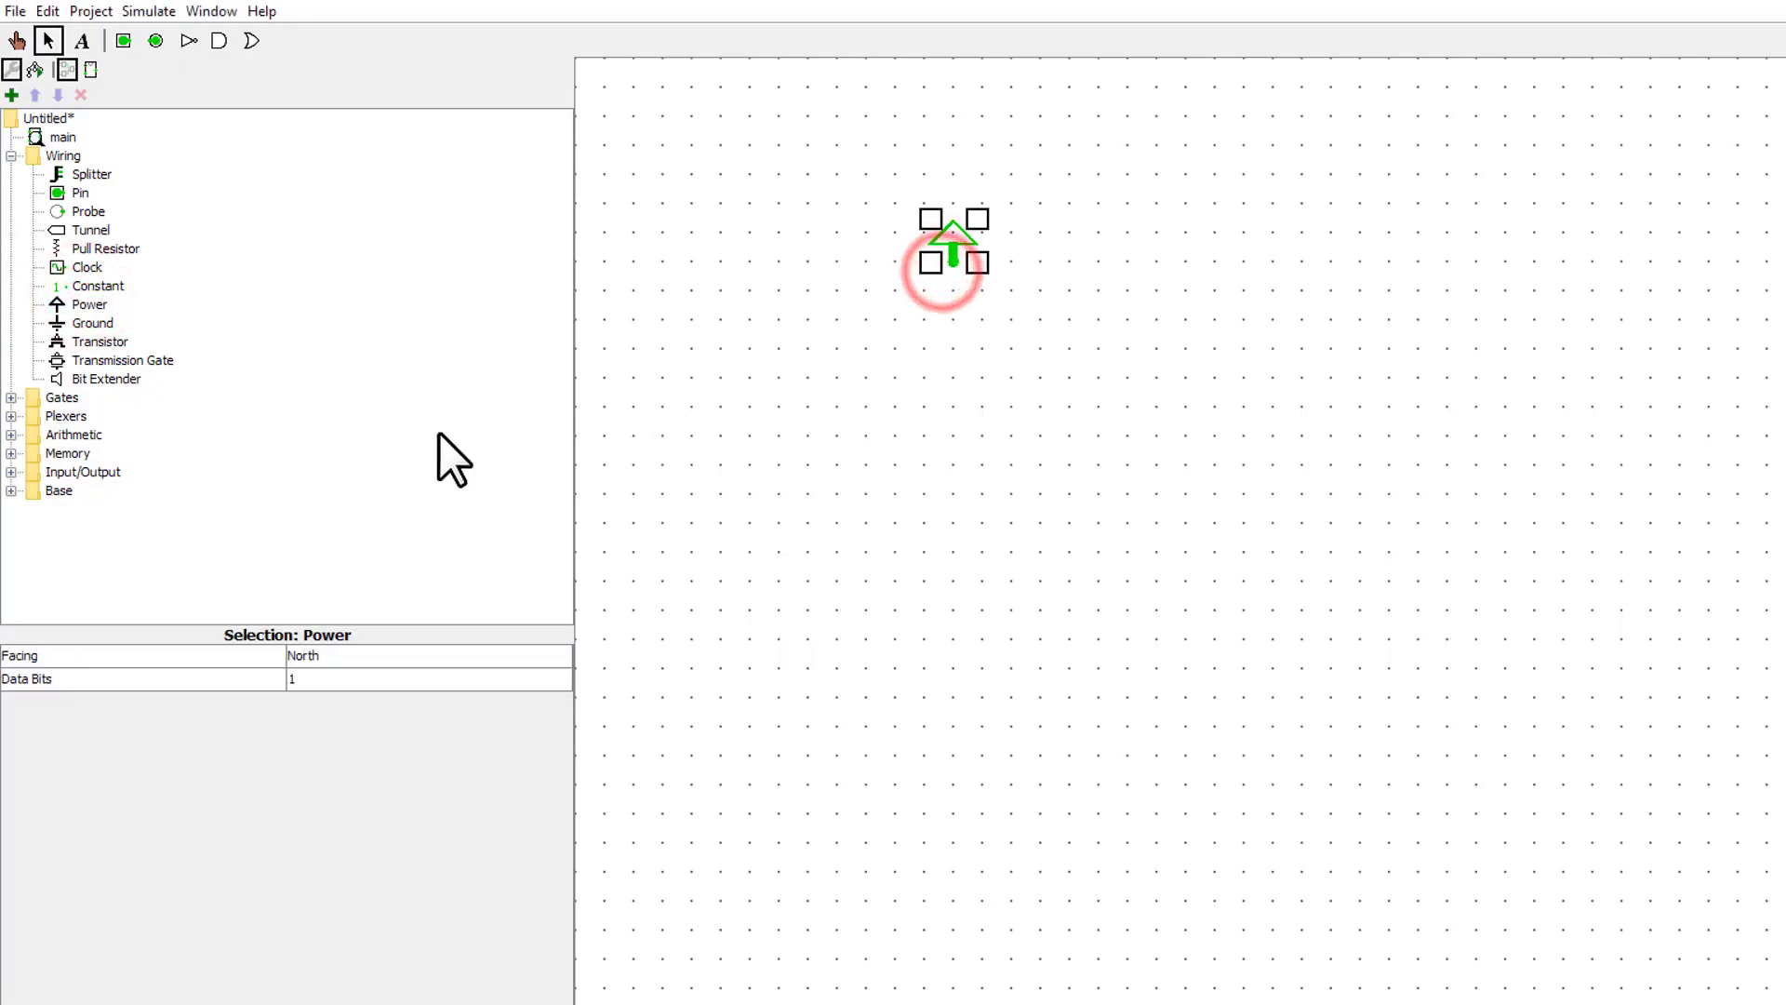
- Place Ground below Power and attach a south-facing P-type transistor to the Power source
{"action": "left_click", "coordinate": [97, 321]}
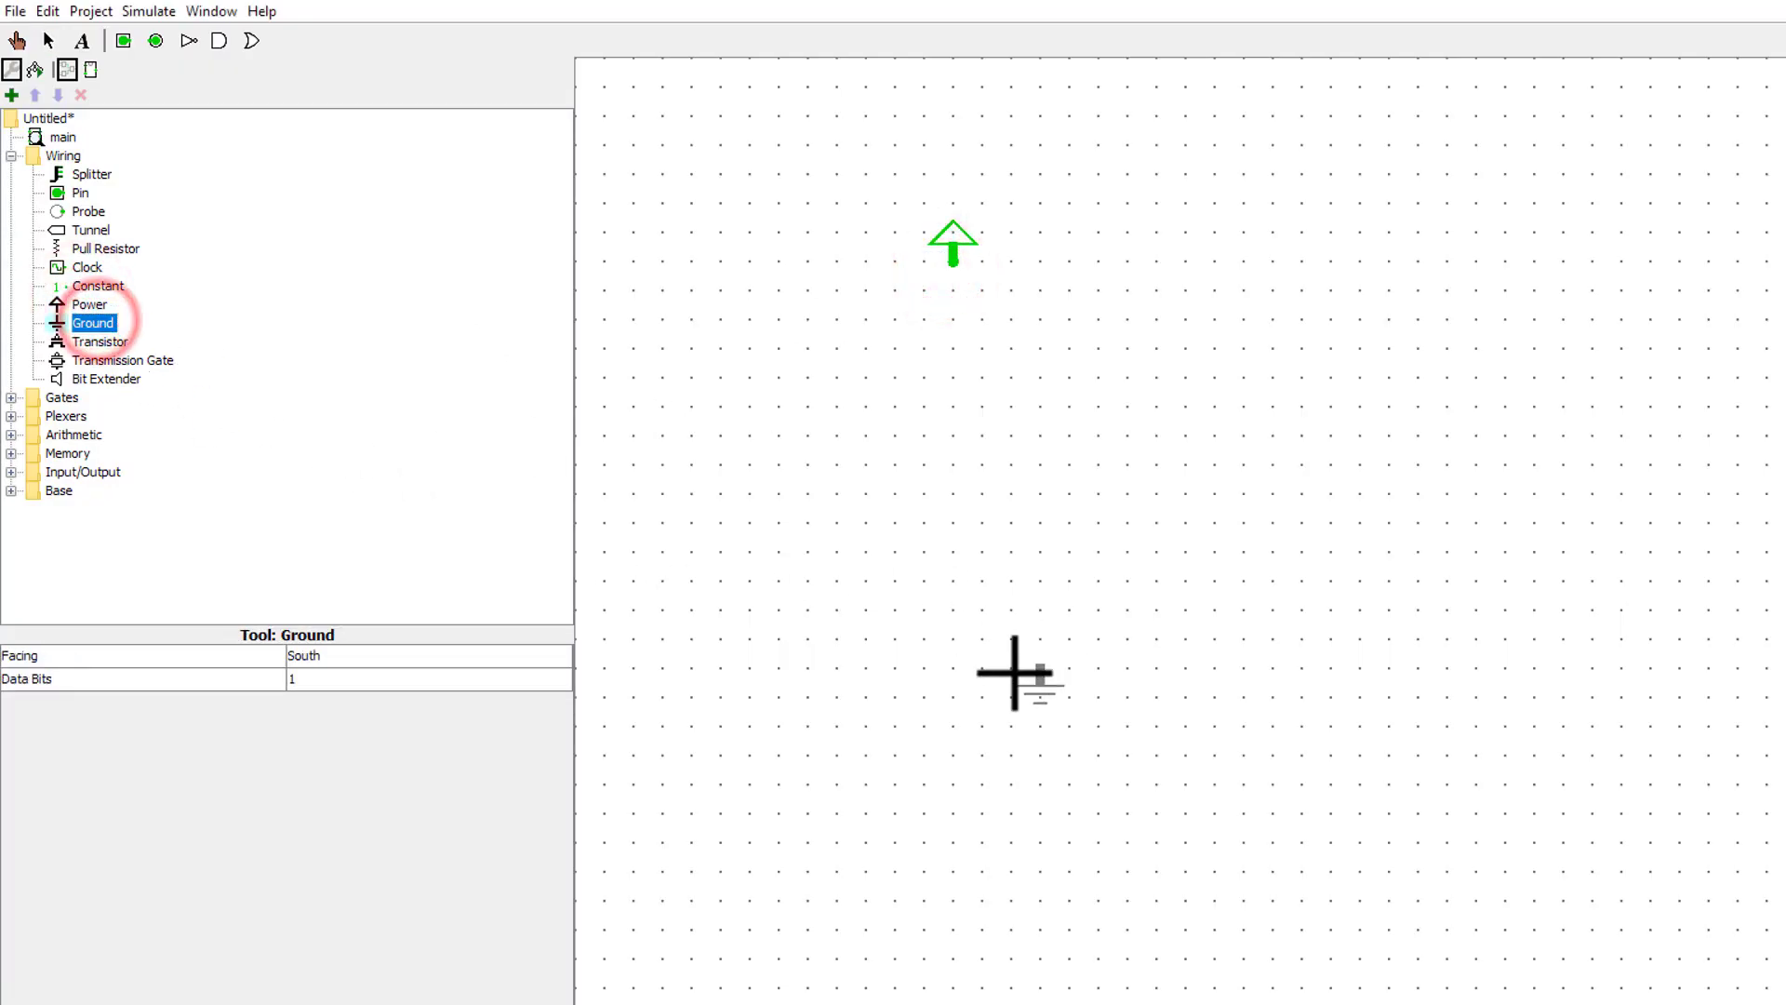
{"action": "left_click", "coordinate": [953, 749]}
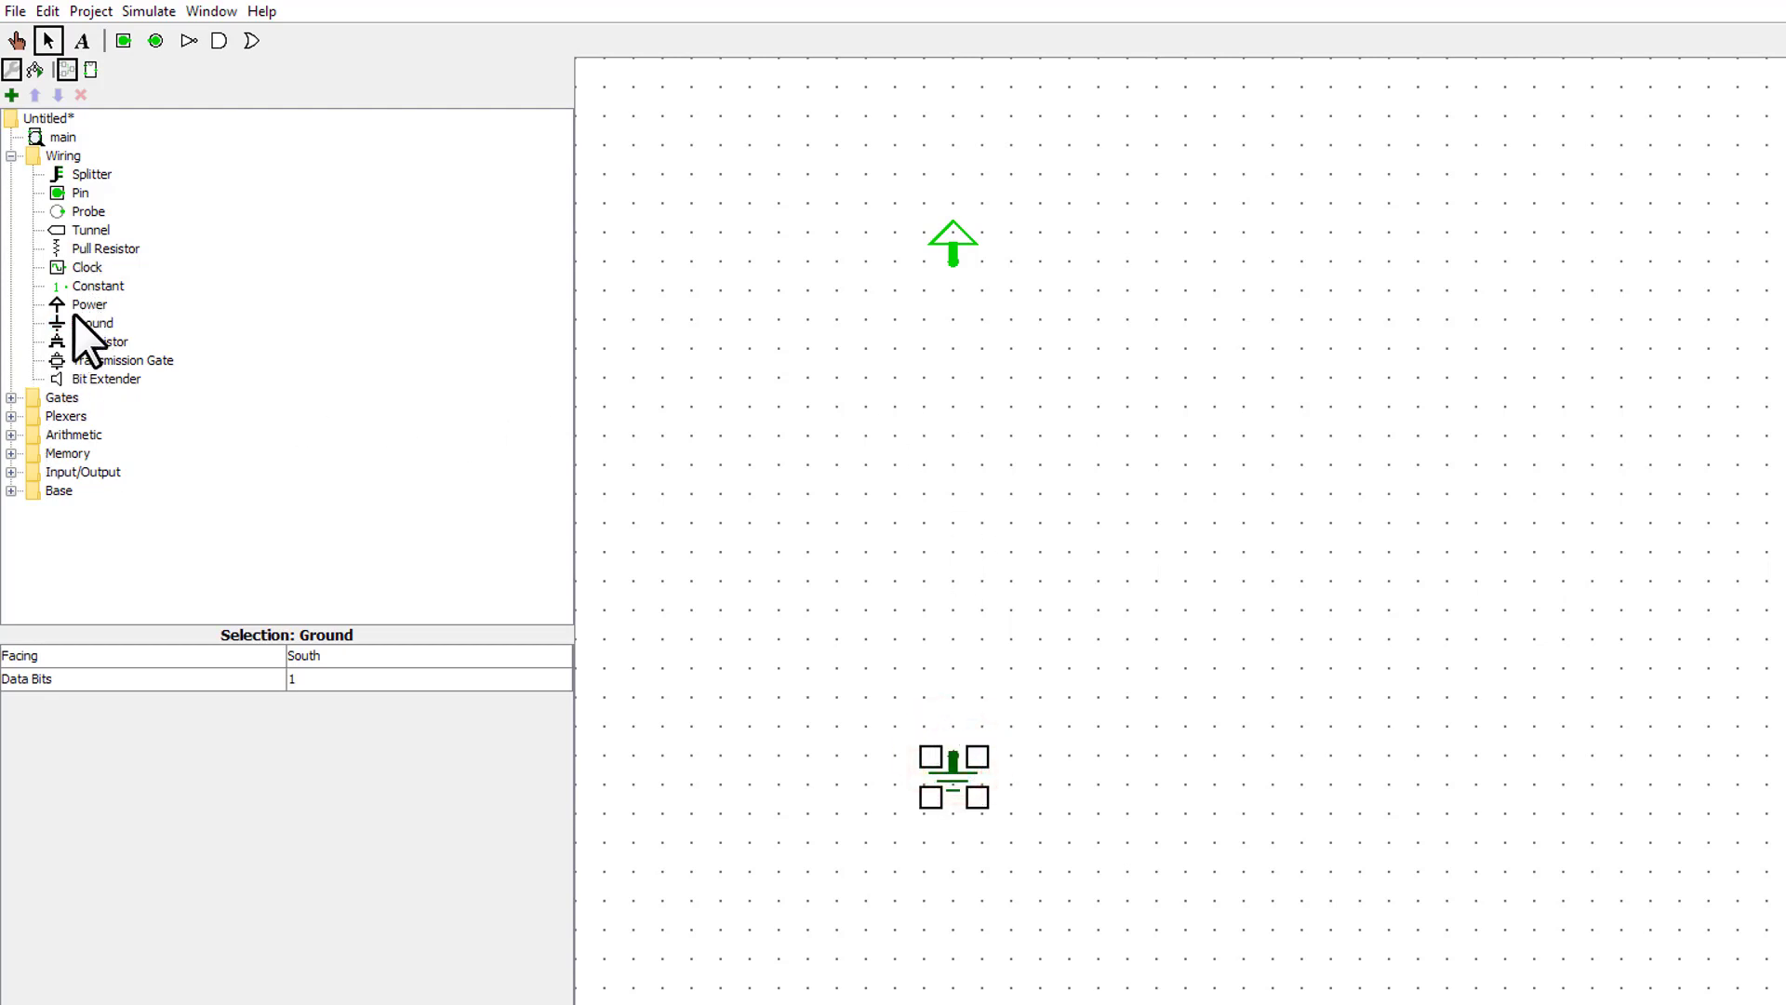
{"action": "left_click", "coordinate": [79, 341]}
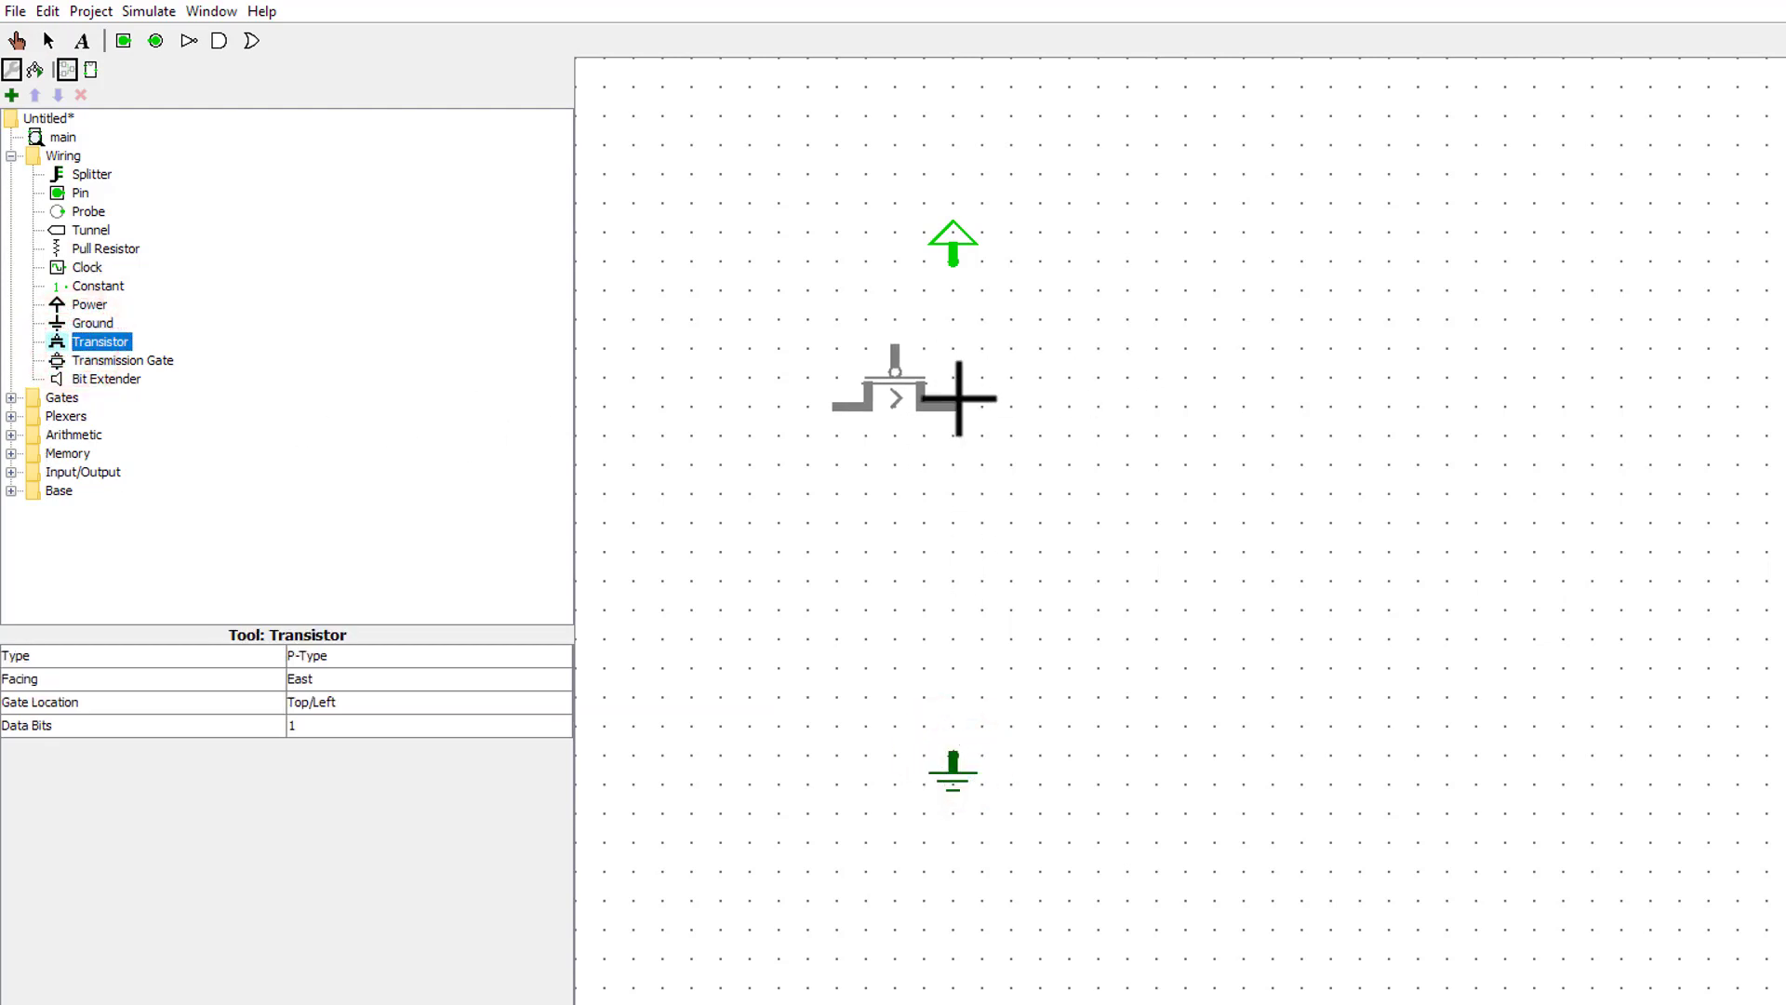
{"action": "left_click", "coordinate": [1004, 372]}
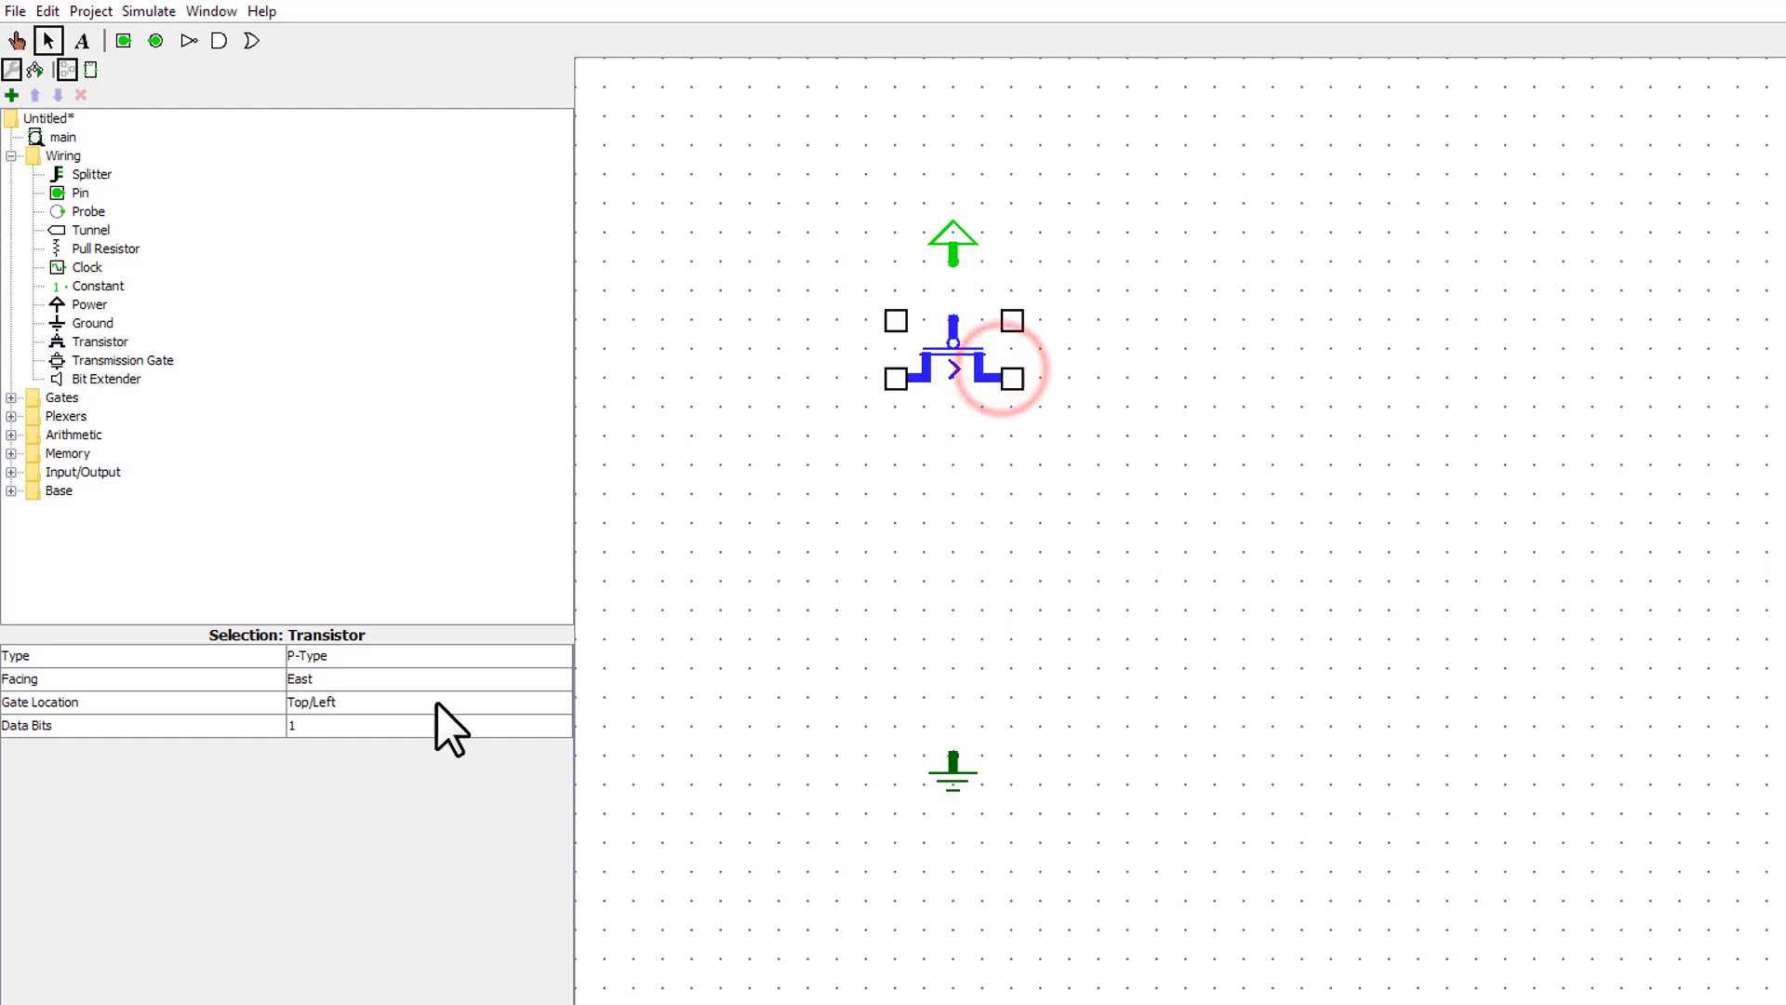
{"action": "left_click", "coordinate": [352, 680]}
{"action": "left_click", "coordinate": [314, 718]}
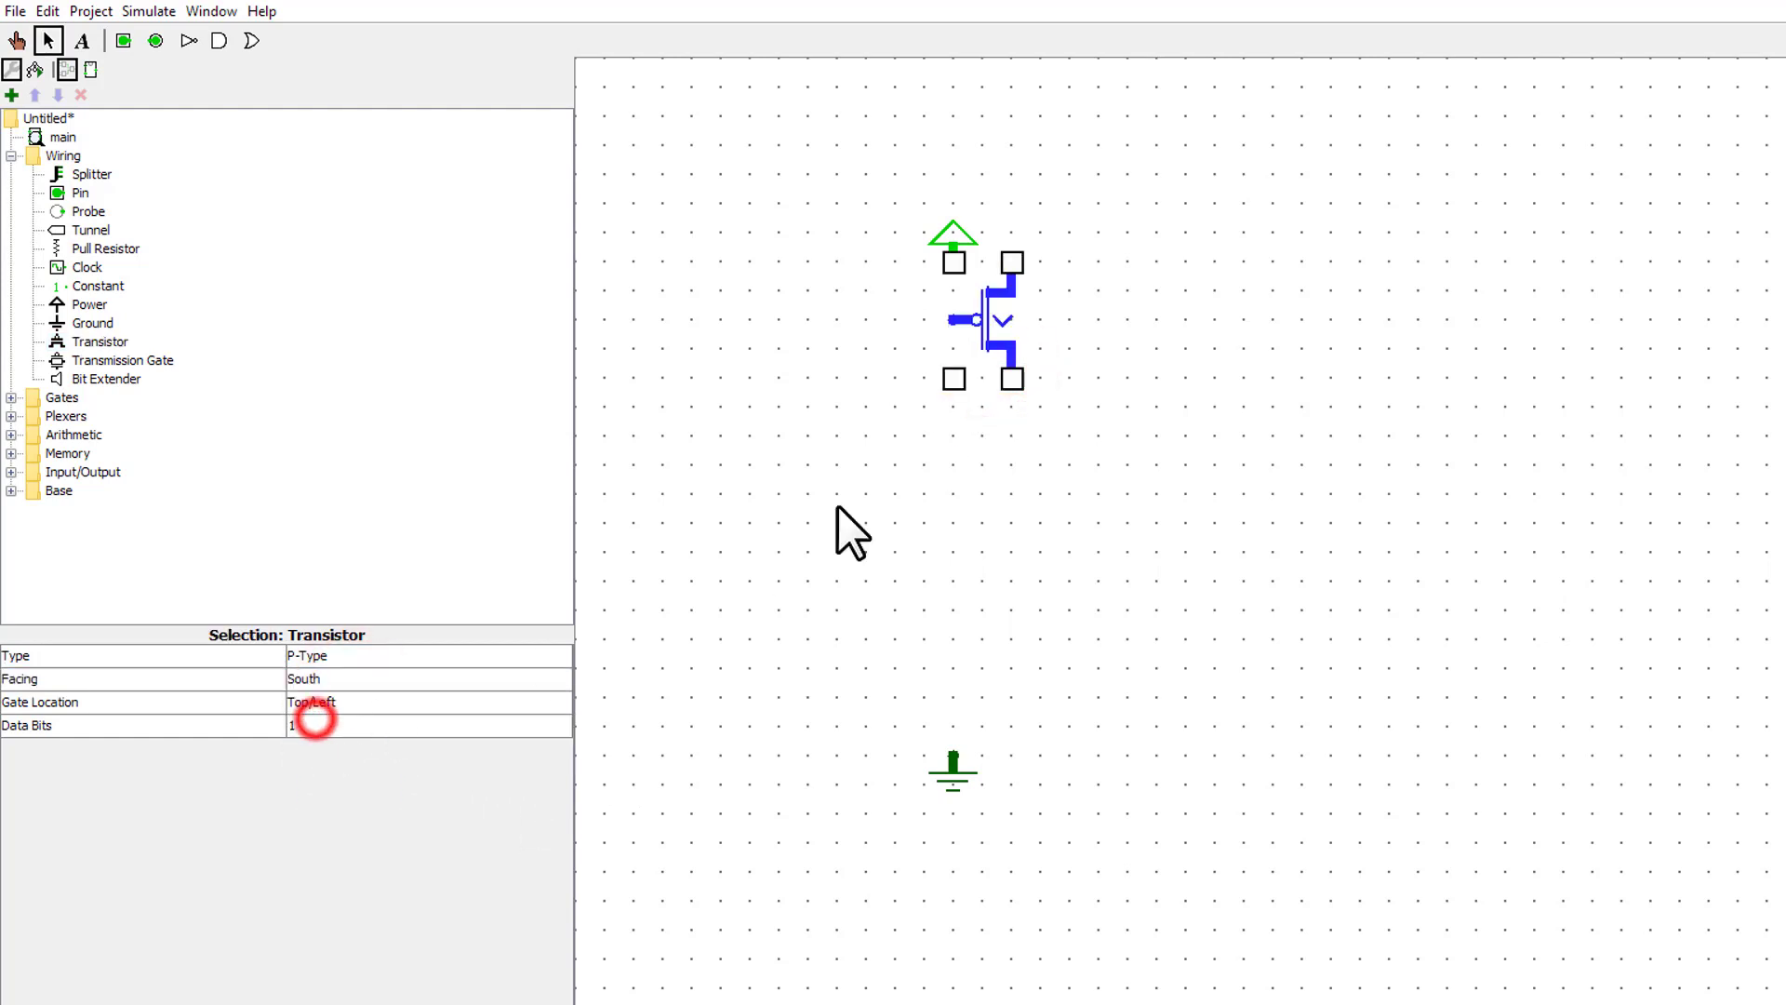
{"action": "left_click_drag", "start_coordinate": [1005, 321], "coordinate": [962, 341]}
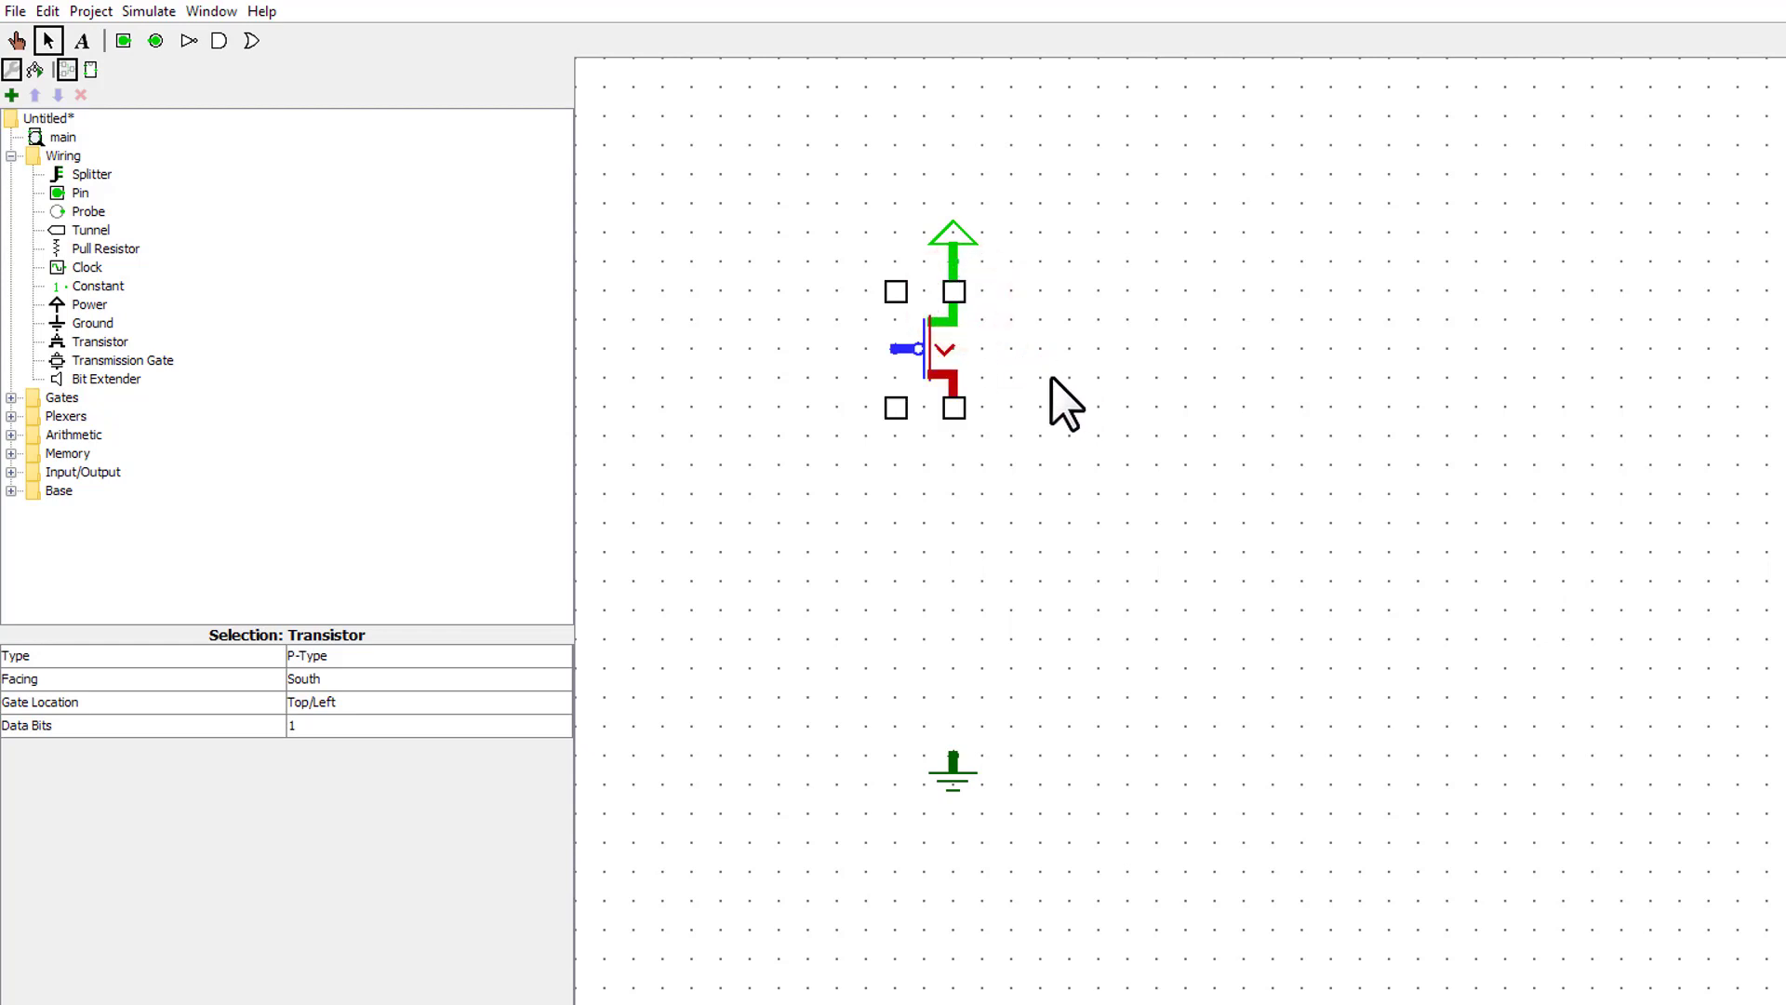
- Add a second transistor above Ground, set to N-Type and facing North
{"action": "left_click_drag", "start_coordinate": [947, 354], "coordinate": [941, 636]}
{"action": "left_click", "coordinate": [327, 655]}
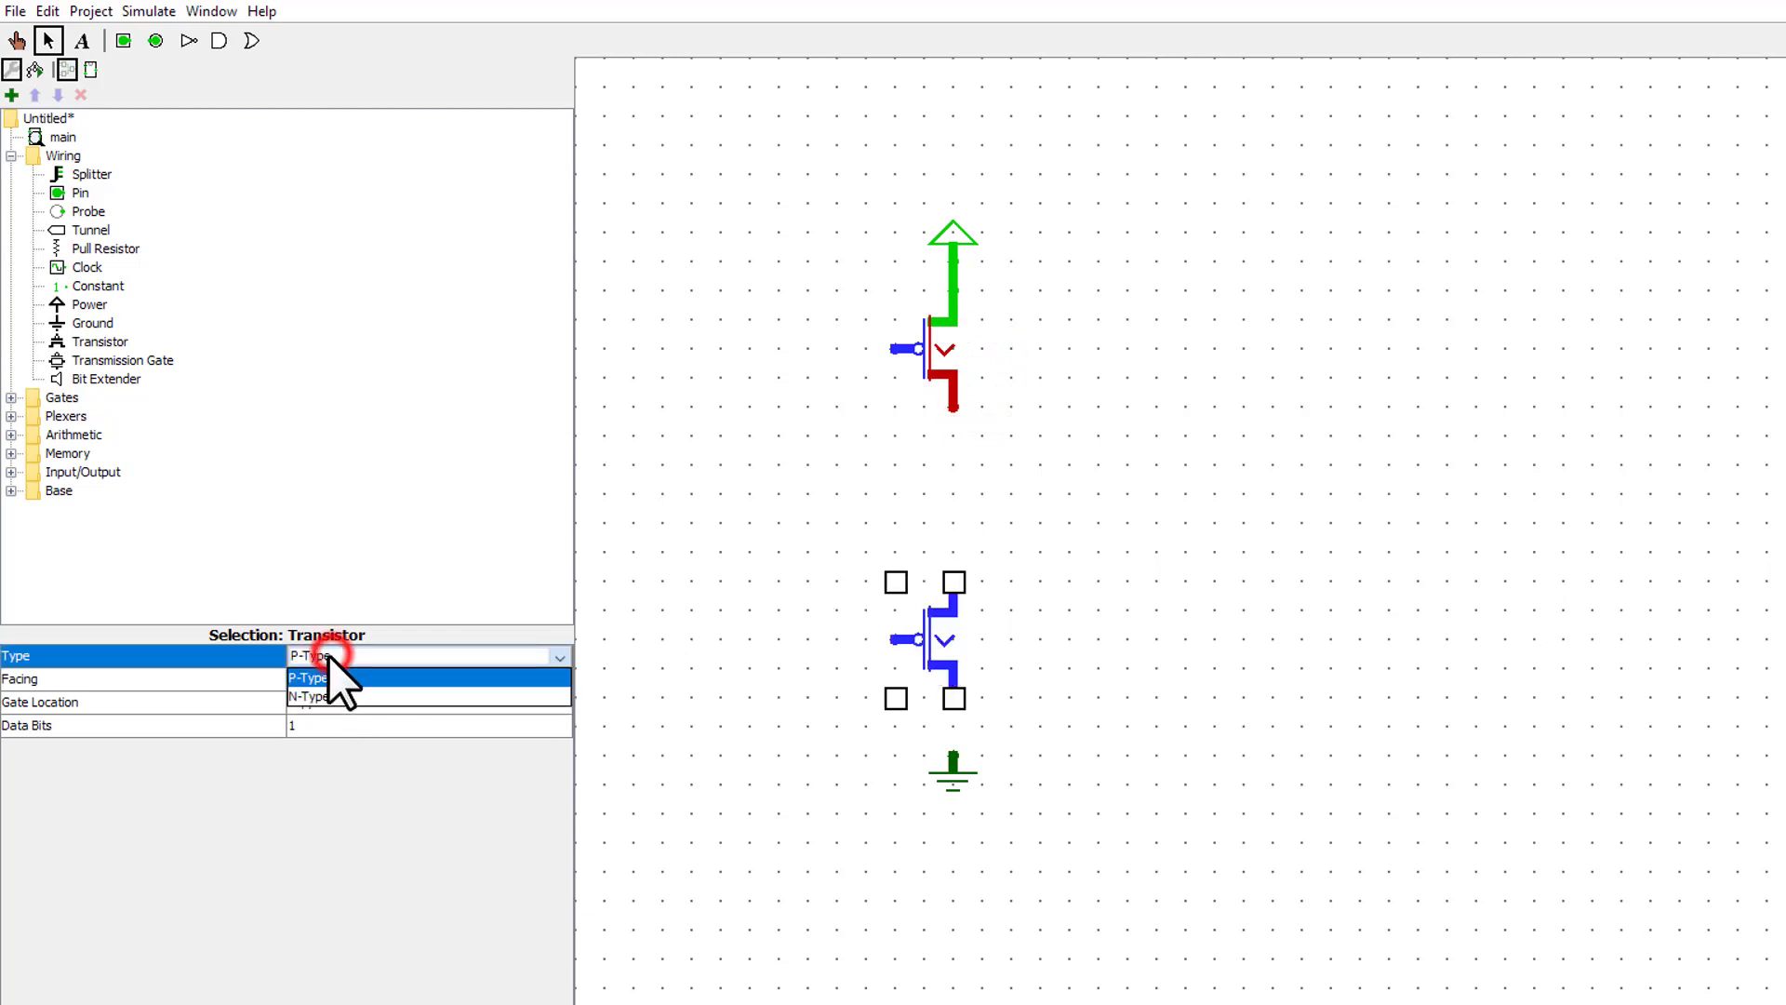
{"action": "left_click", "coordinate": [312, 702]}
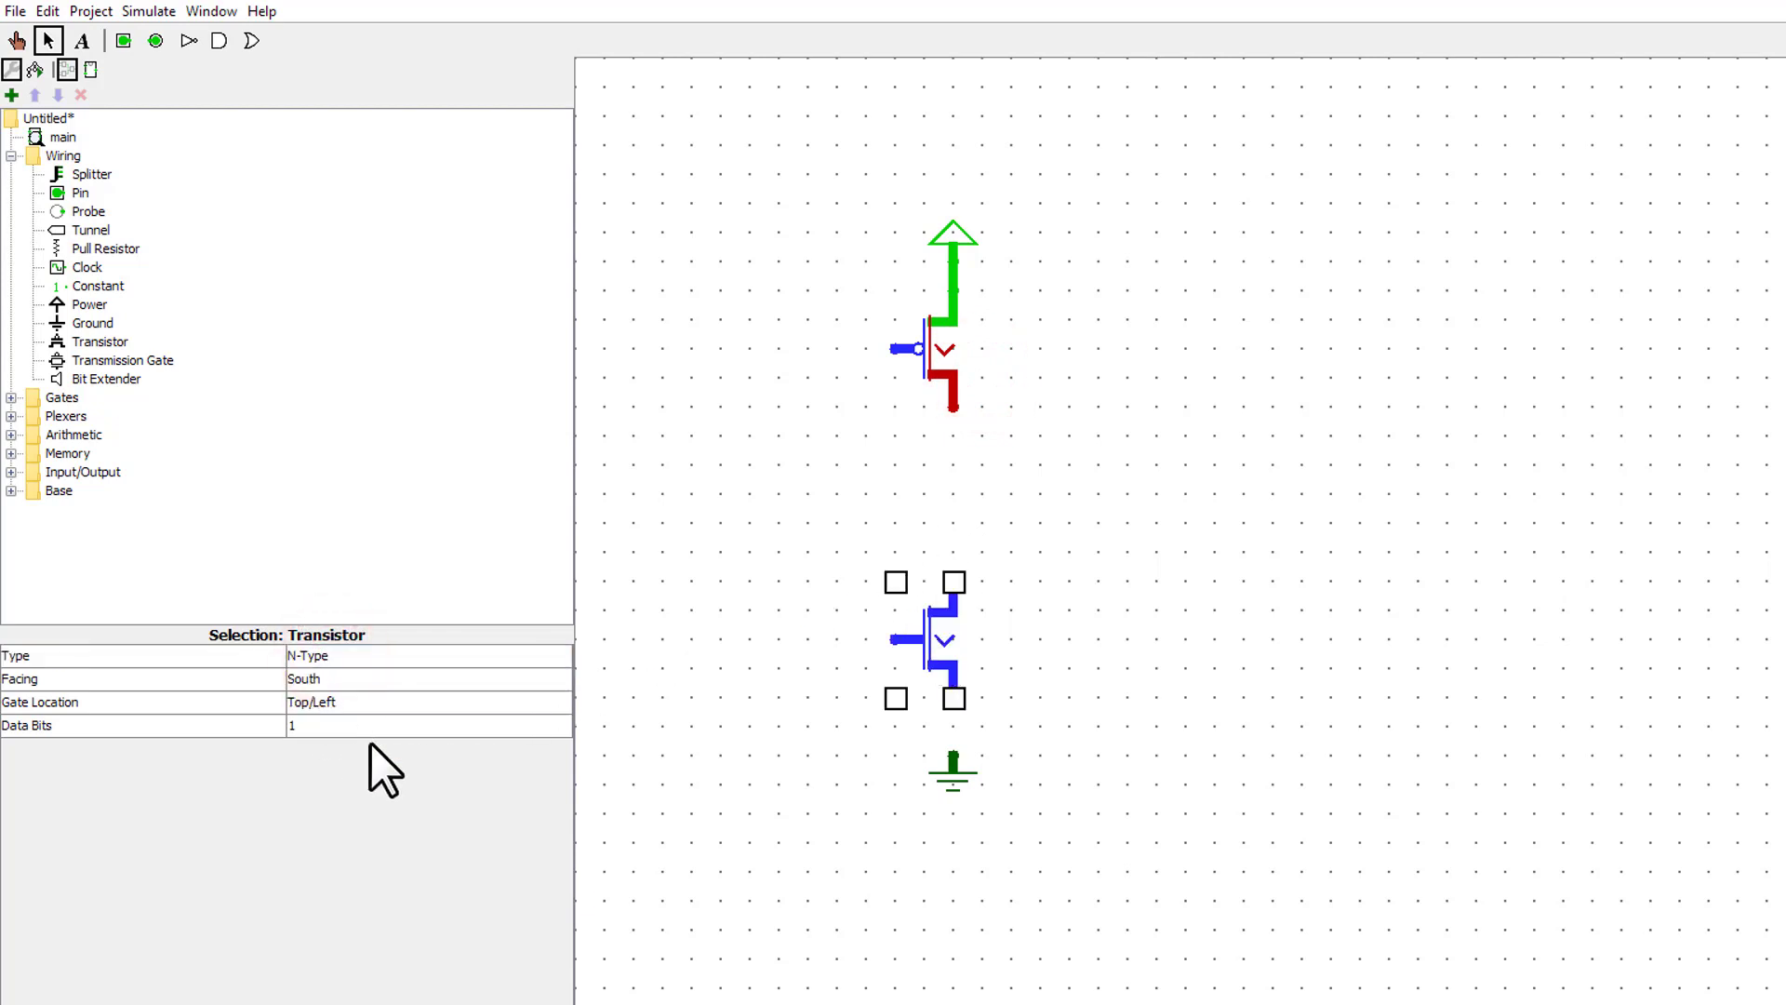
{"action": "left_click", "coordinate": [346, 683]}
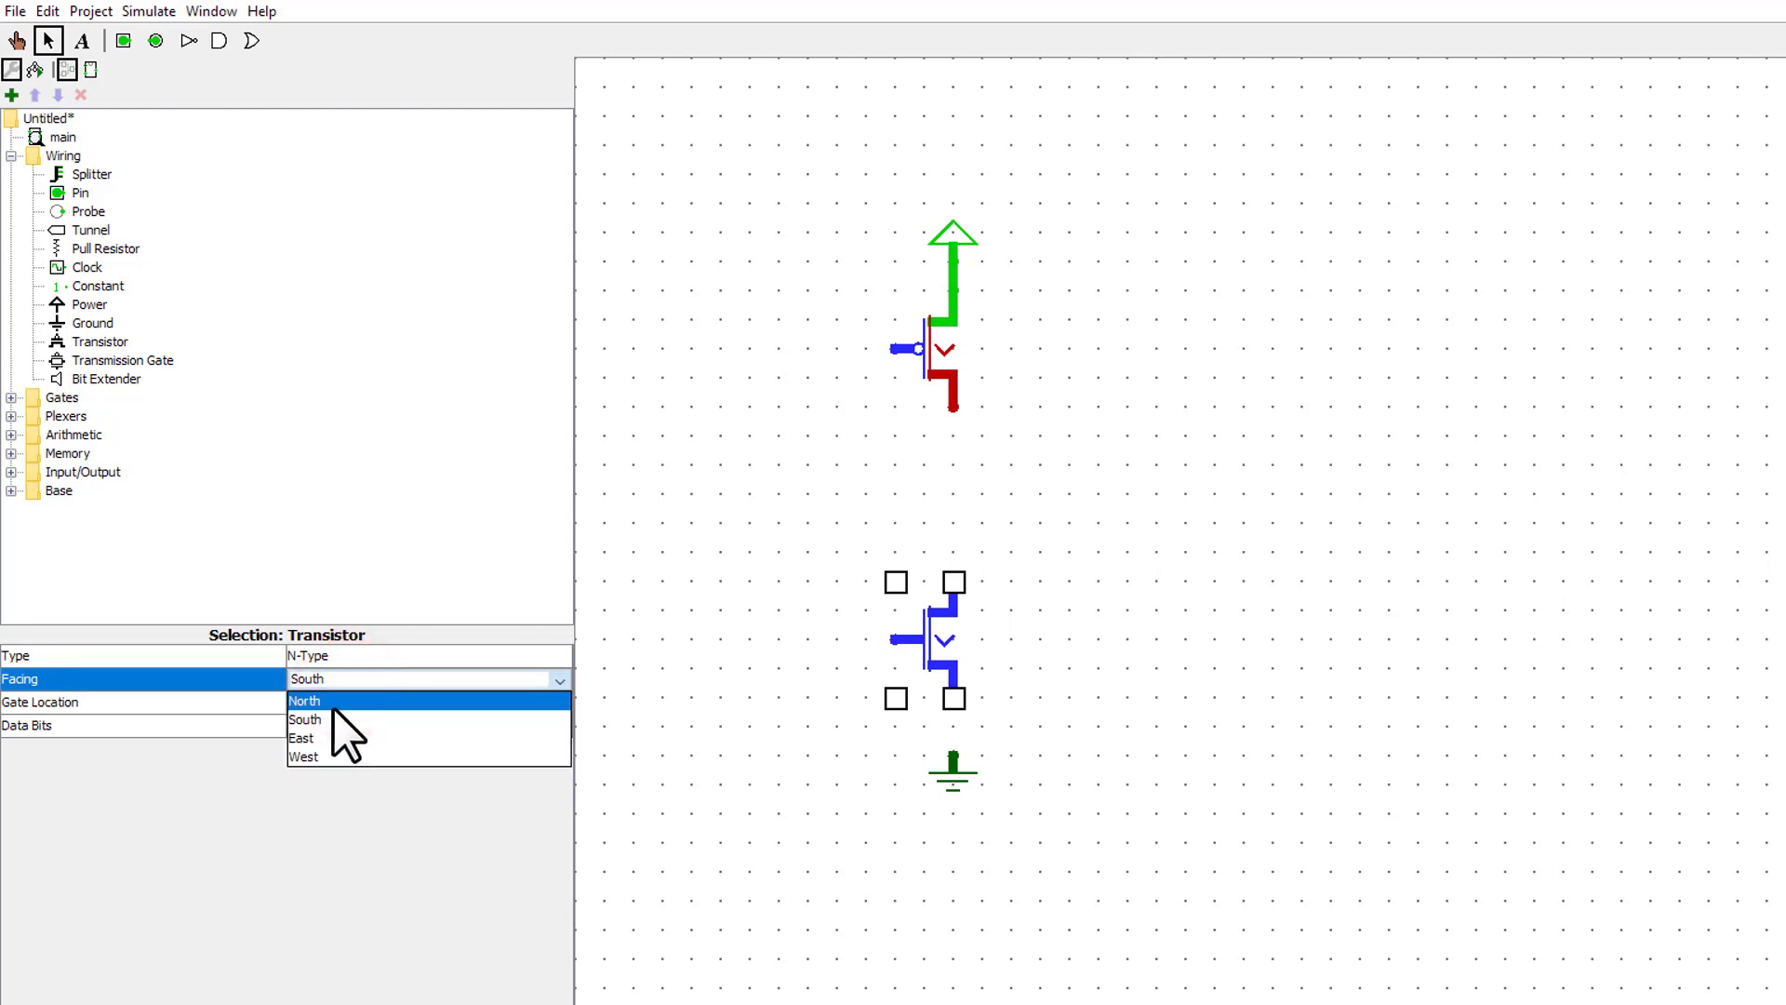
{"action": "left_click", "coordinate": [333, 707]}
{"action": "mouse_move", "coordinate": [944, 755]}
{"action": "left_mouse_down"}
{"action": "mouse_move", "coordinate": [797, 745]}
{"action": "mouse_move", "coordinate": [928, 623]}
{"action": "left_mouse_up"}
- Wire the N-type transistor to Ground and join both in series, with an output wire running right
{"action": "left_click_drag", "start_coordinate": [952, 698], "coordinate": [953, 753]}
{"action": "left_click_drag", "start_coordinate": [953, 588], "coordinate": [958, 421]}
{"action": "left_click_drag", "start_coordinate": [953, 495], "coordinate": [1160, 494]}
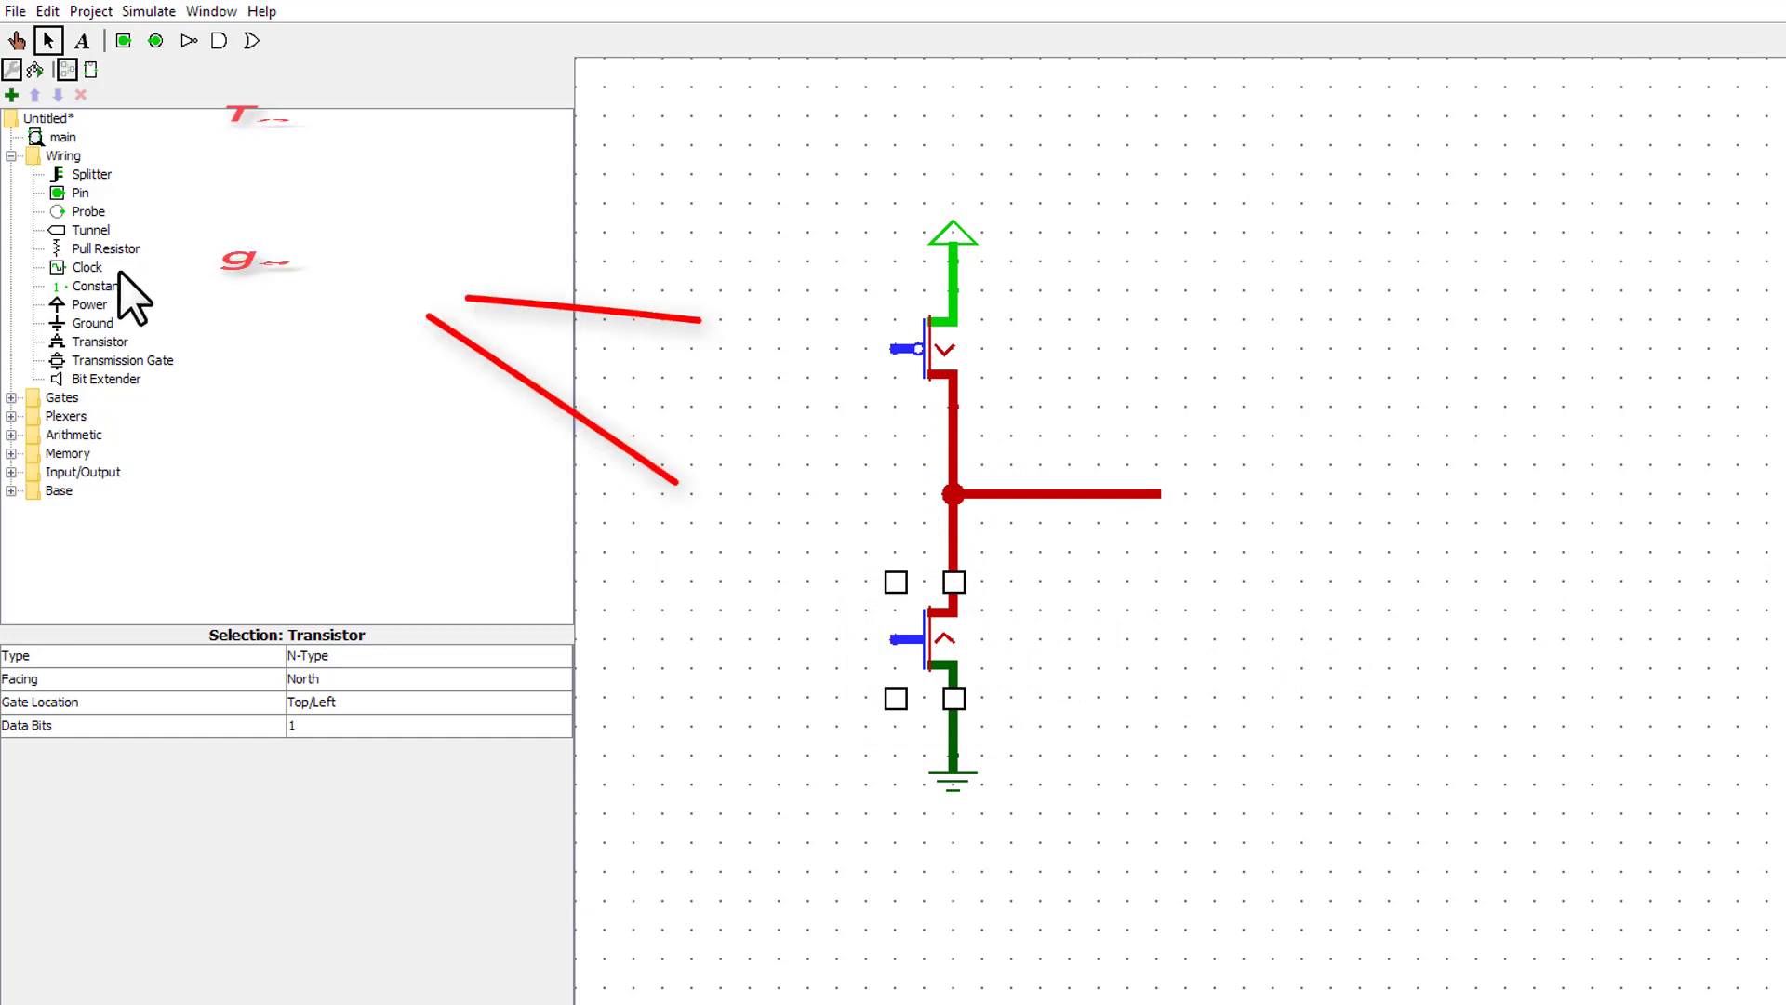
- Place a non-three-state input pin labelled A and wire it to both transistor gates
{"action": "left_click", "coordinate": [78, 192]}
{"action": "left_click", "coordinate": [805, 351]}
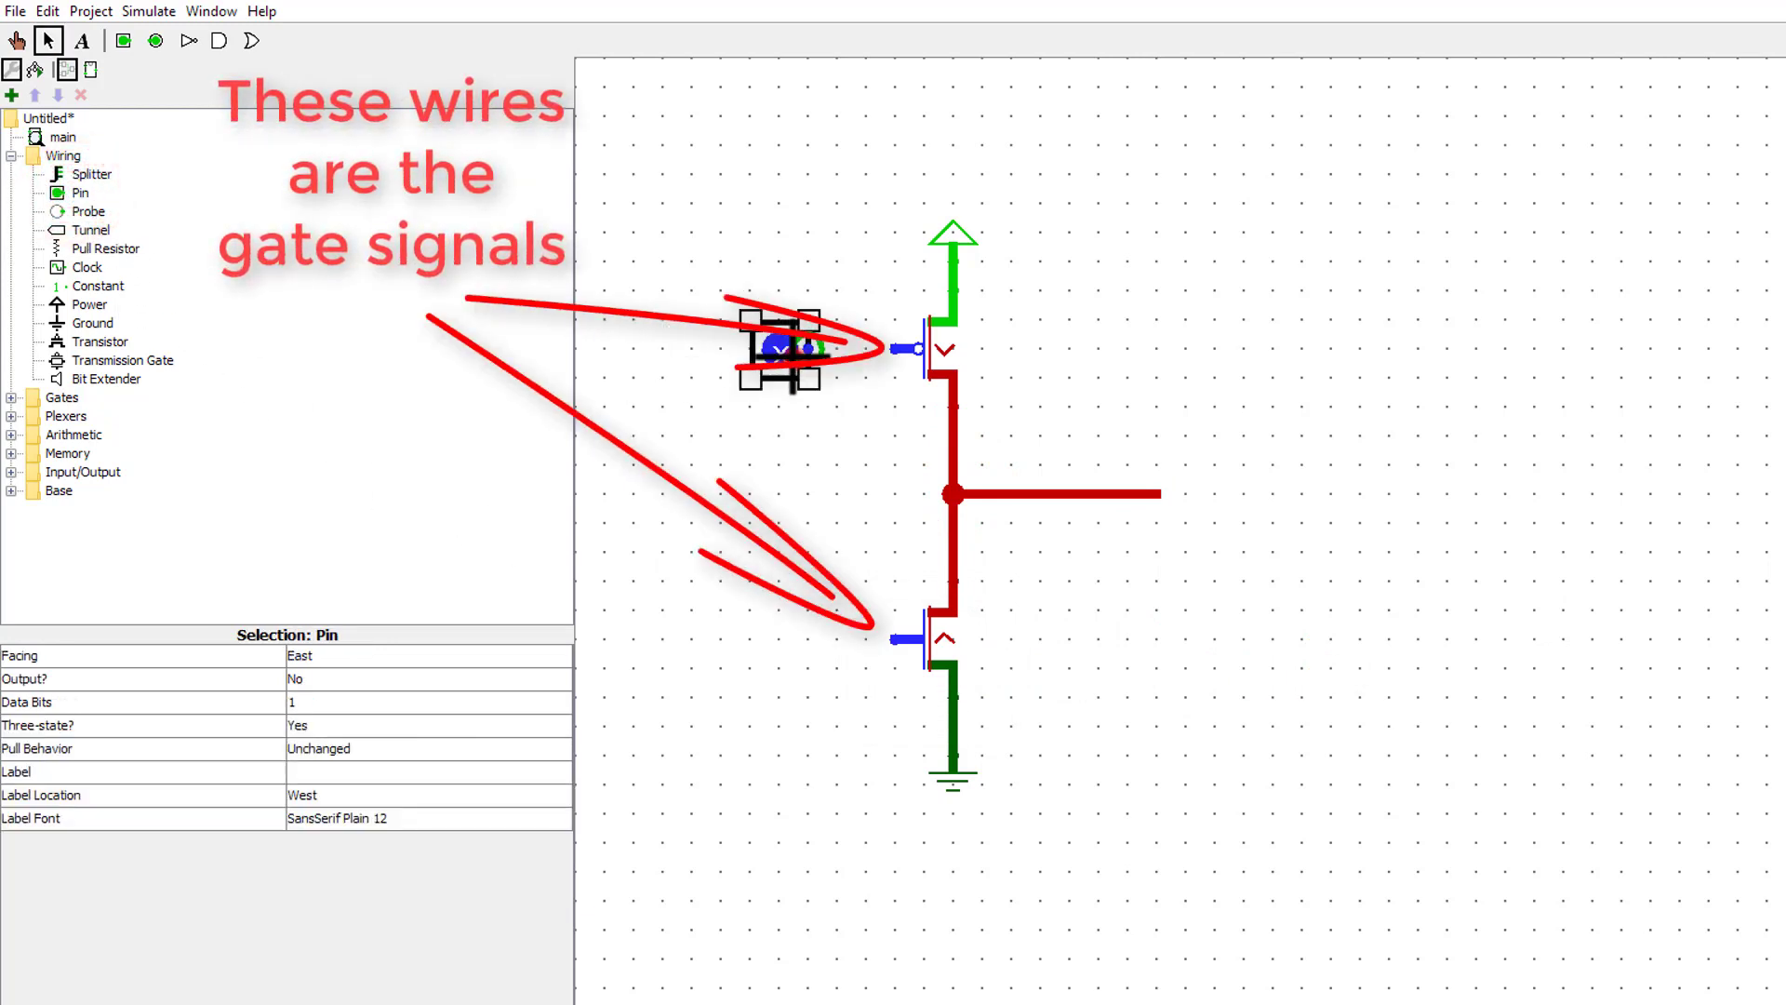
{"action": "left_click", "coordinate": [297, 721]}
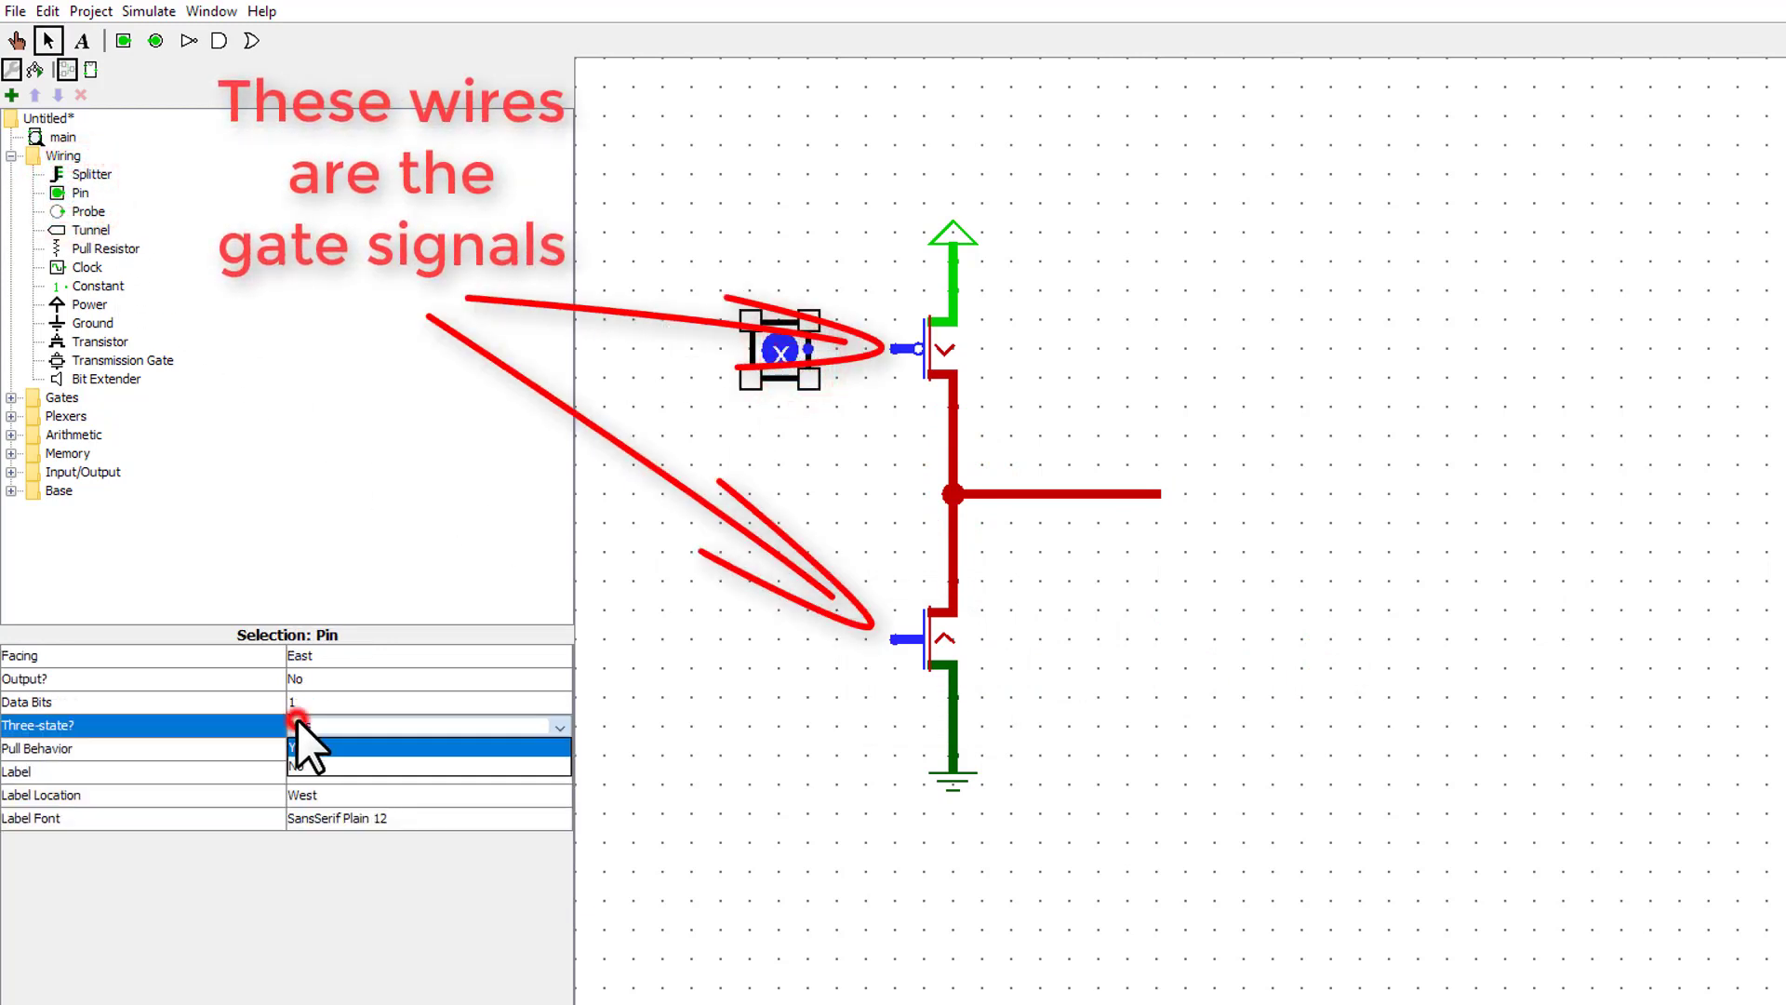
{"action": "left_click", "coordinate": [310, 755]}
{"action": "left_click", "coordinate": [311, 771]}
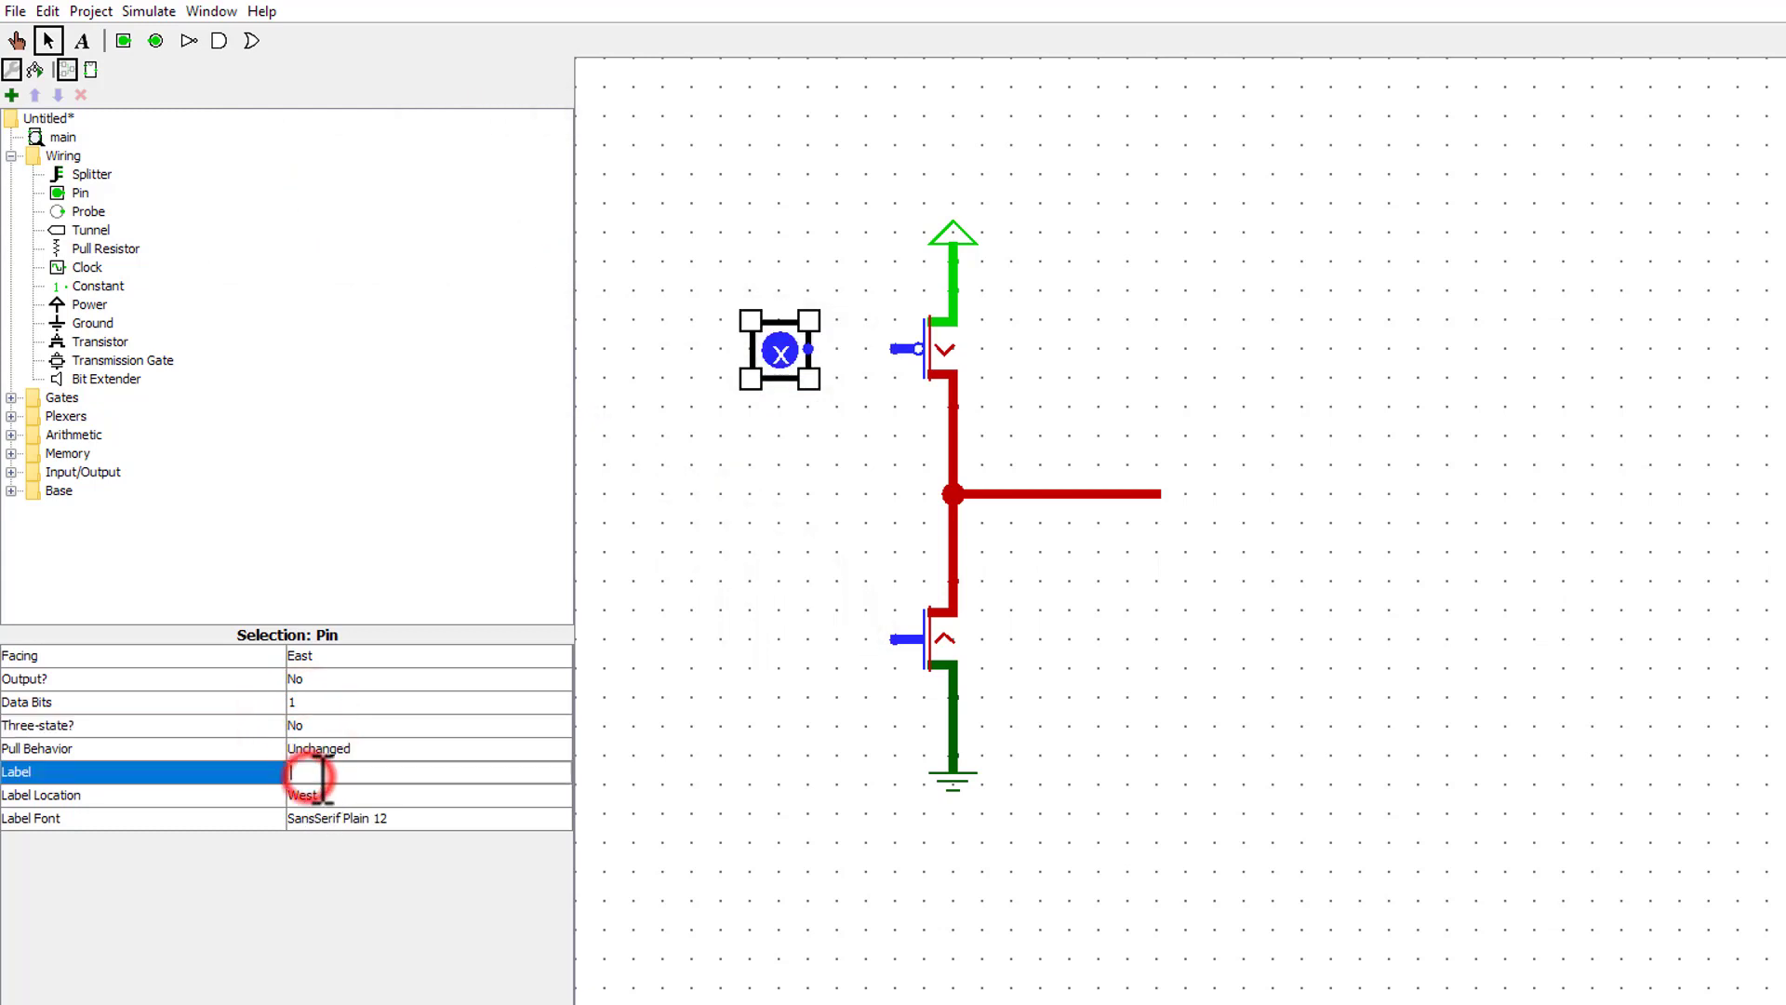
{"action": "type", "text": "A"}
{"action": "left_click", "coordinate": [321, 793]}
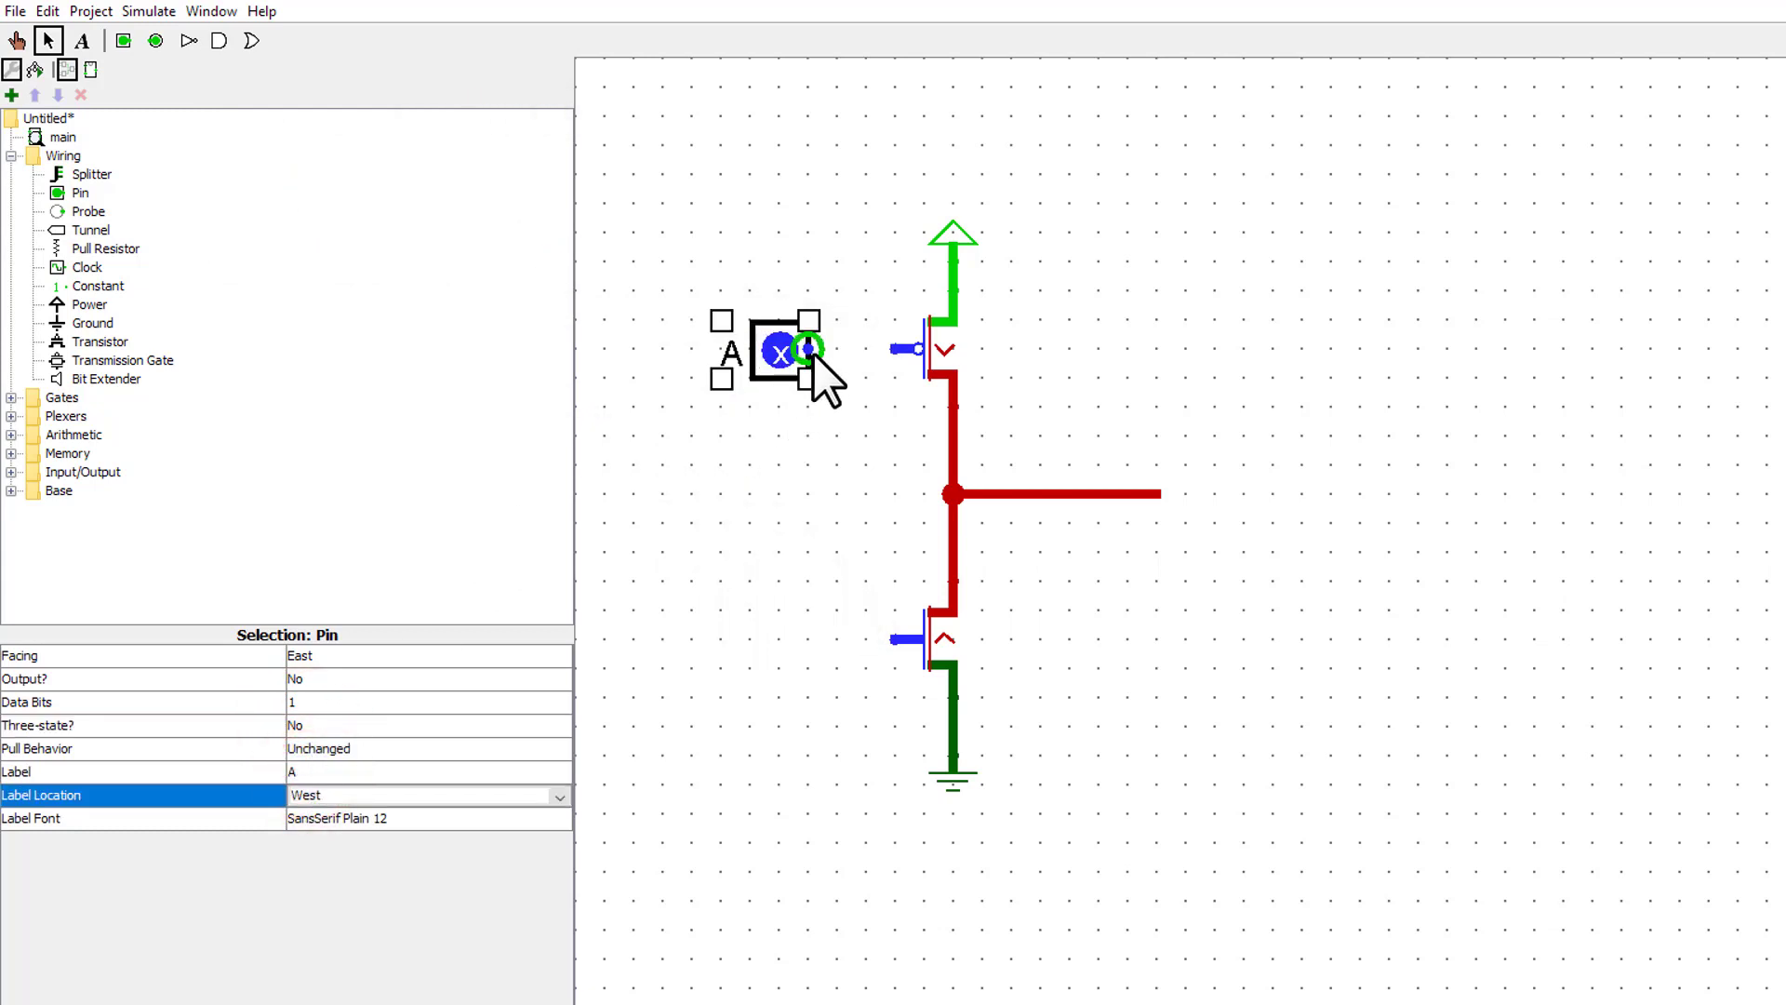
{"action": "left_click_drag", "start_coordinate": [811, 351], "coordinate": [886, 635]}
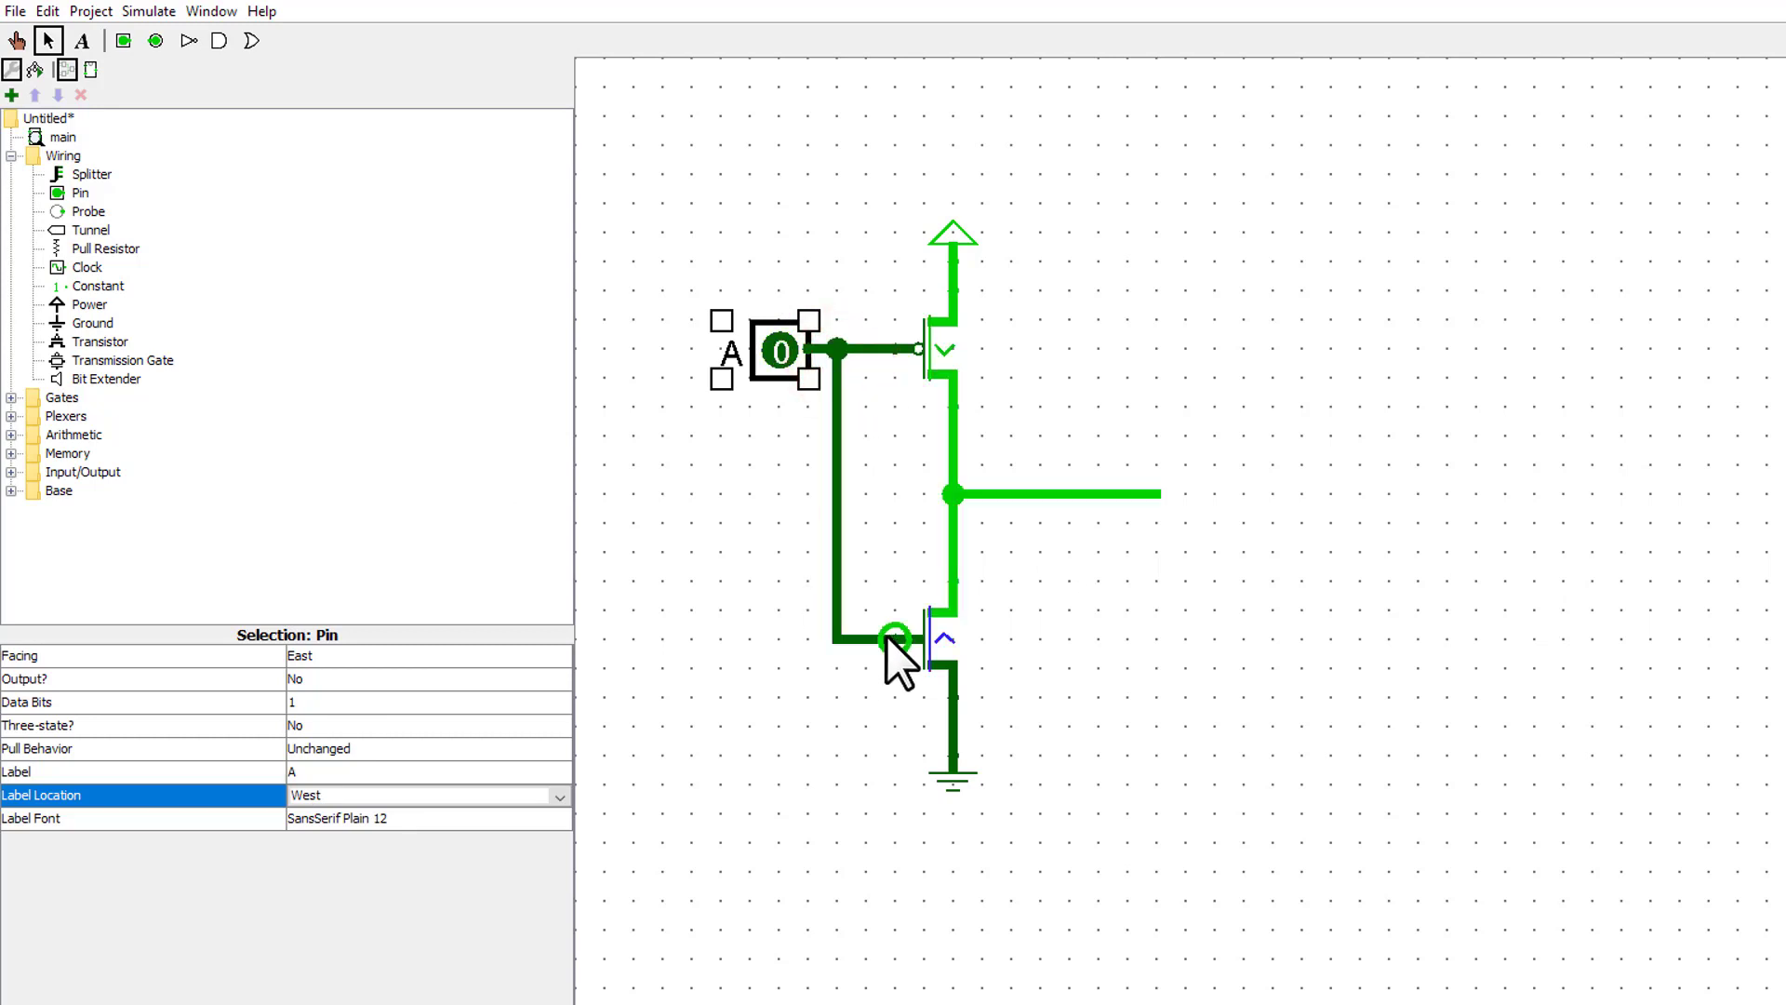
- Place an output pin at the end of the output wire
{"action": "left_click", "coordinate": [72, 210]}
{"action": "left_click", "coordinate": [75, 193]}
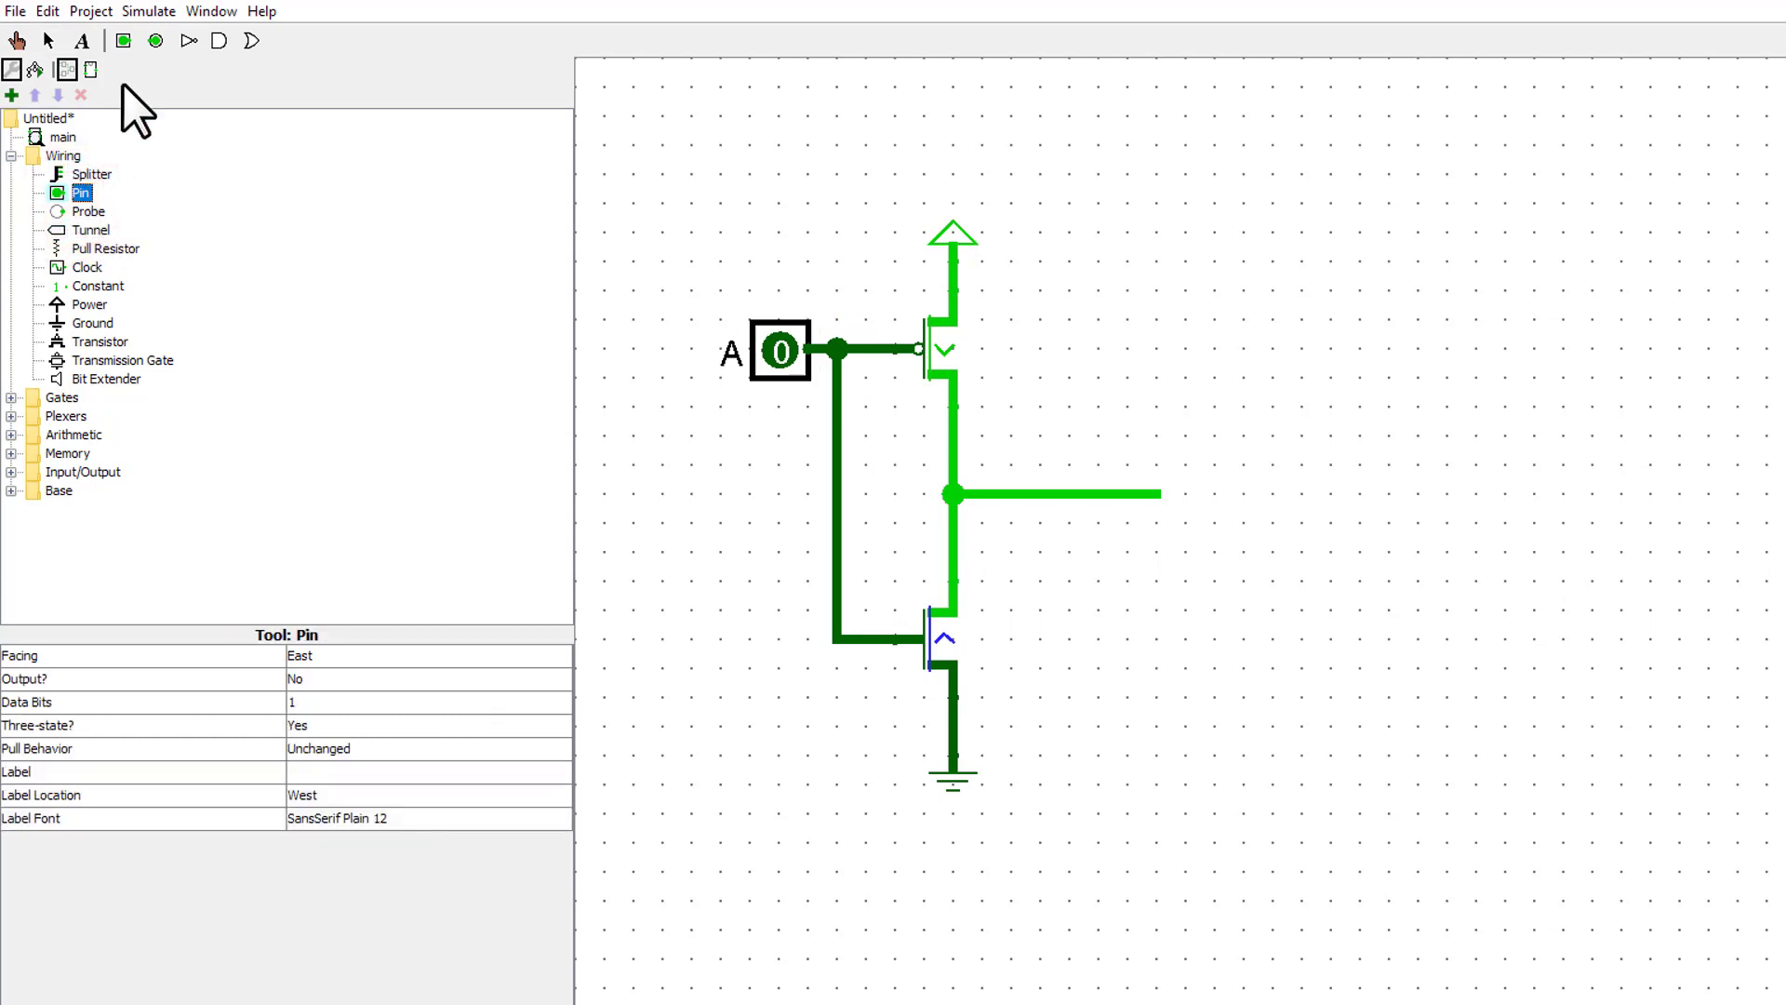
{"action": "left_click", "coordinate": [154, 43]}
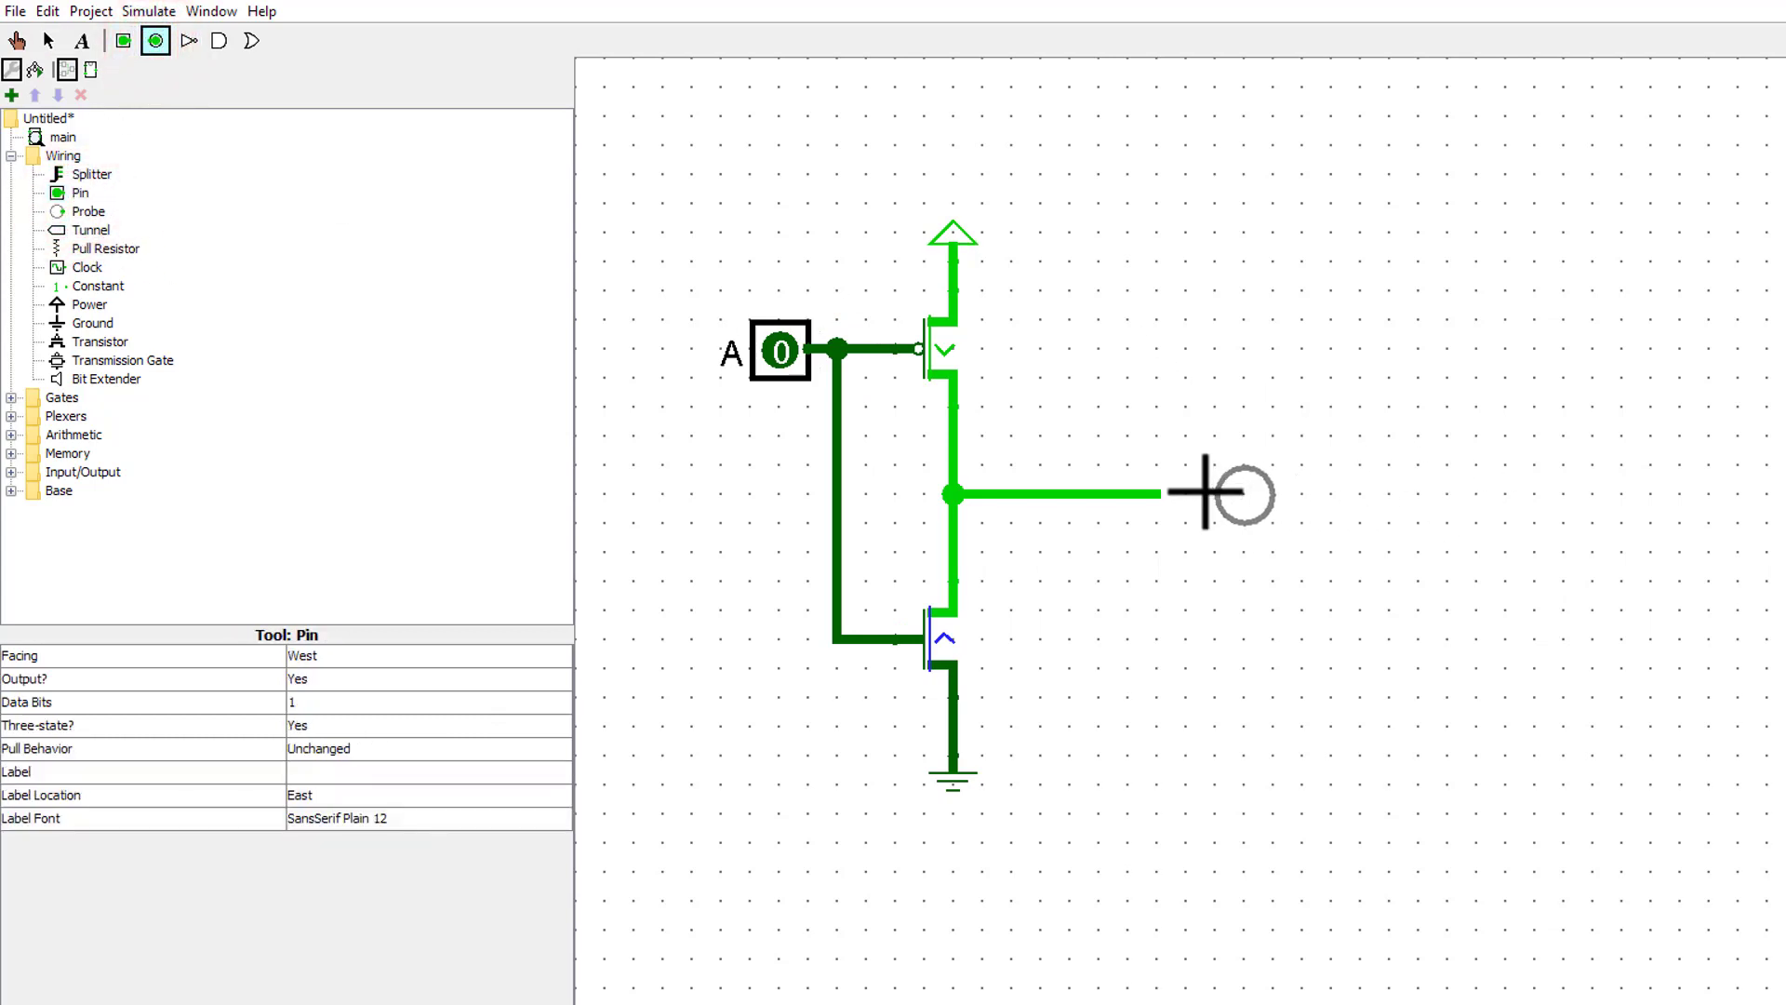
{"action": "left_click", "coordinate": [1189, 493]}
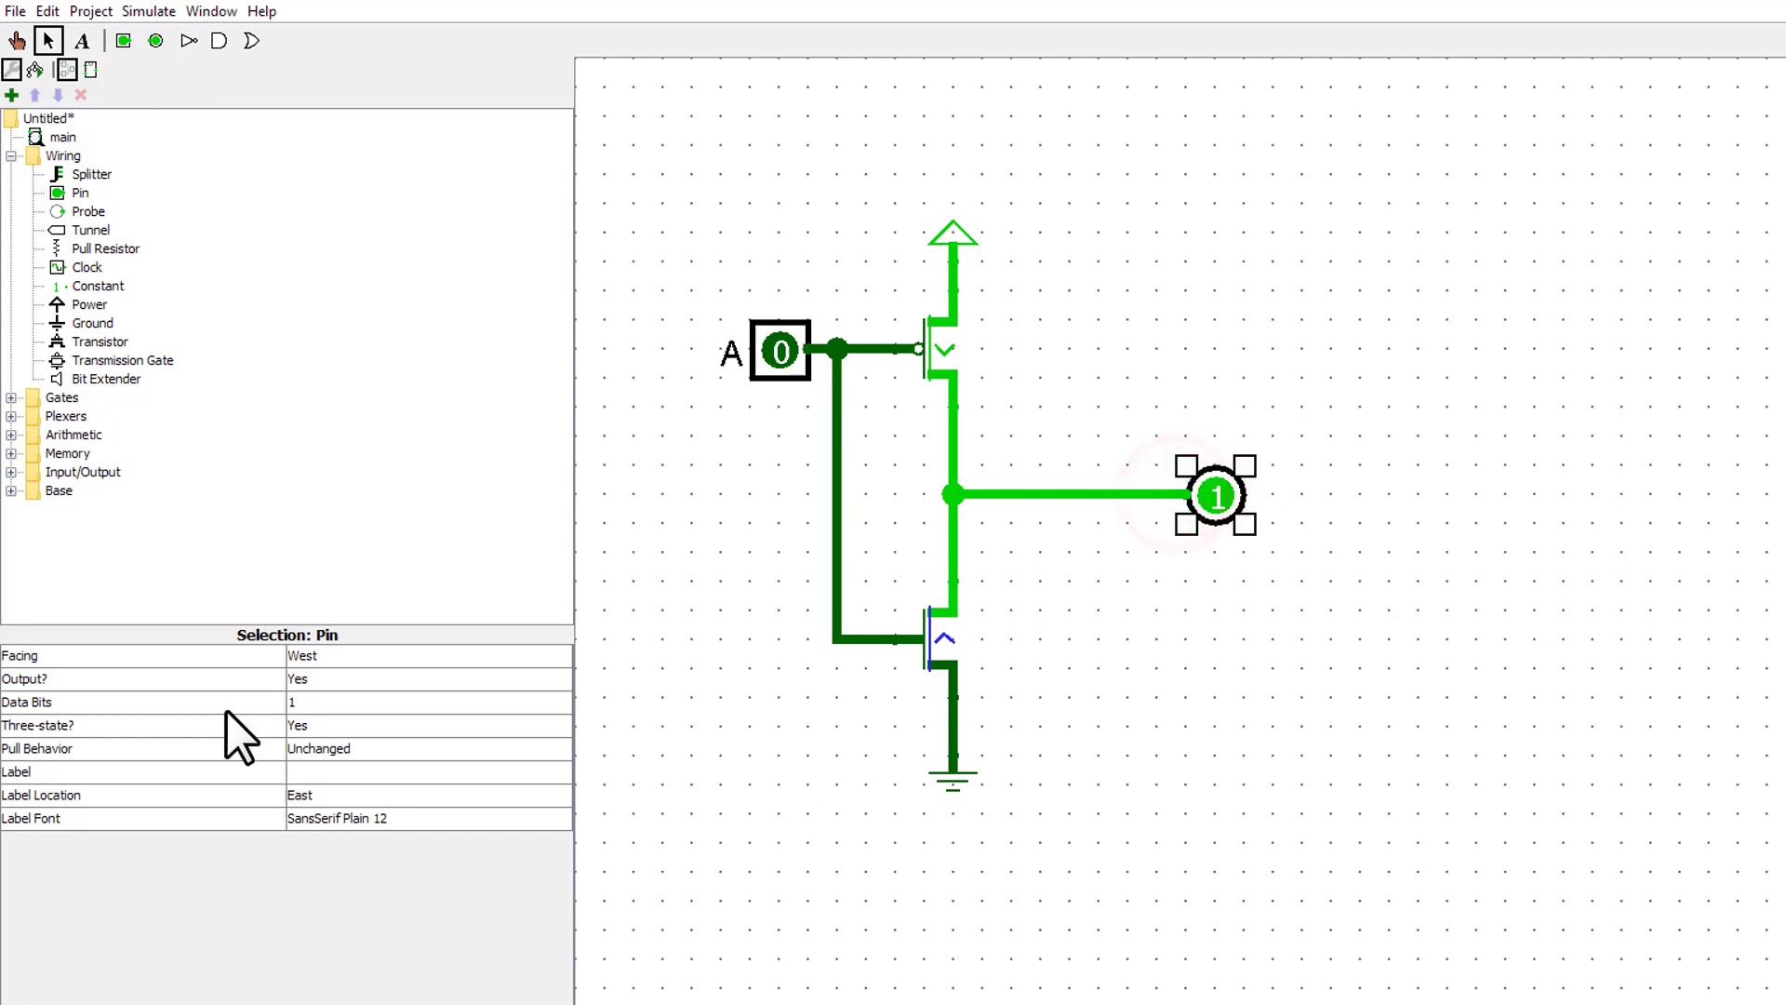
{"action": "left_click", "coordinate": [315, 683]}
{"action": "left_click", "coordinate": [316, 682]}
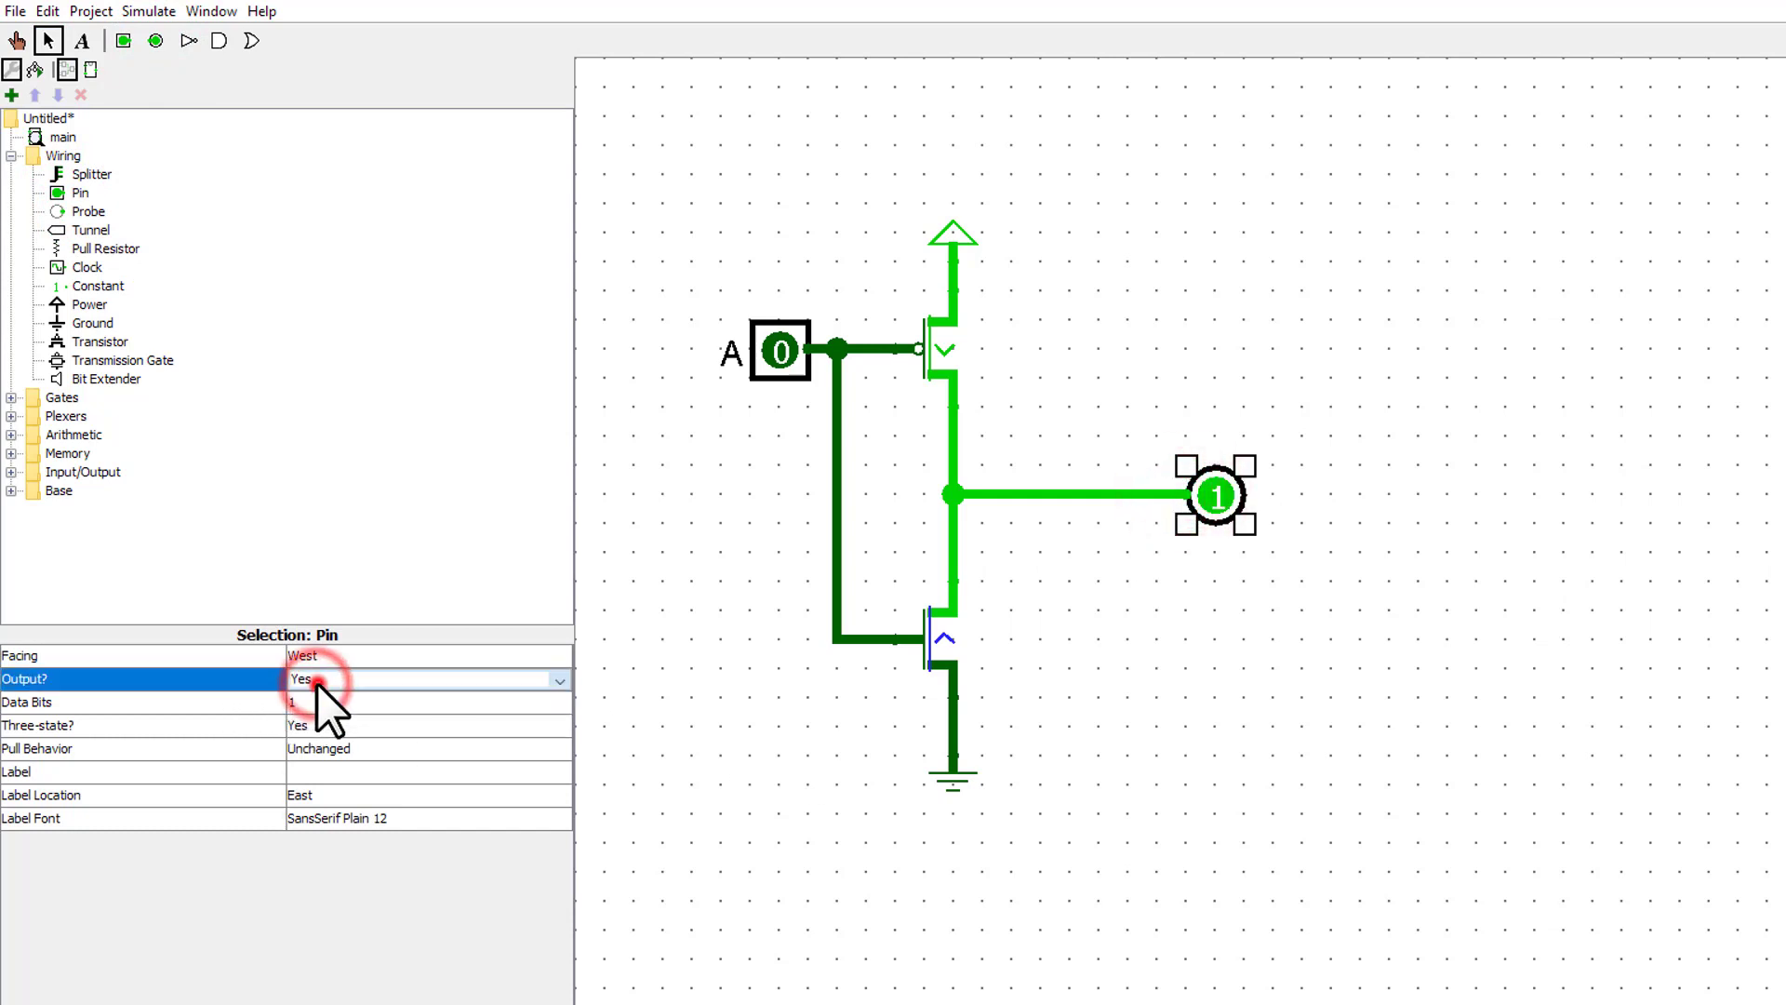
{"action": "left_click", "coordinate": [1382, 614]}
- Label the output pin Q, keeping the label on the east side
{"action": "left_click", "coordinate": [1215, 507]}
{"action": "left_click", "coordinate": [398, 771]}
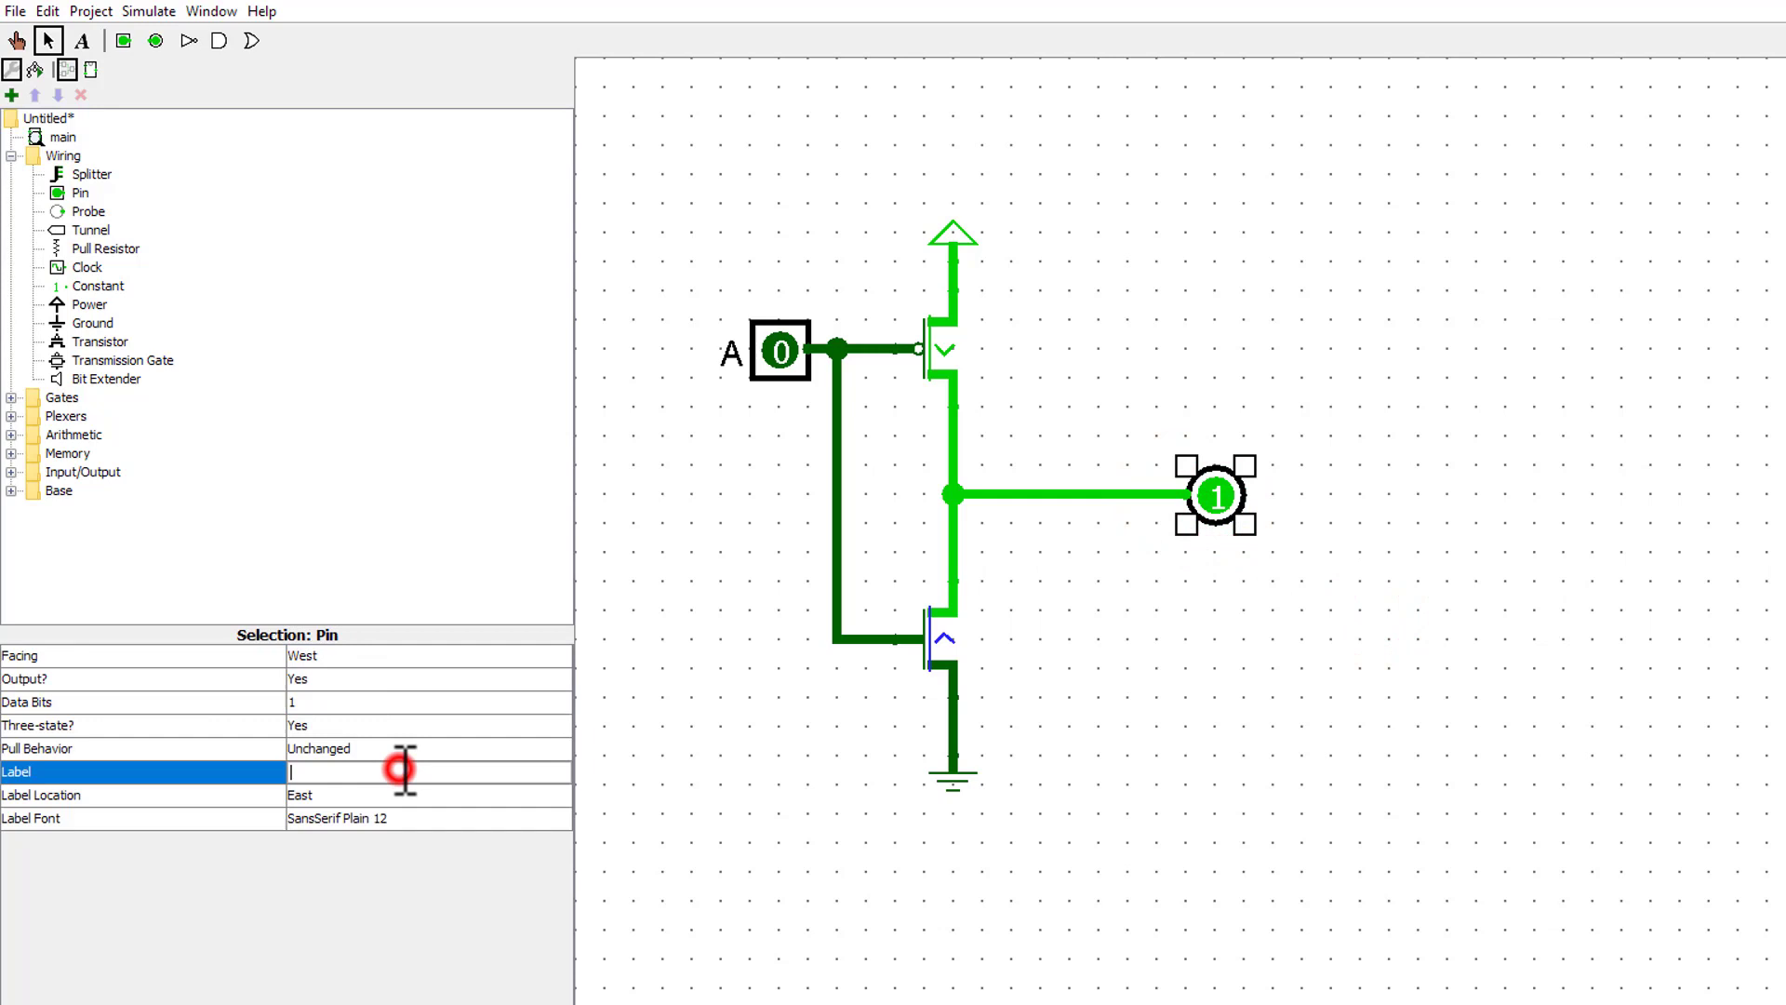
{"action": "left_click", "coordinate": [459, 790]}
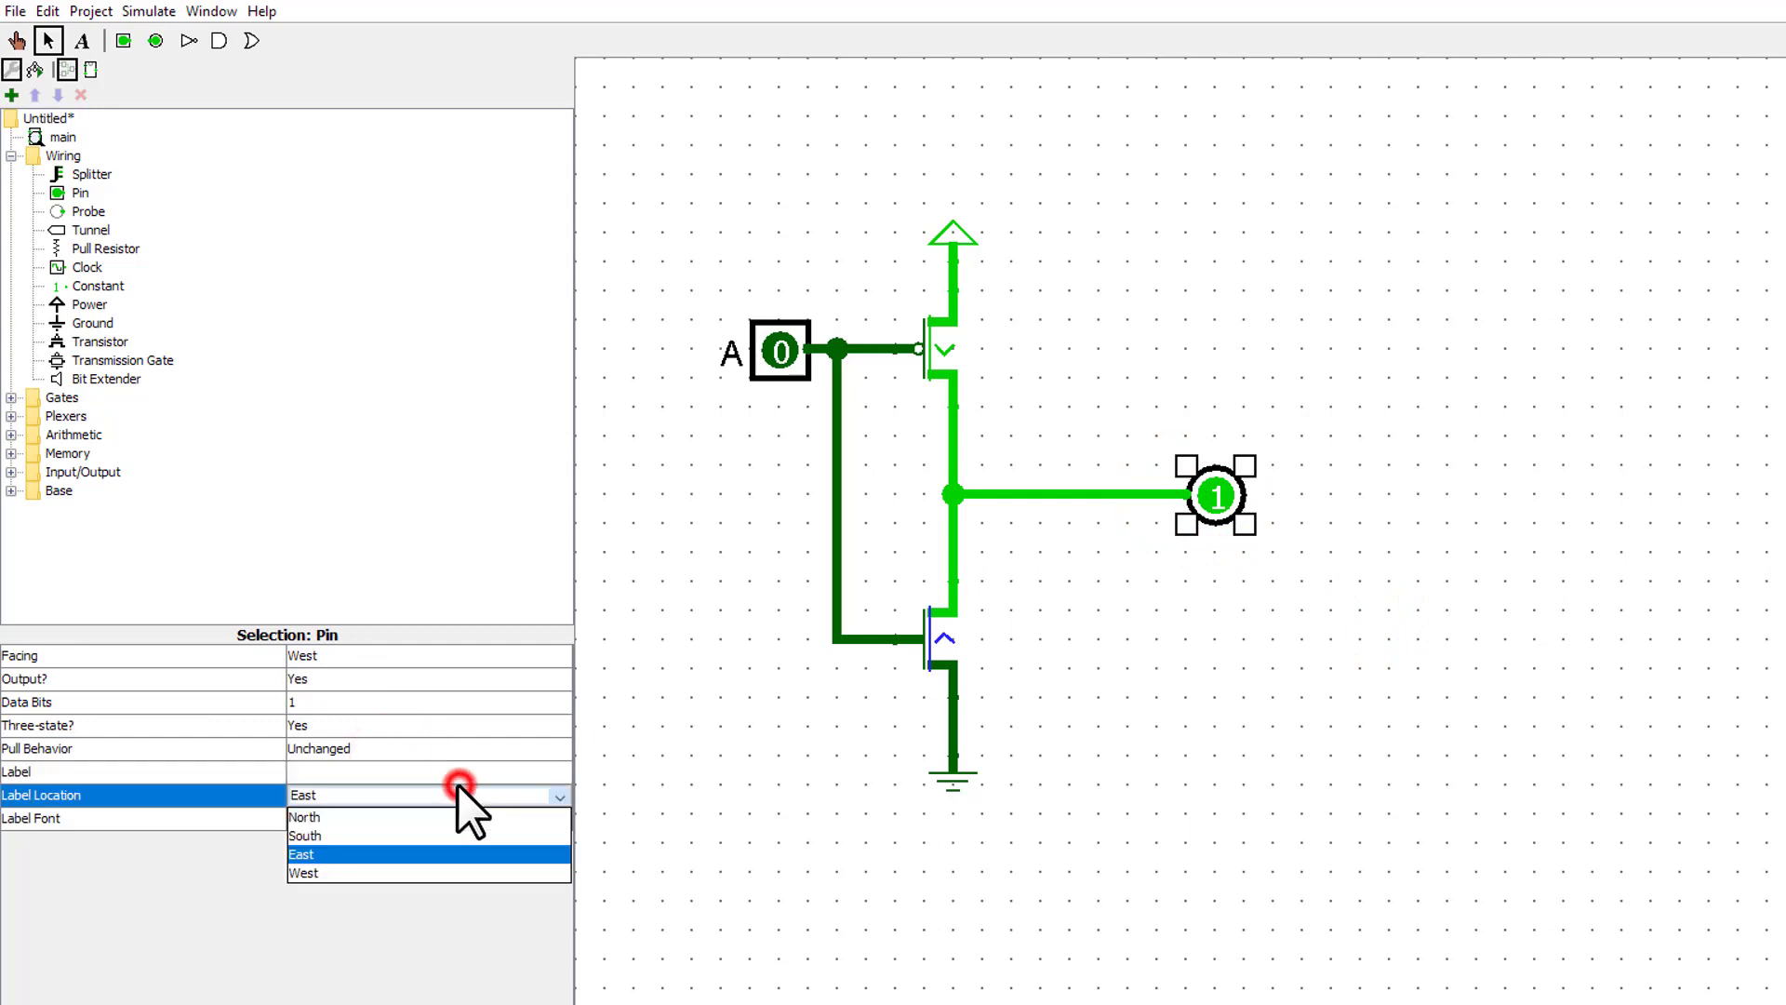
{"action": "left_click", "coordinate": [460, 774]}
{"action": "type", "text": "Q"}
{"action": "key", "text": "Return"}
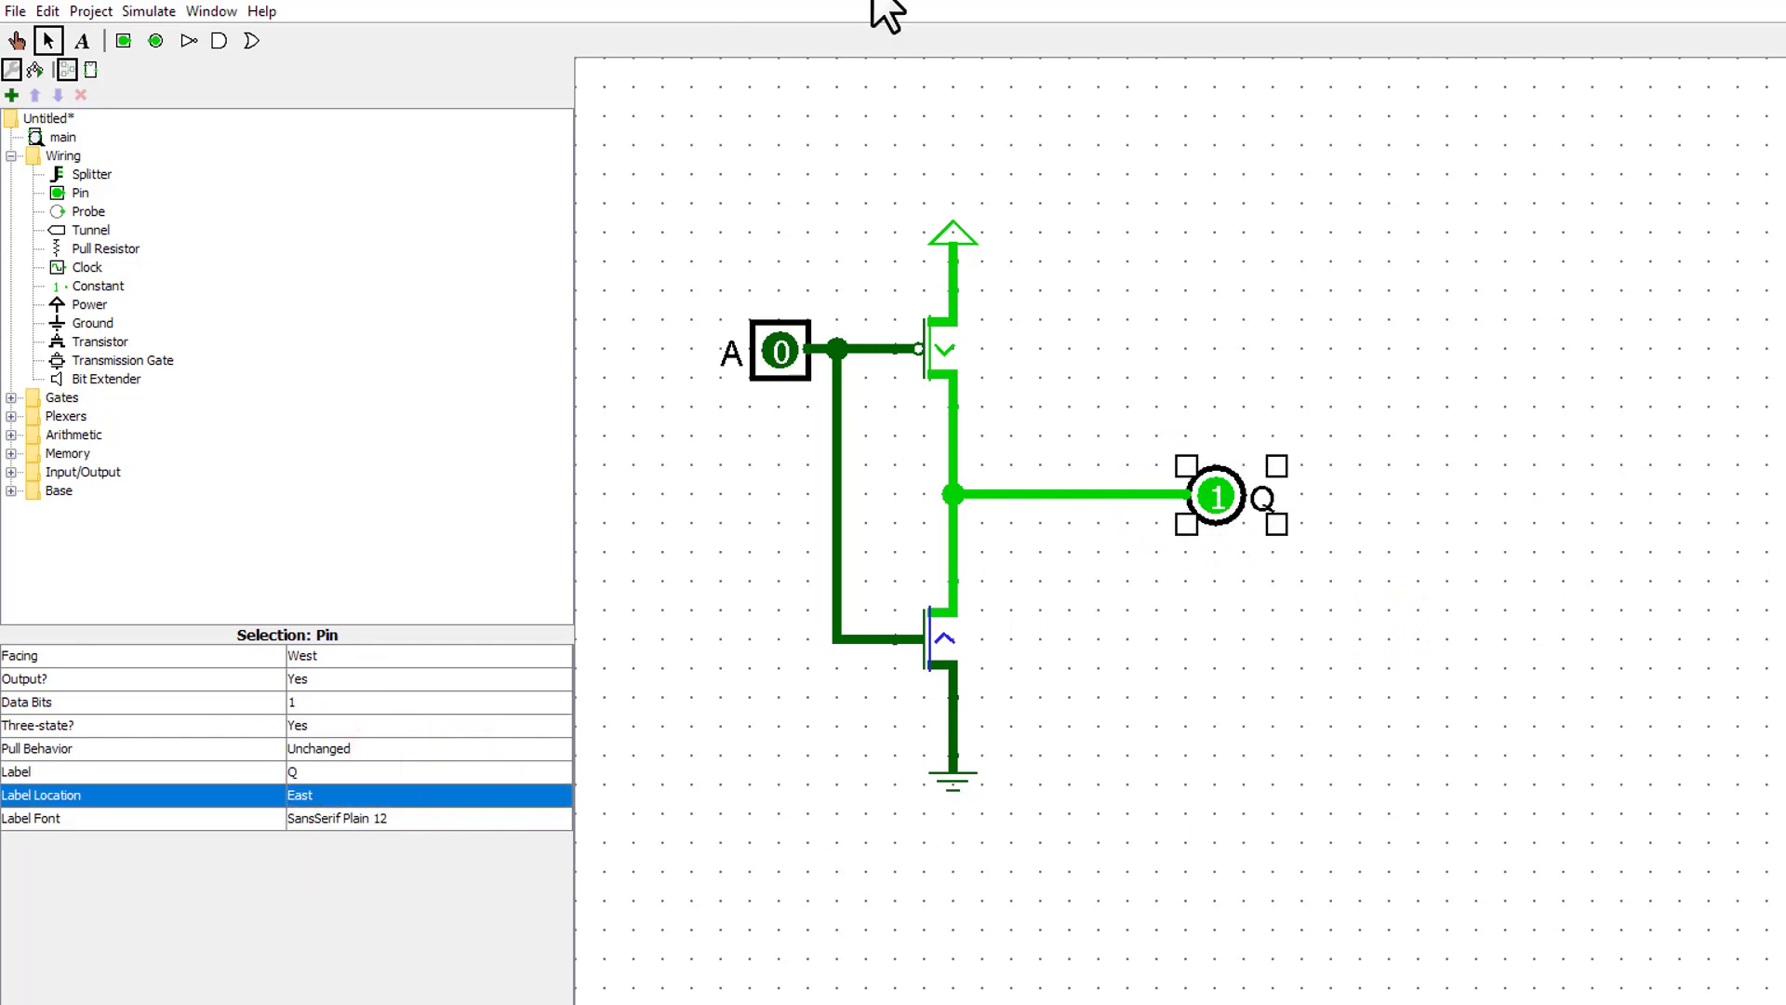
{"action": "left_click", "coordinate": [1252, 663]}
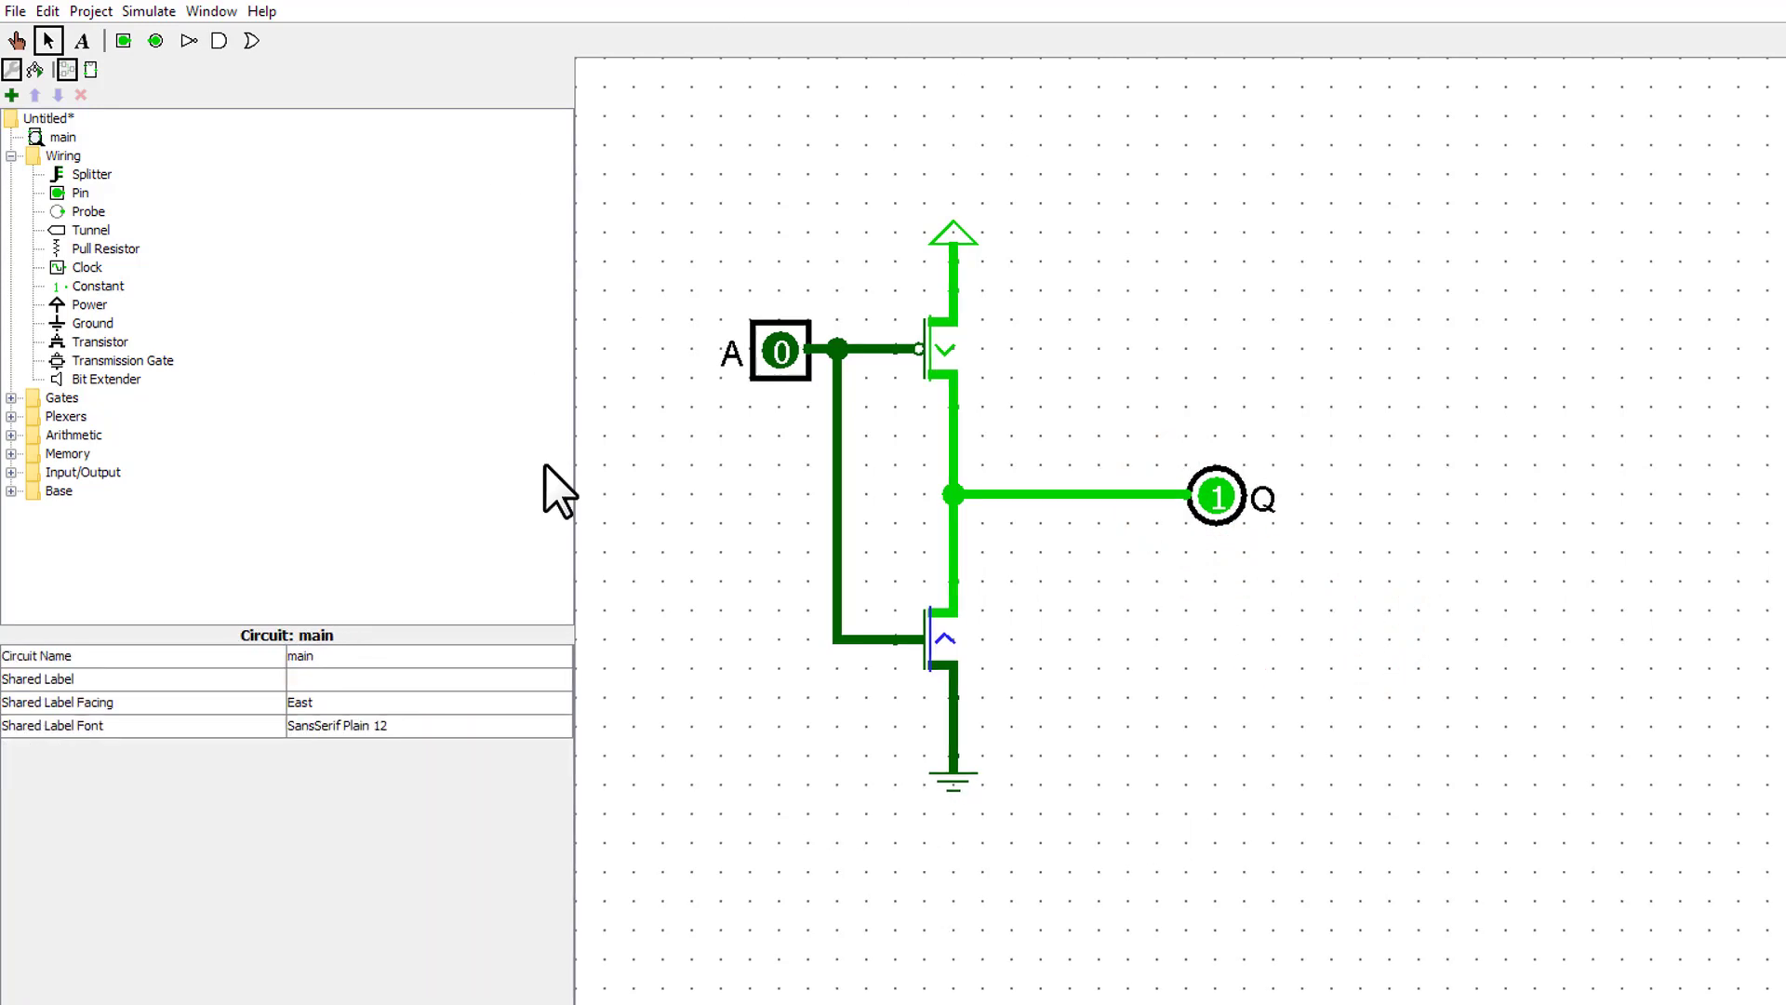
- Toggle input A between 1 and 0 with the Poke tool, watching Q invert each time
{"action": "left_click", "coordinate": [17, 40]}
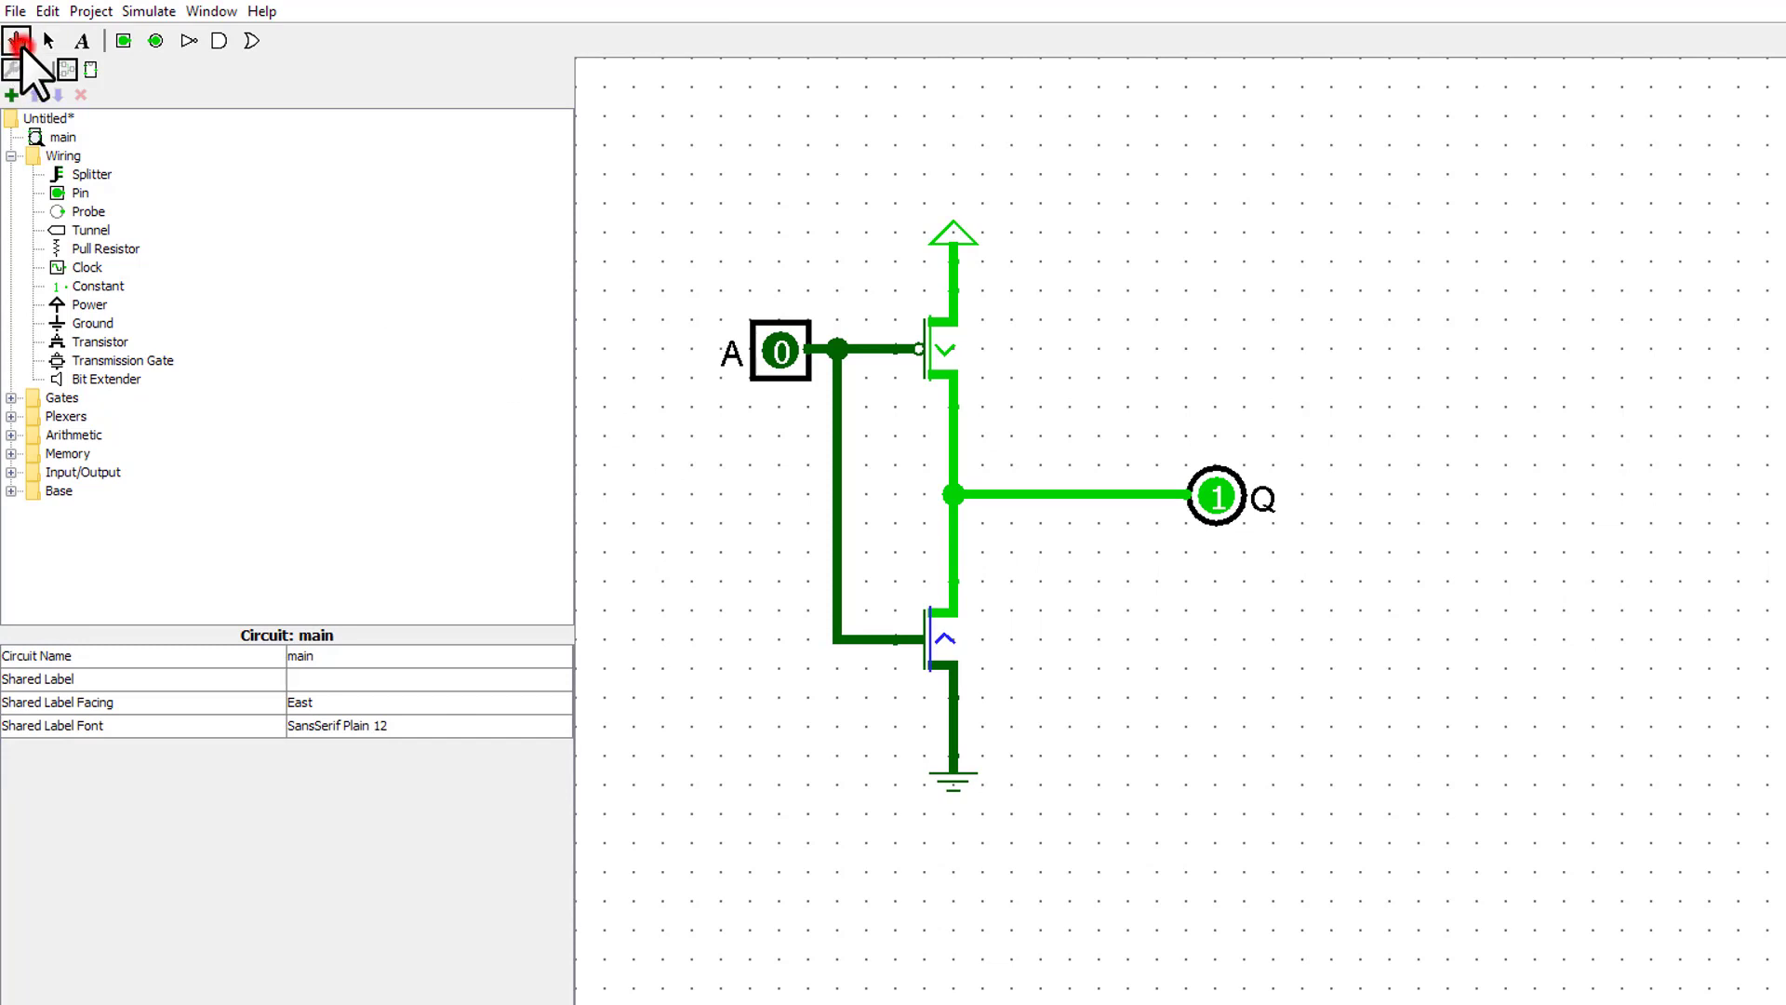
{"action": "left_click", "coordinate": [778, 358]}
{"action": "left_click", "coordinate": [779, 358]}
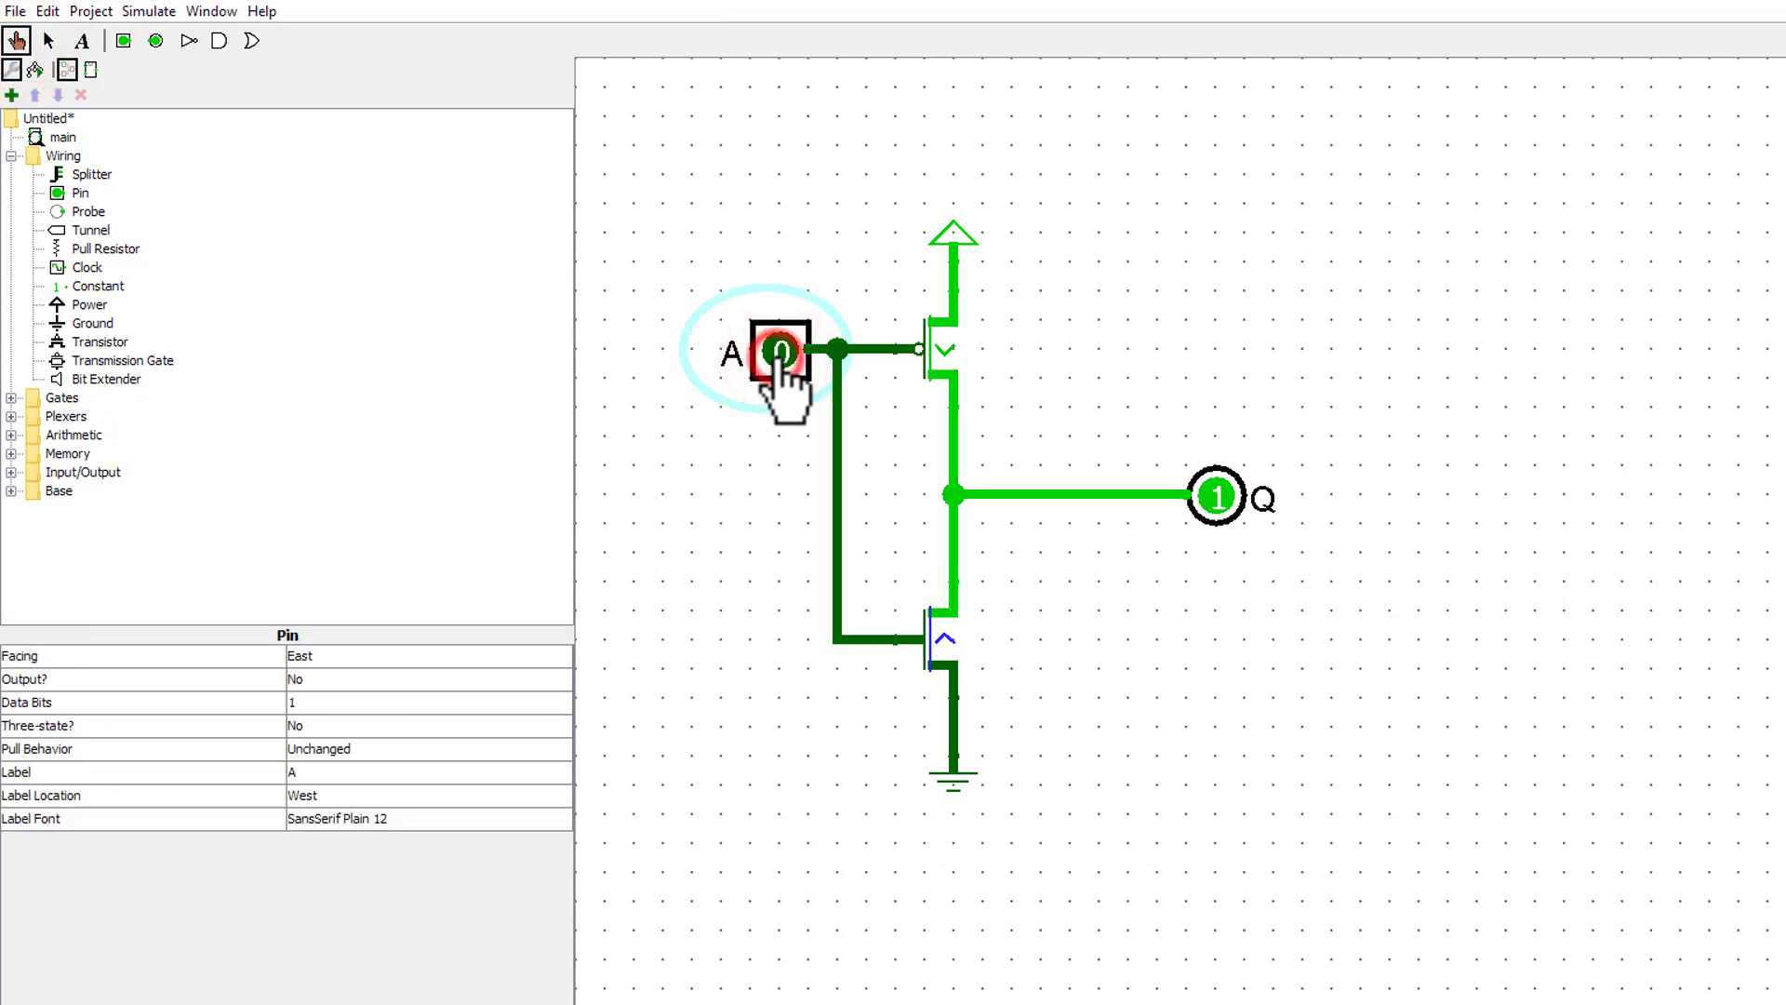
{"action": "left_click", "coordinate": [779, 358]}
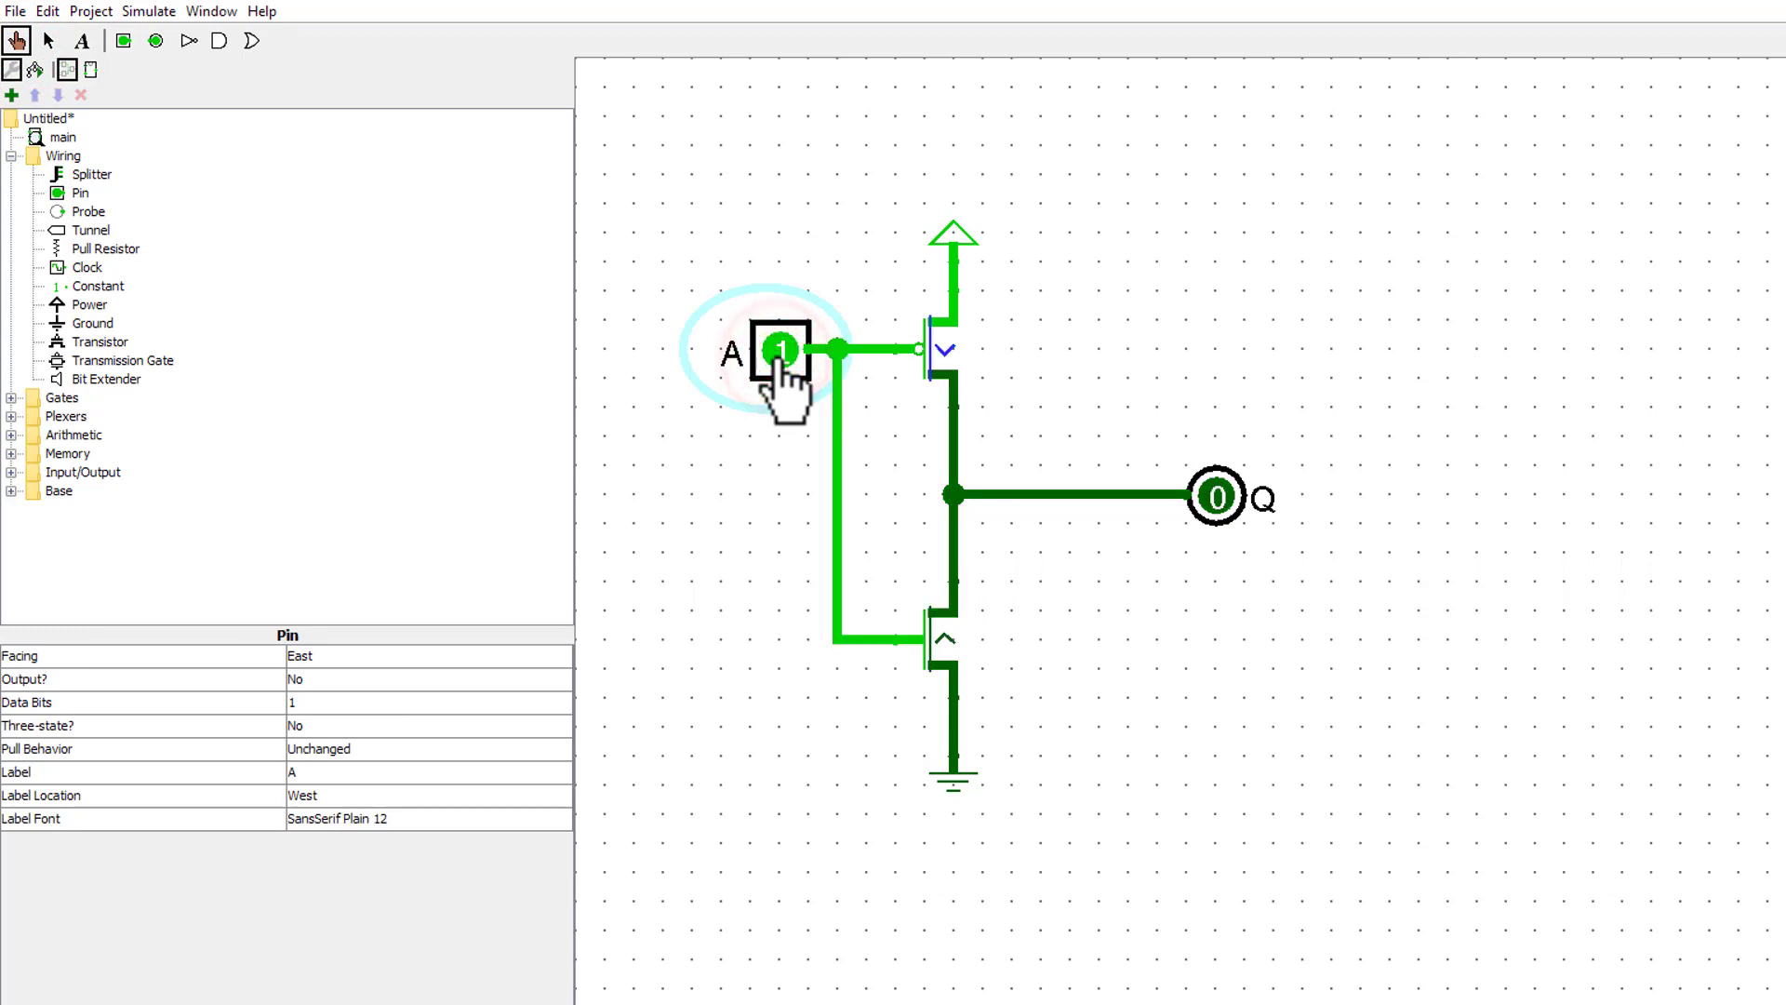
{"action": "left_click", "coordinate": [779, 359]}
{"action": "left_click", "coordinate": [779, 358]}
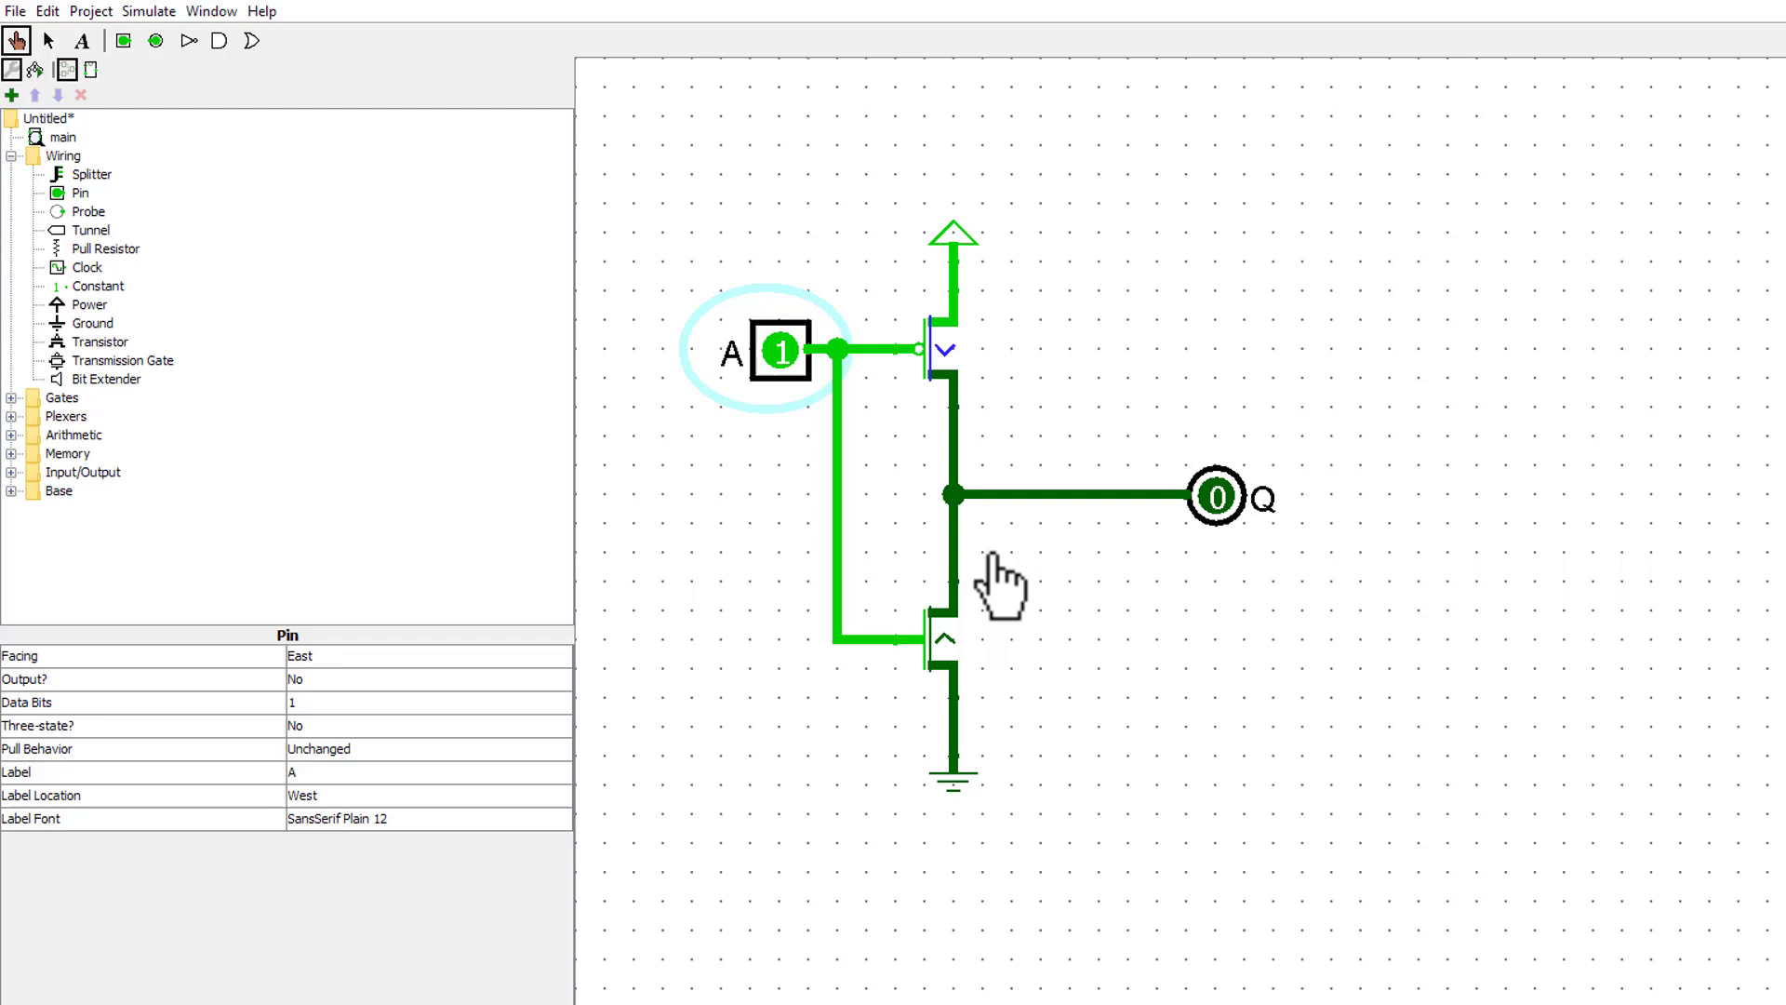
{"action": "left_click", "coordinate": [789, 365]}
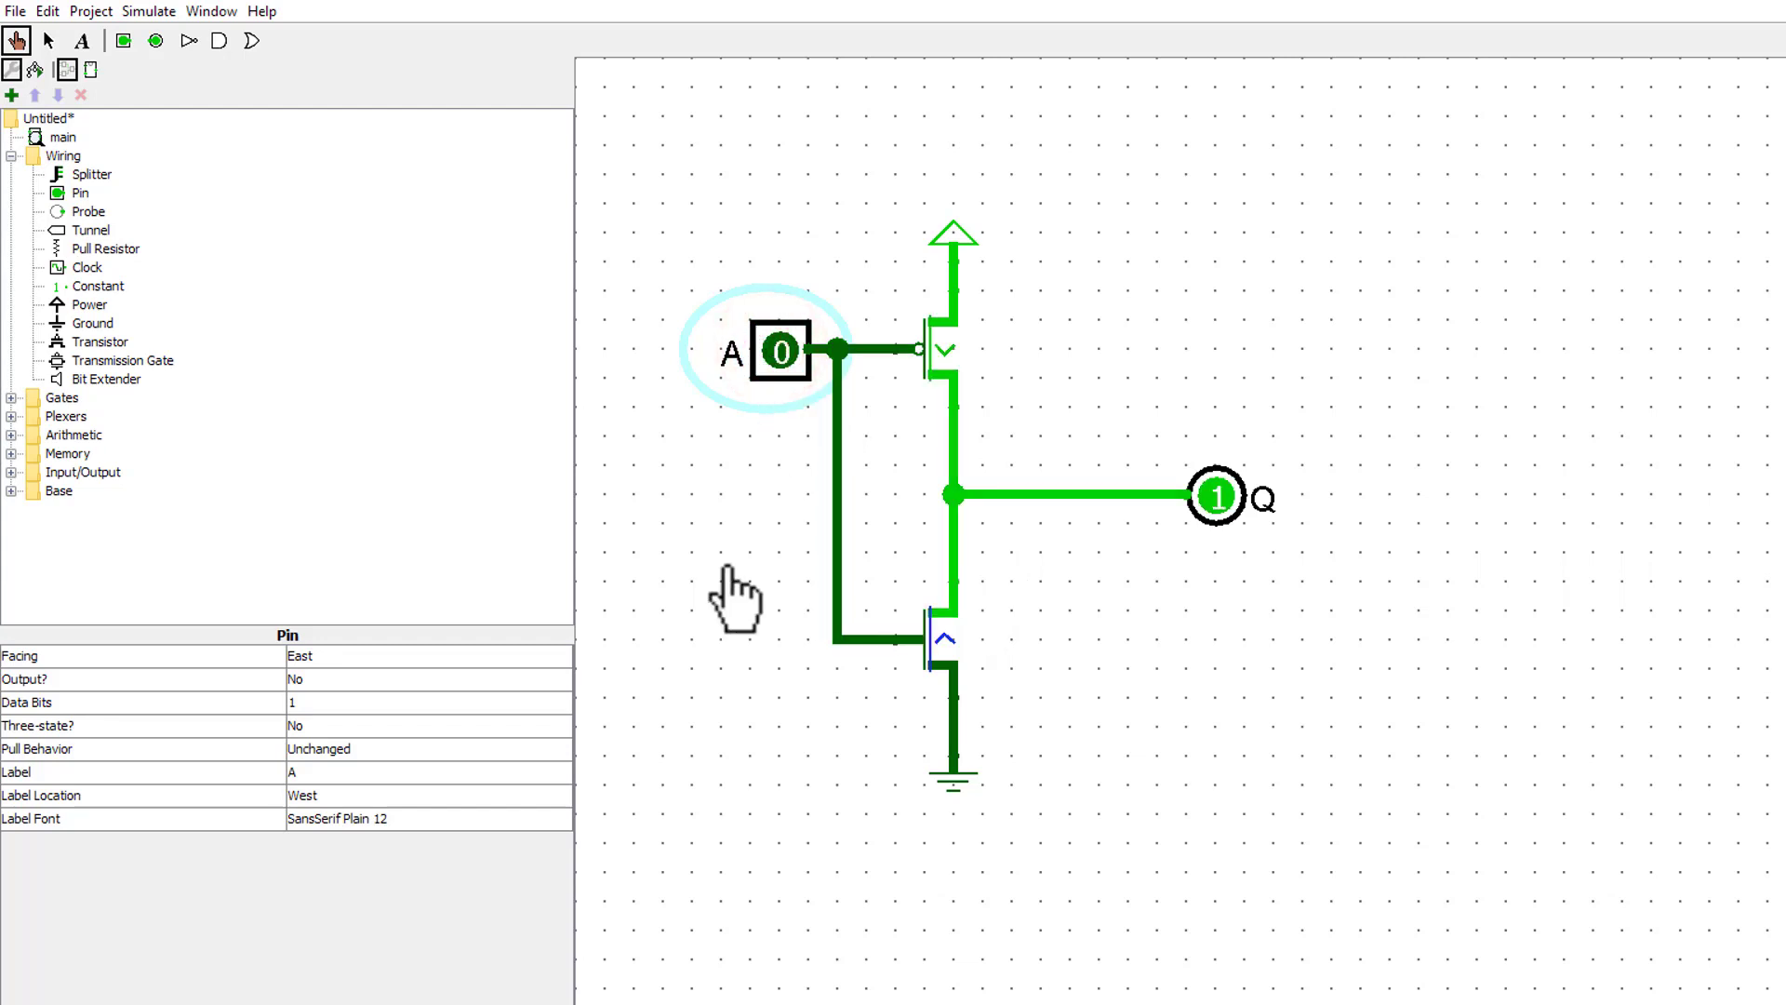
{"action": "left_click", "coordinate": [770, 369]}
{"action": "left_click", "coordinate": [763, 370]}
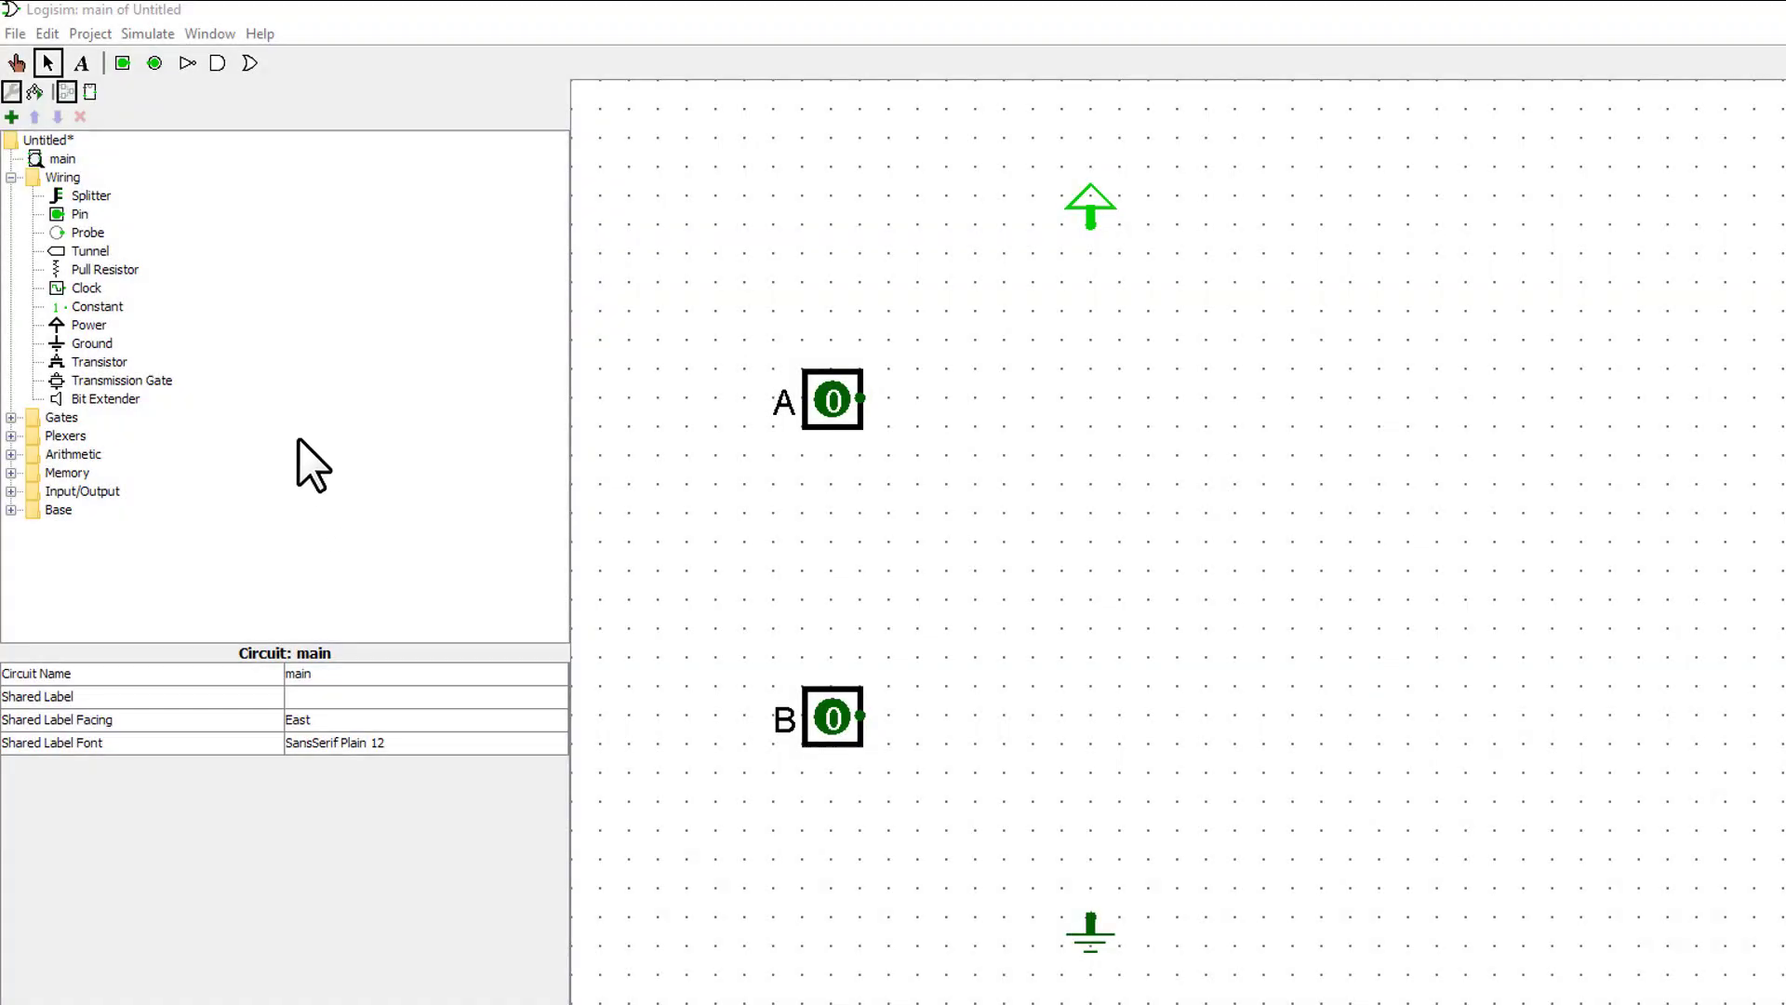
- Place a south-facing P-type transistor and copy it directly below in series
{"action": "left_click", "coordinate": [104, 363]}
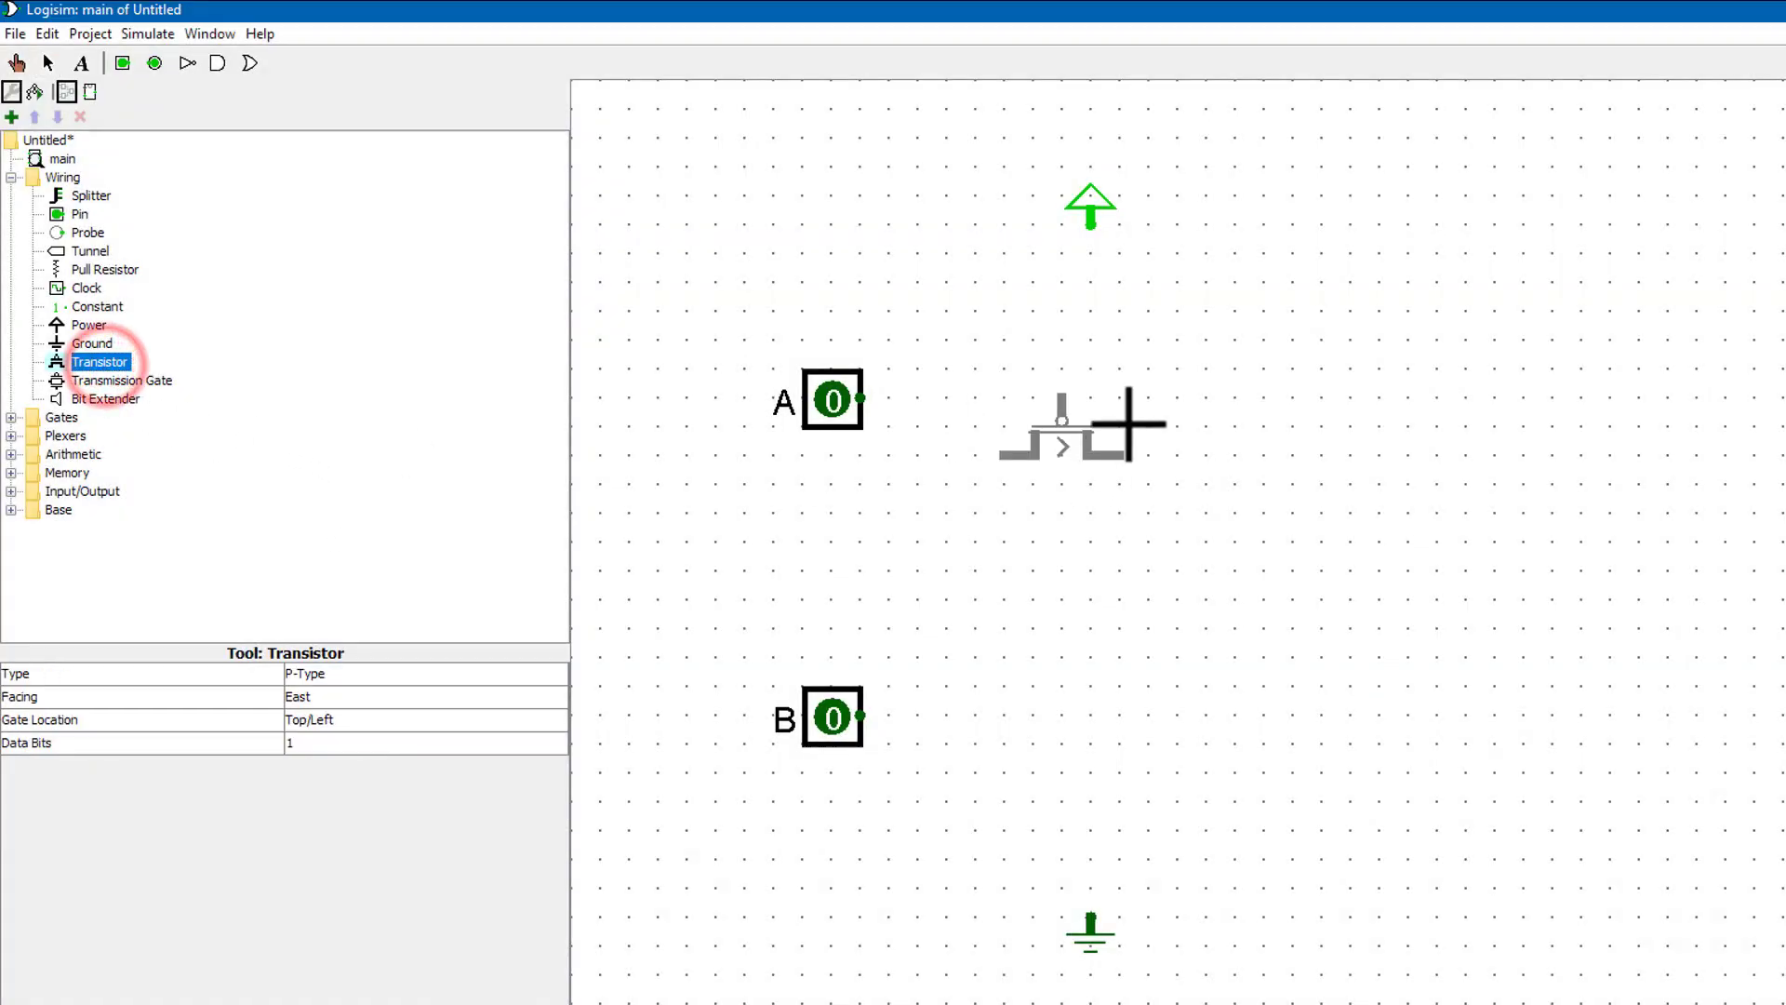
{"action": "left_click", "coordinate": [1153, 404]}
{"action": "left_click", "coordinate": [376, 698]}
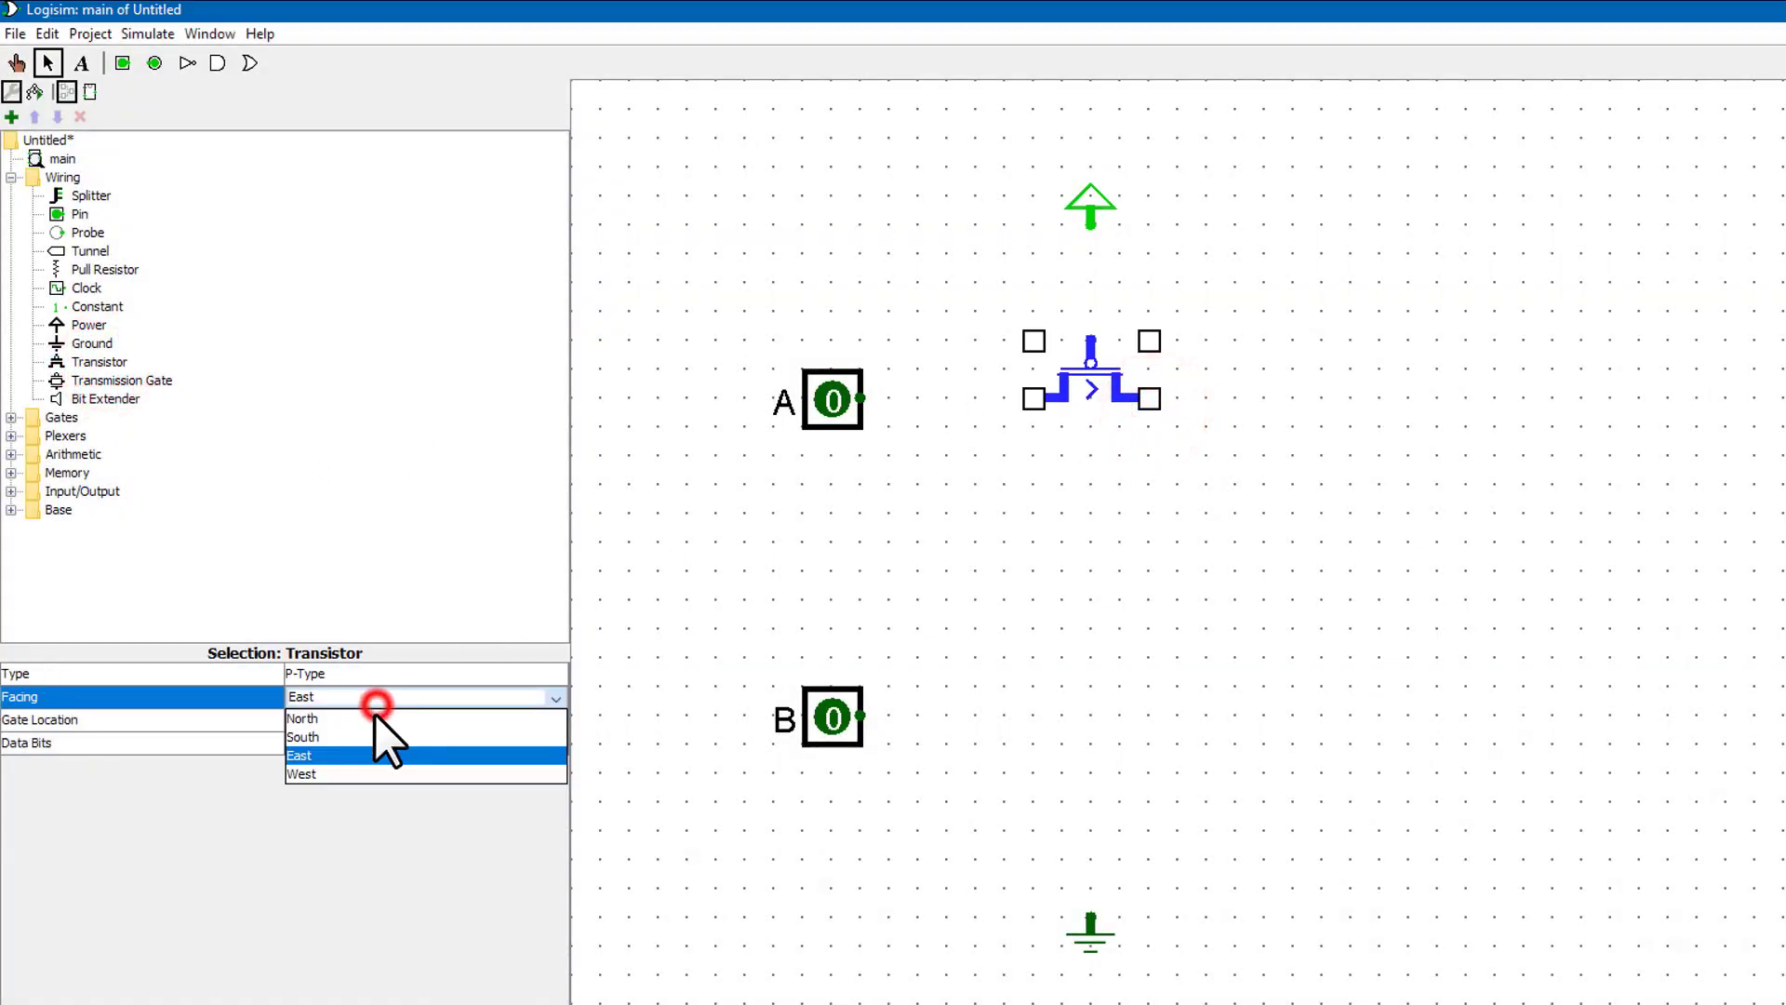
{"action": "left_click", "coordinate": [381, 739]}
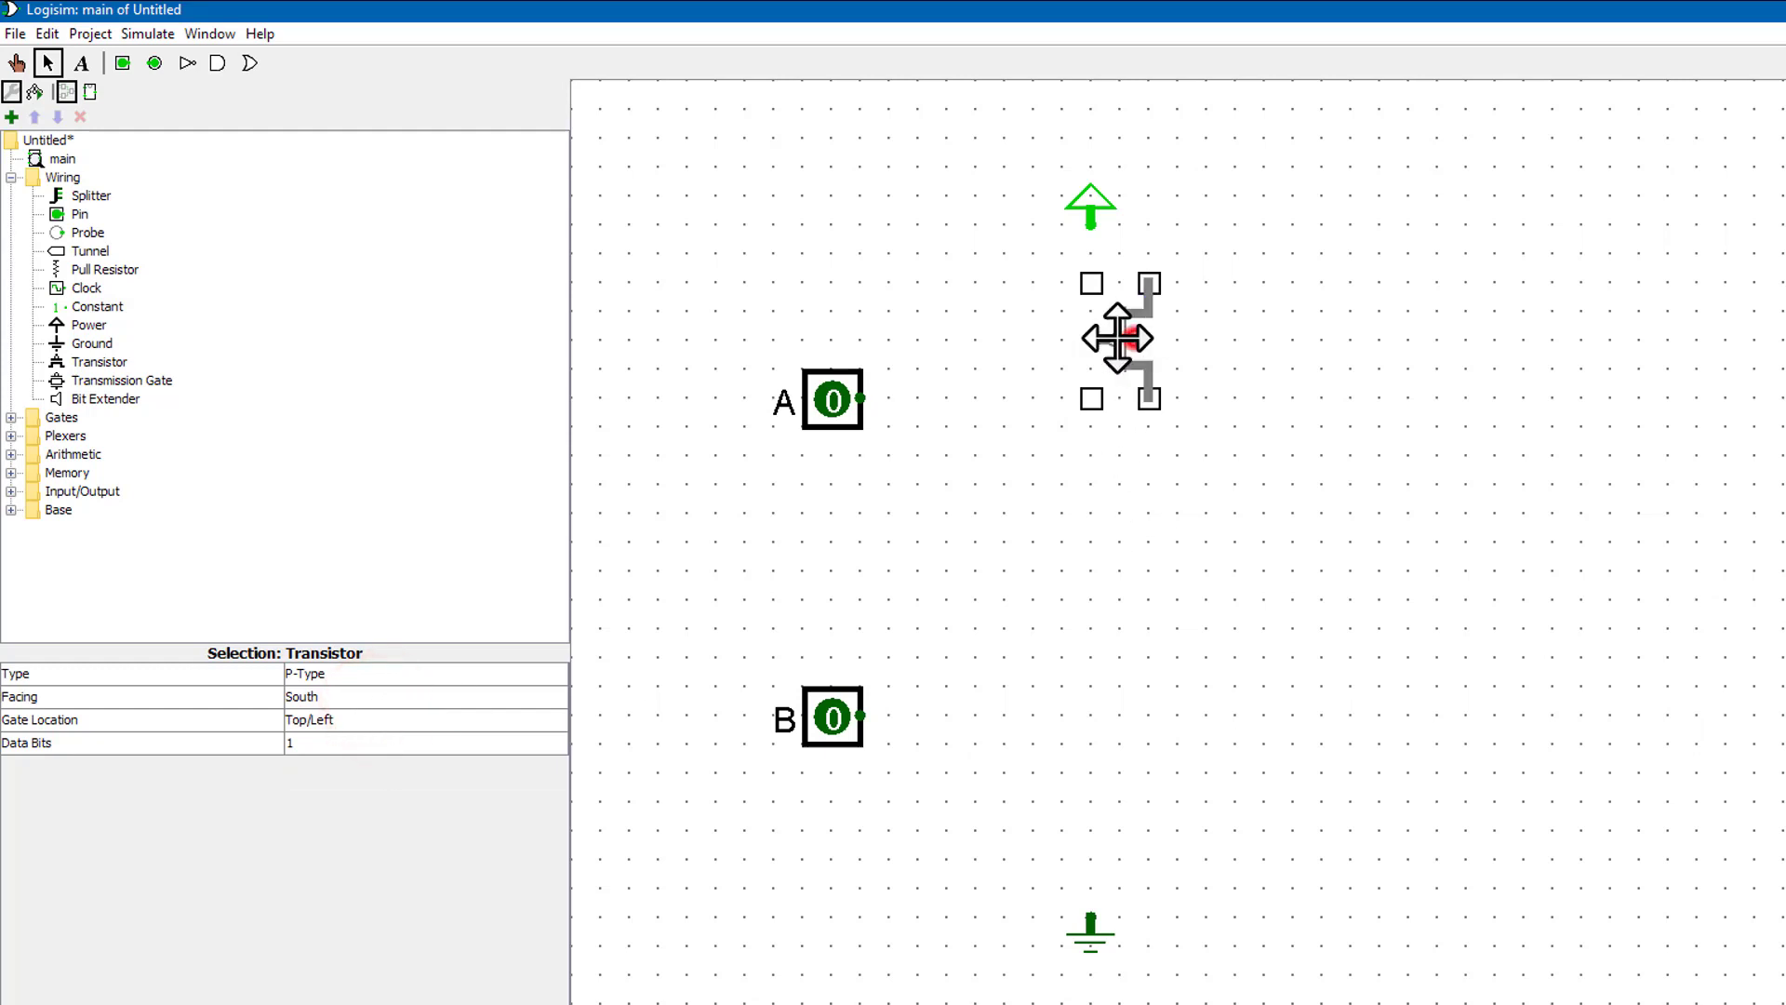
{"action": "left_click_drag", "start_coordinate": [1118, 337], "coordinate": [1076, 438]}
{"action": "left_click", "coordinate": [973, 409]}
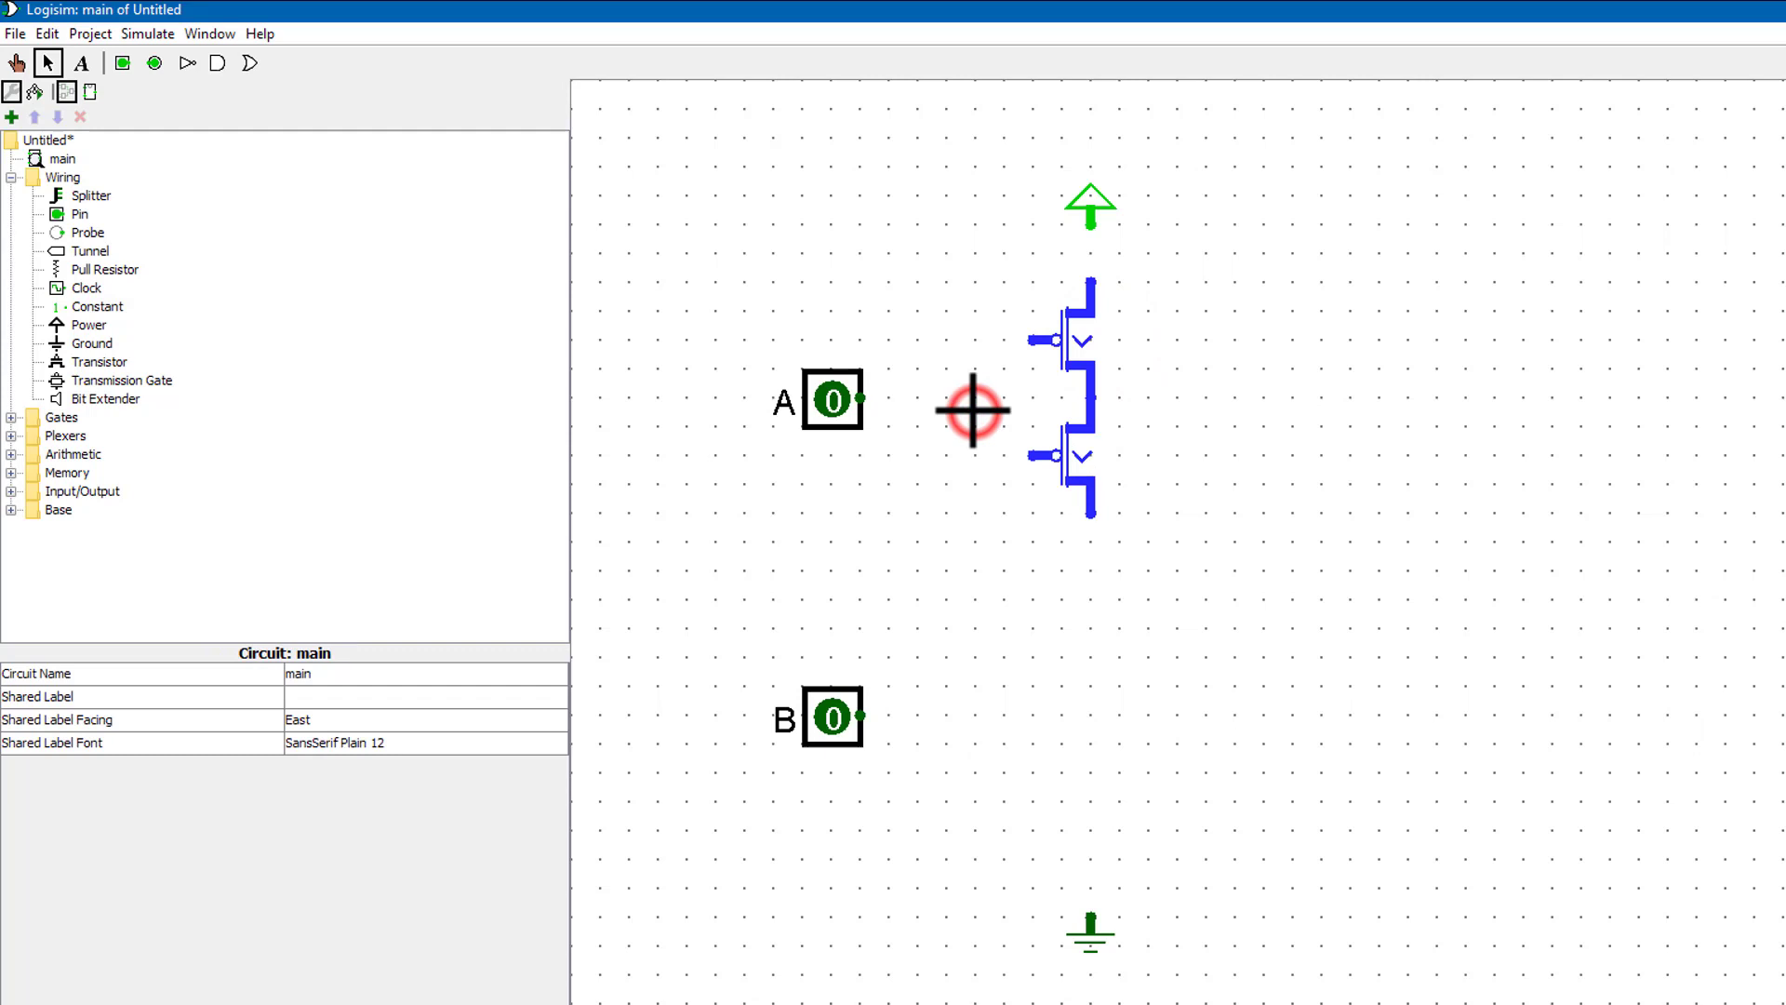
- Connect the upper transistor to Power, input A to its gate, and input B to the lower gate
{"action": "left_click_drag", "start_coordinate": [1091, 279], "coordinate": [1090, 223]}
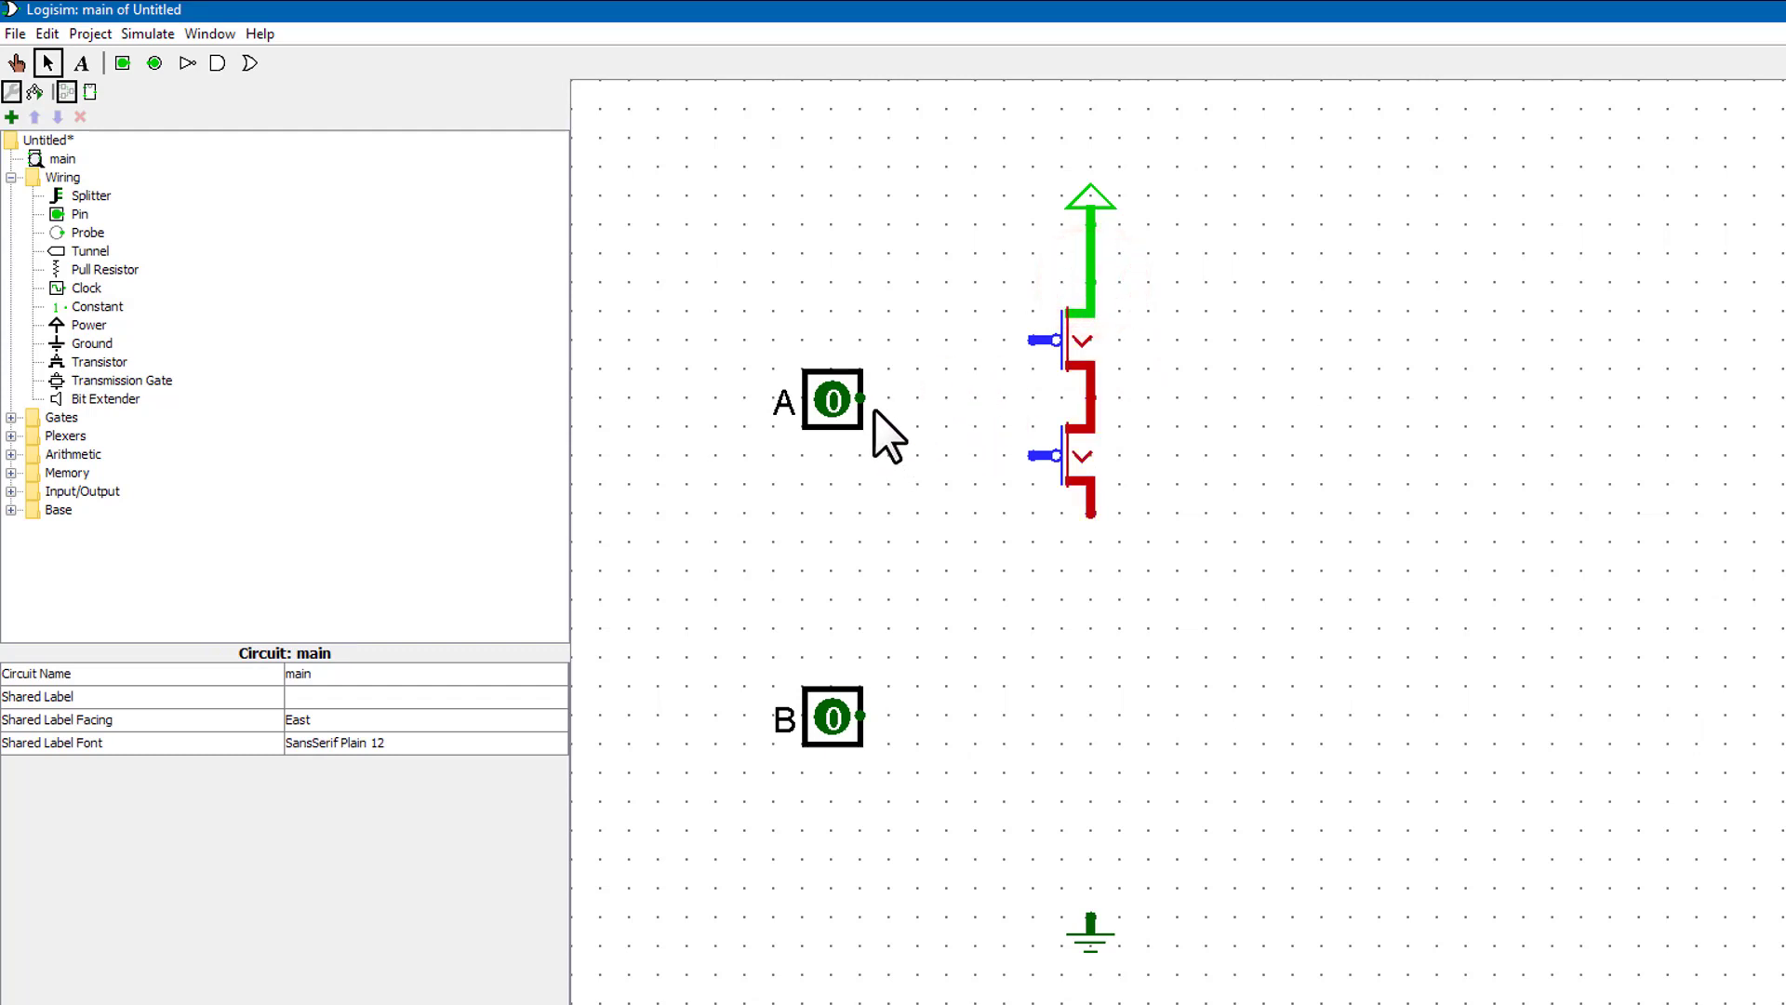
{"action": "left_click_drag", "start_coordinate": [869, 404], "coordinate": [1057, 339]}
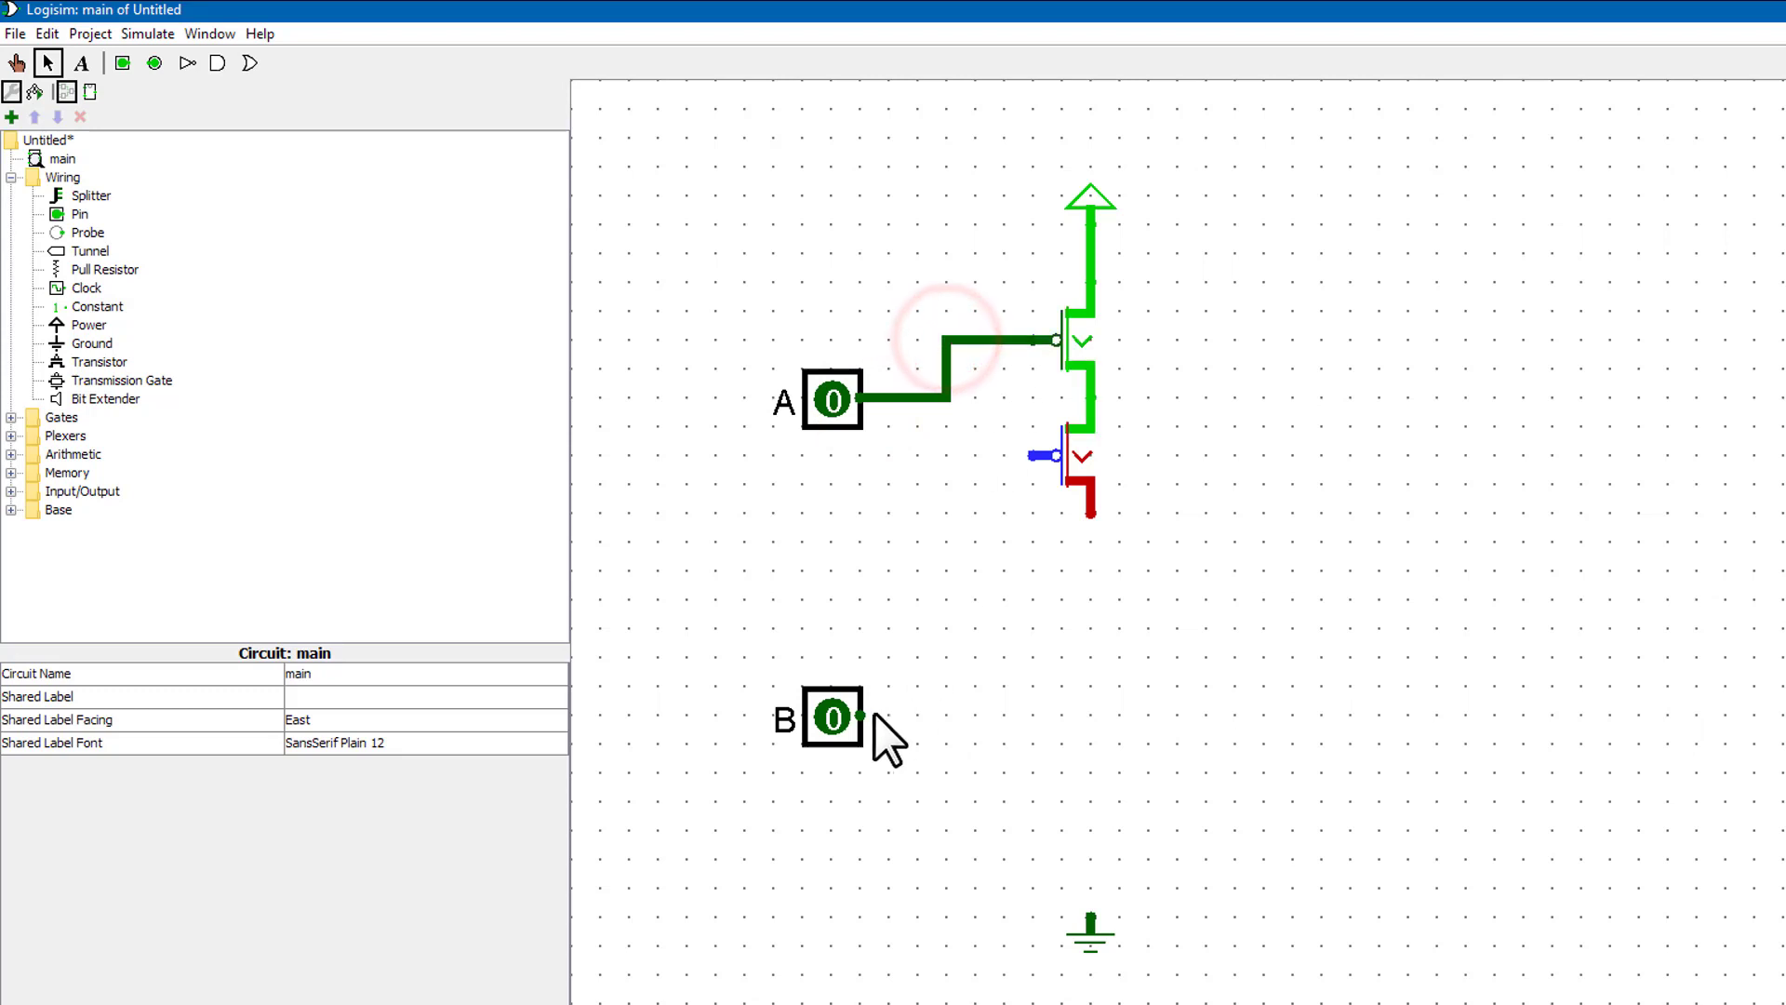
{"action": "left_click_drag", "start_coordinate": [866, 715], "coordinate": [1058, 456]}
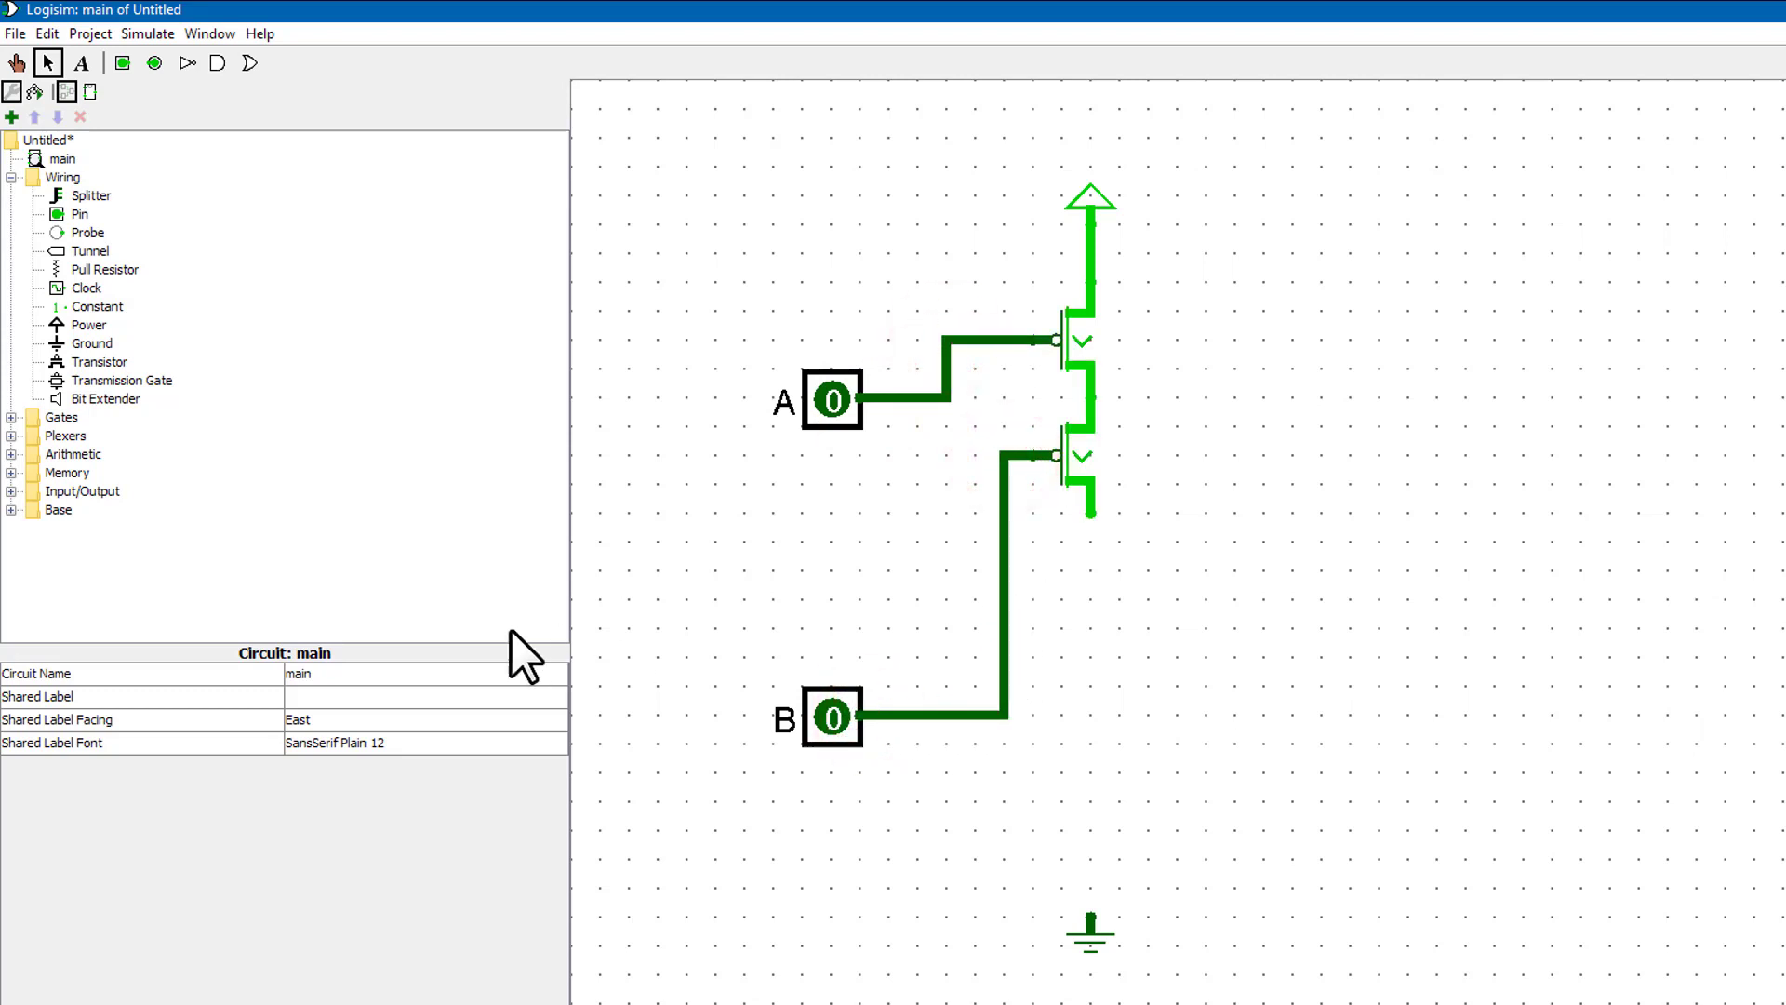
- Place a north-facing N-type transistor near Ground and join it to the P-type stack
{"action": "left_click", "coordinate": [87, 362]}
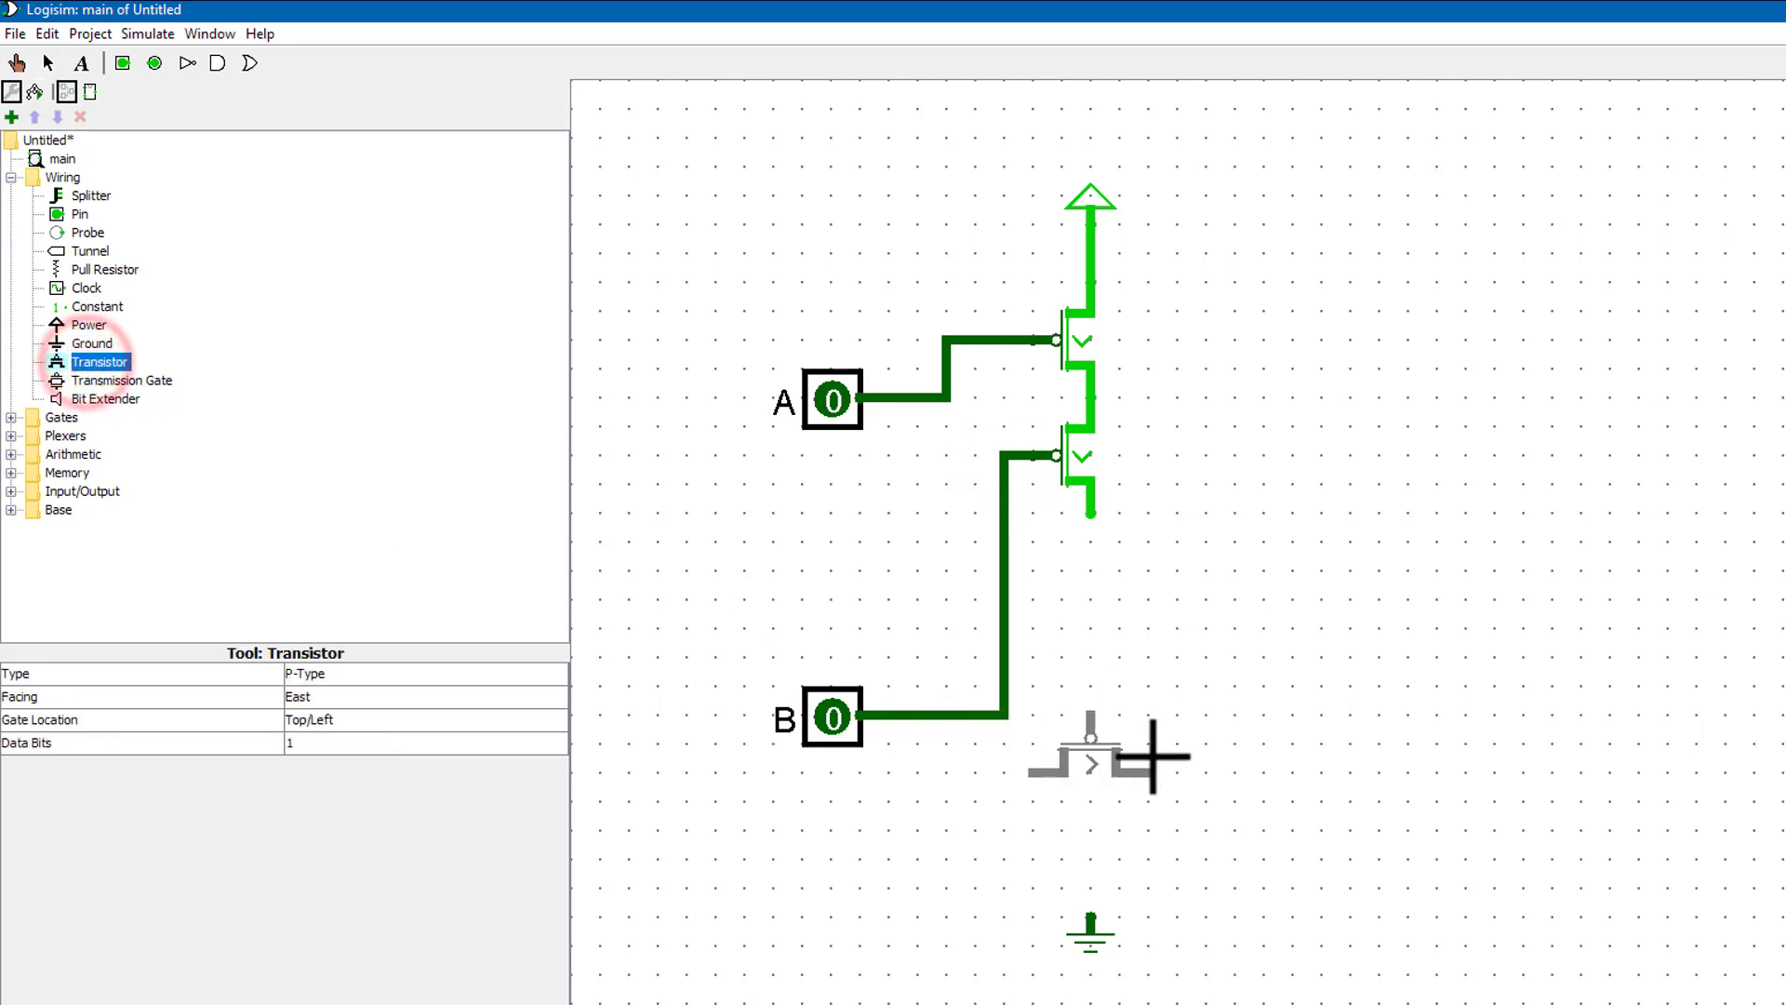
{"action": "left_click", "coordinate": [1157, 759]}
{"action": "left_click", "coordinate": [340, 699]}
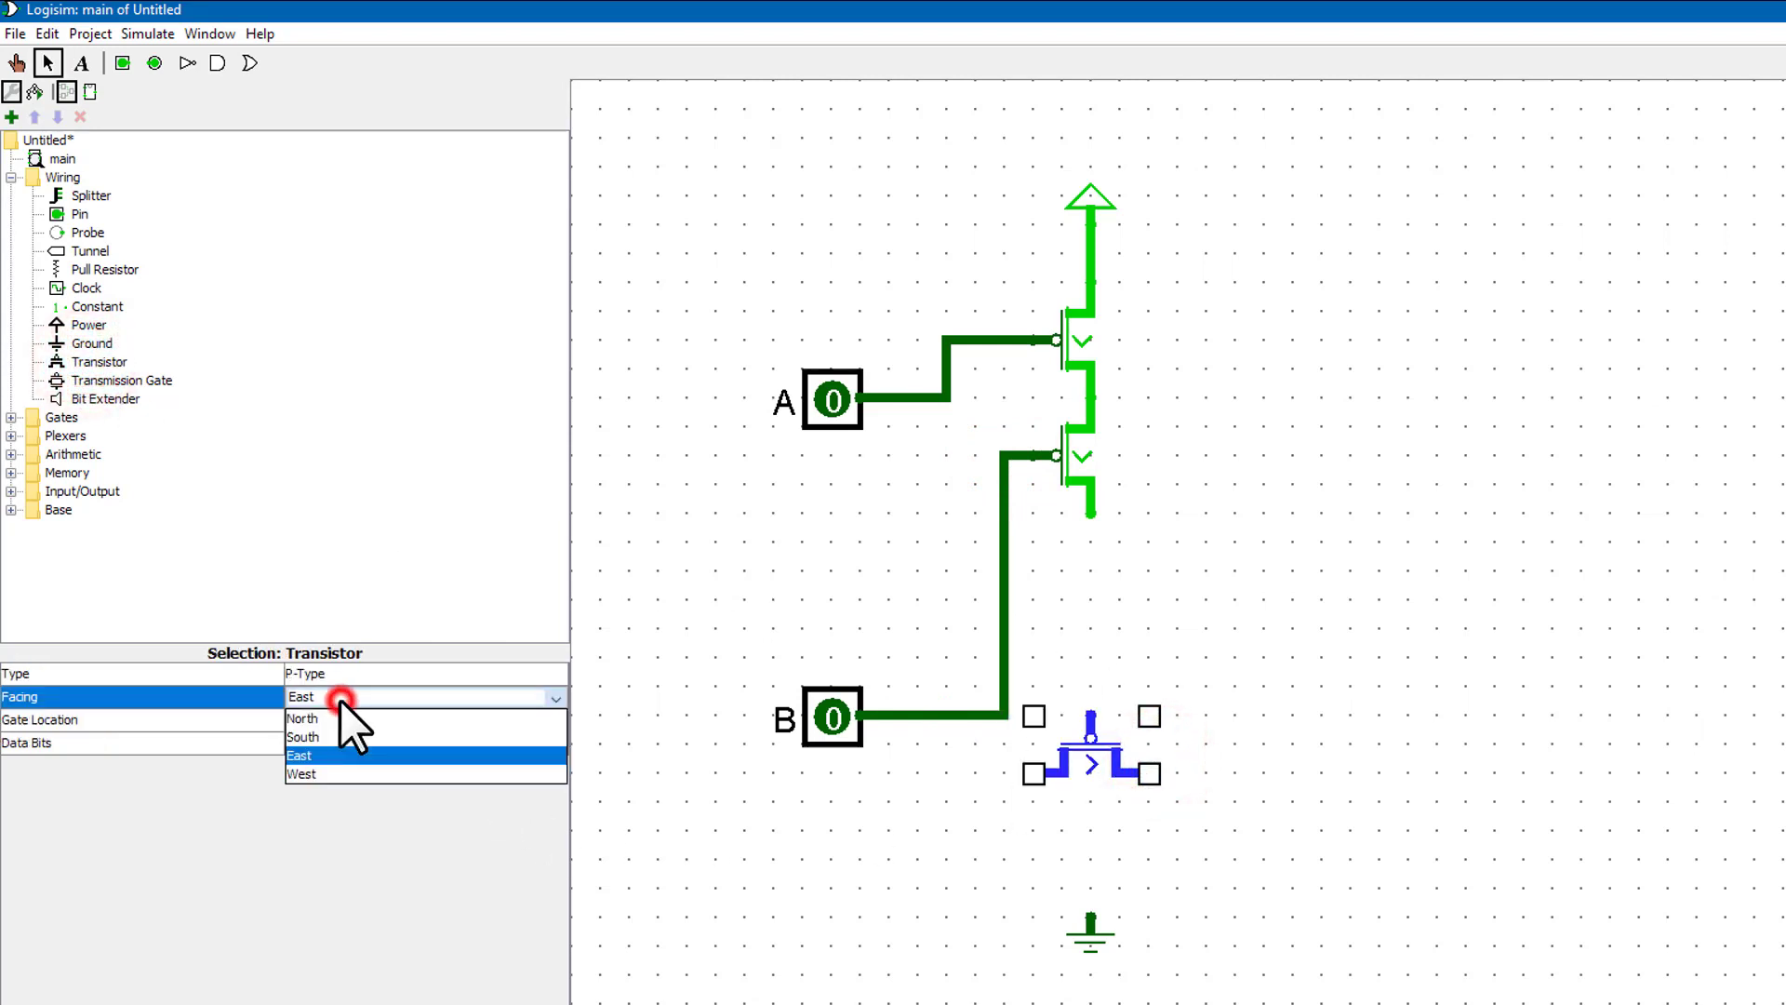
{"action": "left_click", "coordinate": [342, 722]}
{"action": "left_click", "coordinate": [331, 683]}
{"action": "left_click", "coordinate": [339, 709]}
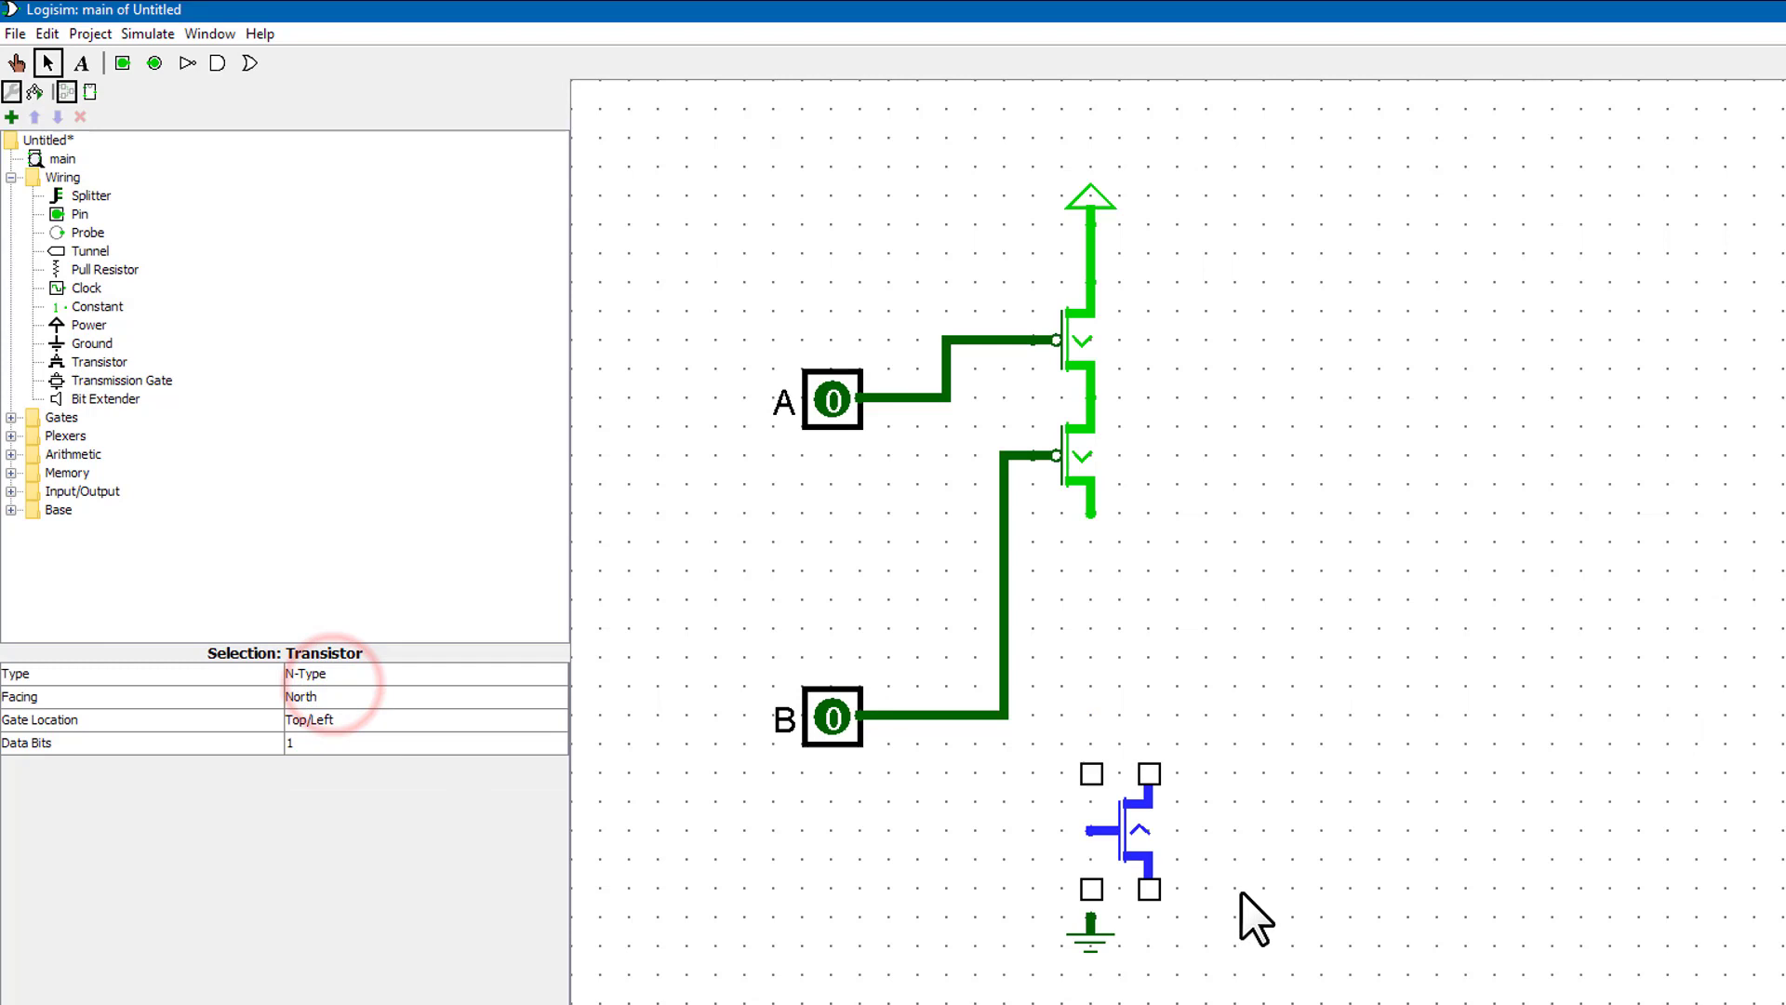
{"action": "mouse_move", "coordinate": [1137, 837]}
{"action": "left_mouse_down"}
{"action": "mouse_move", "coordinate": [1082, 732]}
{"action": "mouse_move", "coordinate": [1088, 921]}
{"action": "left_mouse_up"}
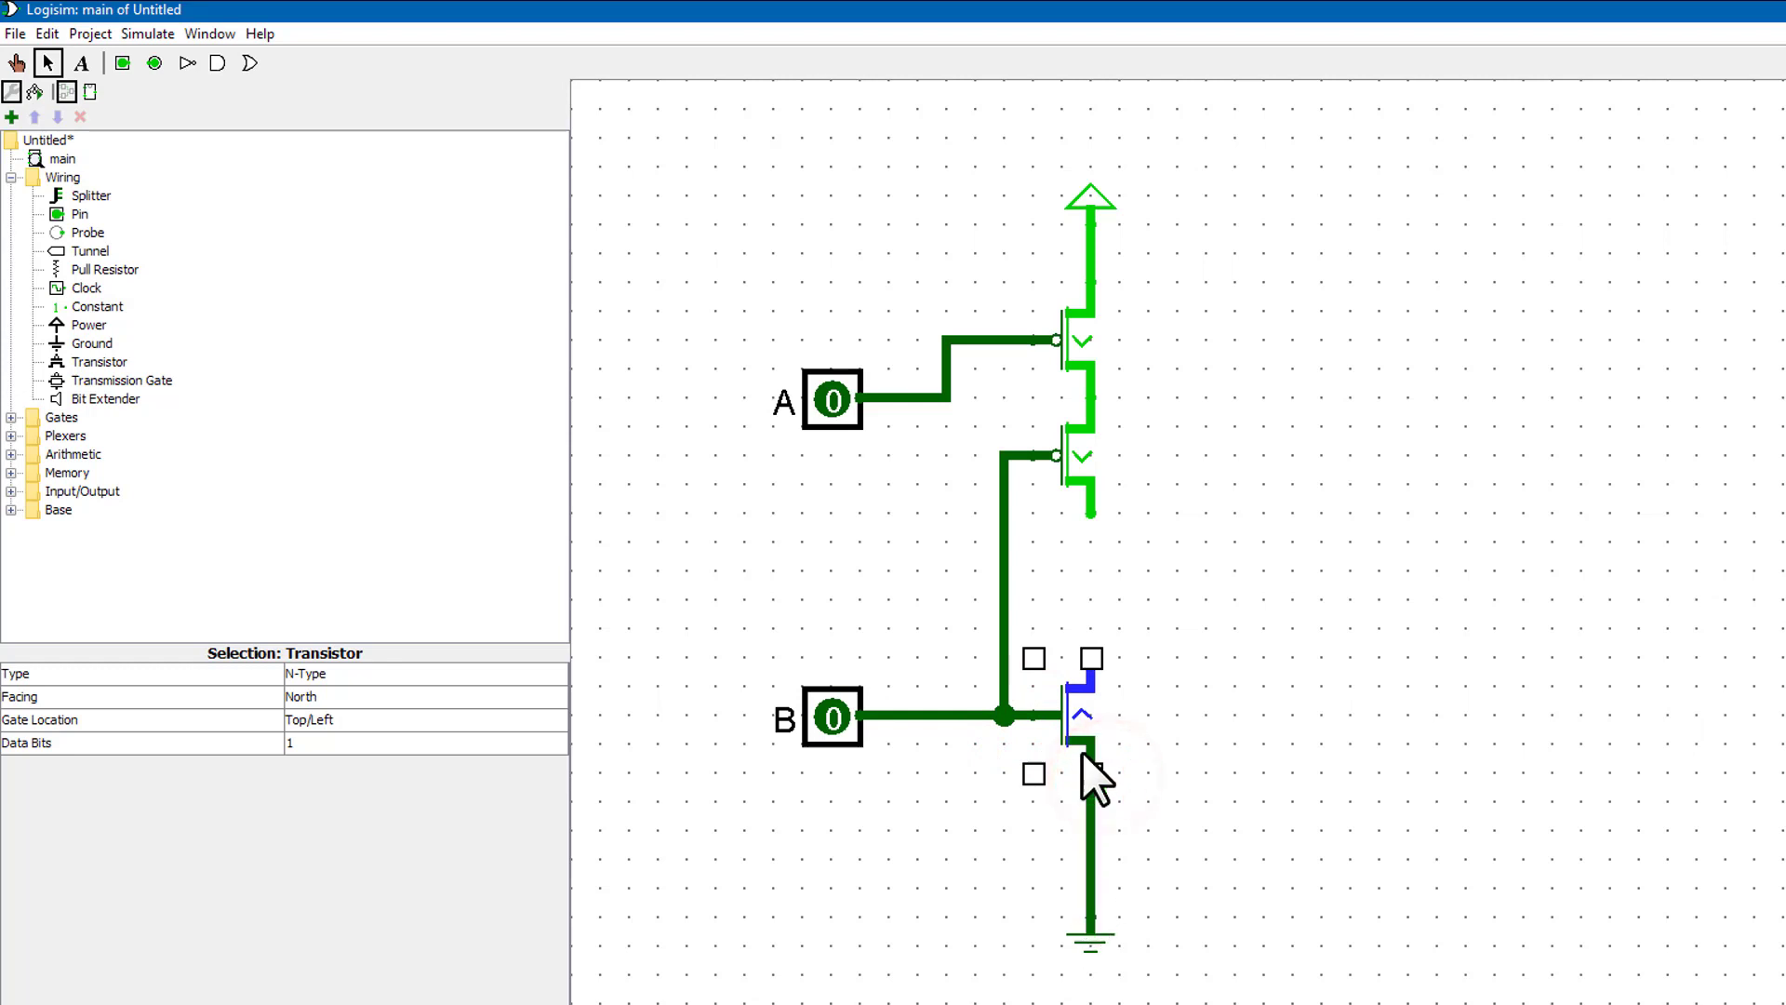
{"action": "left_click_drag", "start_coordinate": [1090, 649], "coordinate": [1090, 517]}
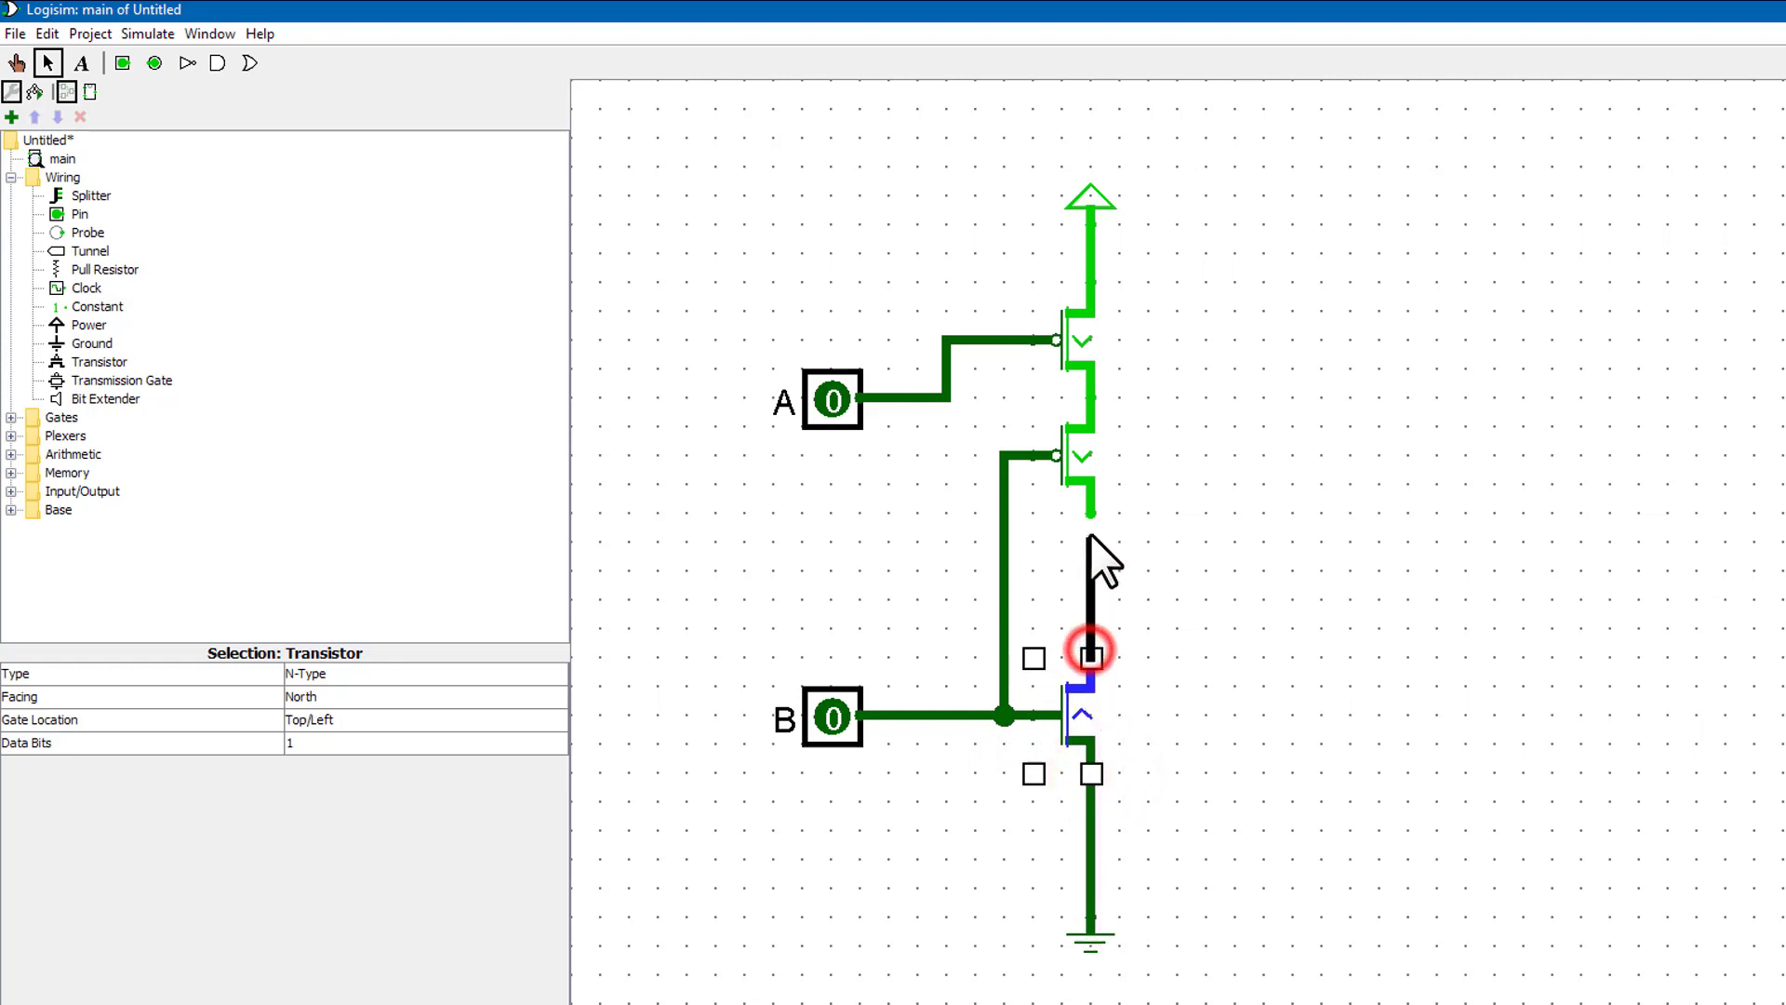
- Duplicate the N-type transistor, gate it from A, ground it, and run the output line right
{"action": "left_click", "coordinate": [1087, 730]}
{"action": "left_click_drag", "start_coordinate": [1087, 729], "coordinate": [1203, 811]}
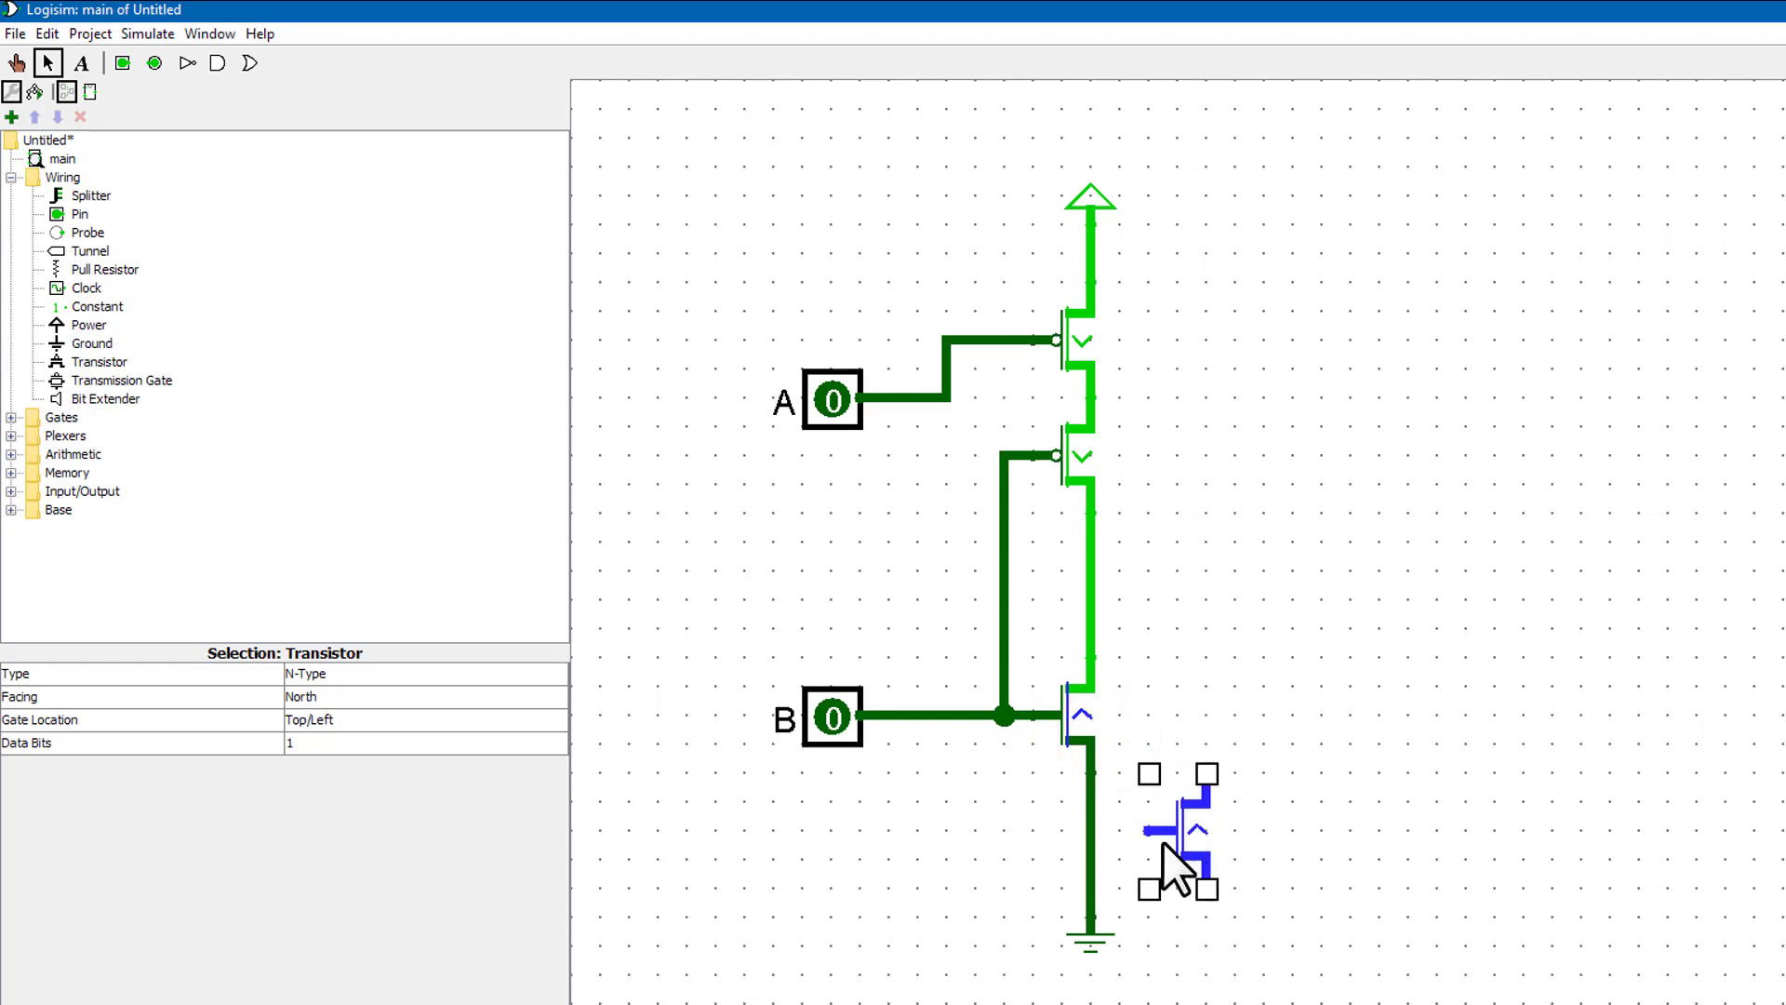
{"action": "left_click_drag", "start_coordinate": [946, 399], "coordinate": [1150, 829]}
{"action": "left_click", "coordinate": [1170, 696]}
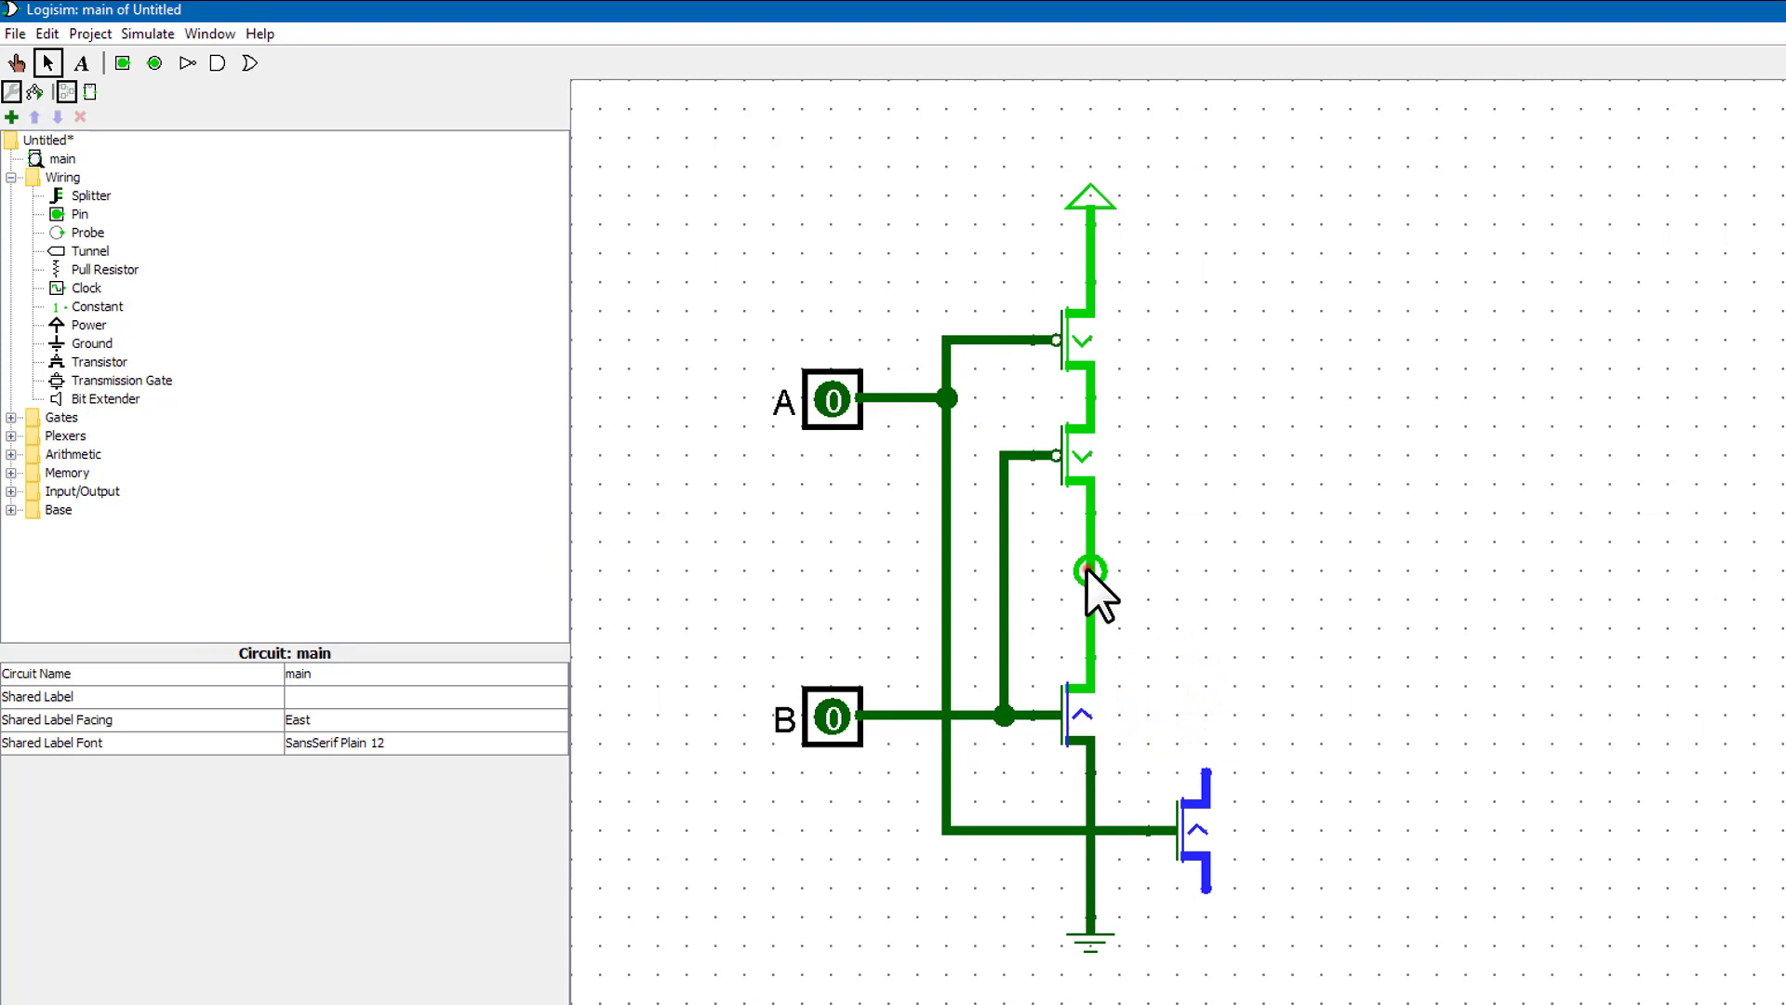
{"action": "left_click_drag", "start_coordinate": [1088, 570], "coordinate": [1582, 570]}
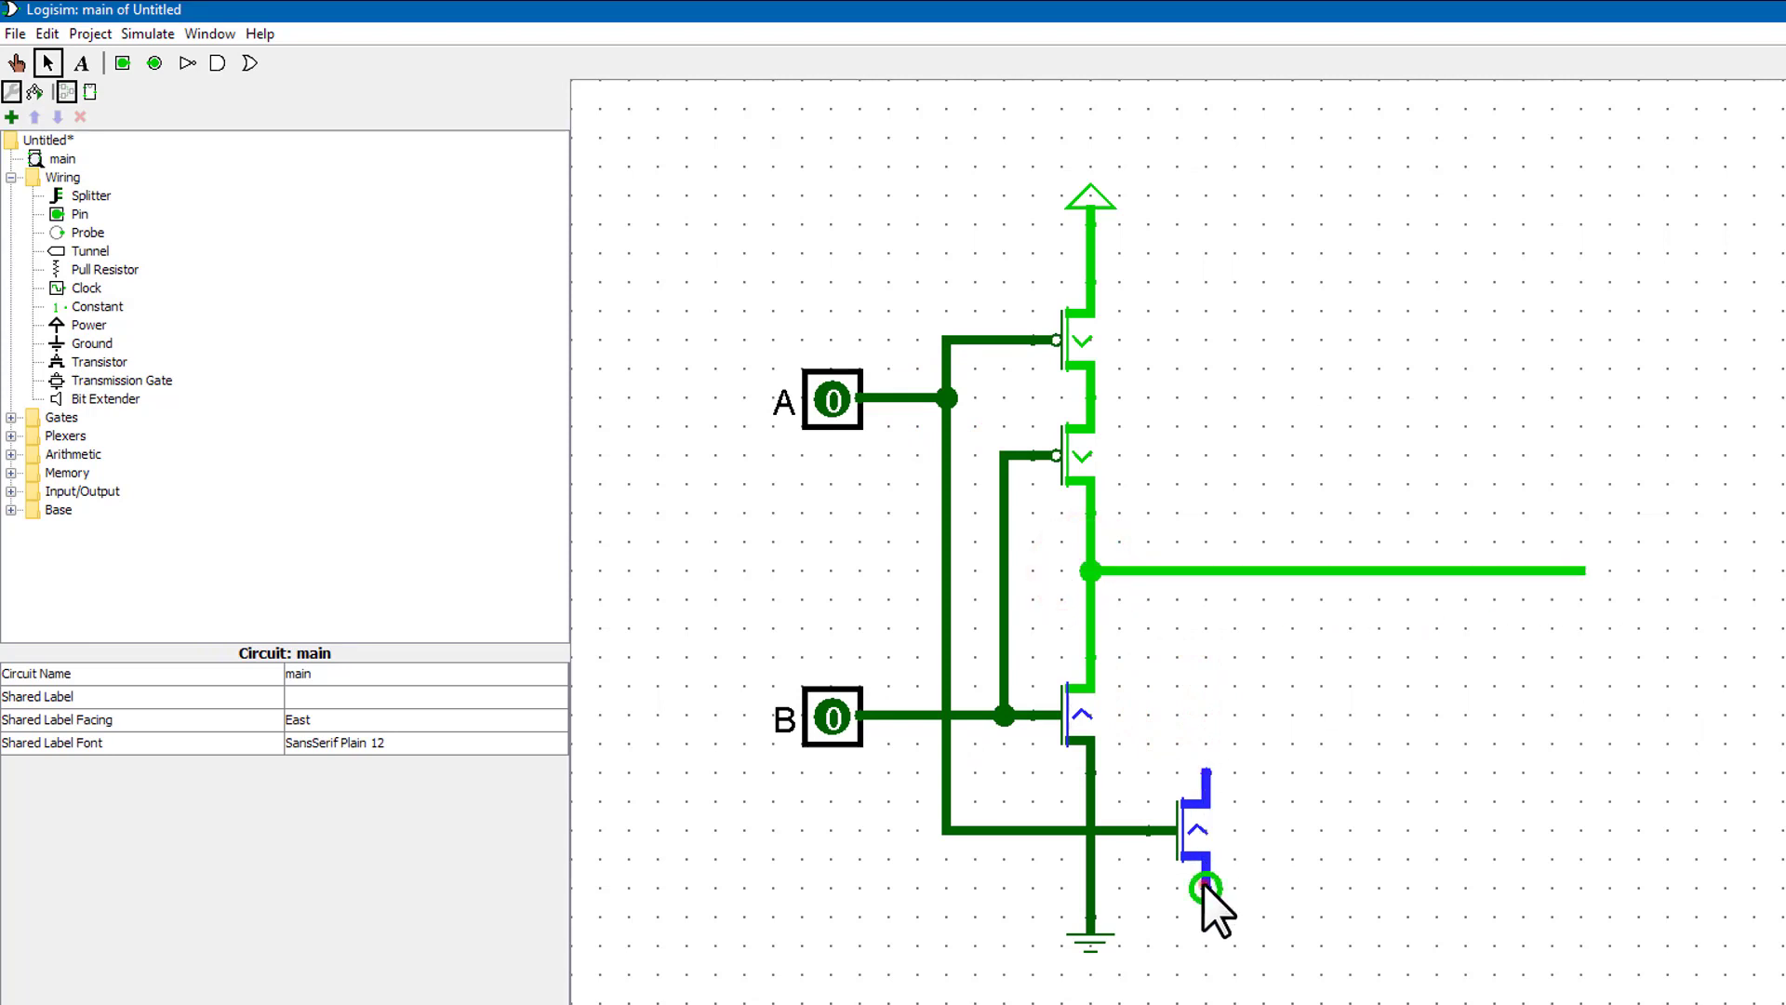
{"action": "left_click_drag", "start_coordinate": [1206, 886], "coordinate": [1090, 887]}
{"action": "mouse_move", "coordinate": [1206, 773]}
{"action": "left_mouse_down"}
{"action": "mouse_move", "coordinate": [1181, 584]}
{"action": "mouse_move", "coordinate": [1198, 574]}
{"action": "left_mouse_up"}
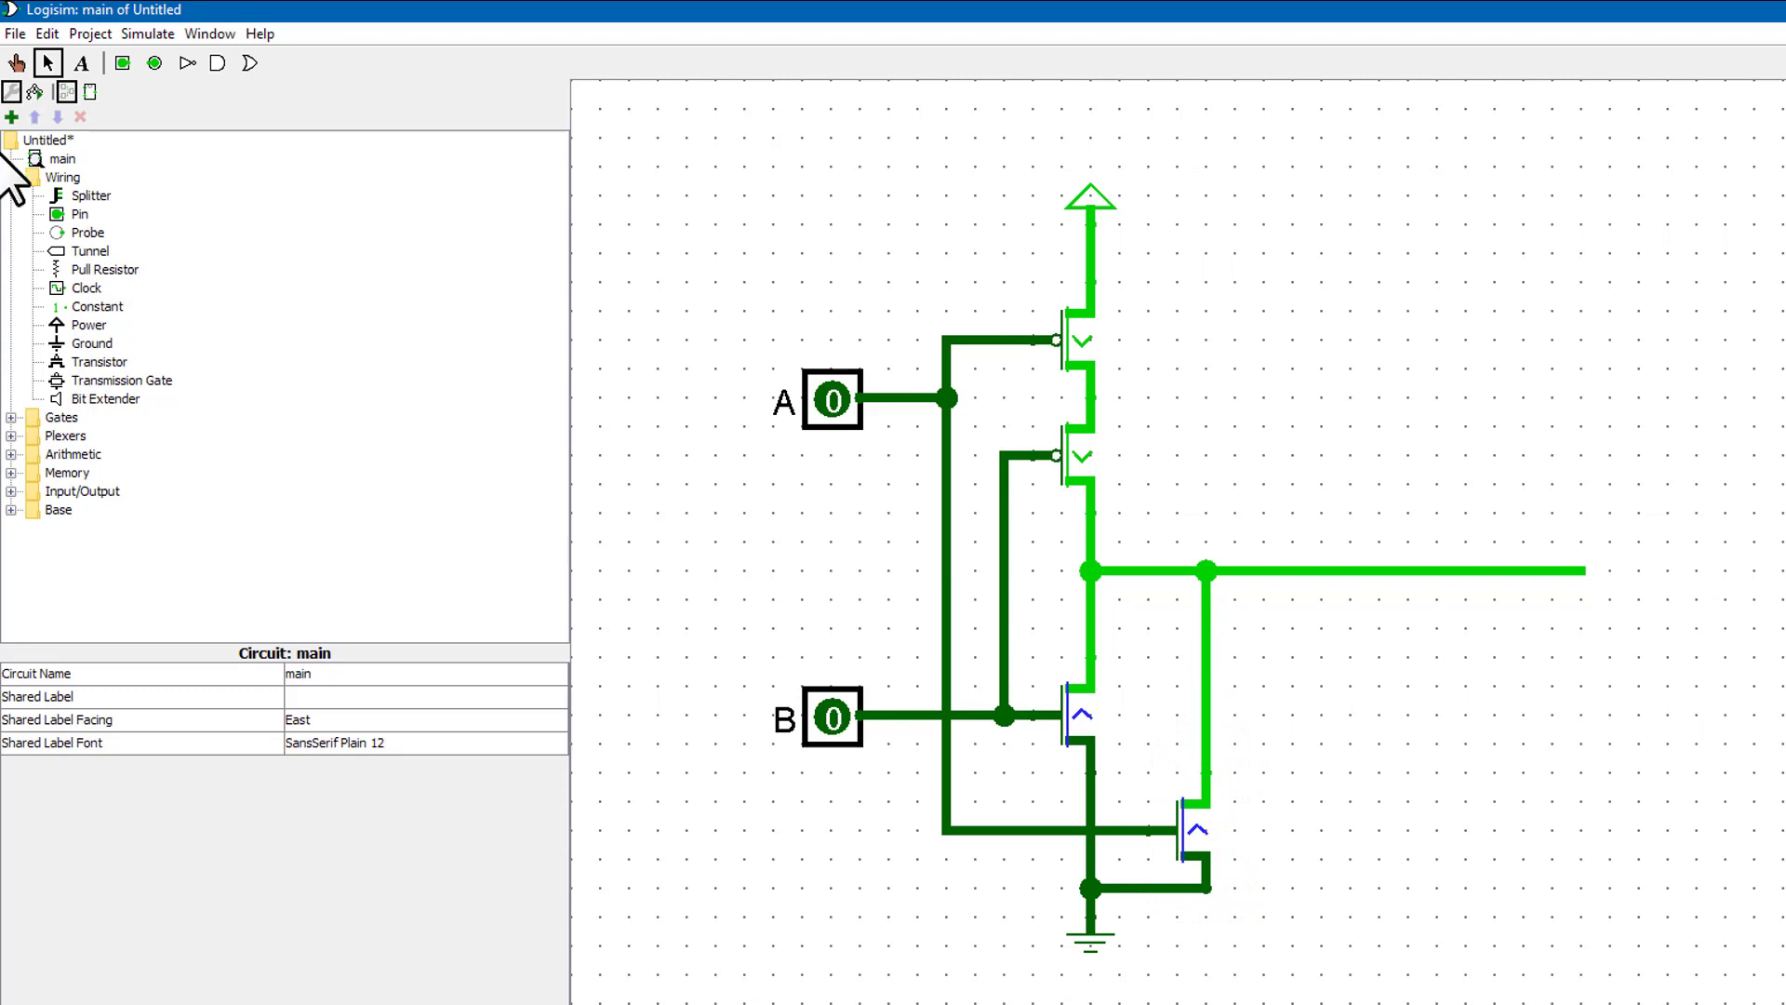
- Add an output pin labelled Q at the output line's end and shift it left
{"action": "left_click", "coordinate": [154, 63]}
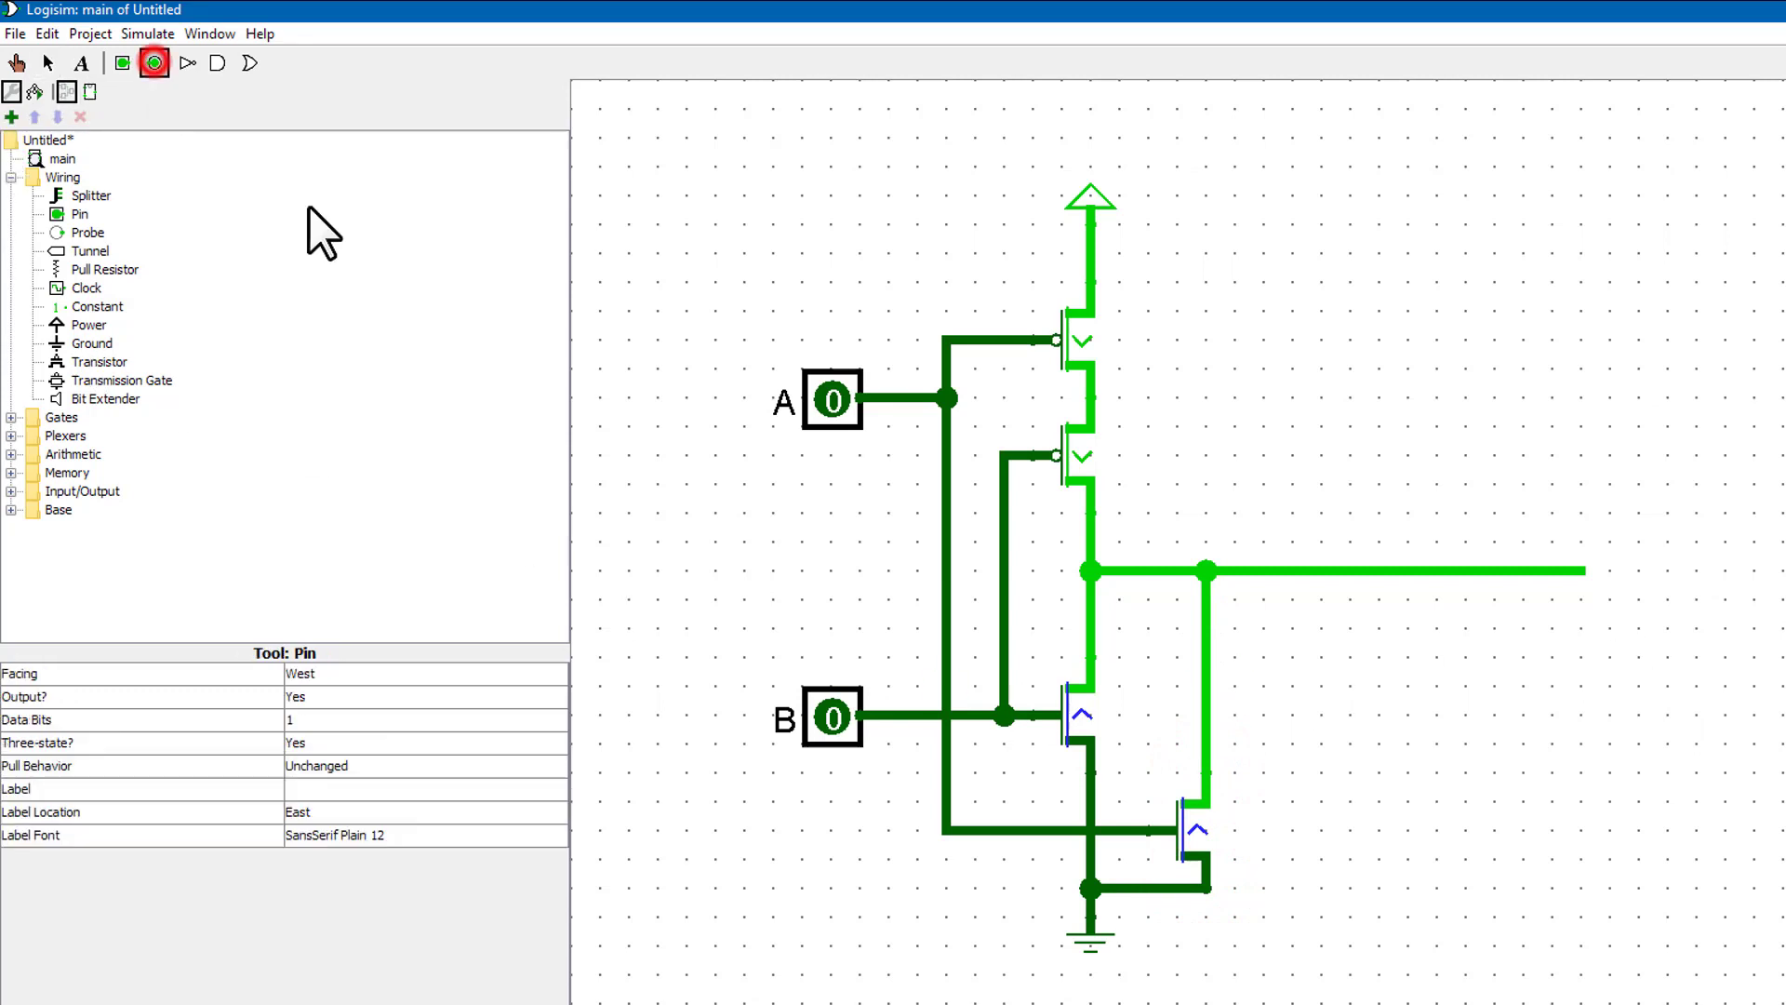
{"action": "left_click", "coordinate": [1582, 572]}
{"action": "left_click", "coordinate": [366, 791]}
{"action": "type", "text": "Q"}
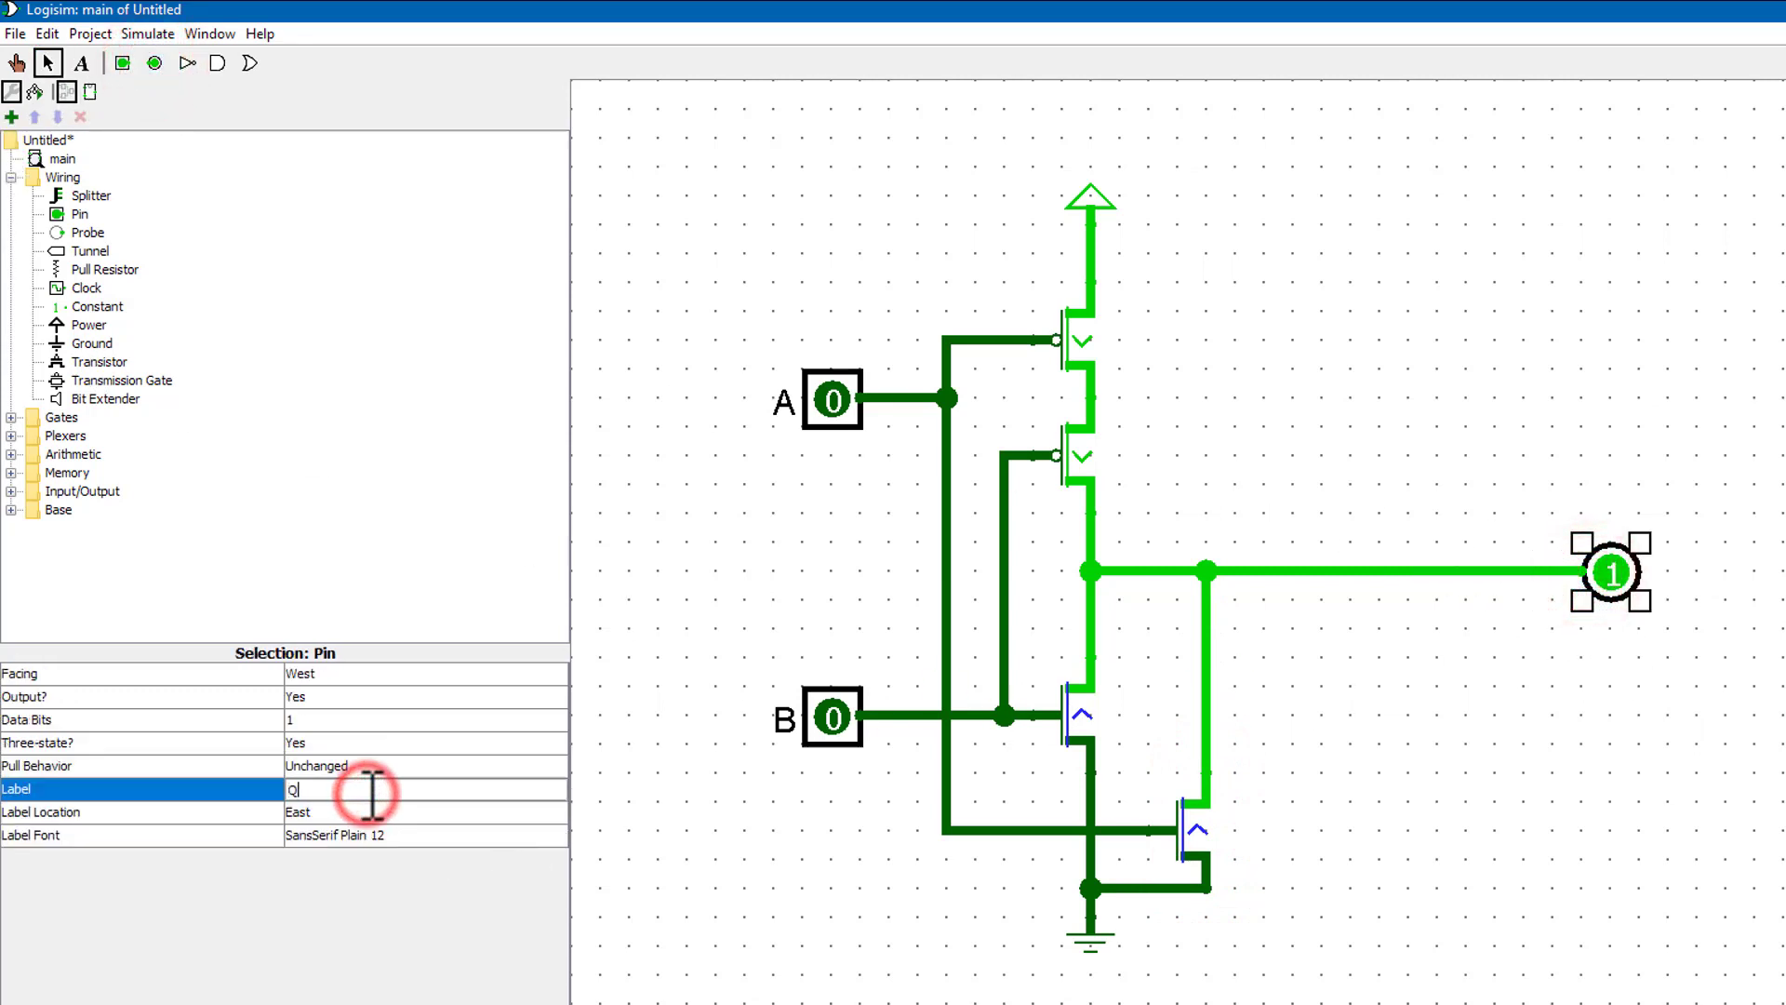
{"action": "key", "text": "Return"}
{"action": "left_click_drag", "start_coordinate": [1615, 566], "coordinate": [1358, 568]}
{"action": "left_click", "coordinate": [1344, 757]}
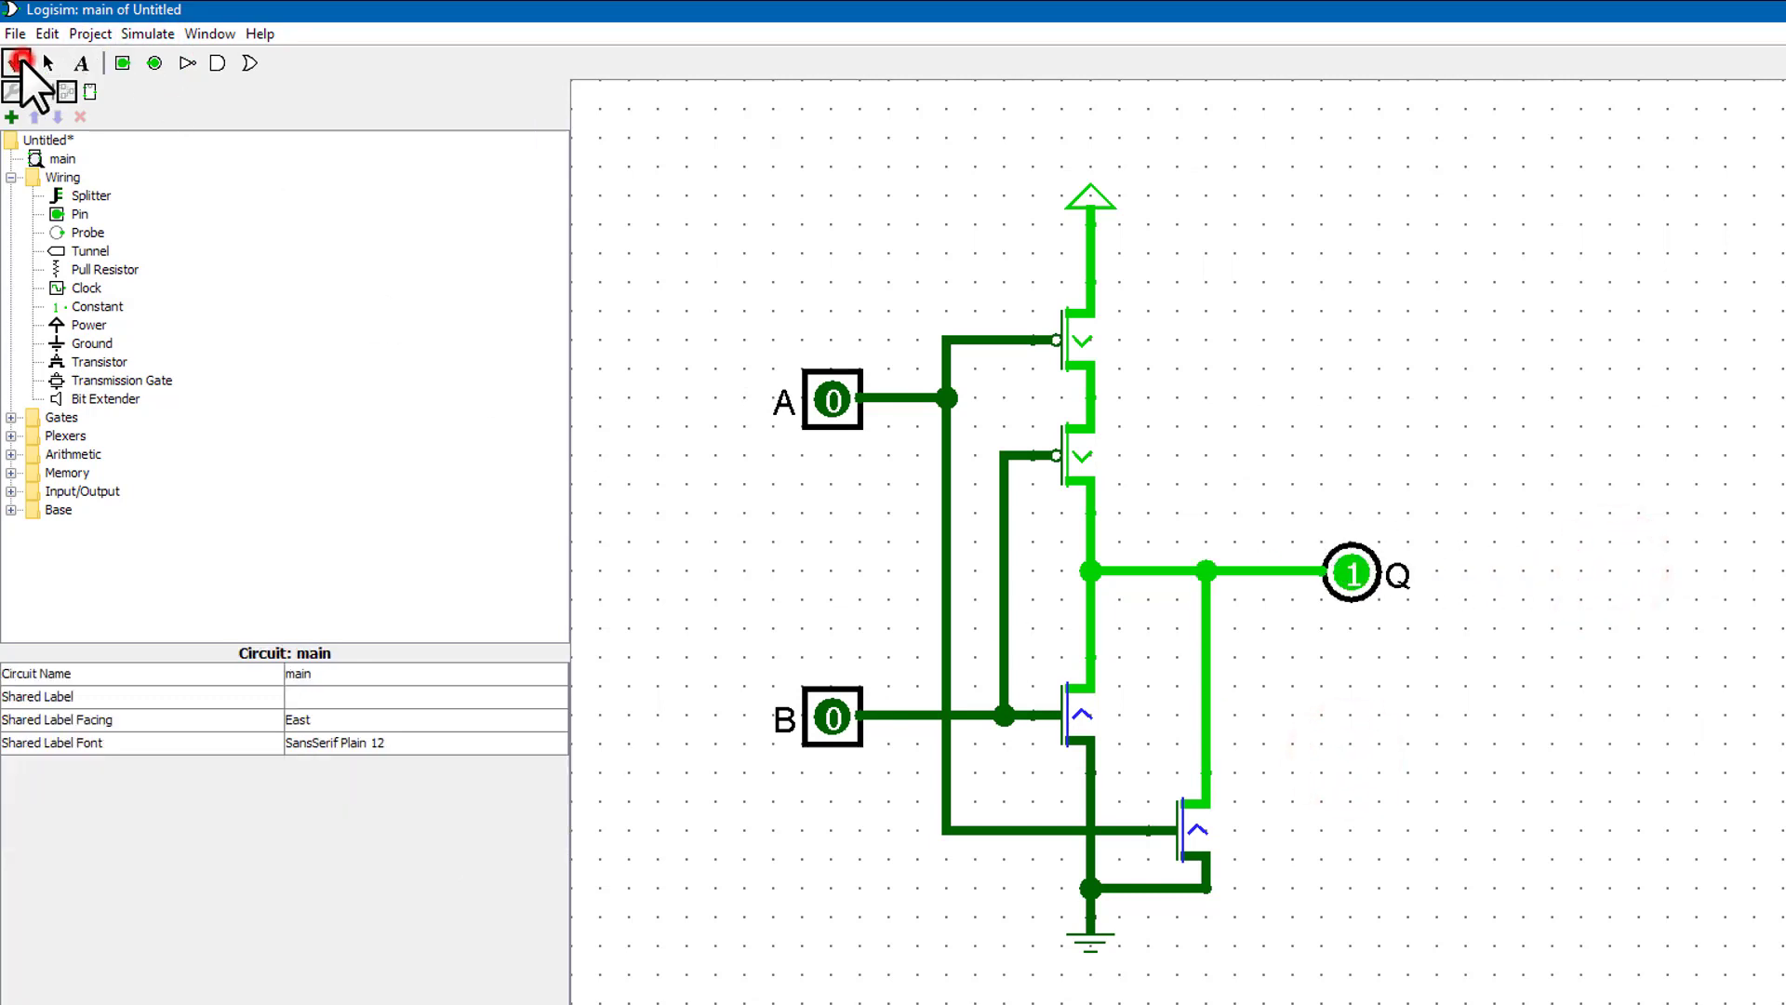
- With the Poke tool, toggle A to 1 and back, then set B and A to 1, checking Q
{"action": "left_click", "coordinate": [17, 63]}
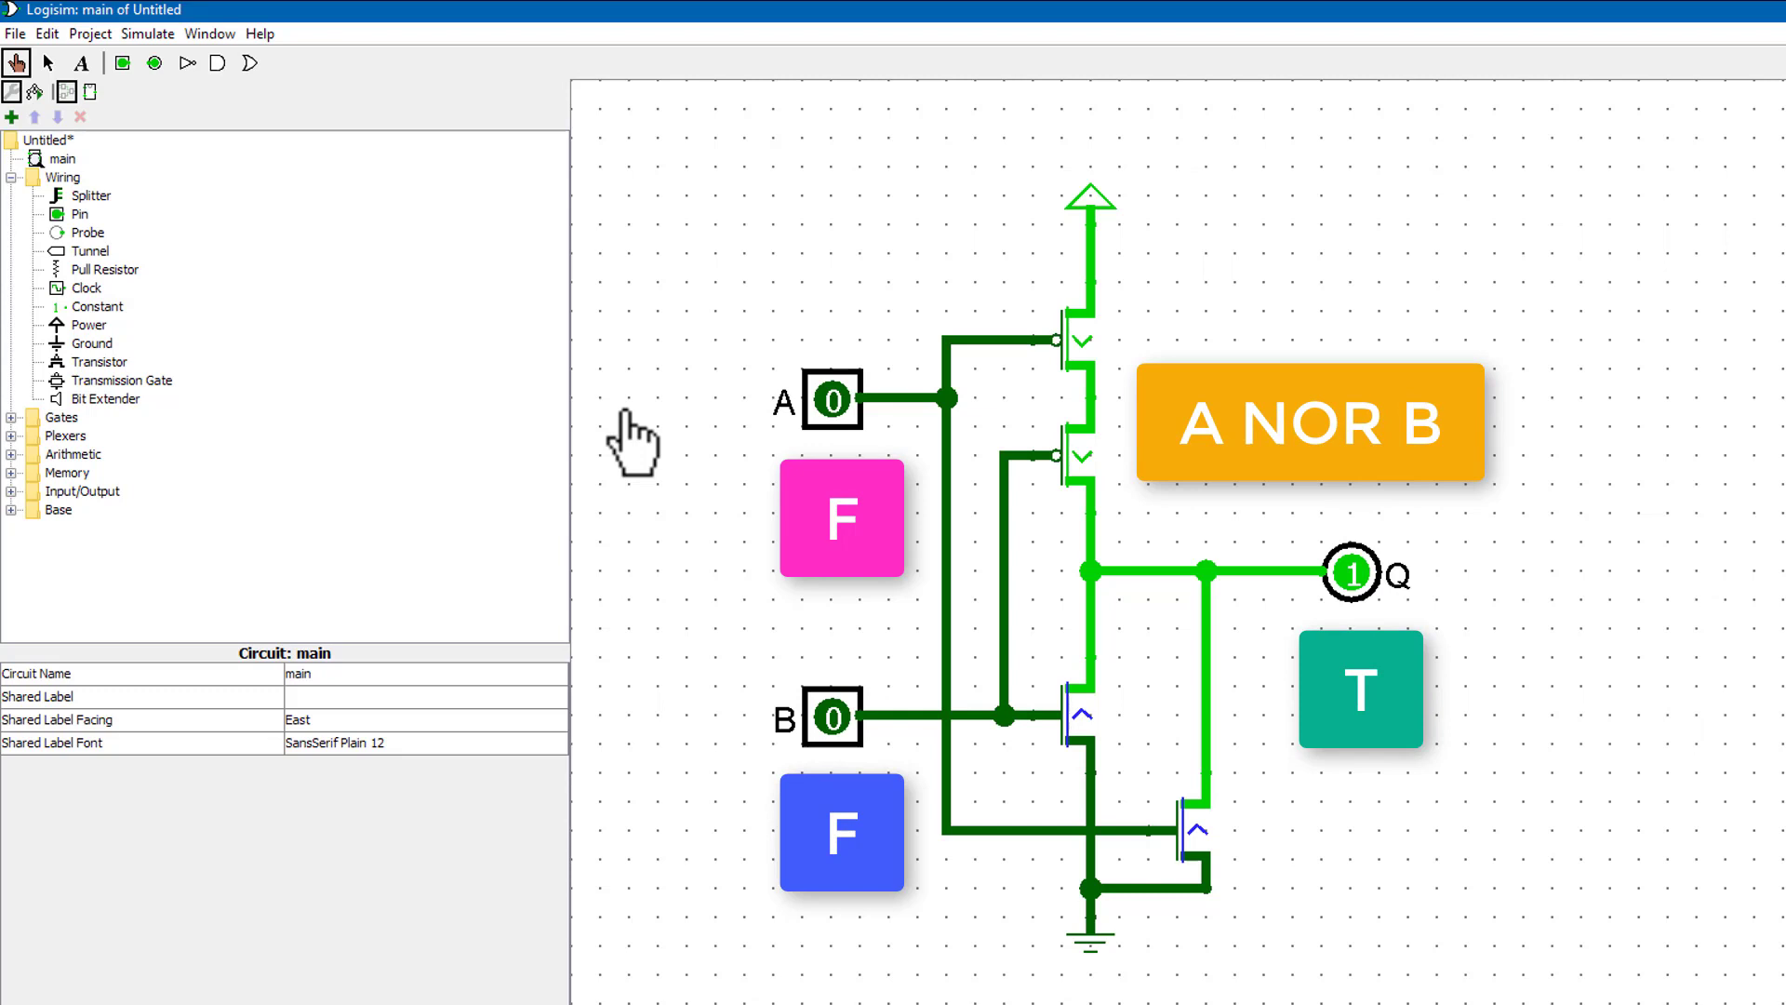
{"action": "left_click", "coordinate": [832, 401]}
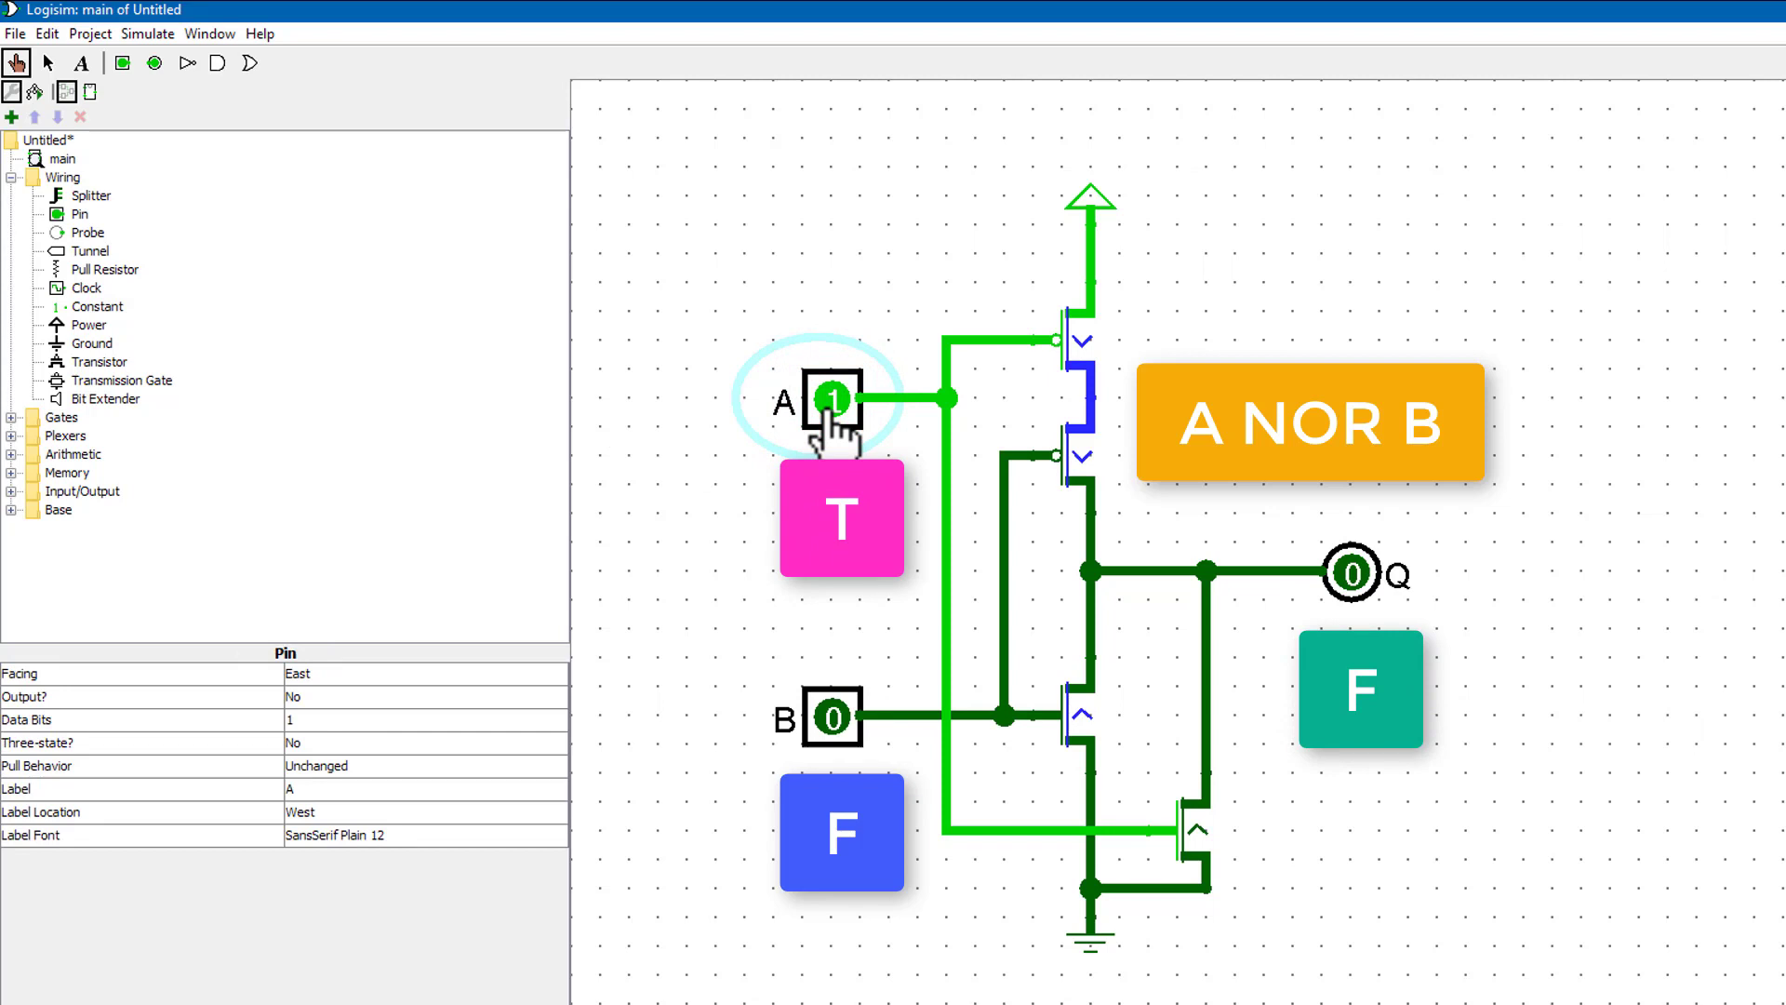
{"action": "left_click", "coordinate": [833, 402]}
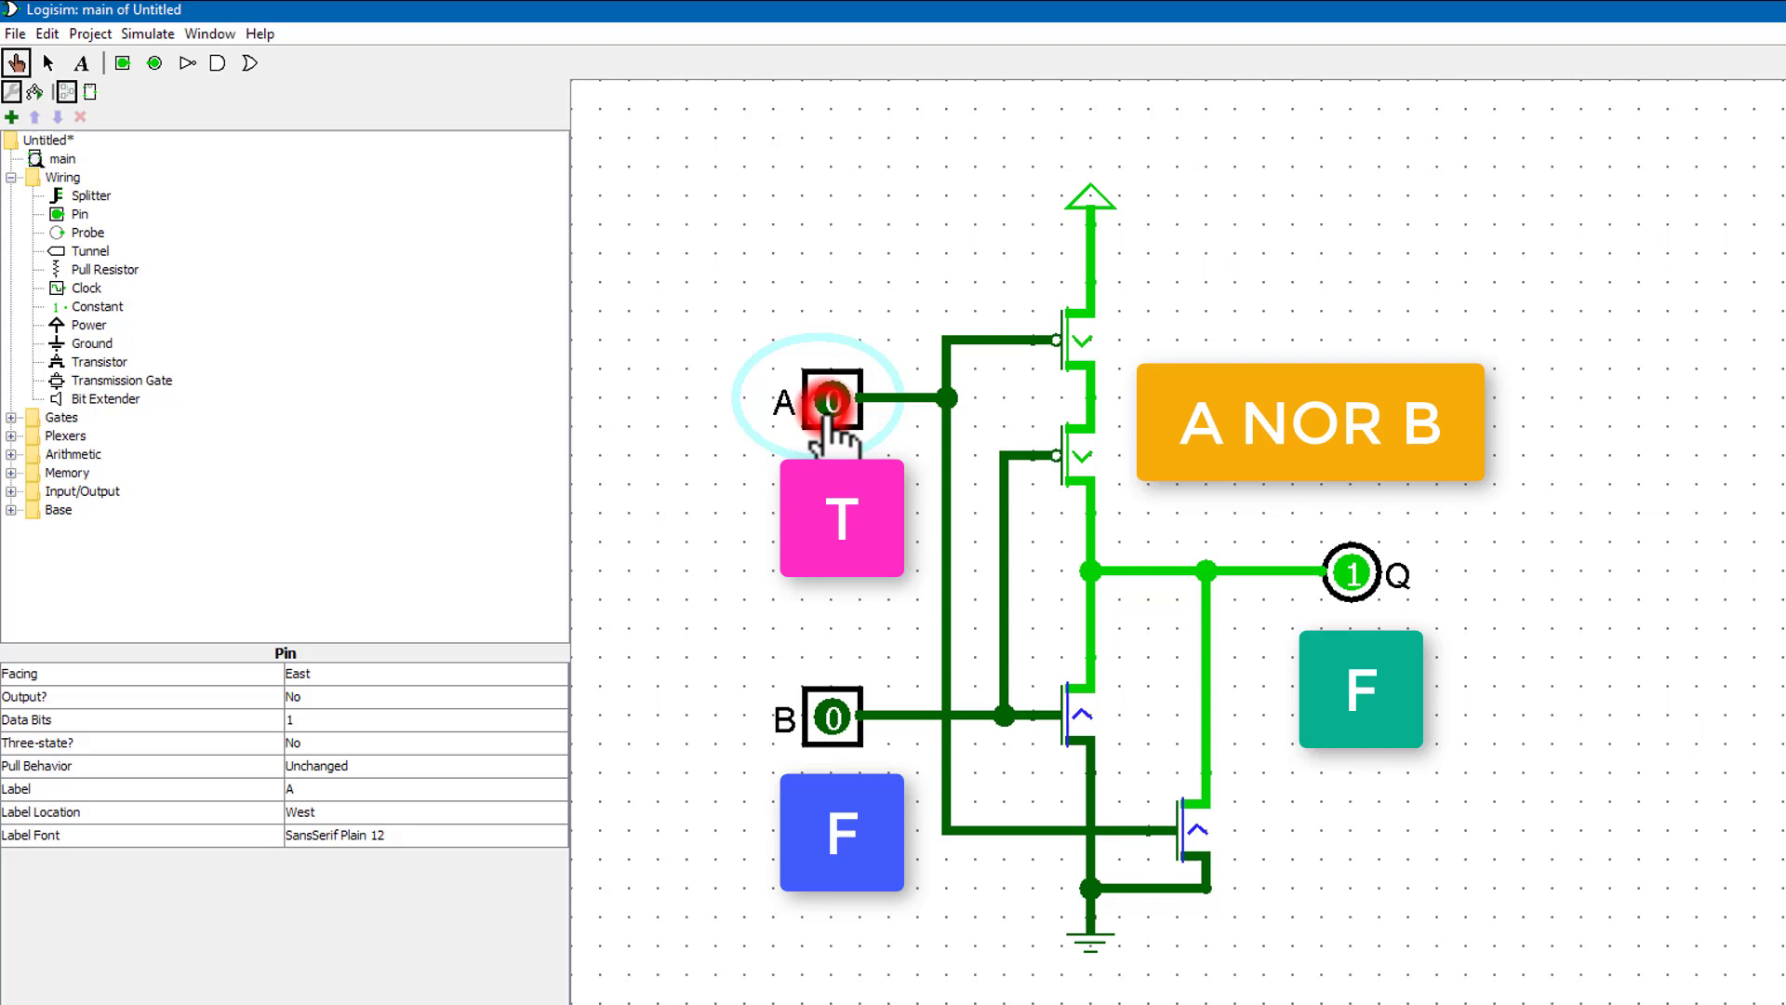
{"action": "left_click", "coordinate": [833, 718]}
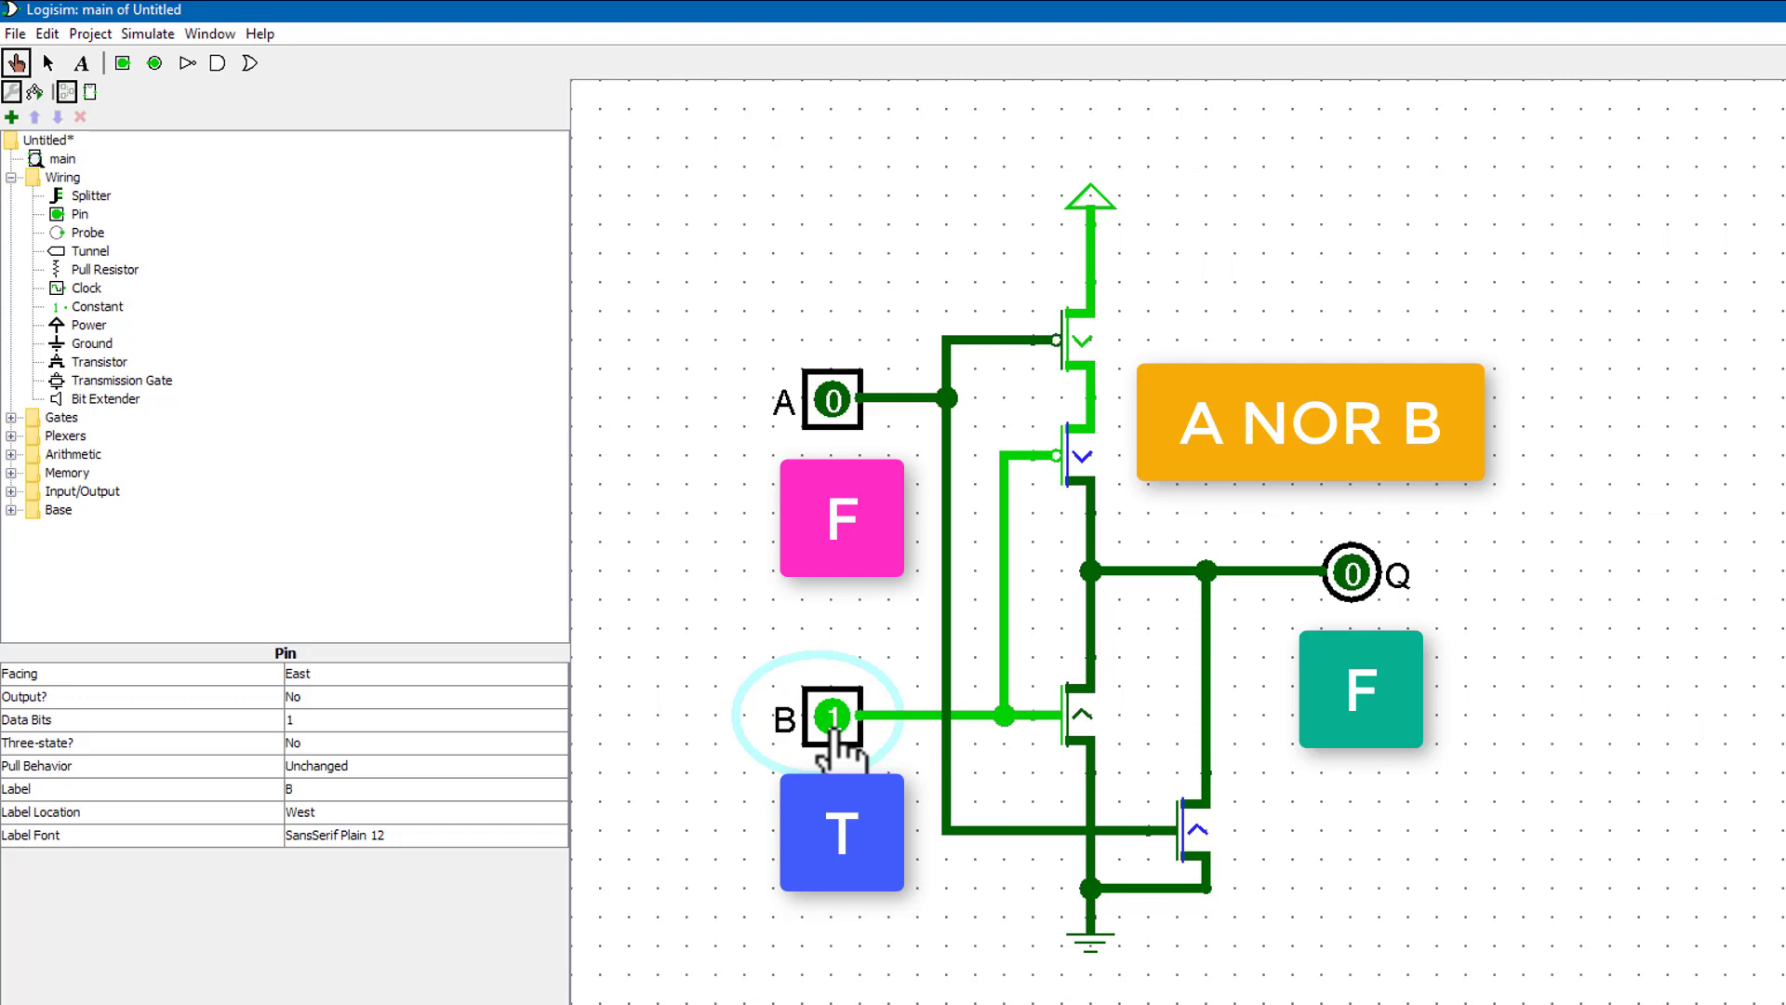
{"action": "left_click", "coordinate": [837, 409]}
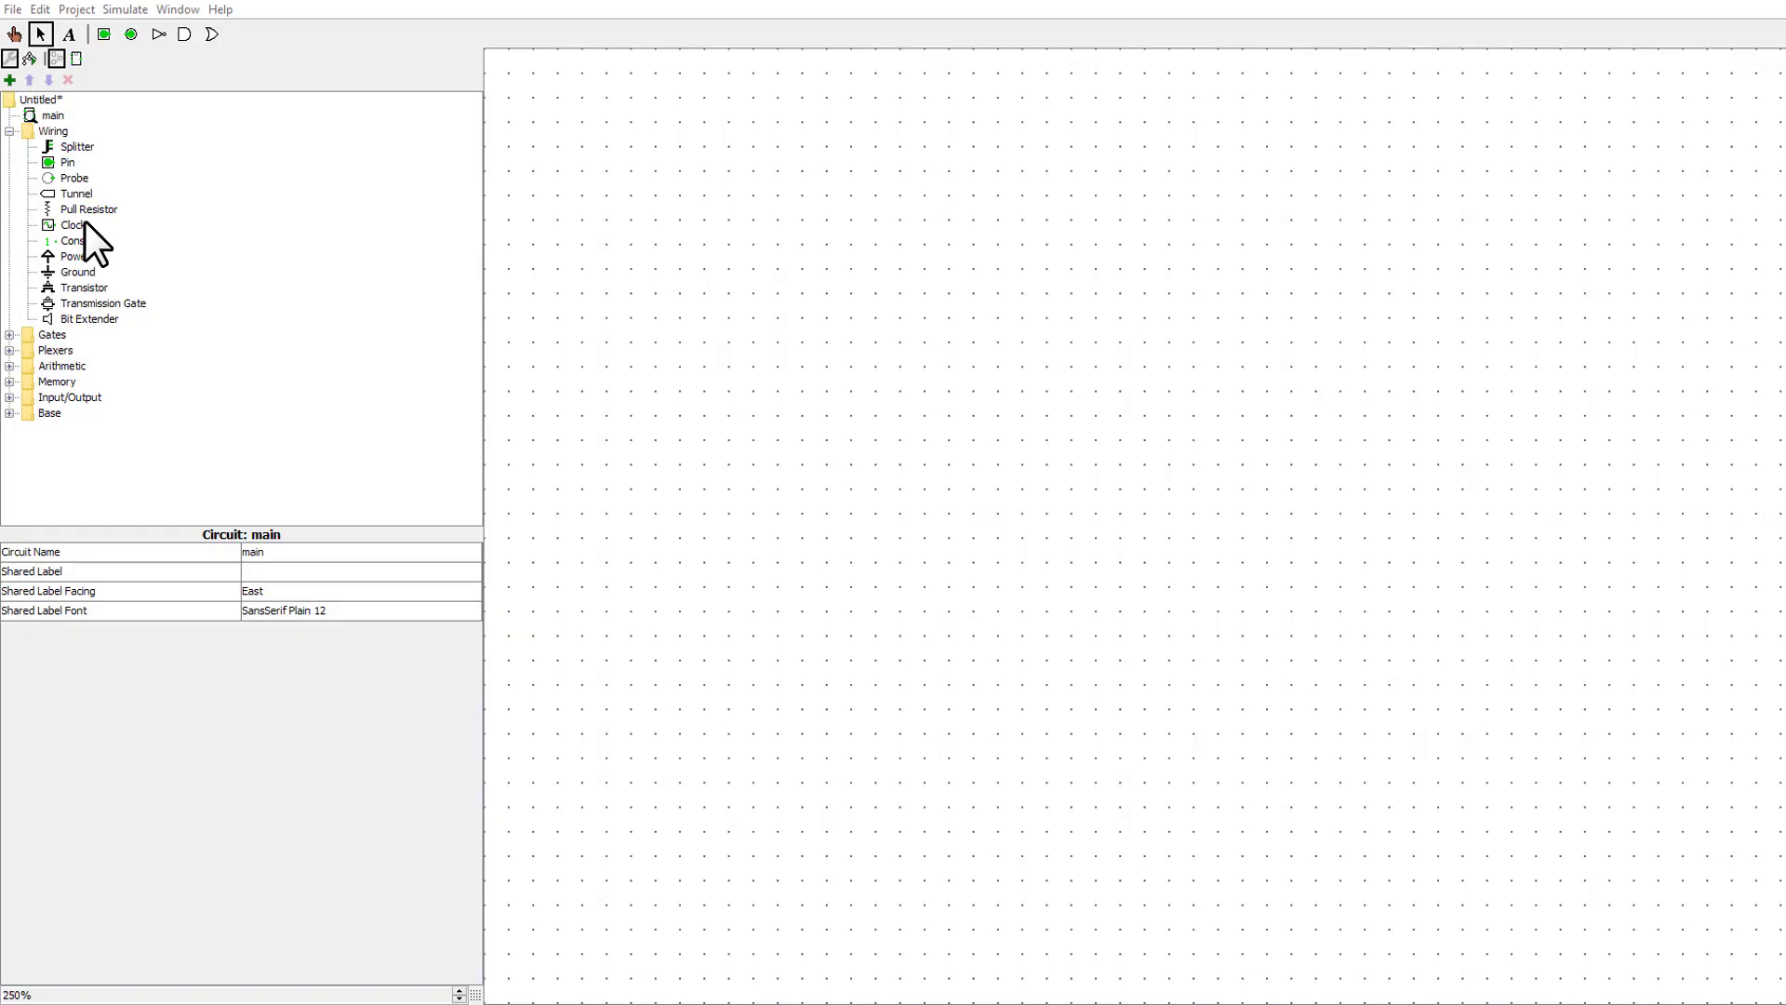
- Place two input pins on the empty canvas, labelled A and B
{"action": "left_click", "coordinate": [106, 35]}
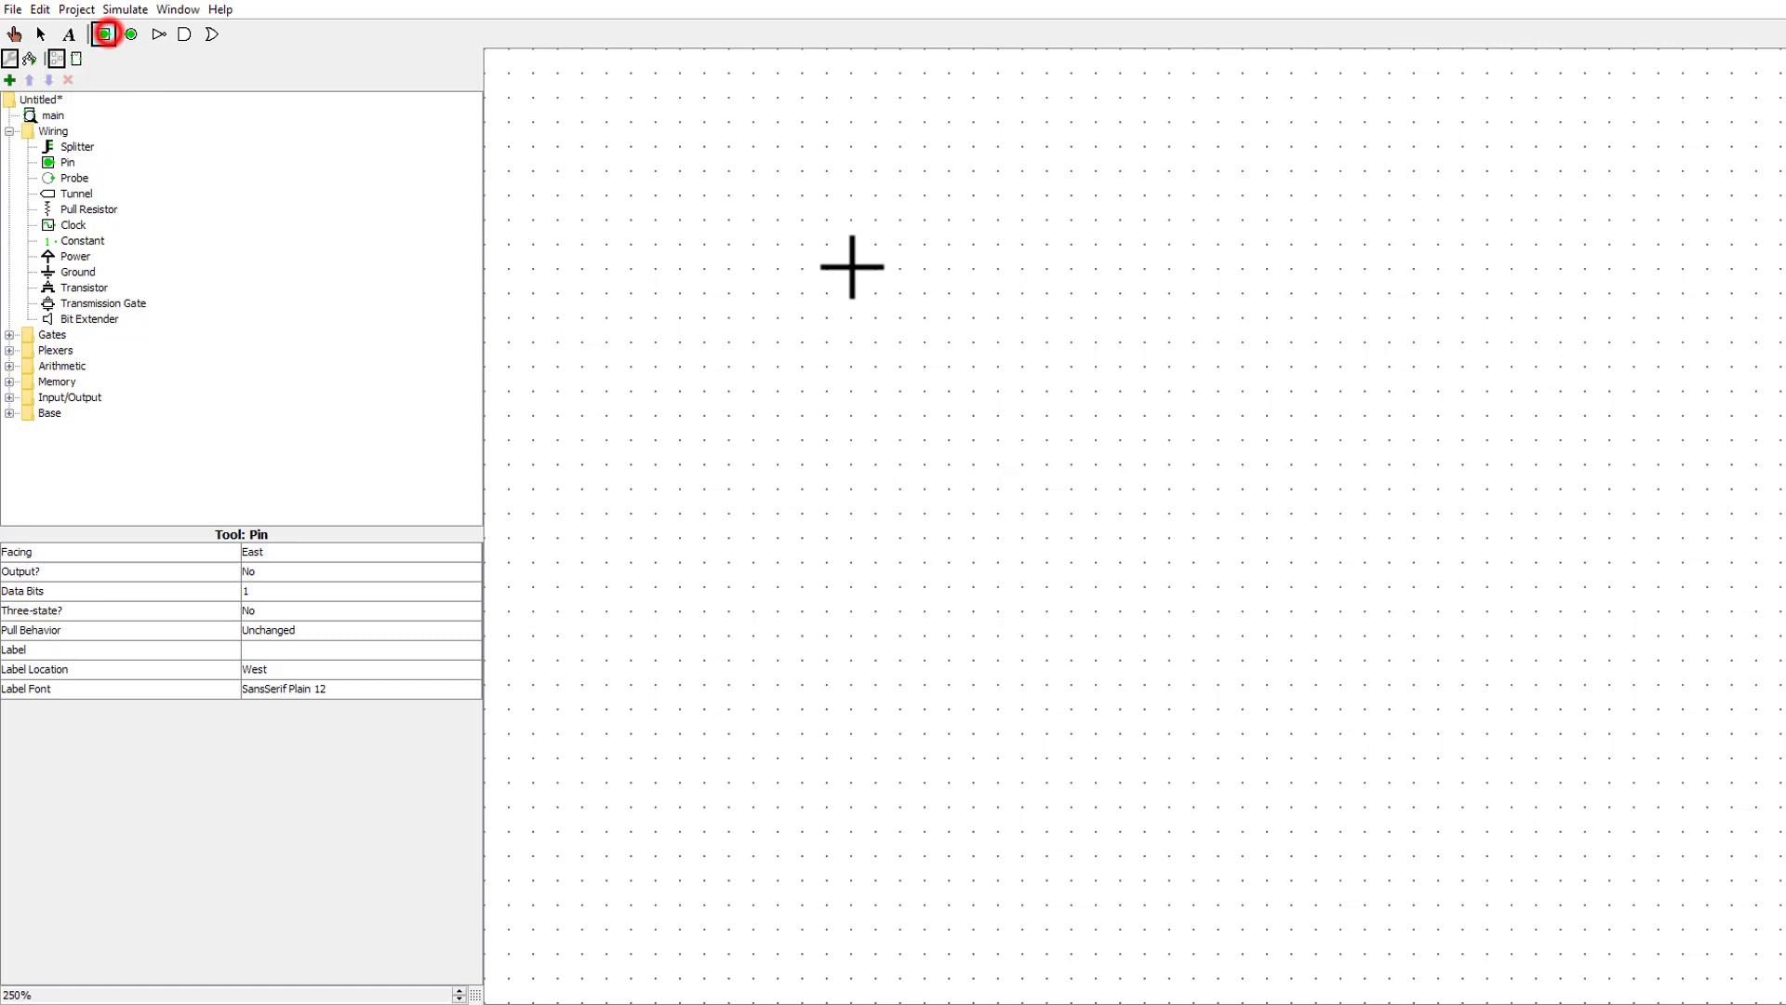
{"action": "left_click", "coordinate": [849, 250]}
{"action": "left_click", "coordinate": [287, 650]}
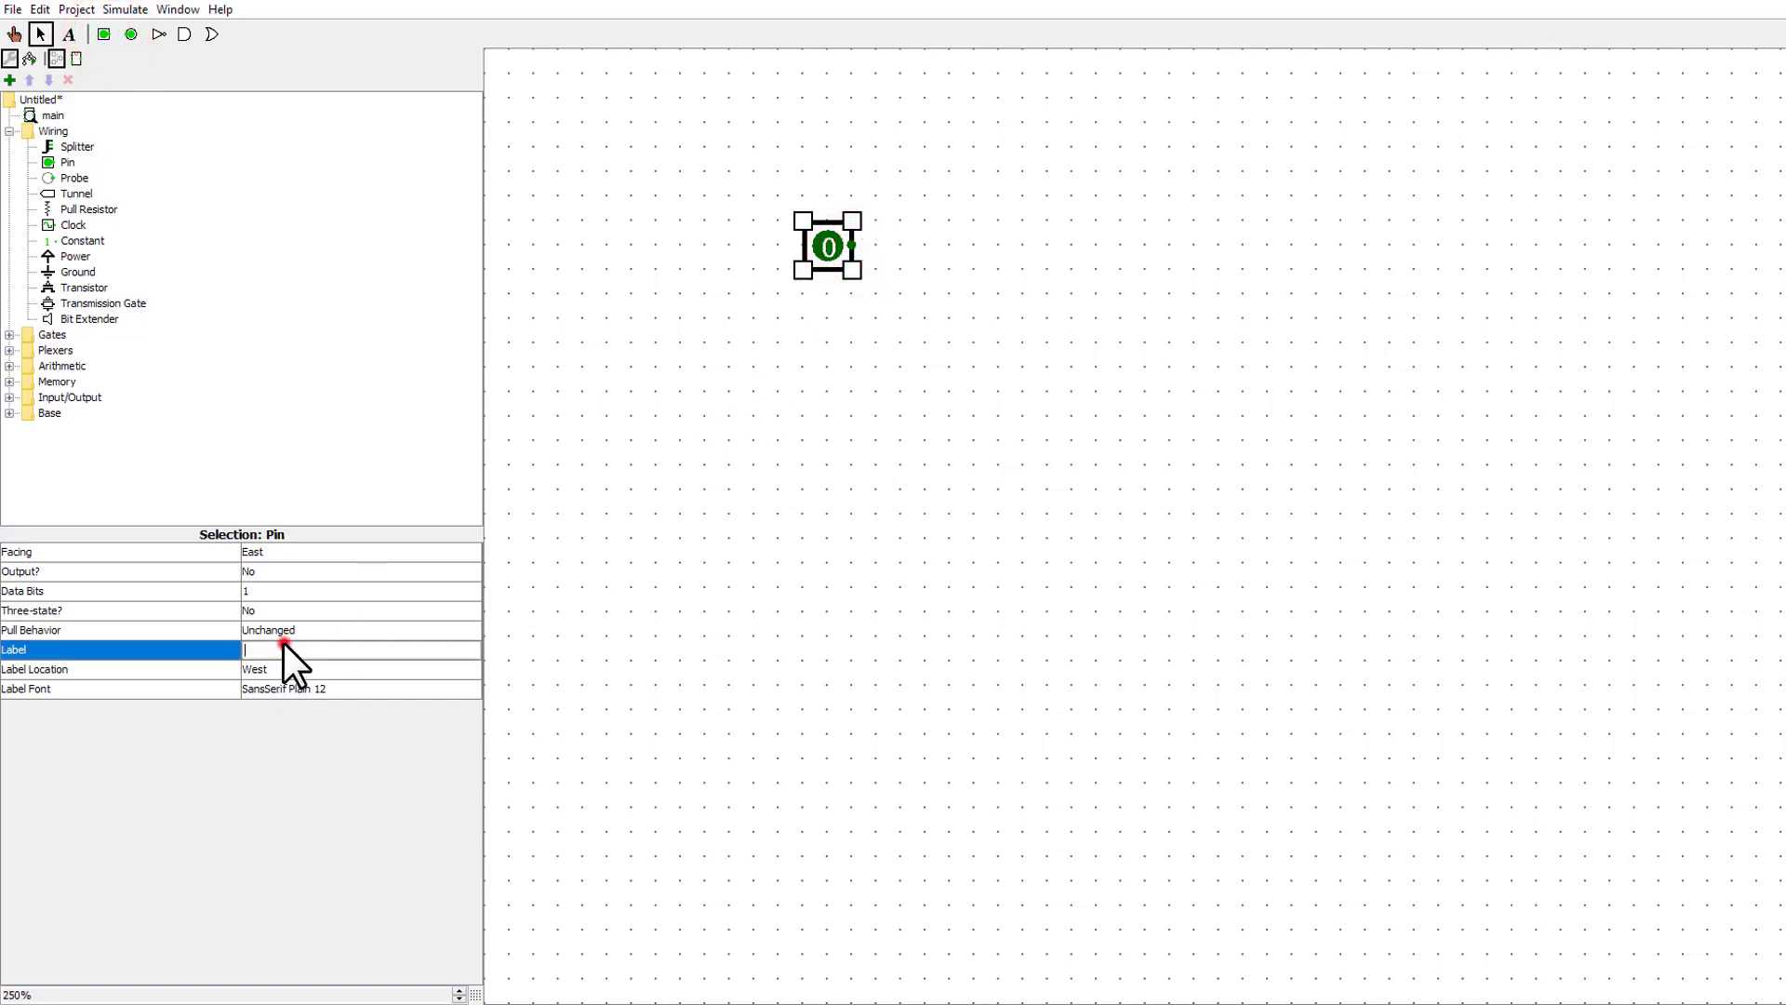
{"action": "type", "text": "A"}
{"action": "key", "text": "Return"}
{"action": "left_click", "coordinate": [676, 510]}
{"action": "left_click", "coordinate": [105, 35]}
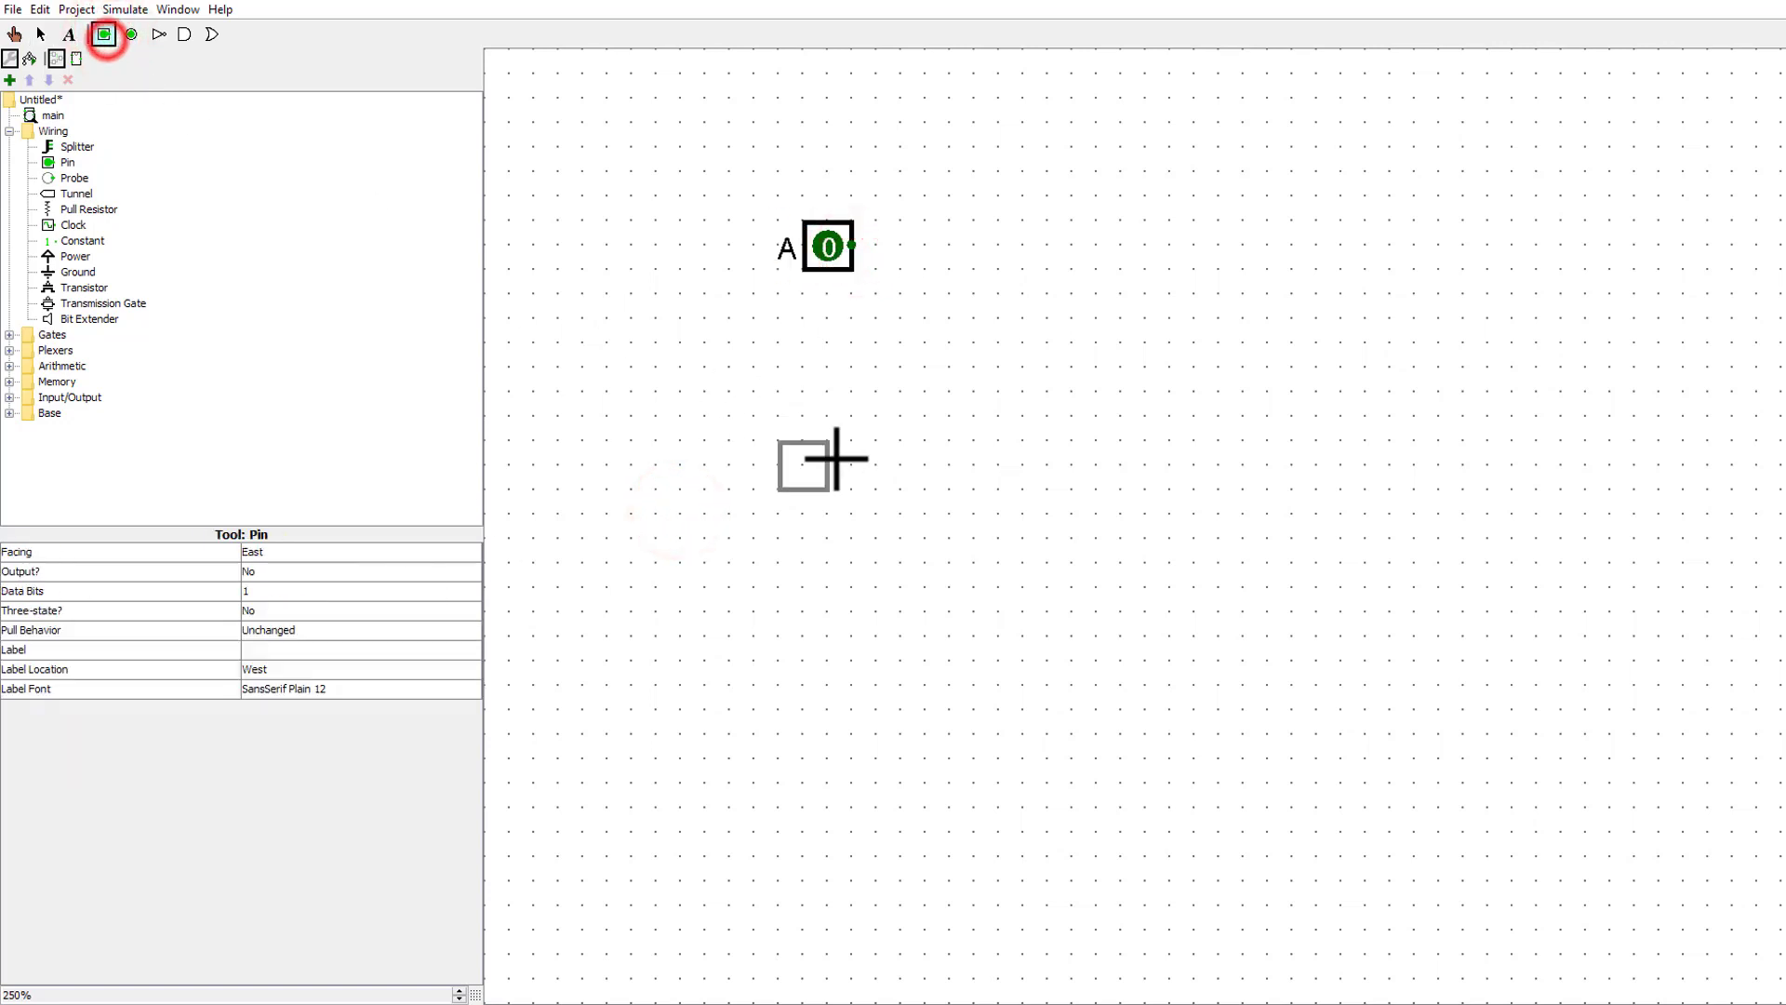
{"action": "left_click", "coordinate": [850, 493]}
{"action": "left_click", "coordinate": [345, 652]}
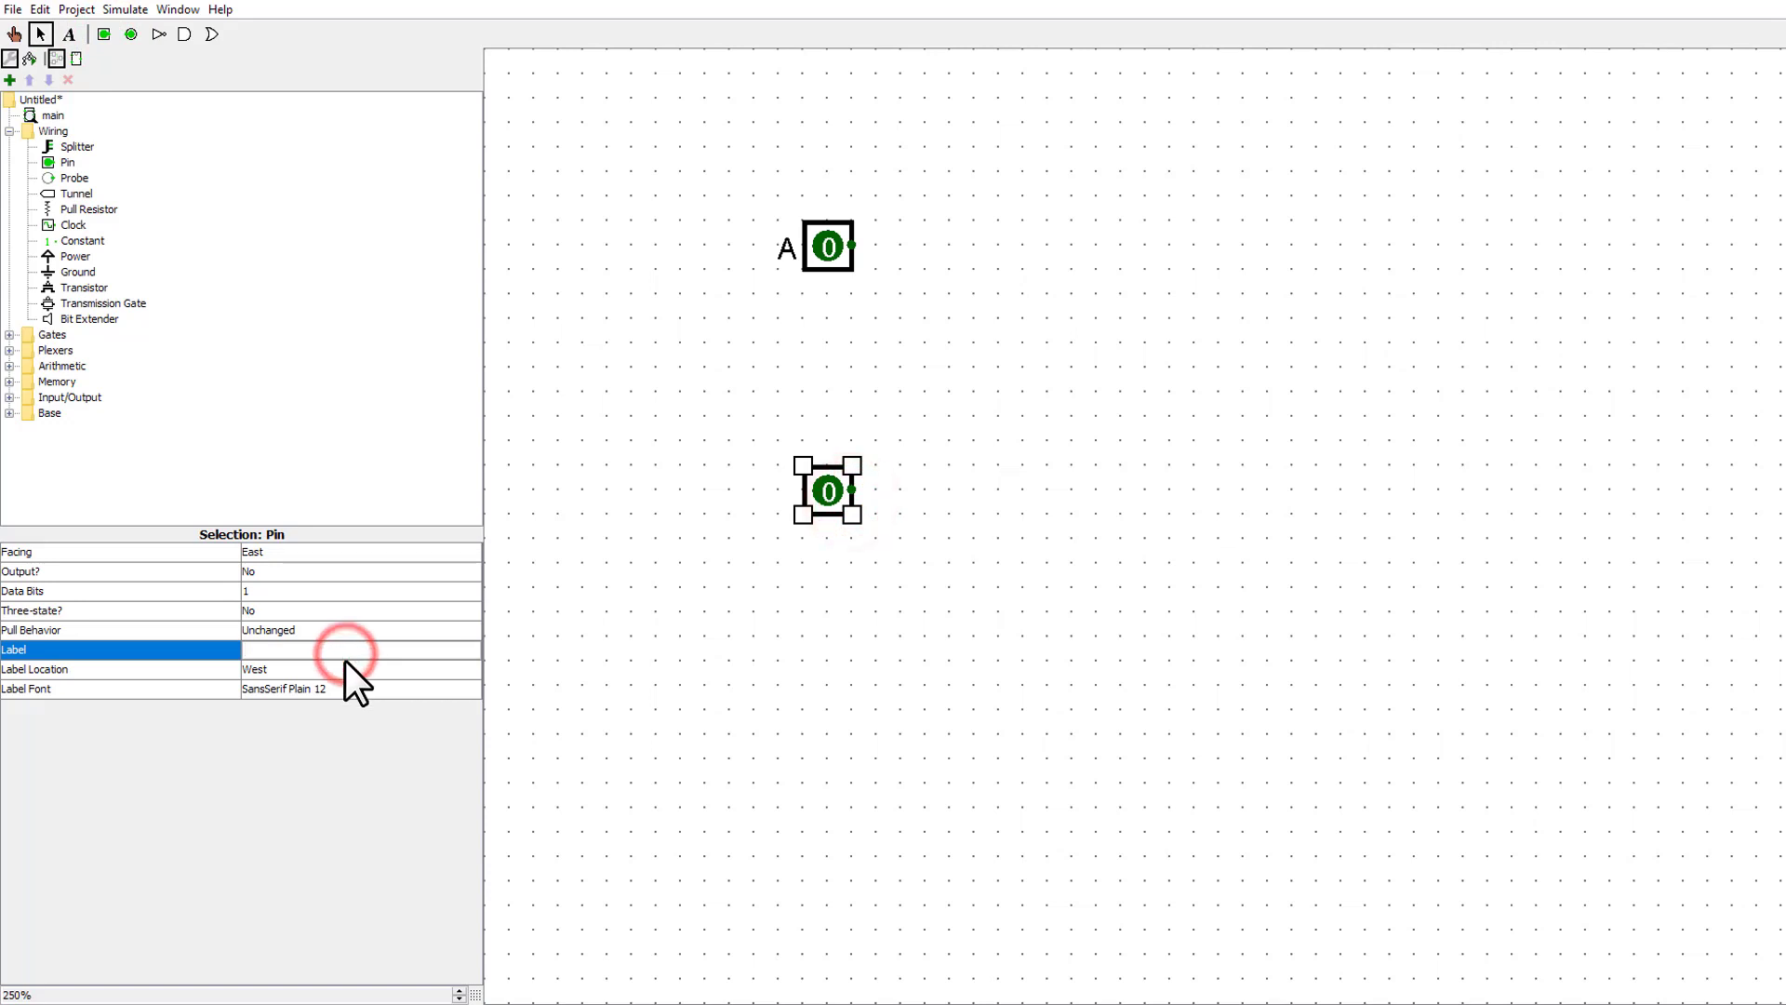
{"action": "type", "text": "B"}
{"action": "key", "text": "Return"}
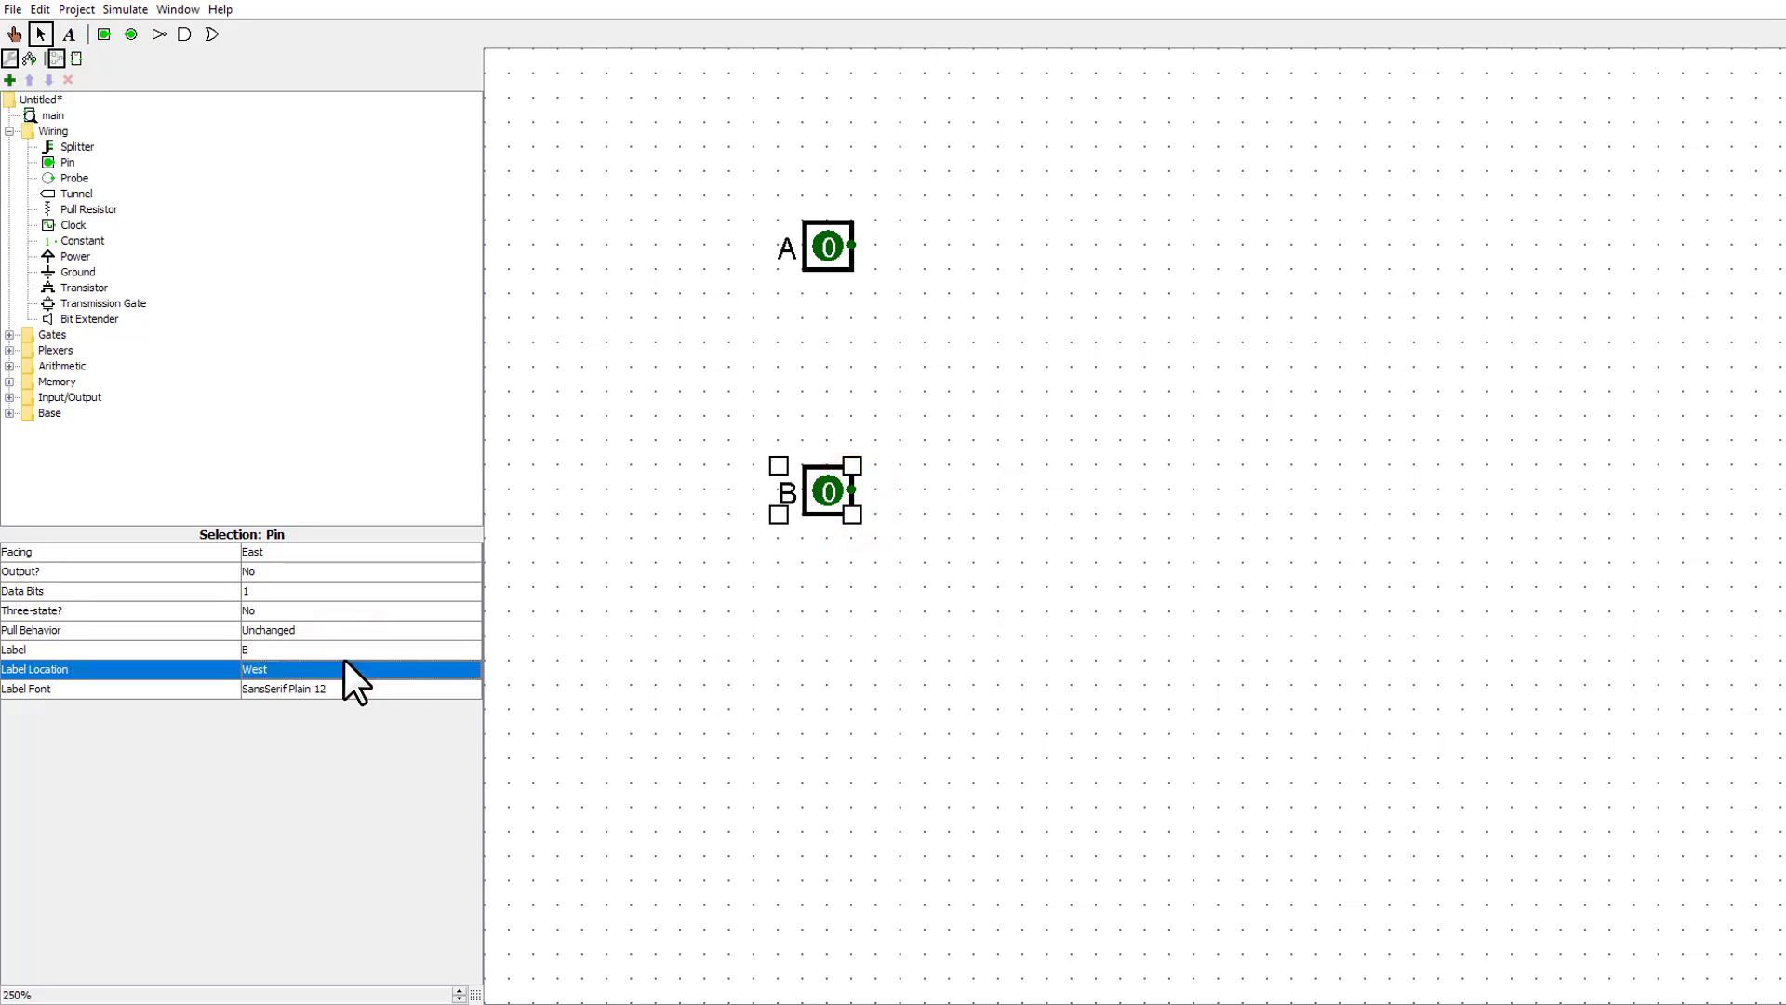
- Place a 2-input NOR gate to the right of pin A
{"action": "left_click", "coordinate": [9, 334]}
{"action": "scroll", "coordinate": [25, 332], "scroll_direction": "down", "scroll_amount": 1}
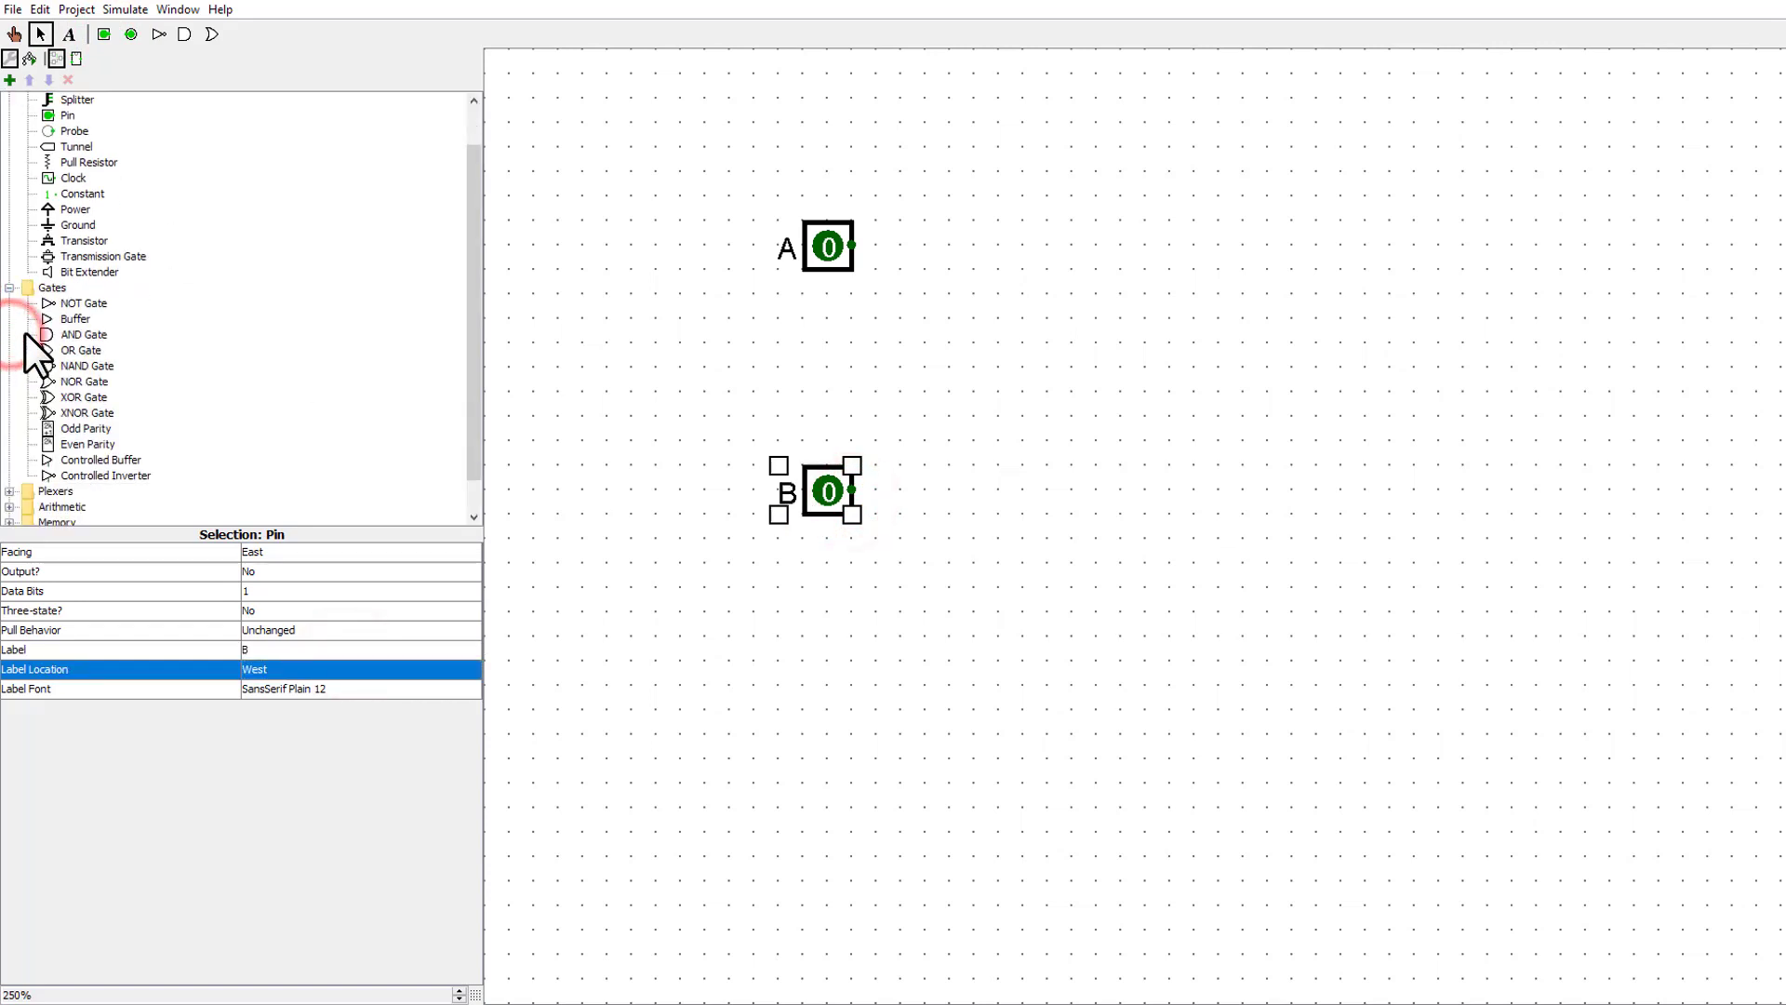
{"action": "left_click", "coordinate": [74, 383]}
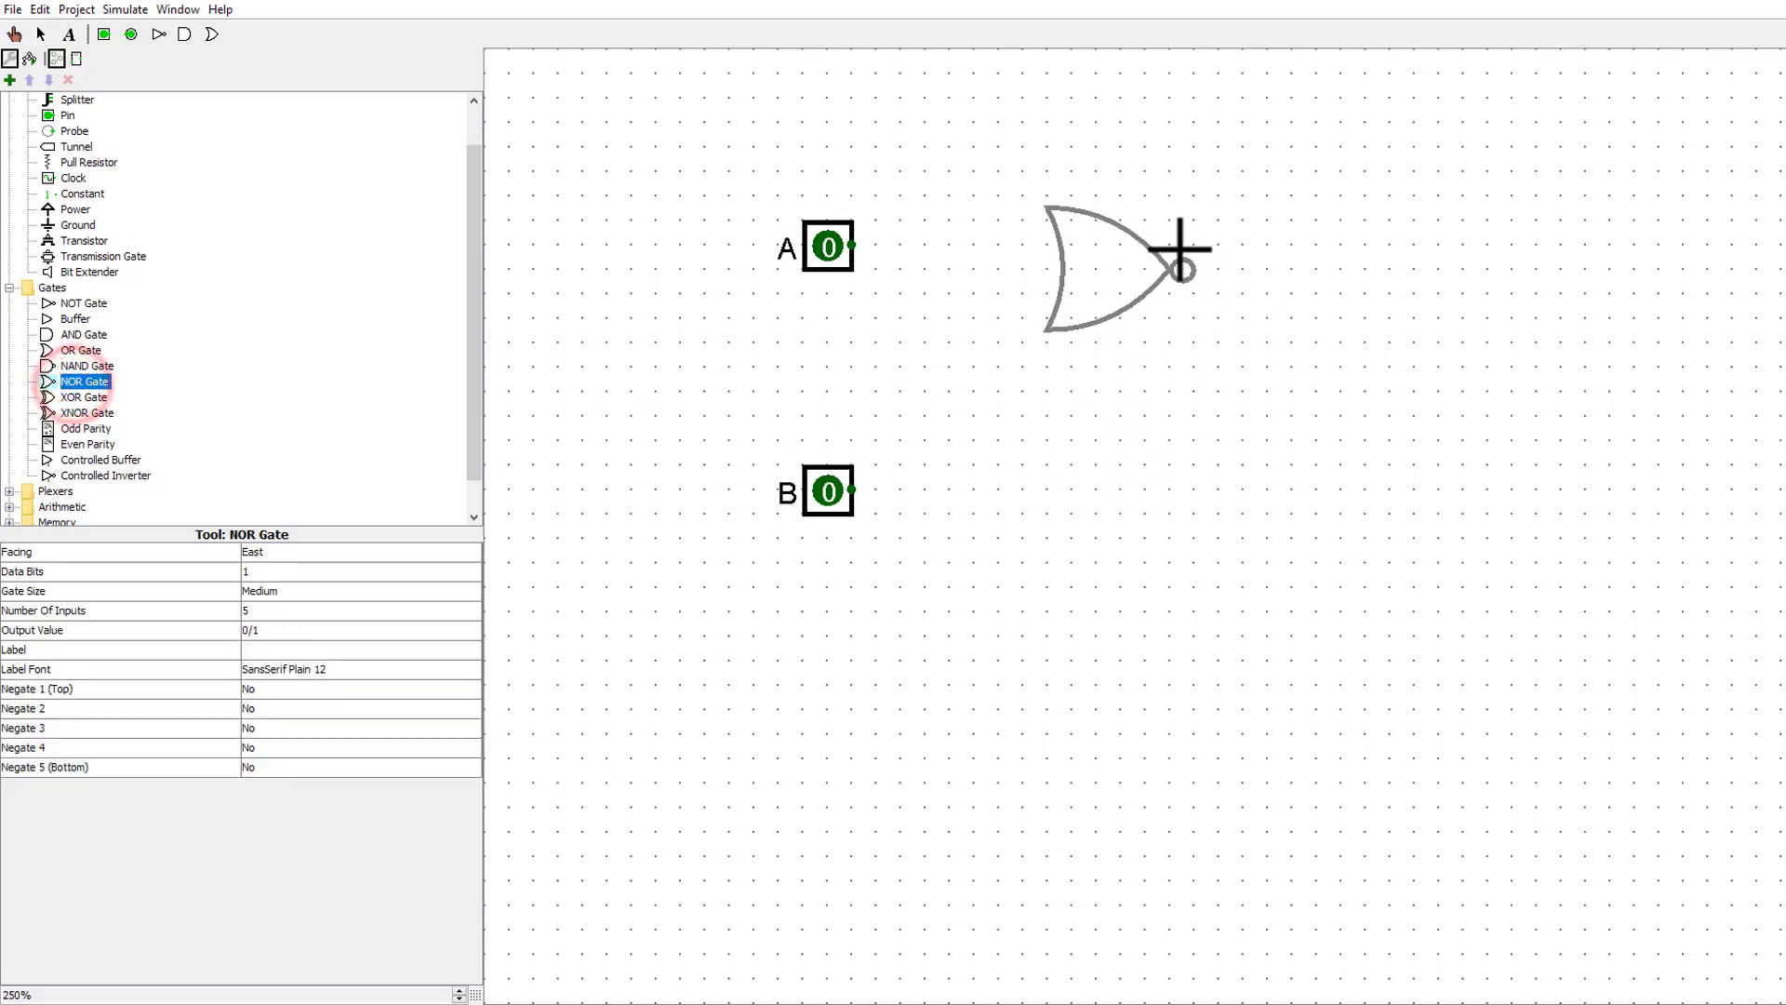
{"action": "left_click", "coordinate": [1170, 241]}
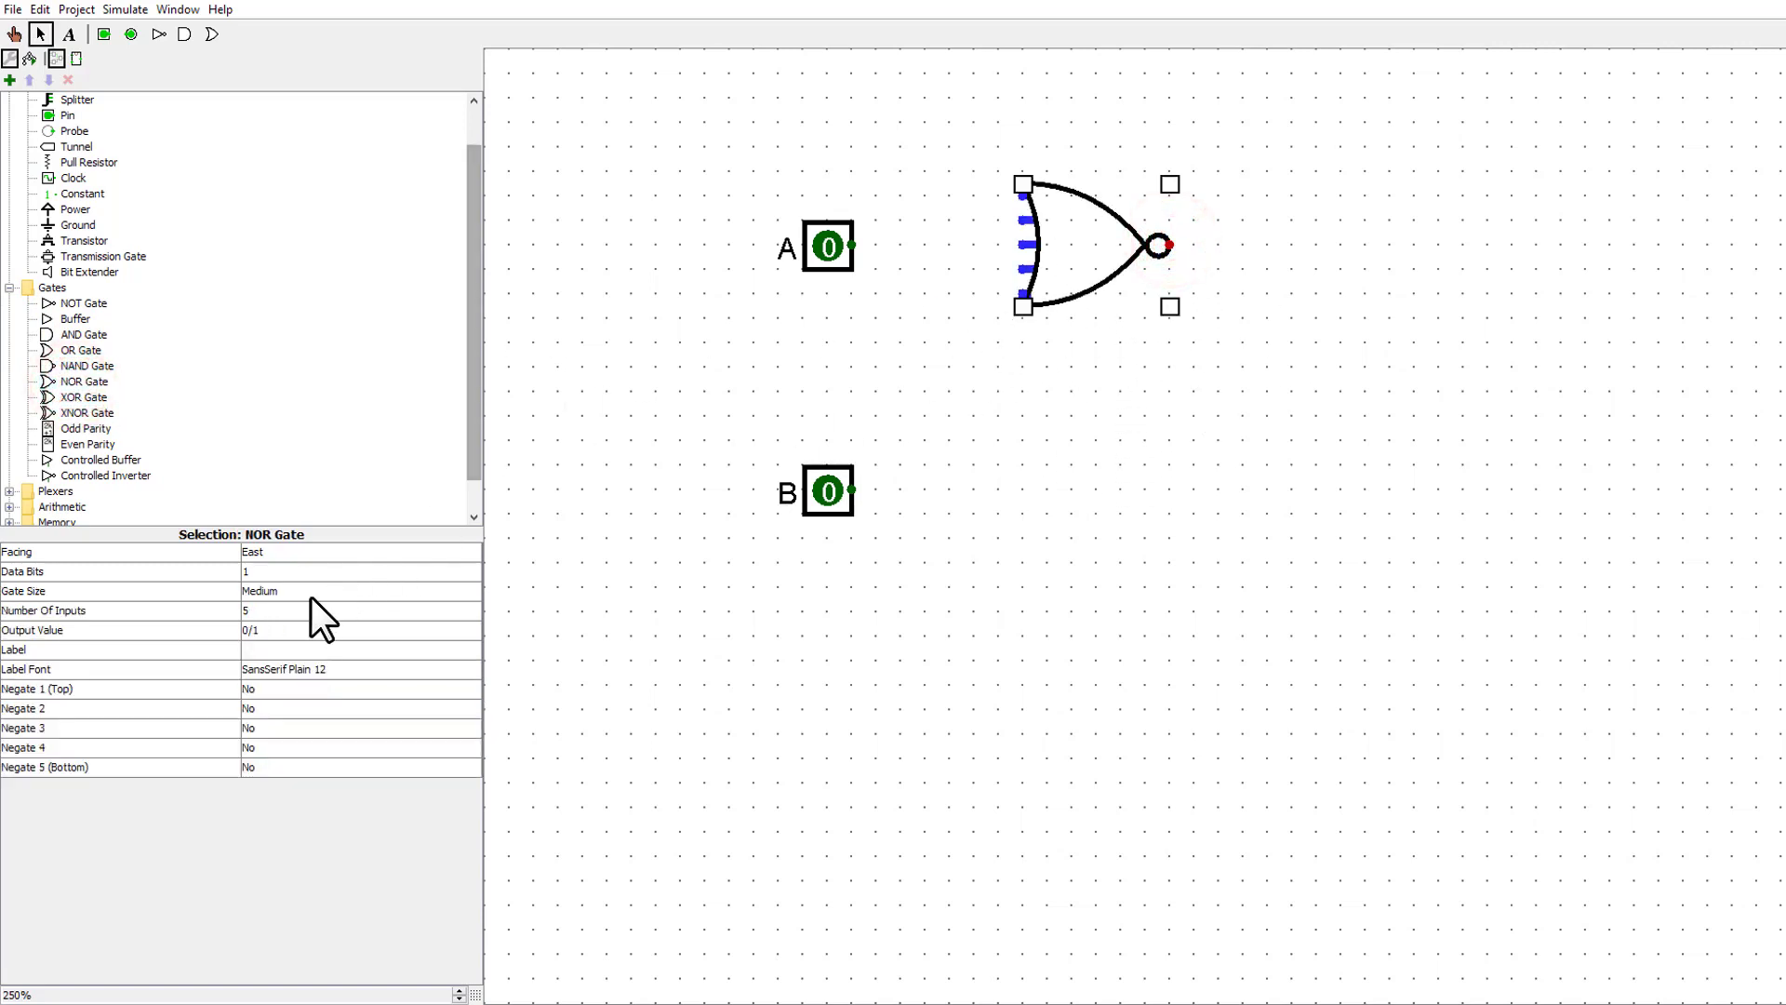
{"action": "left_click", "coordinate": [264, 610]}
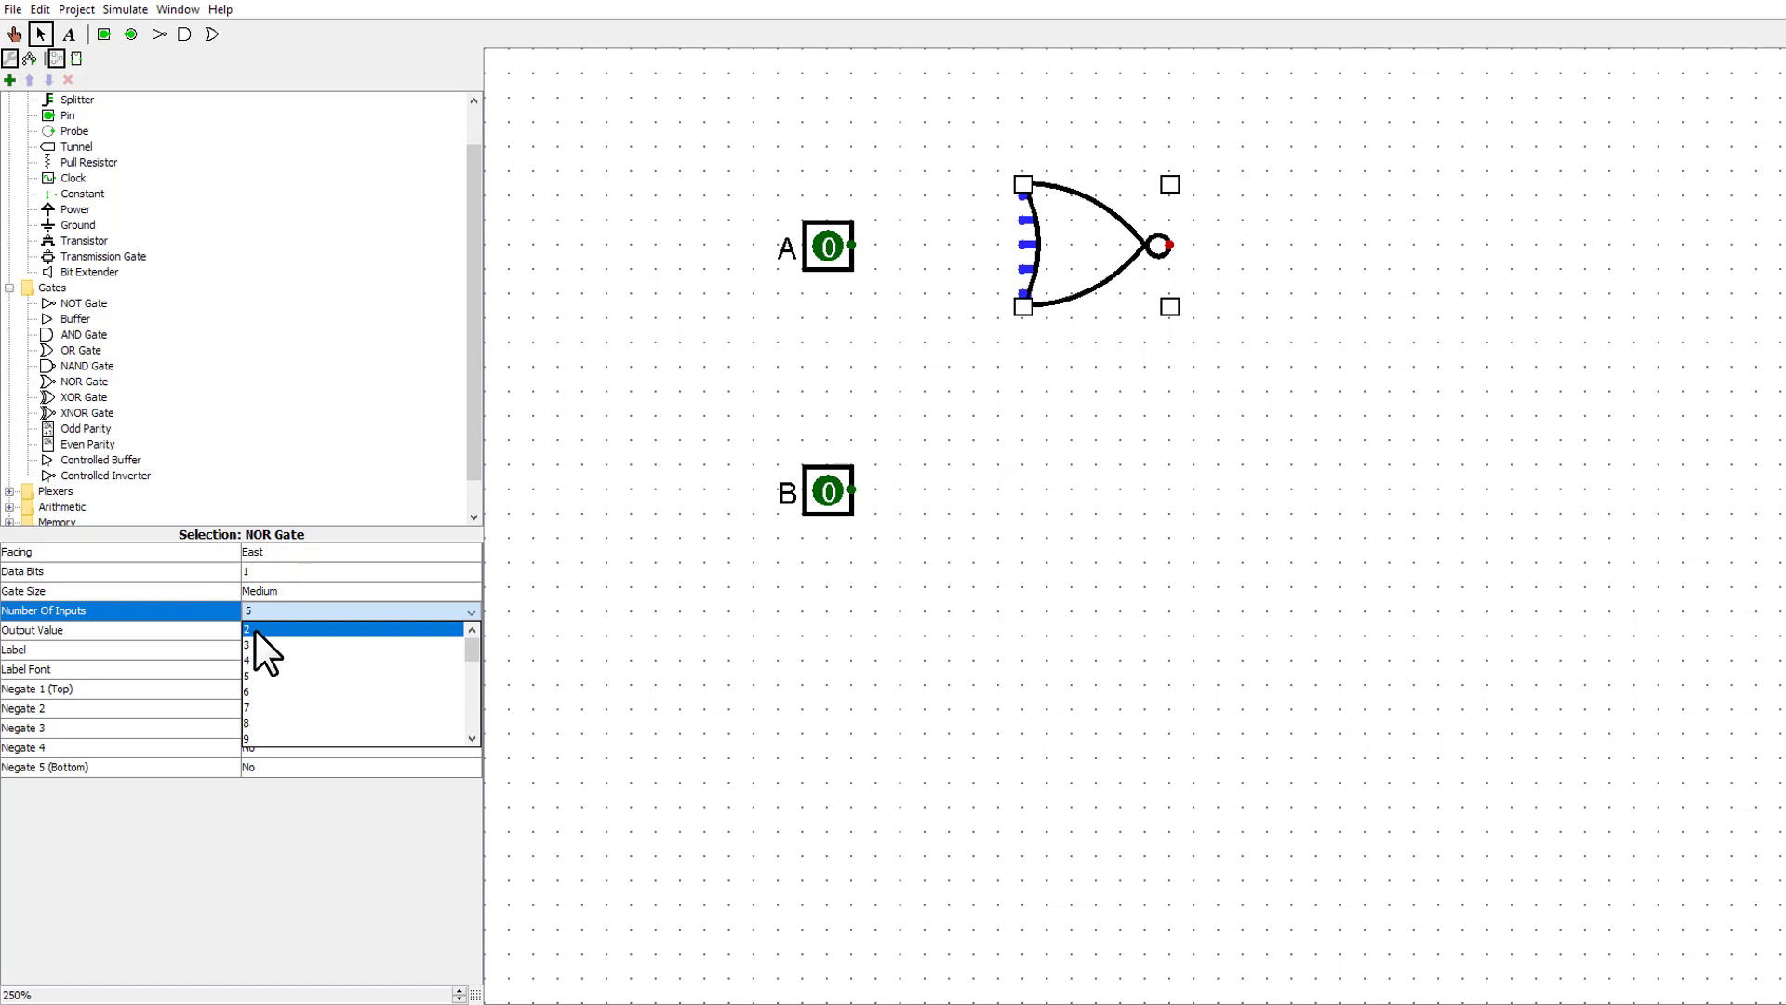
{"action": "left_click", "coordinate": [254, 630]}
- Tie both NOR inputs to pin A and add an output wire from the gate
{"action": "left_click", "coordinate": [955, 332]}
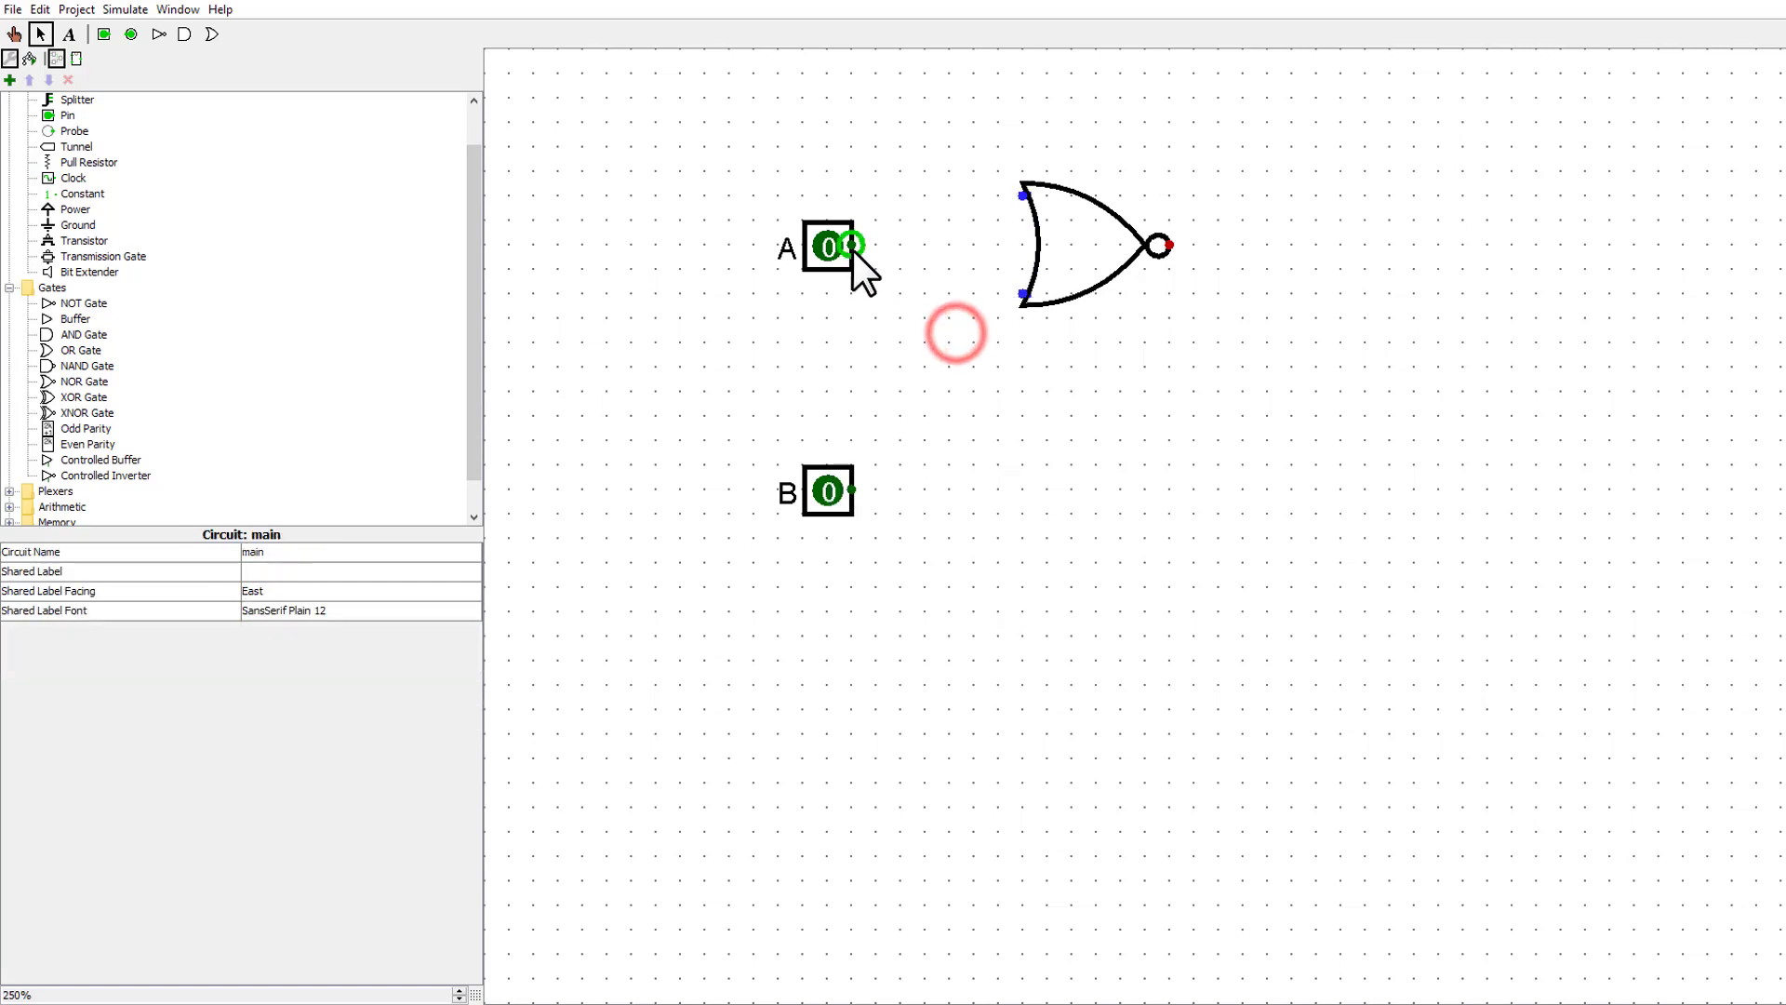
{"action": "left_click_drag", "start_coordinate": [853, 248], "coordinate": [1021, 292]}
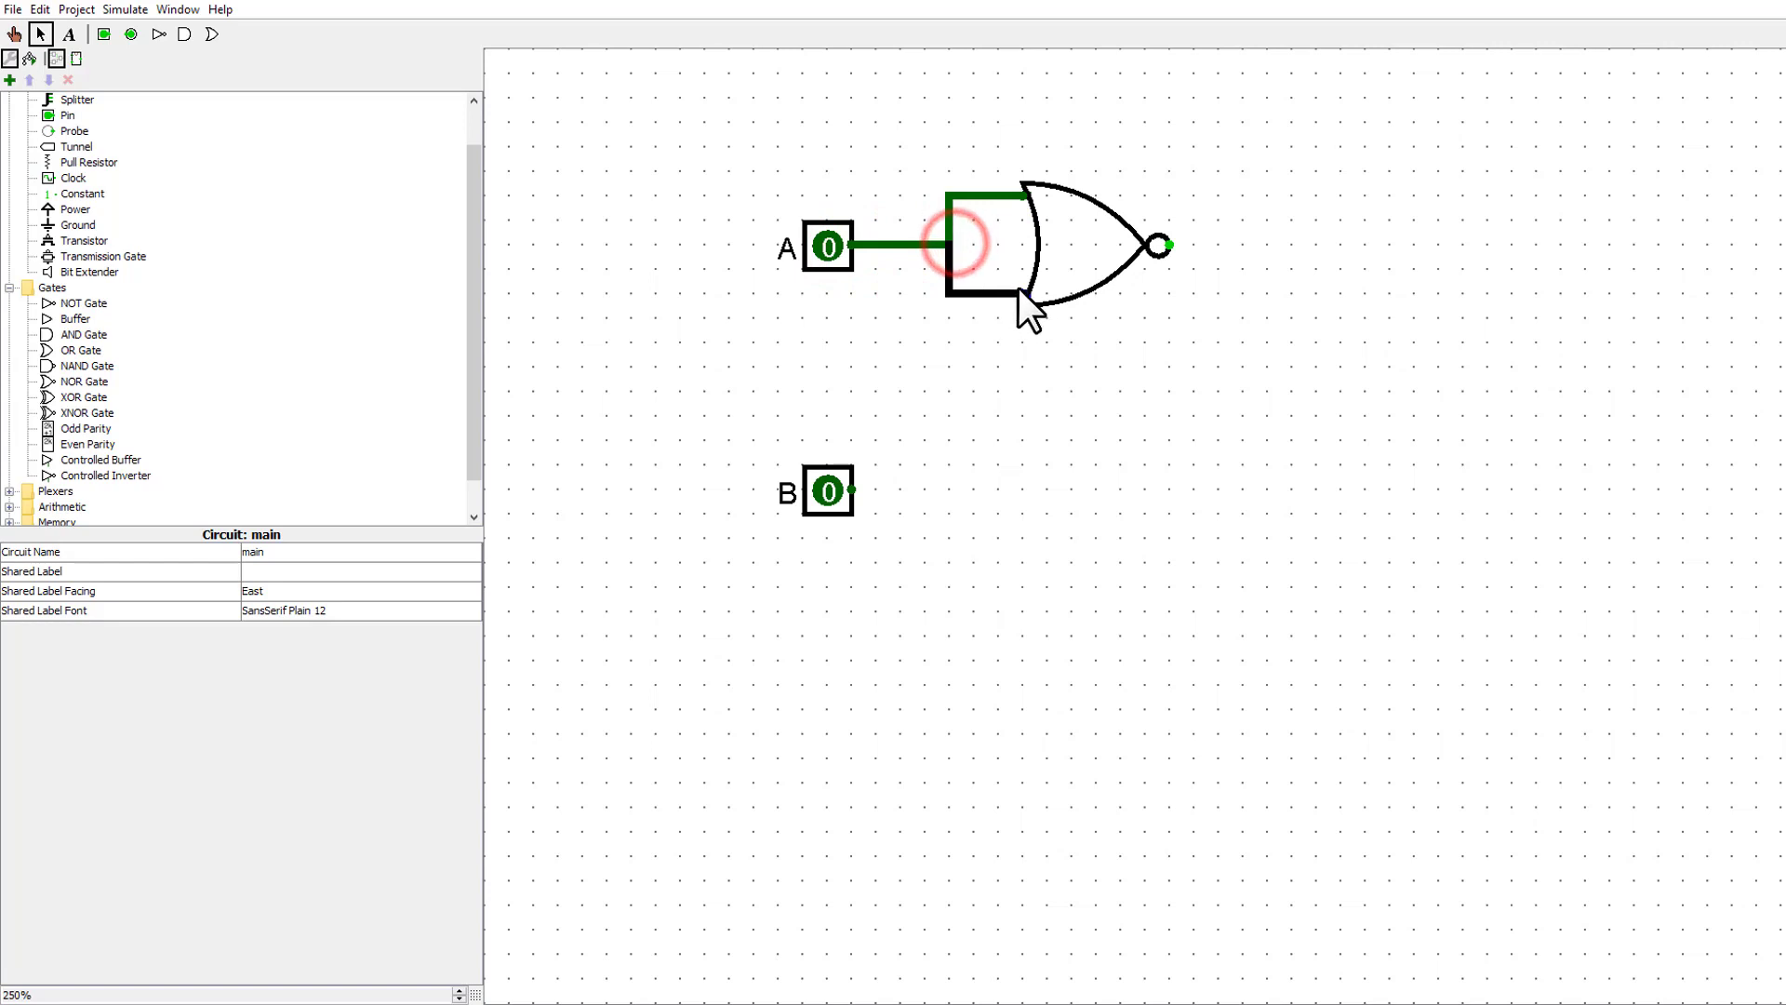
{"action": "left_click_drag", "start_coordinate": [1168, 246], "coordinate": [1246, 246]}
- Toggle pin A several times with the Poke tool to test the NOR inverter
{"action": "left_click", "coordinate": [13, 34]}
{"action": "left_click", "coordinate": [826, 249]}
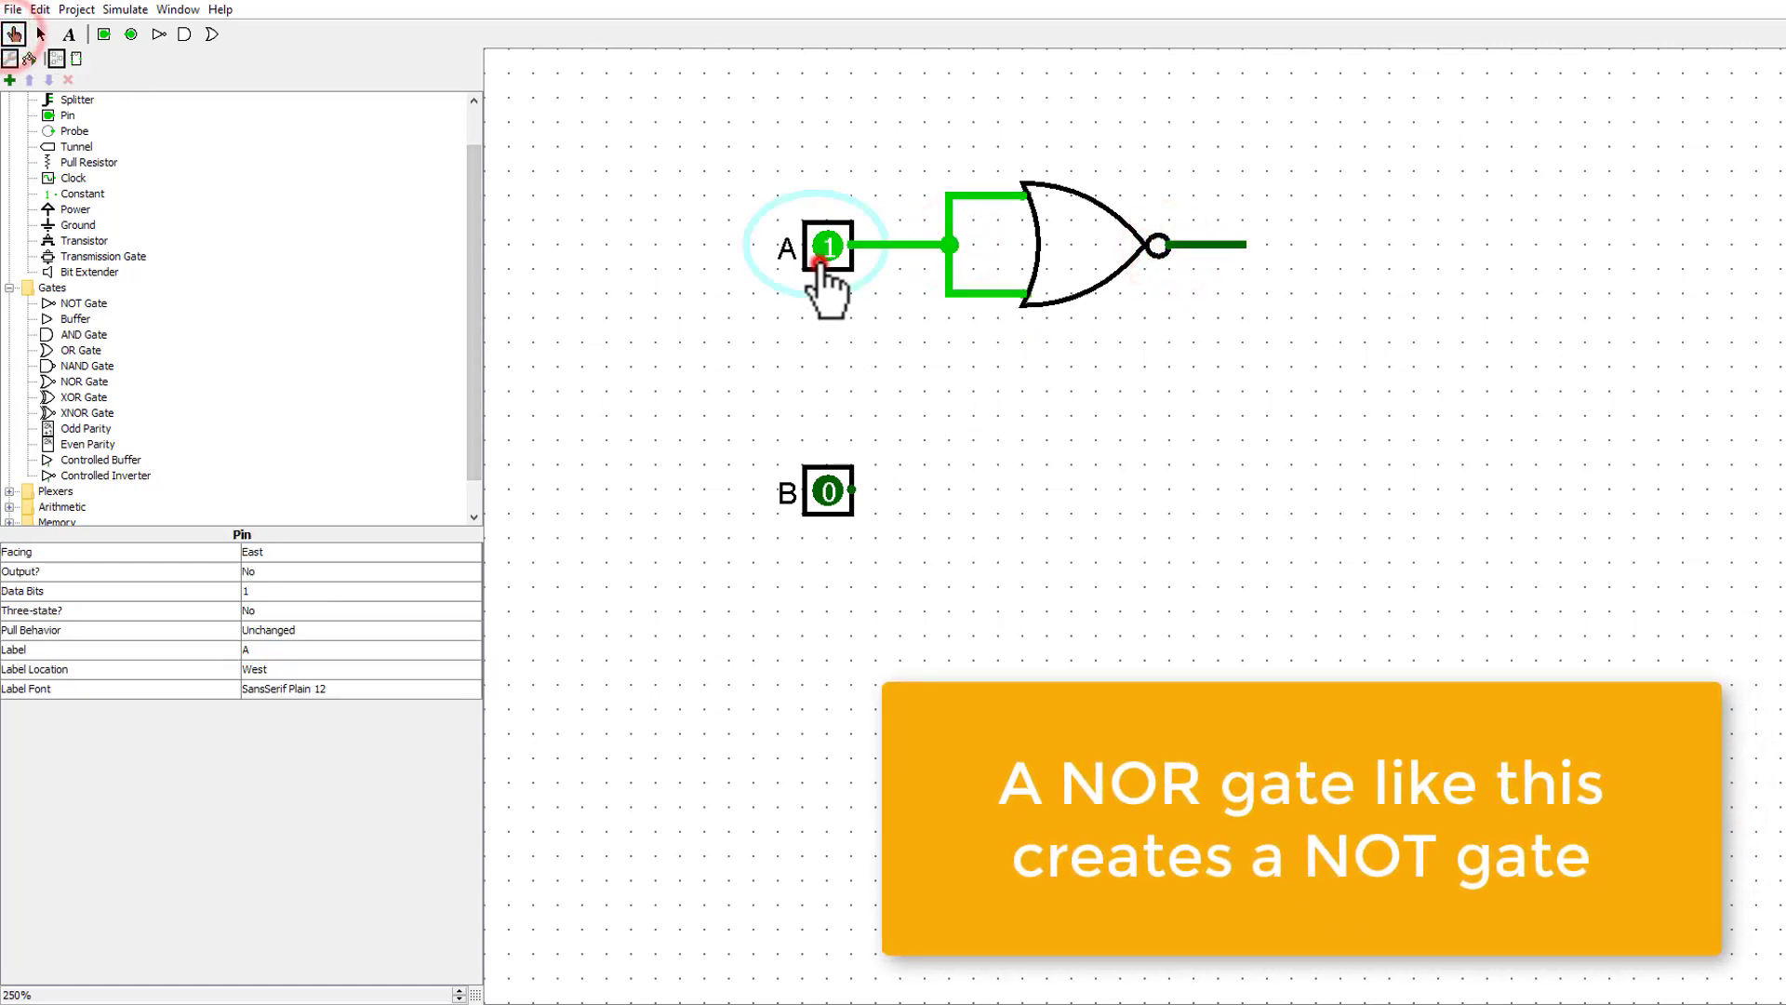
{"action": "left_click", "coordinate": [824, 251]}
{"action": "left_click", "coordinate": [824, 251]}
{"action": "left_click", "coordinate": [825, 251]}
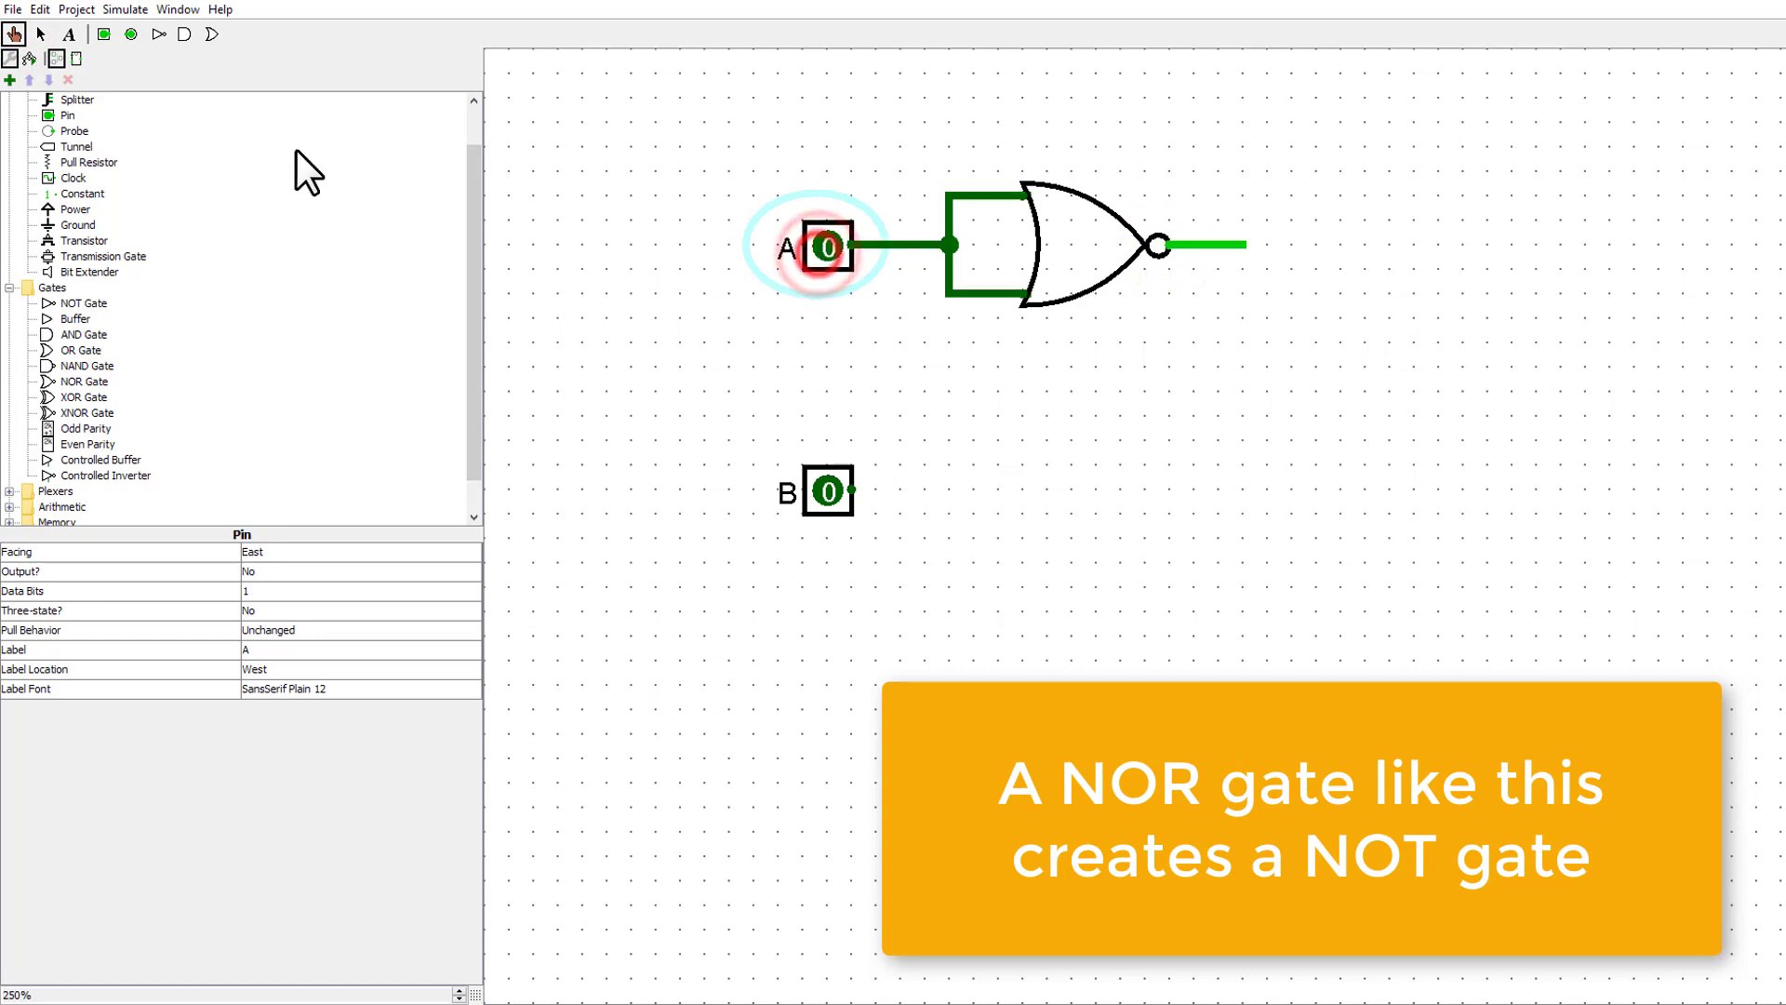
- Copy the NOR gate with its wiring, paste it beside pin B, and wire B to its inputs
{"action": "left_click", "coordinate": [40, 34]}
{"action": "left_click_drag", "start_coordinate": [1288, 308], "coordinate": [935, 173]}
{"action": "right_click", "coordinate": [1082, 266]}
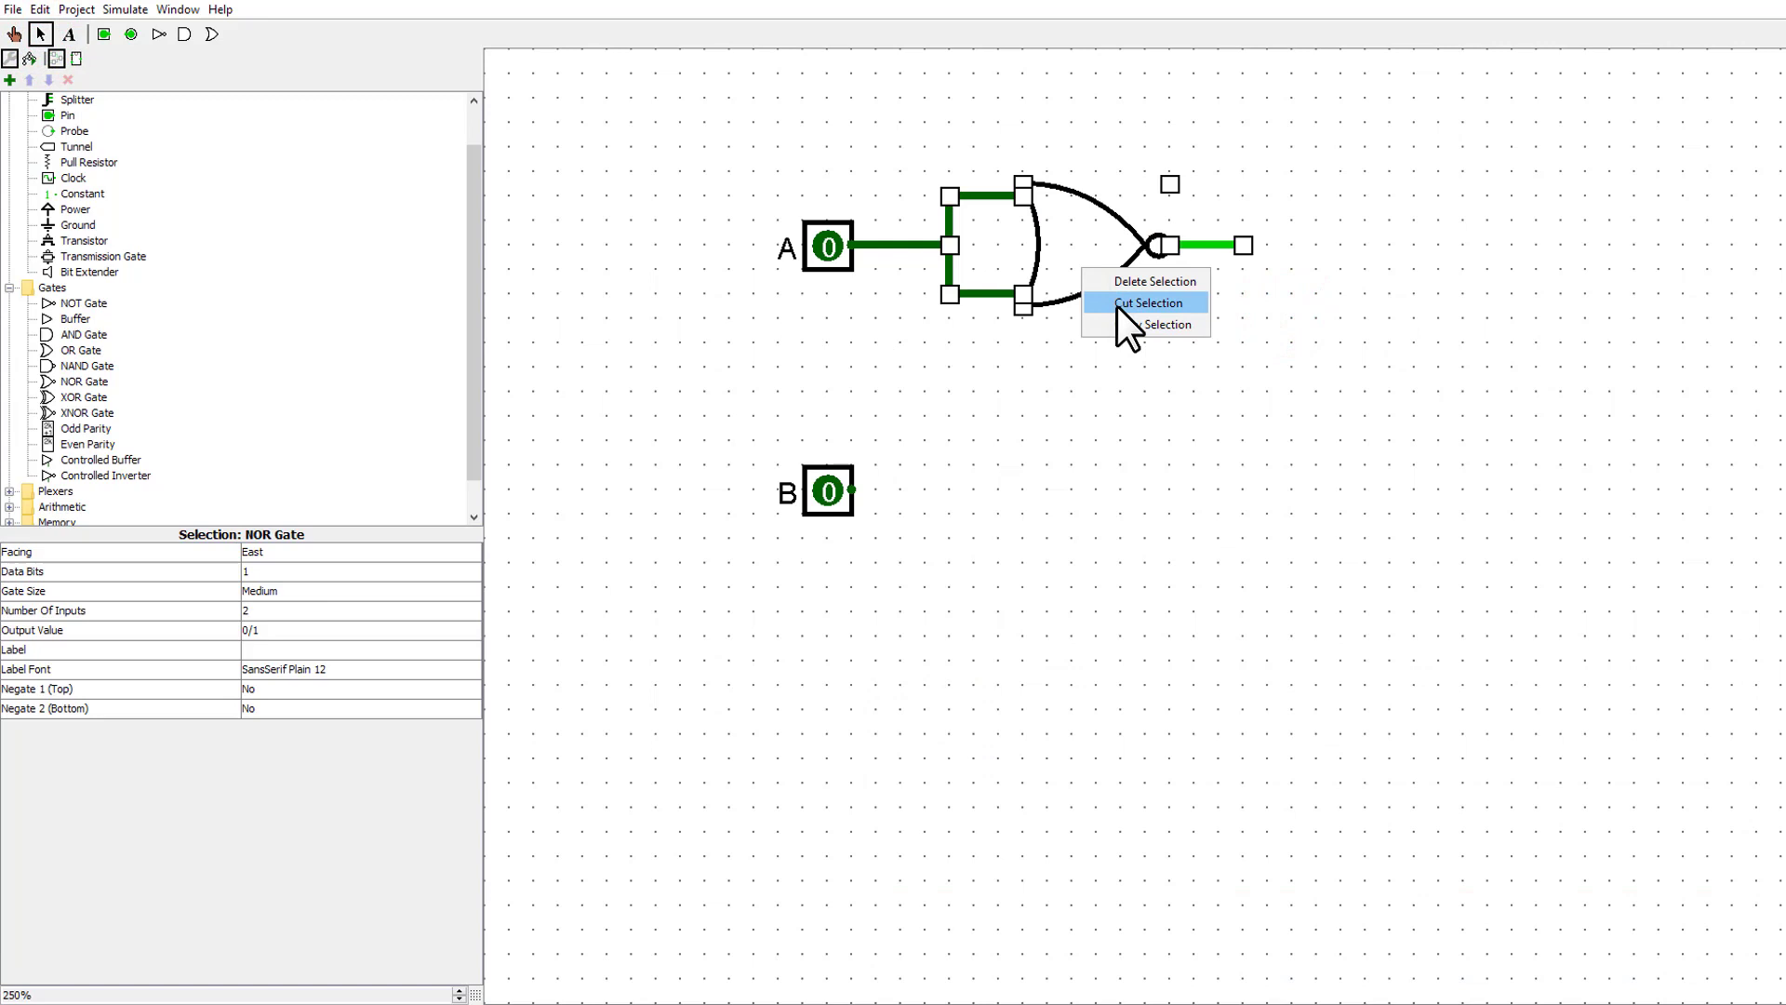
{"action": "left_click", "coordinate": [1130, 325]}
{"action": "left_click", "coordinate": [1076, 442]}
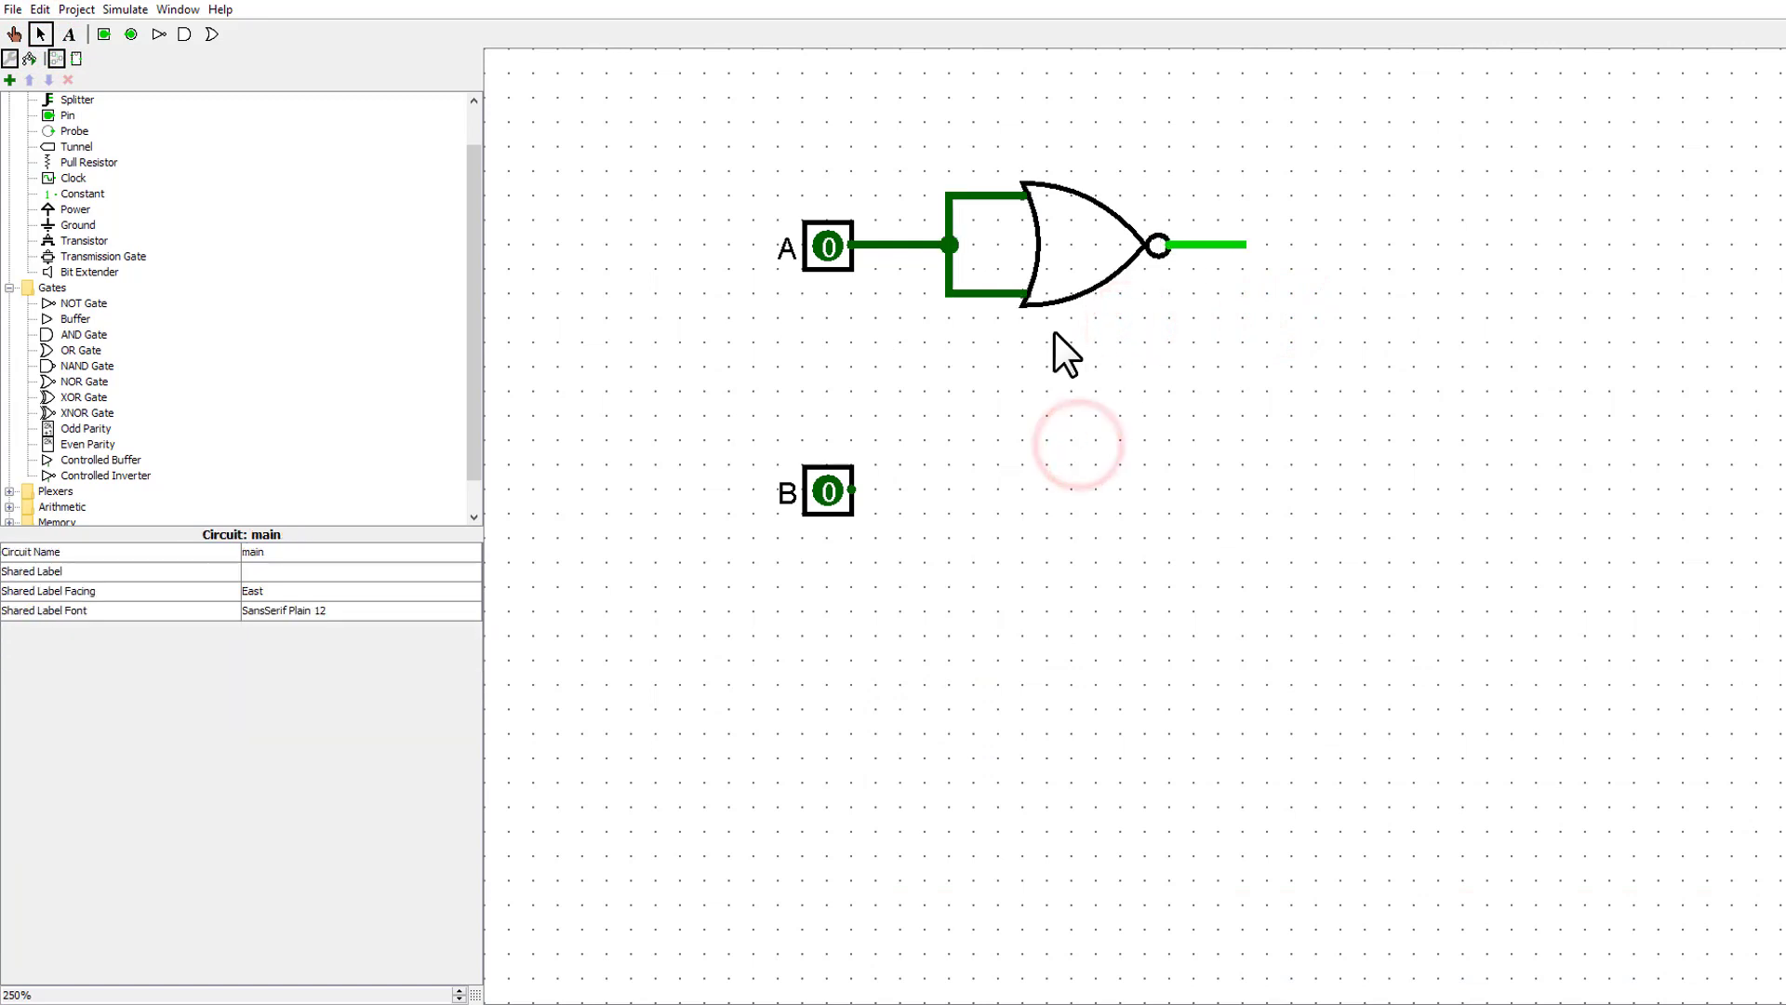
{"action": "left_click", "coordinate": [44, 11]}
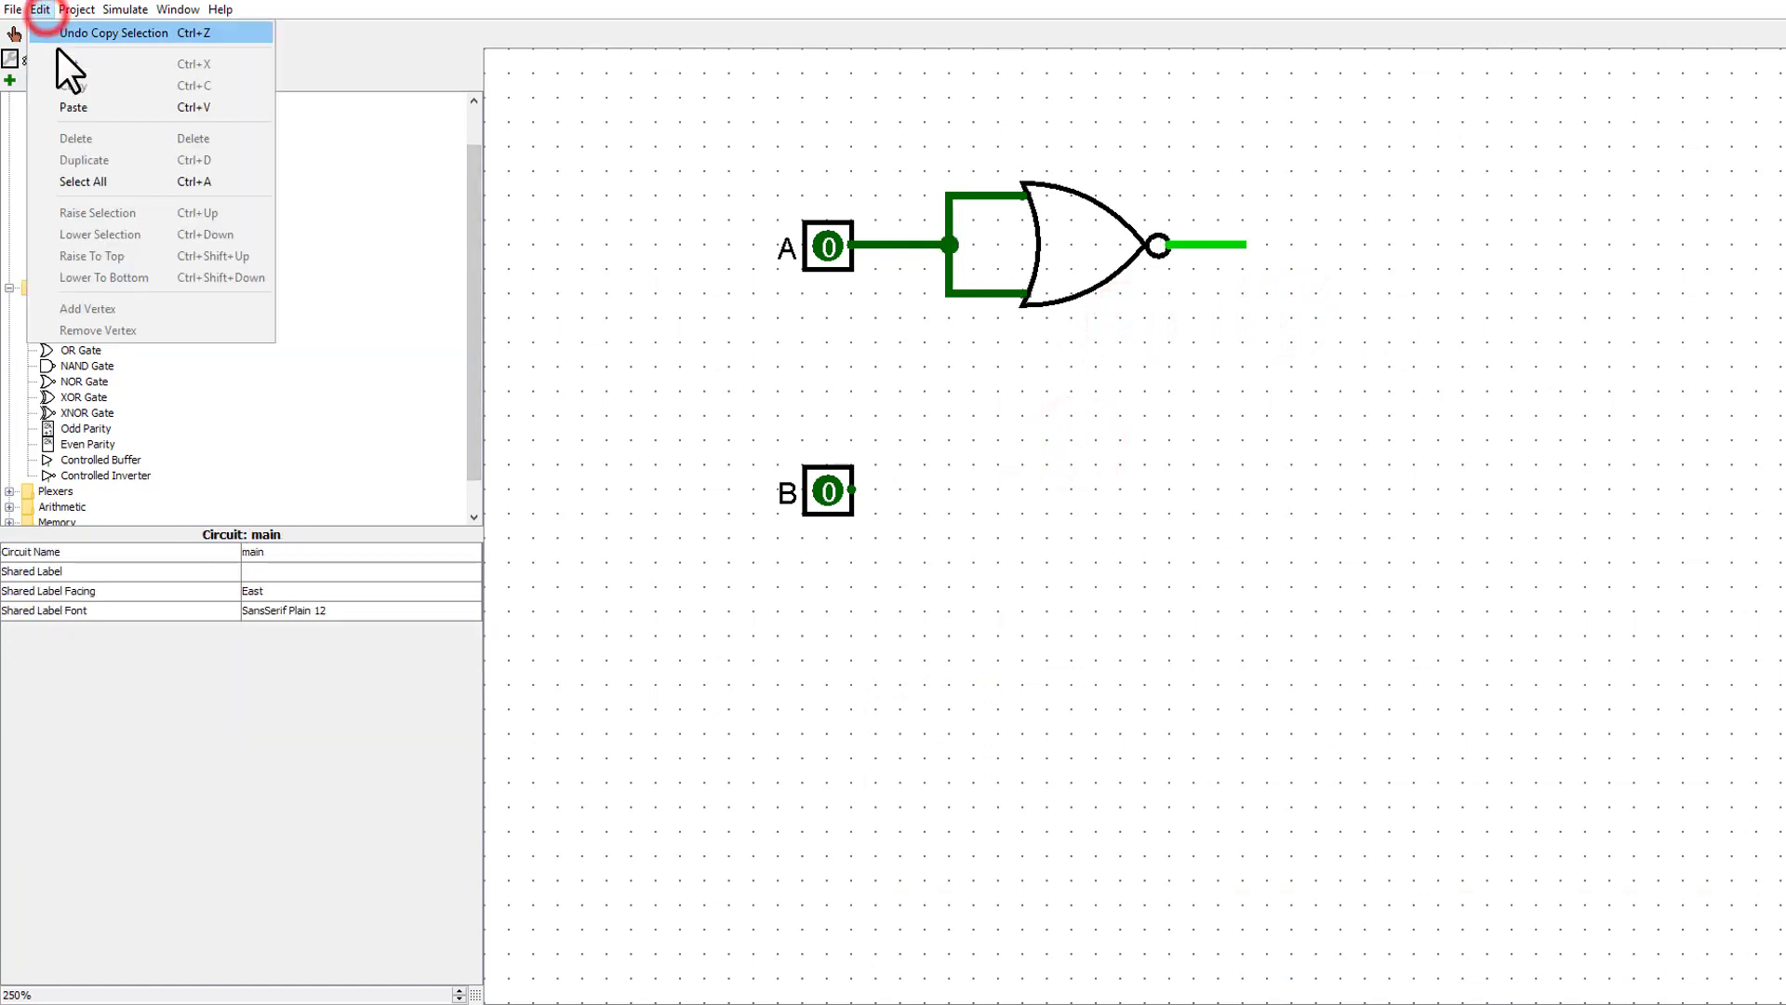
{"action": "left_click", "coordinate": [81, 108]}
{"action": "left_click_drag", "start_coordinate": [1131, 302], "coordinate": [1200, 510]}
{"action": "left_click", "coordinate": [926, 627]}
{"action": "left_click_drag", "start_coordinate": [854, 490], "coordinate": [936, 494]}
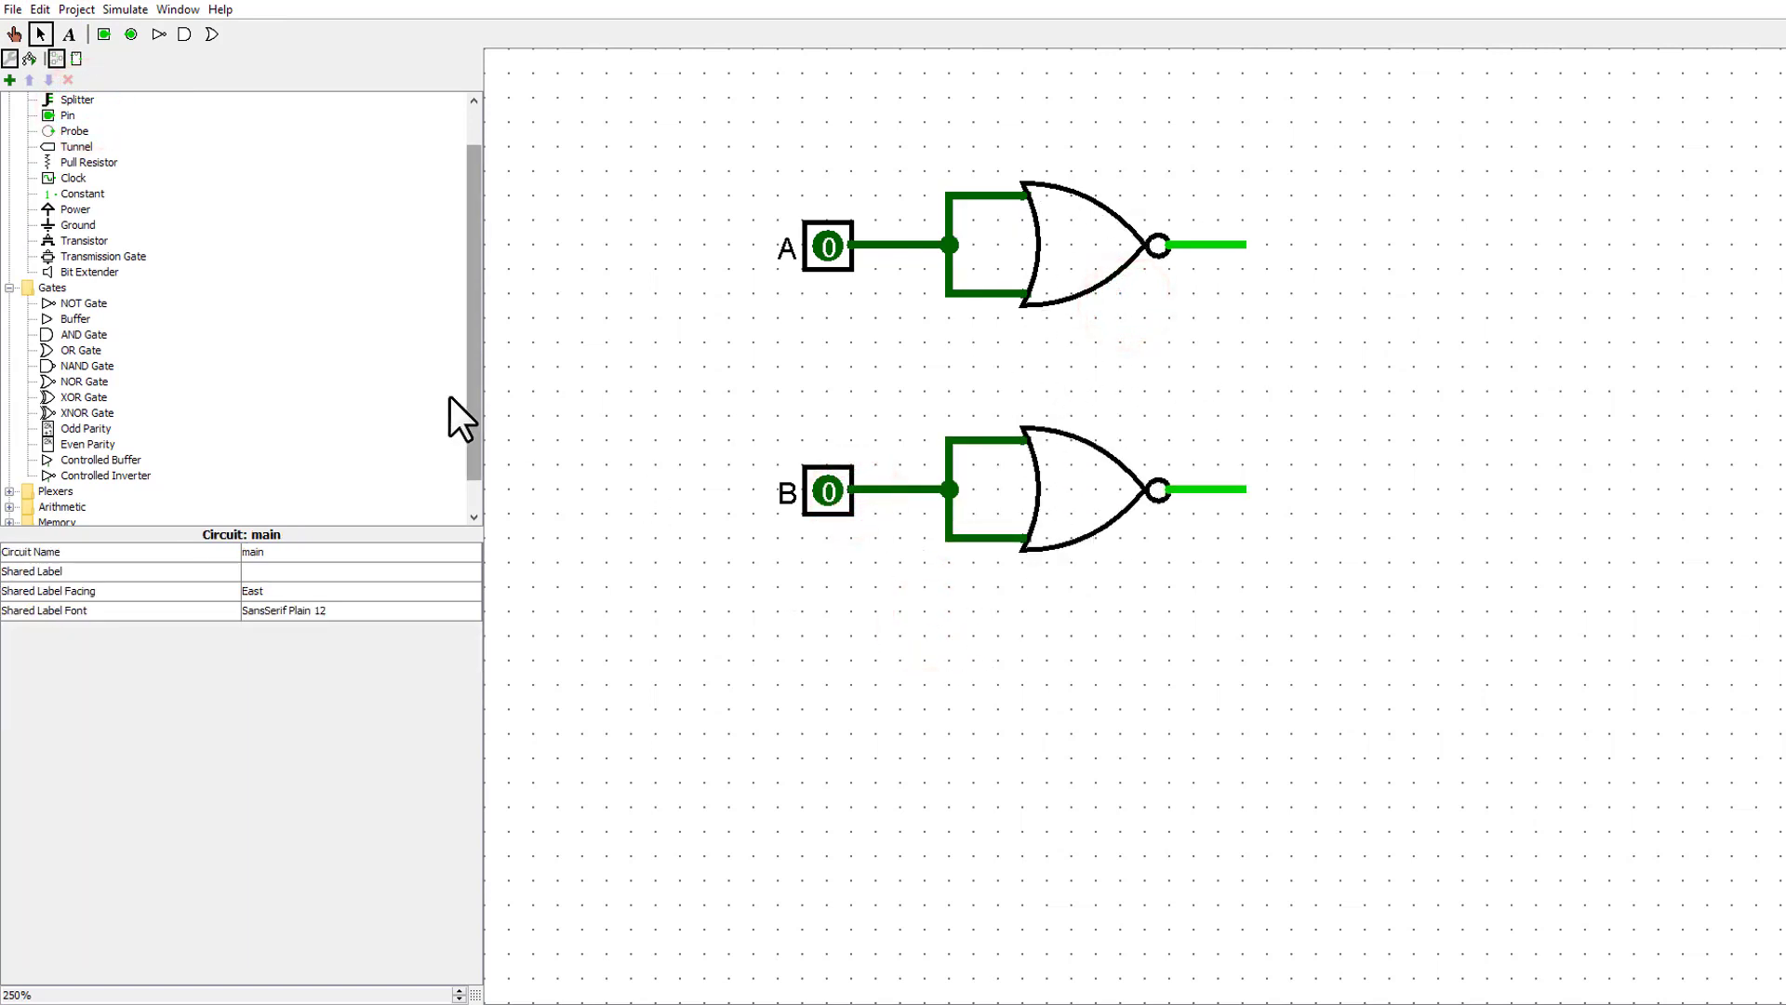
- Place a third 2-input NOR gate and wire both inverter outputs into it
{"action": "left_click", "coordinate": [78, 383]}
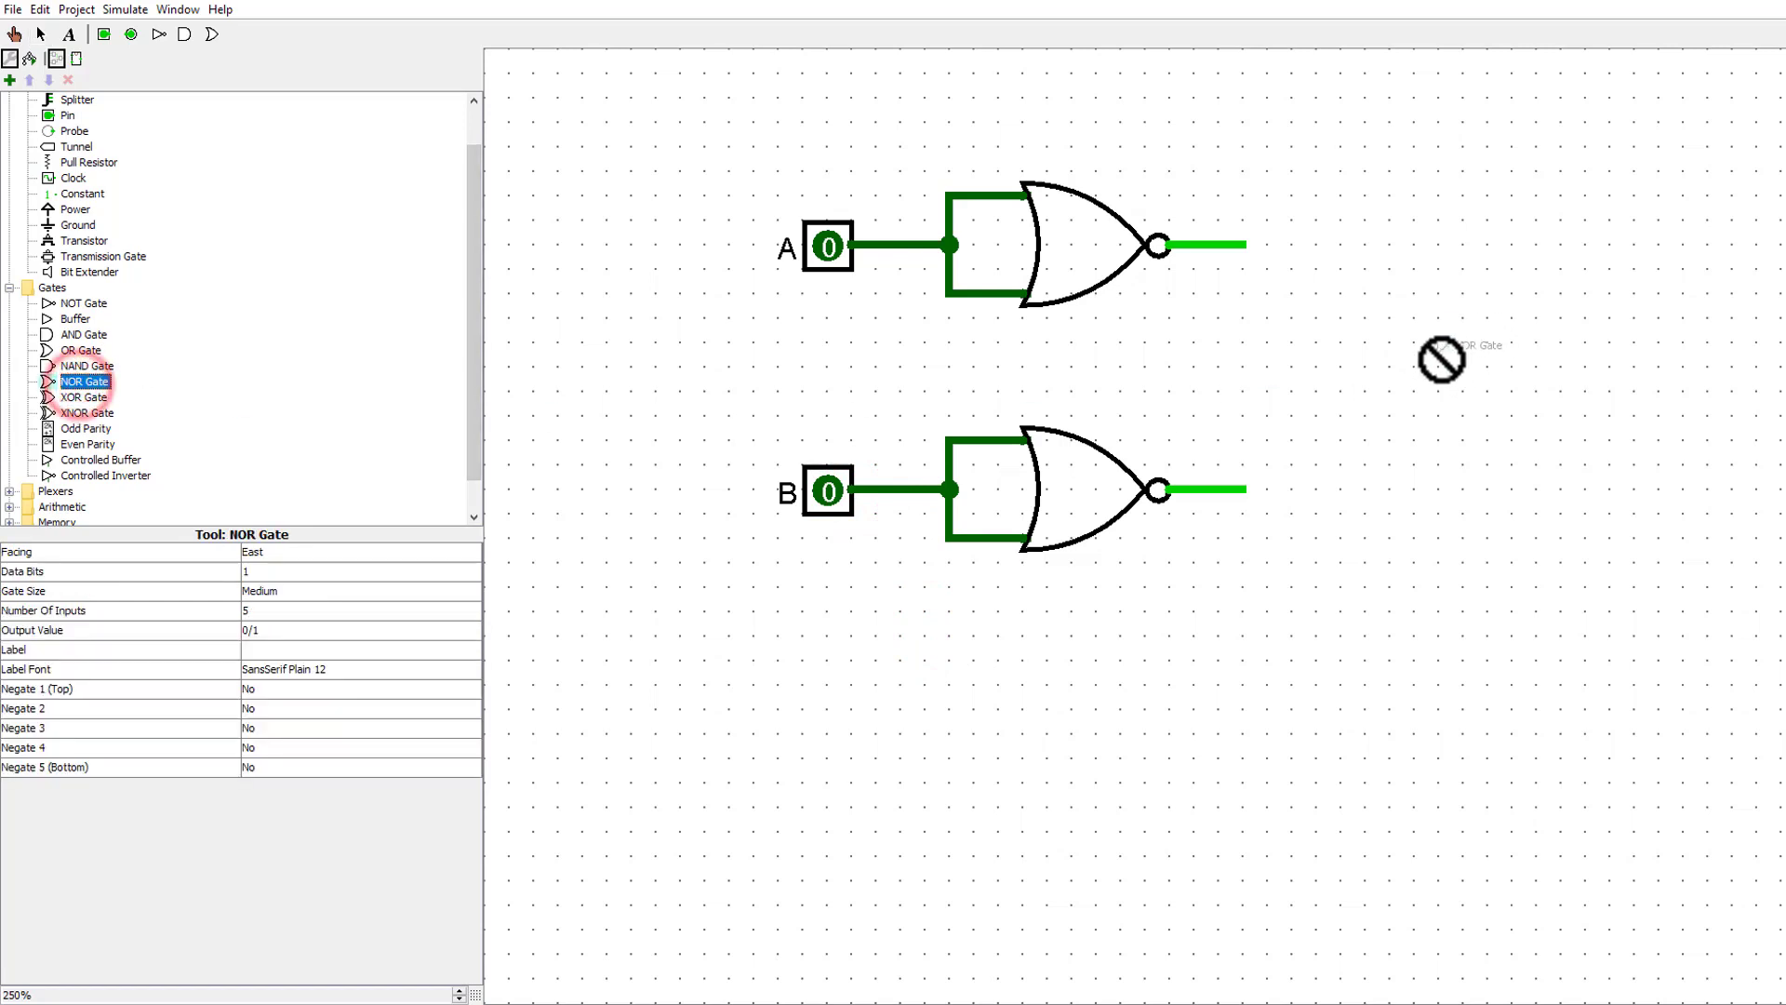
{"action": "left_click", "coordinate": [1481, 359]}
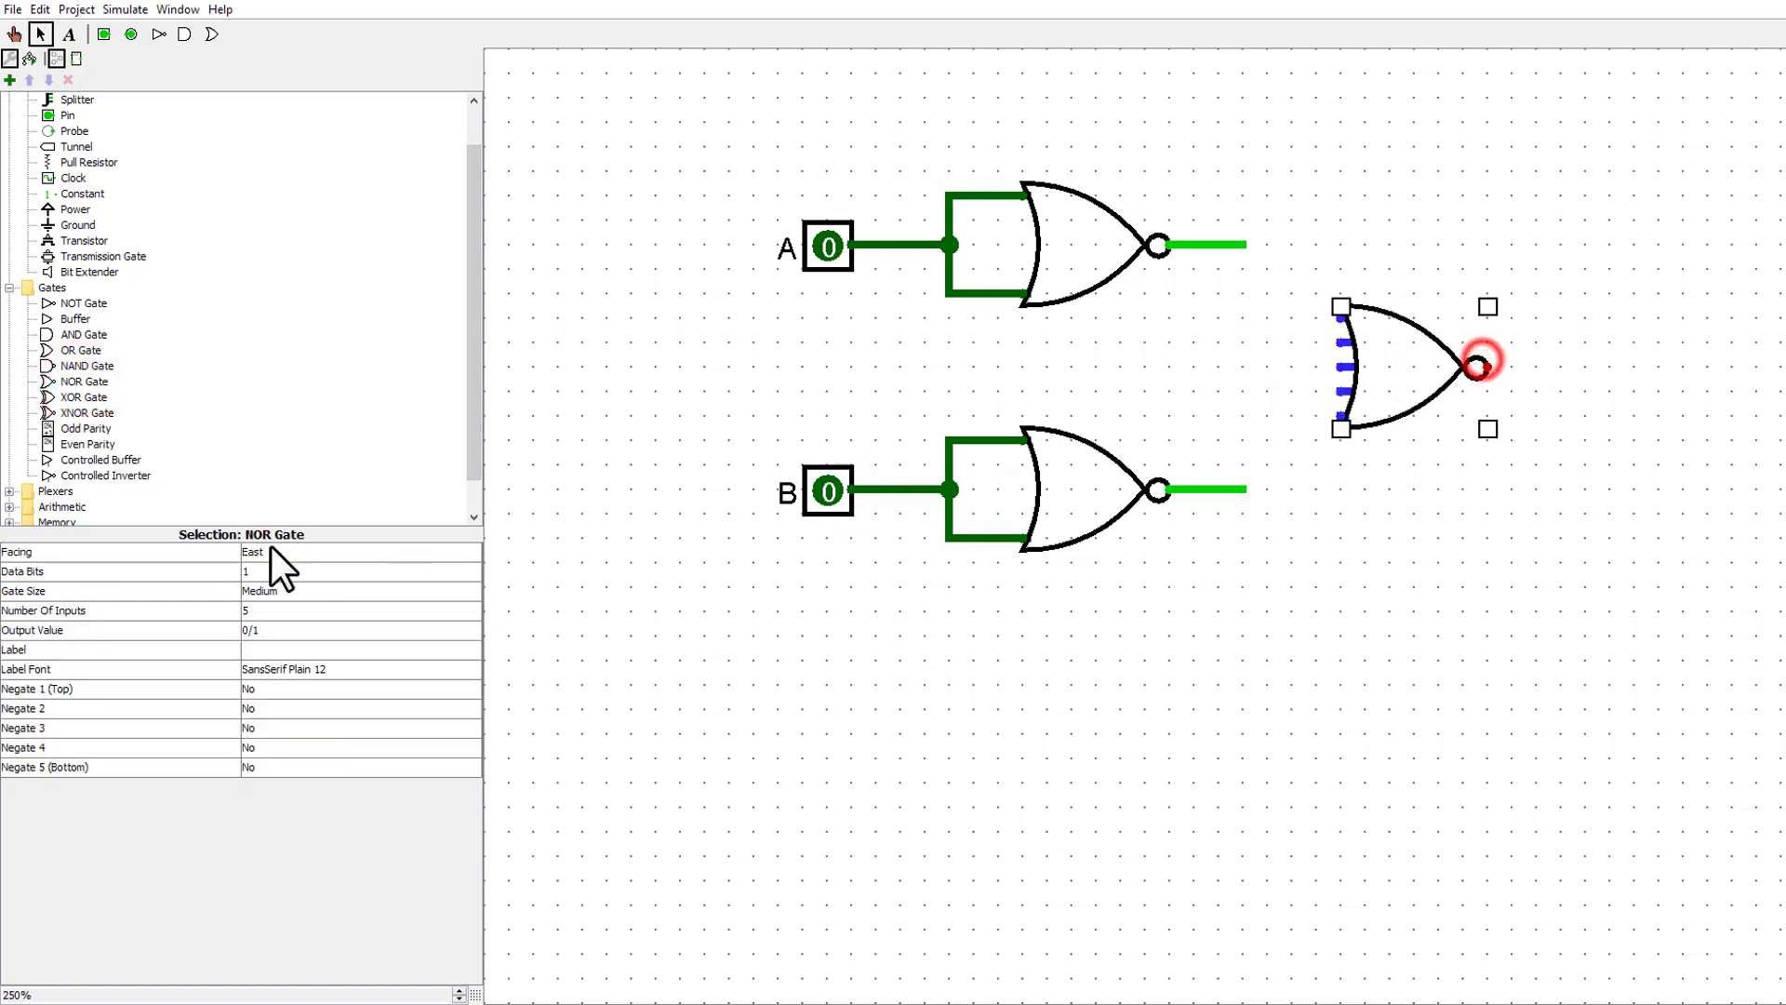
{"action": "left_click", "coordinate": [260, 614]}
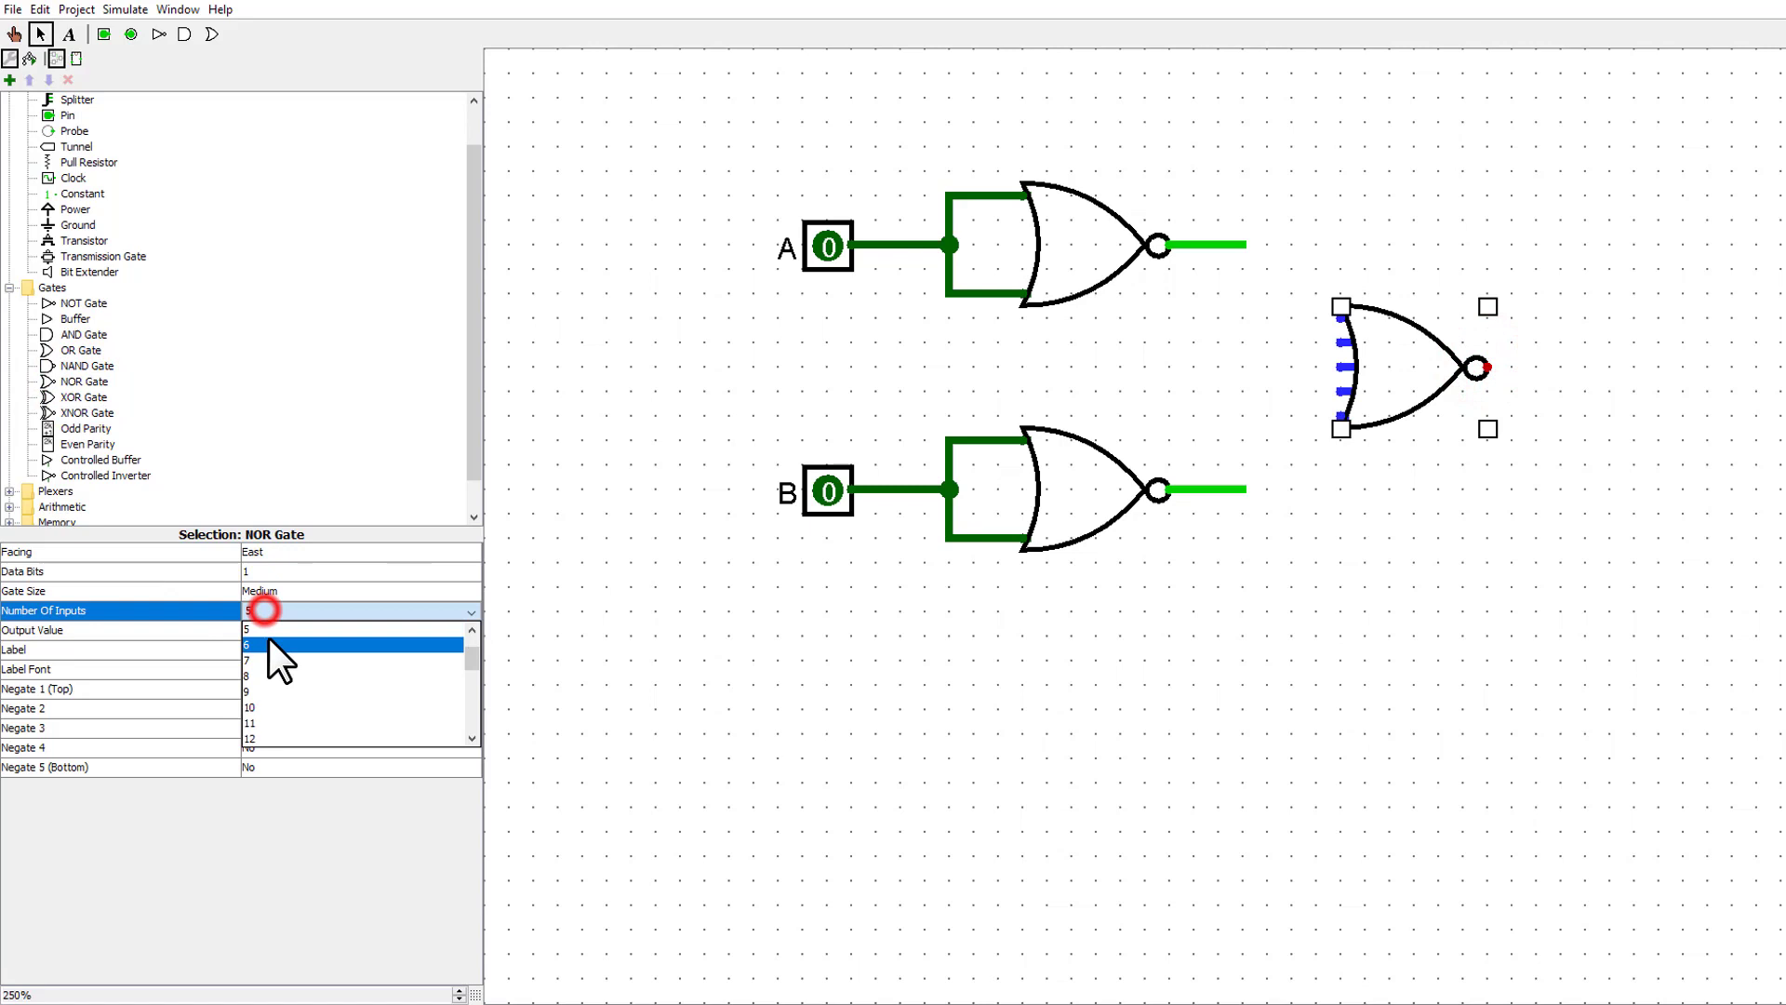
{"action": "left_click", "coordinate": [258, 628]}
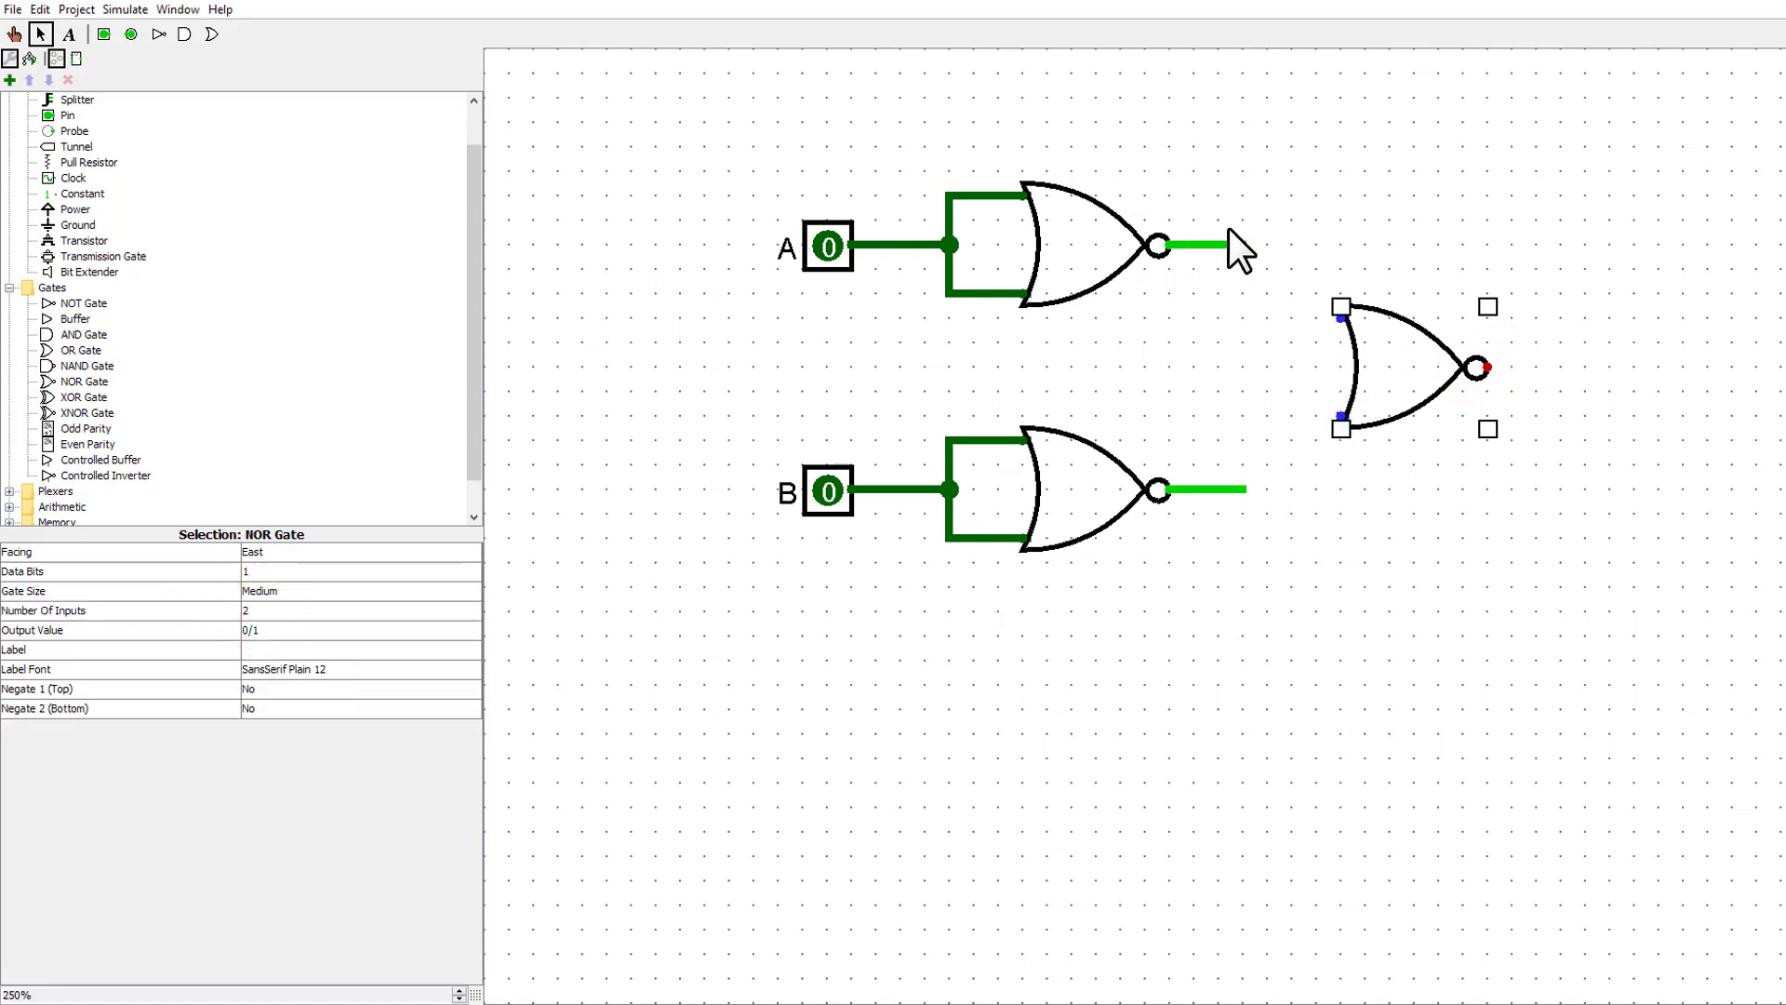
{"action": "left_click_drag", "start_coordinate": [1233, 262], "coordinate": [1331, 317]}
{"action": "left_click_drag", "start_coordinate": [1245, 487], "coordinate": [1341, 415]}
{"action": "left_click", "coordinate": [1408, 507]}
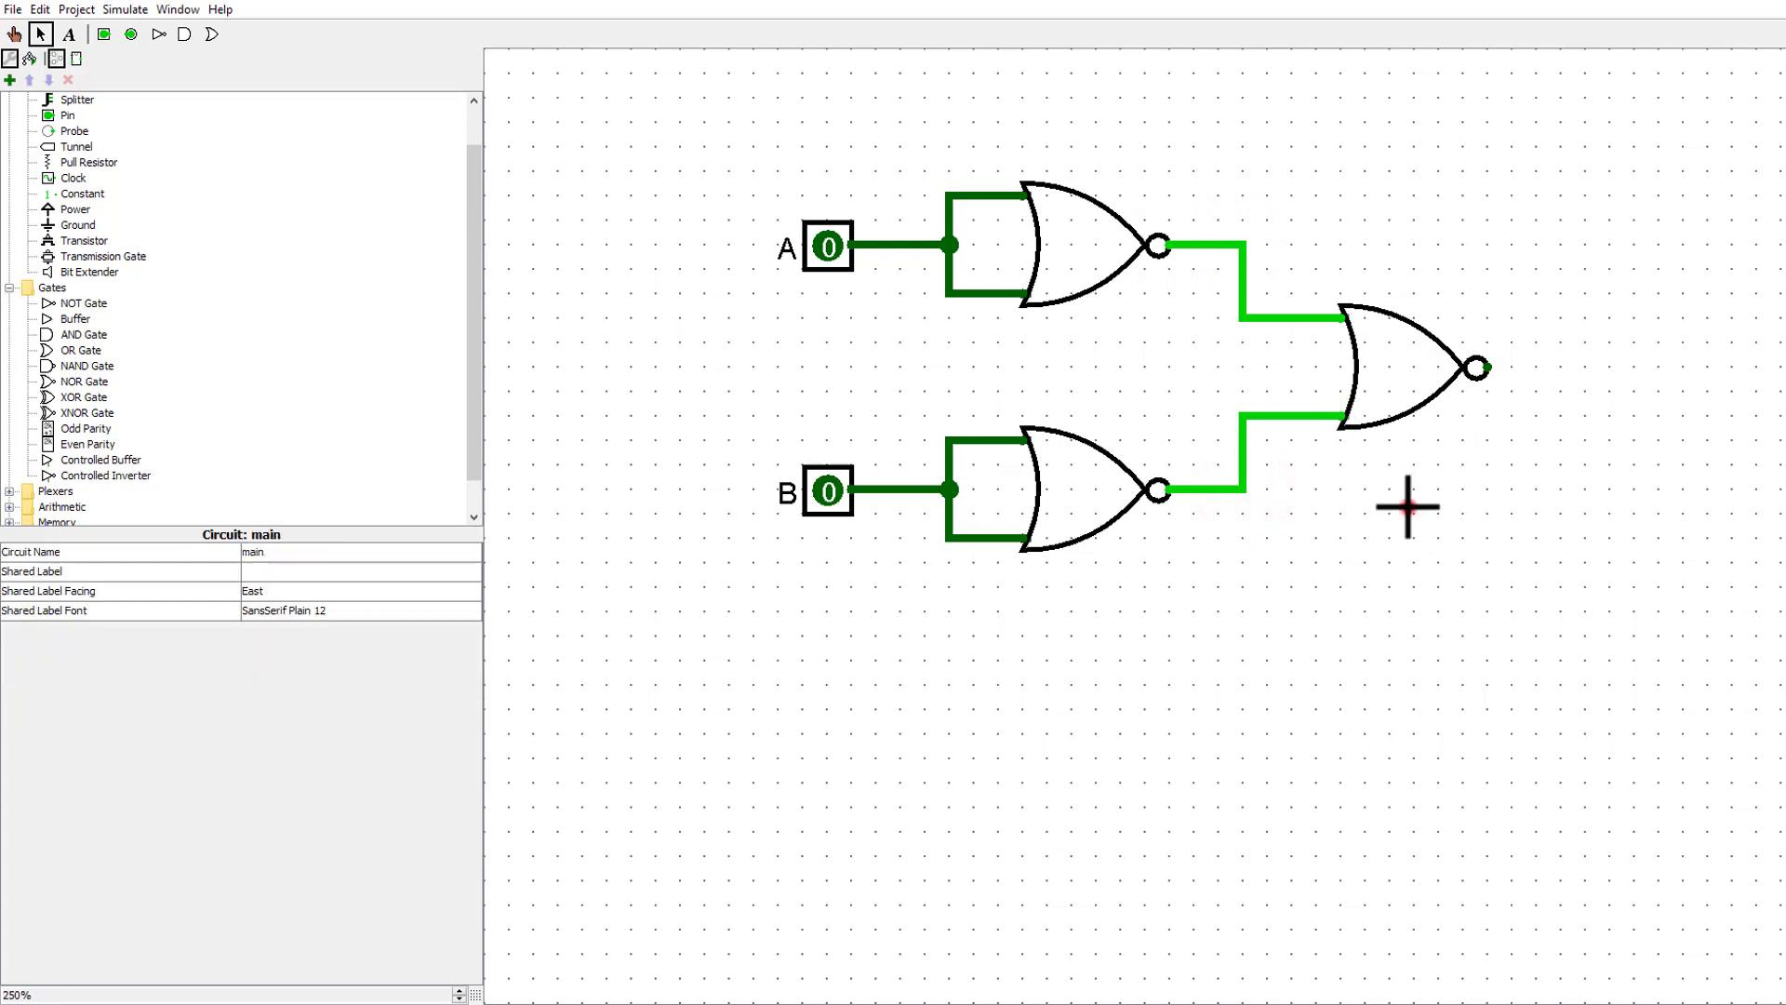
- Add an output pin wired to the final NOR output and label it Q
{"action": "left_click", "coordinate": [131, 34]}
{"action": "left_click", "coordinate": [1587, 370]}
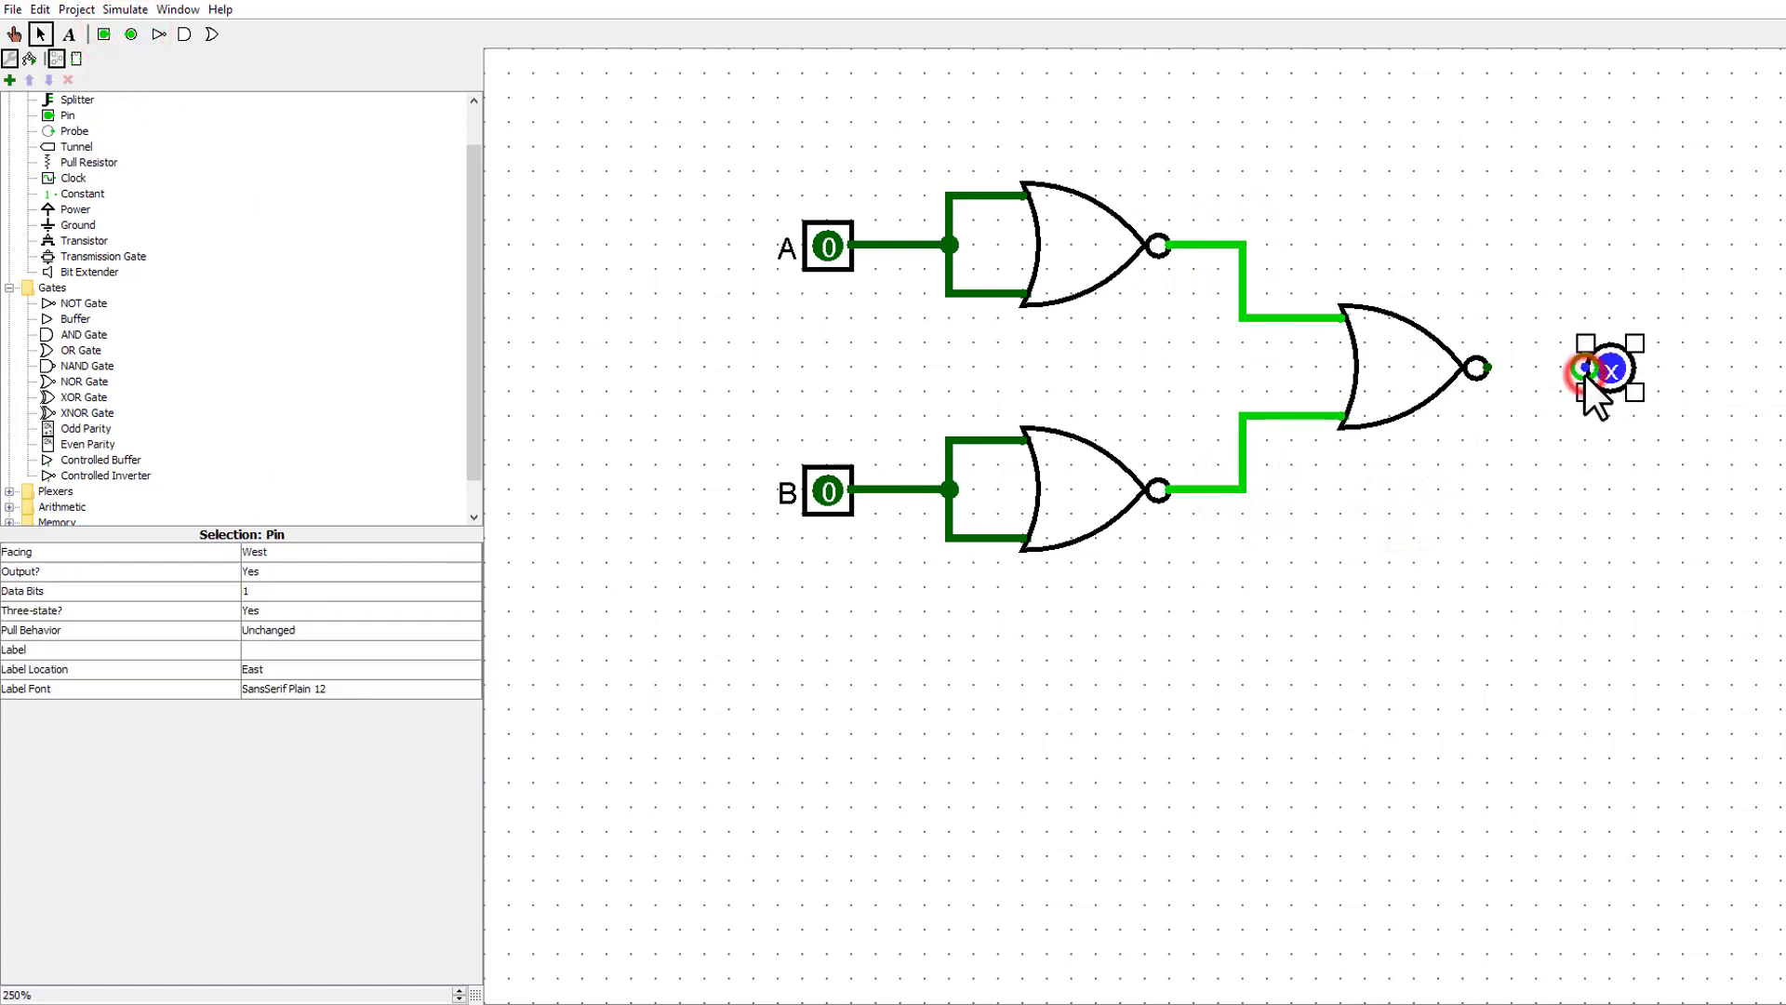
{"action": "left_click_drag", "start_coordinate": [1586, 370], "coordinate": [1488, 369]}
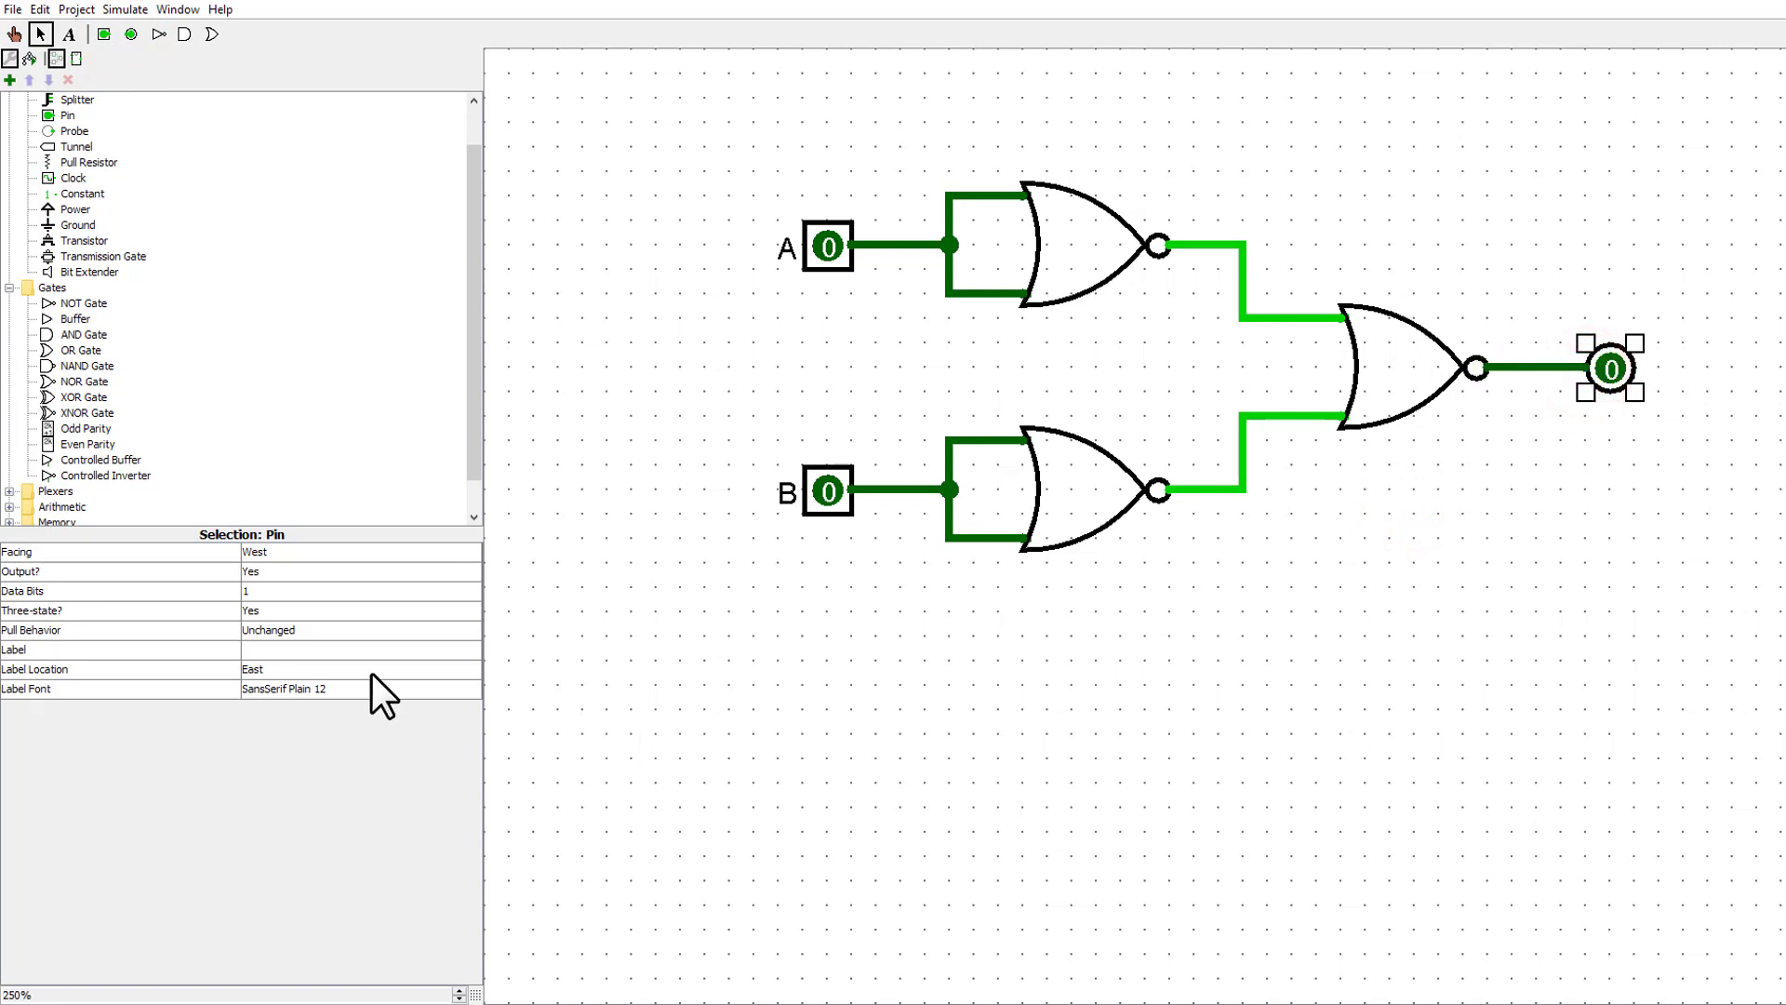
{"action": "left_click", "coordinate": [386, 650]}
{"action": "type", "text": "Q"}
{"action": "key", "text": "Return"}
{"action": "left_click", "coordinate": [1701, 702]}
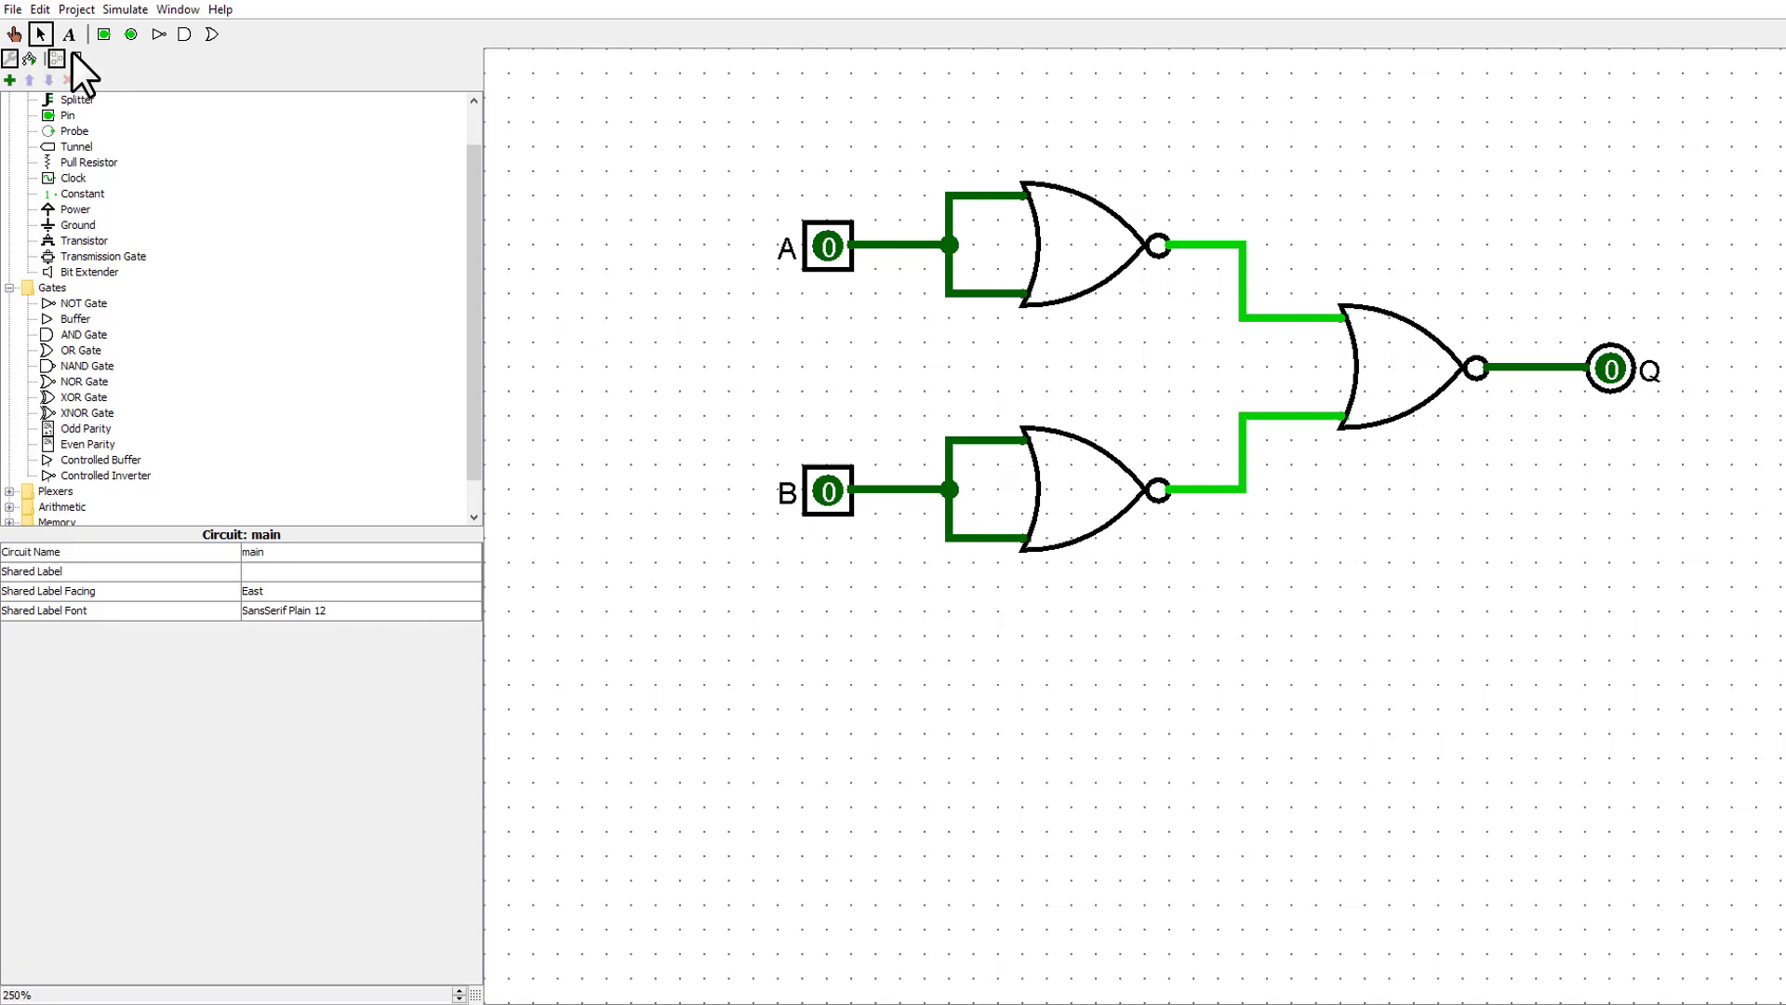
{"action": "left_click", "coordinate": [13, 34]}
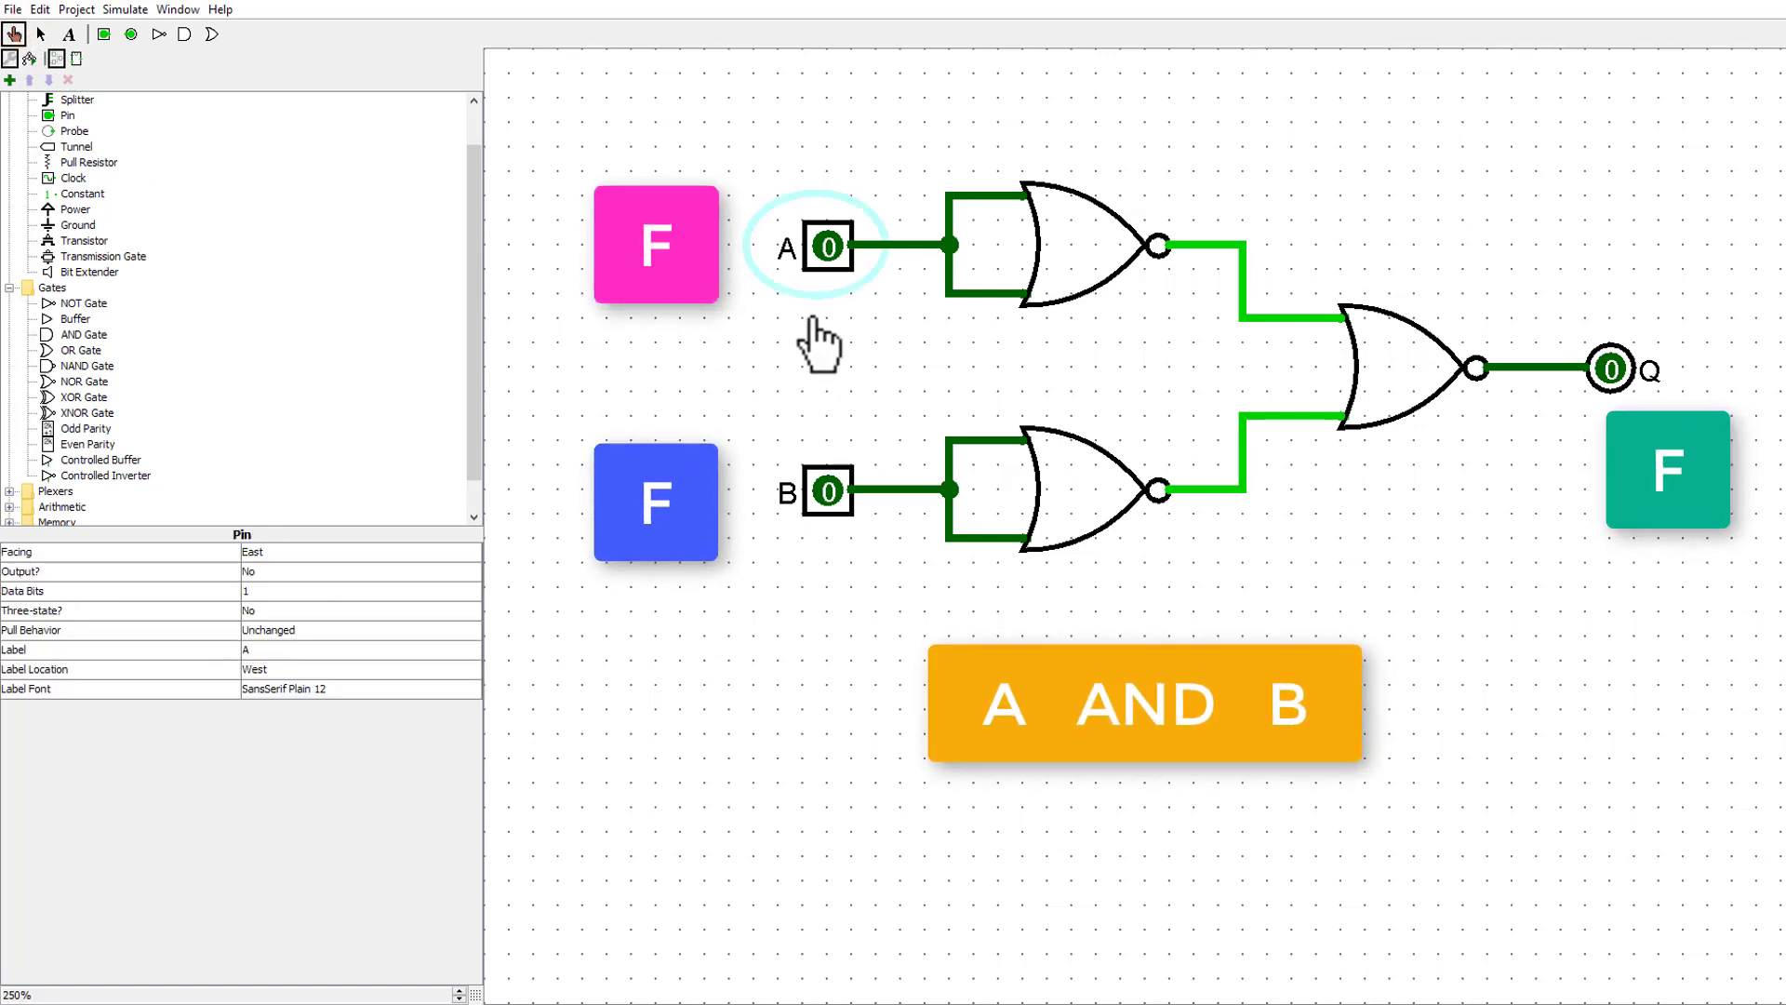
- Set A and B to 1 and back to 0, confirming Q is 1 only when both are 1
{"action": "left_click", "coordinate": [821, 260]}
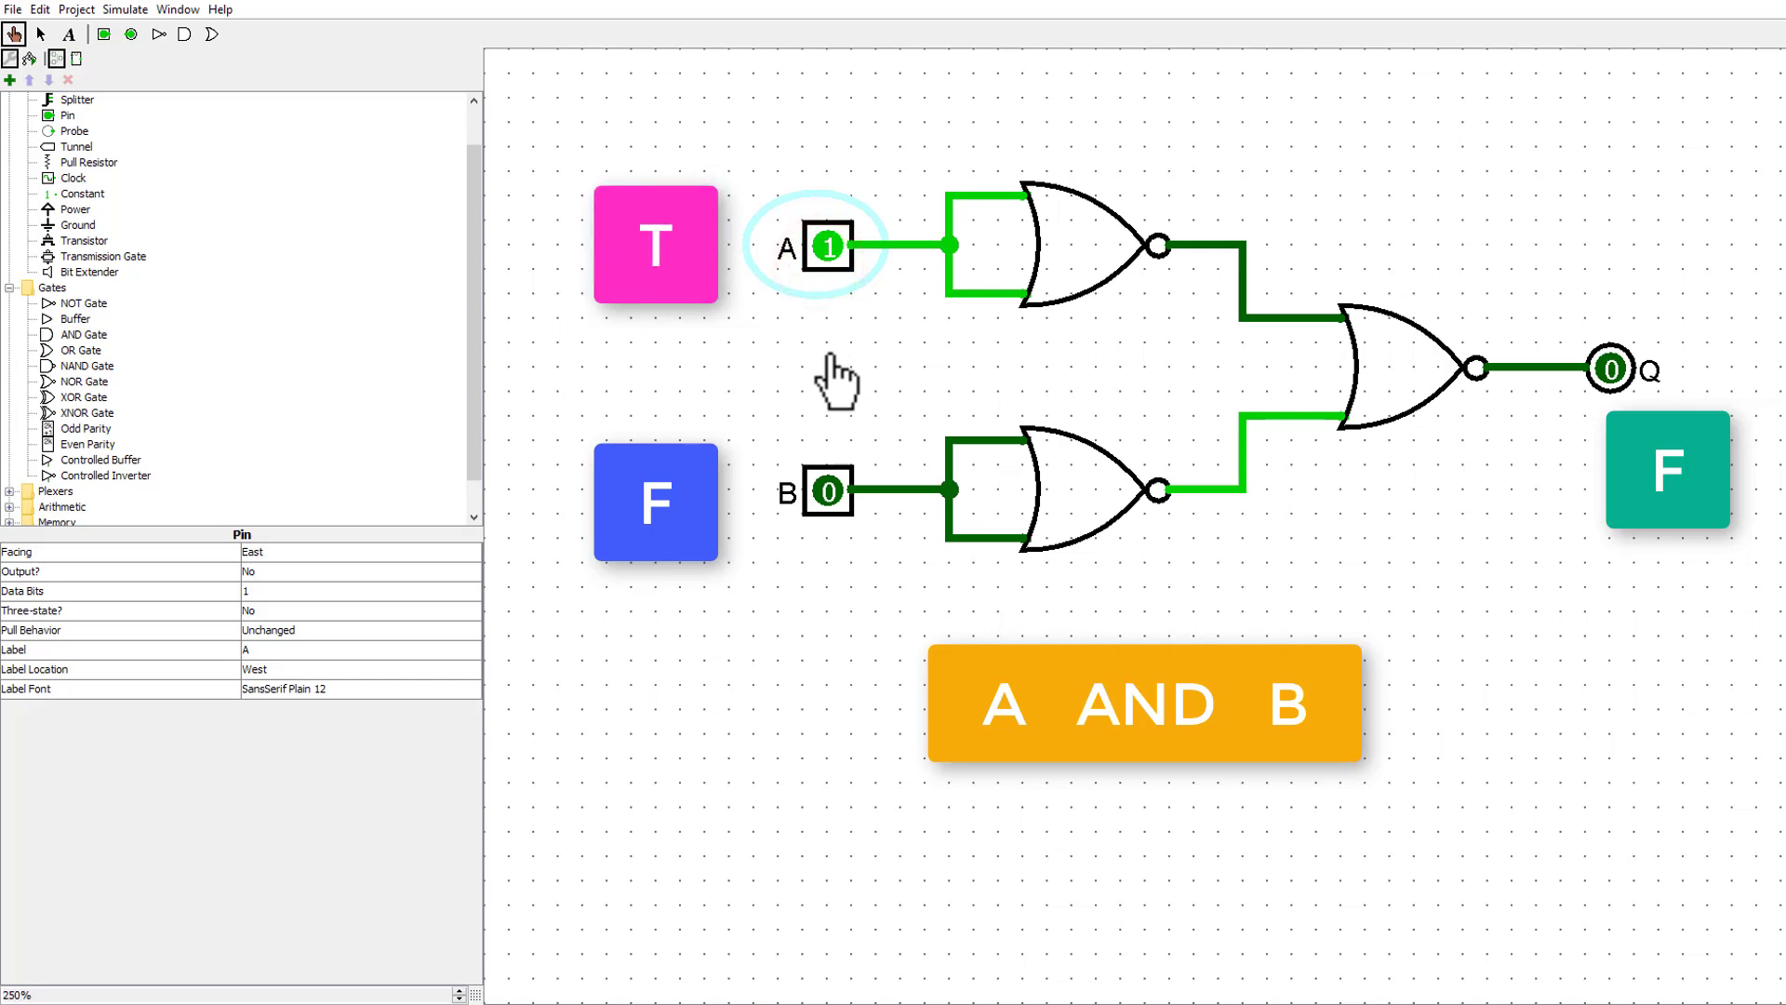
{"action": "left_click", "coordinate": [835, 483]}
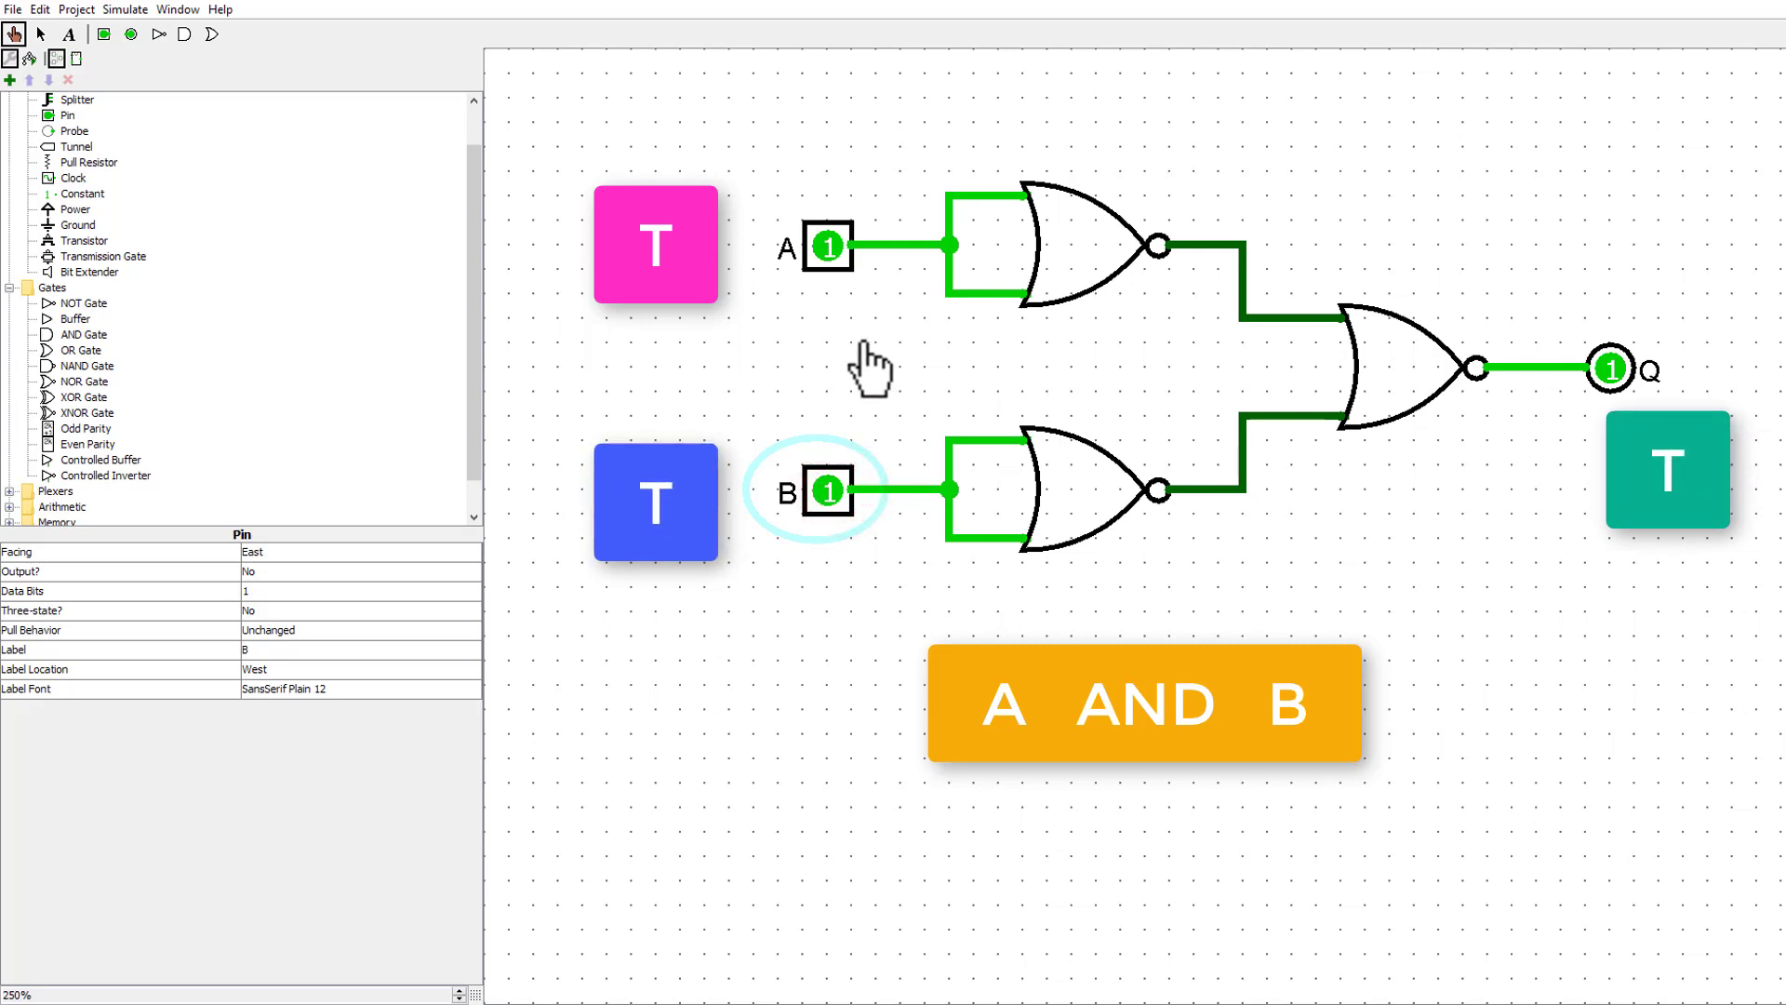
{"action": "left_click", "coordinate": [836, 261]}
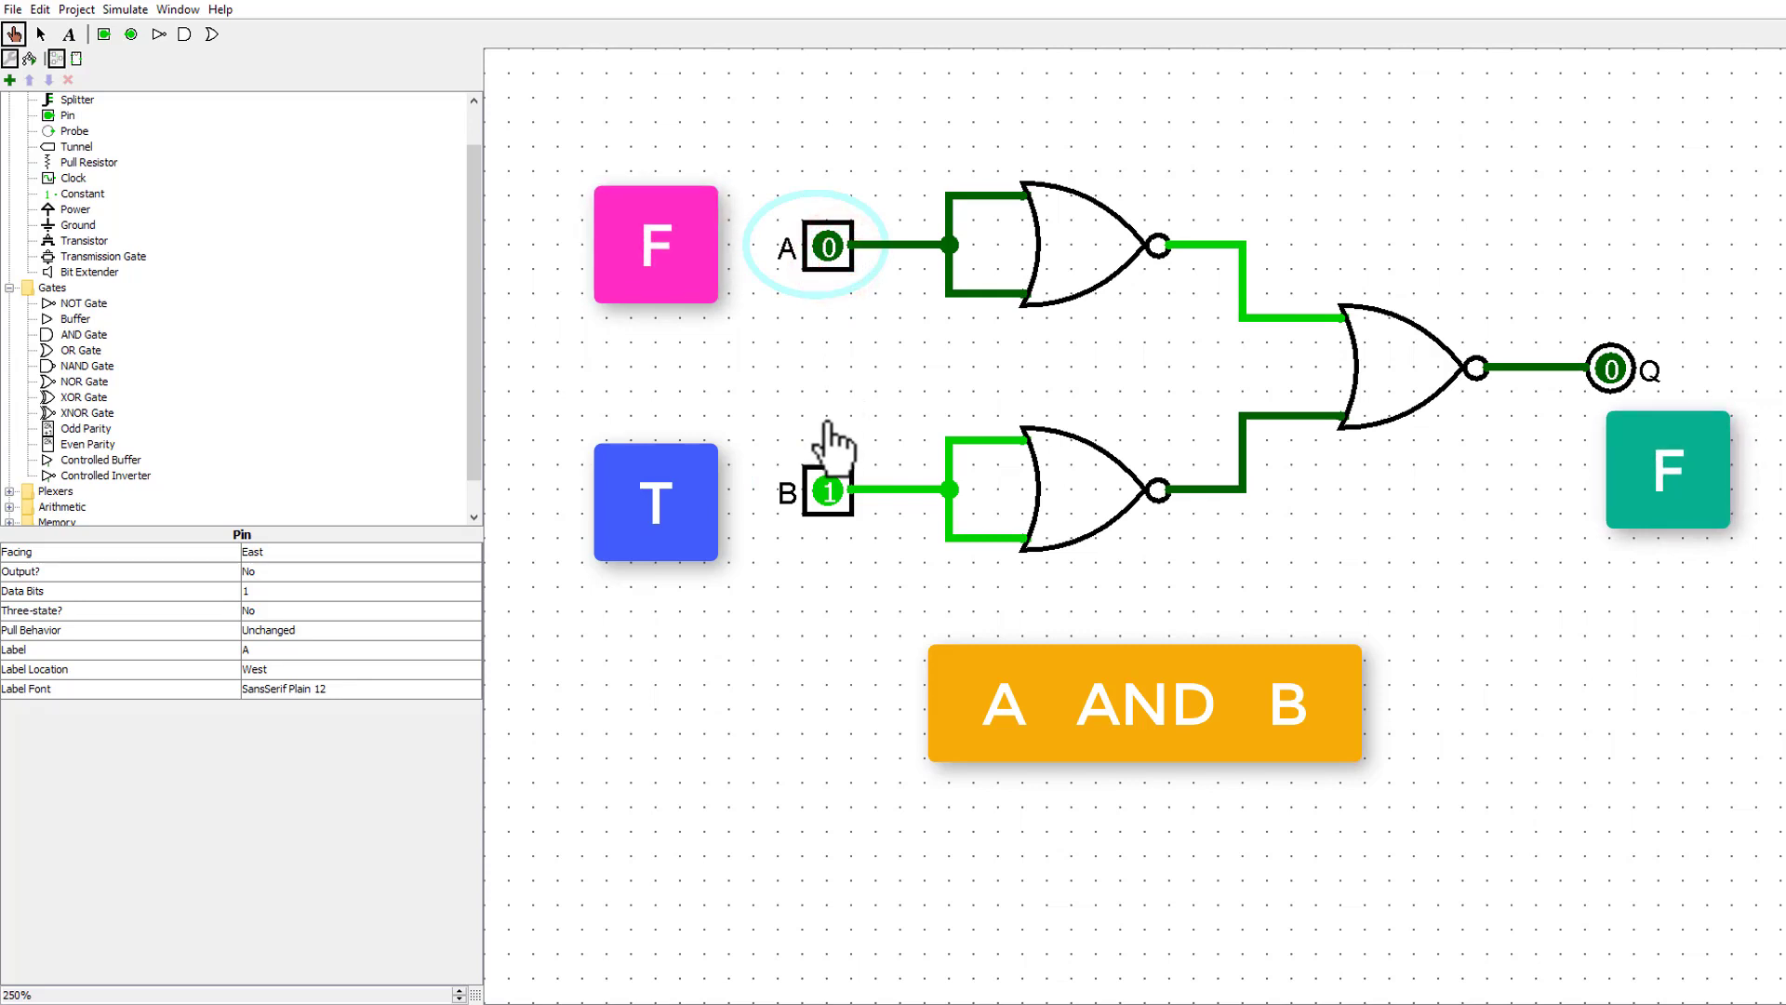
{"action": "left_click", "coordinate": [831, 490]}
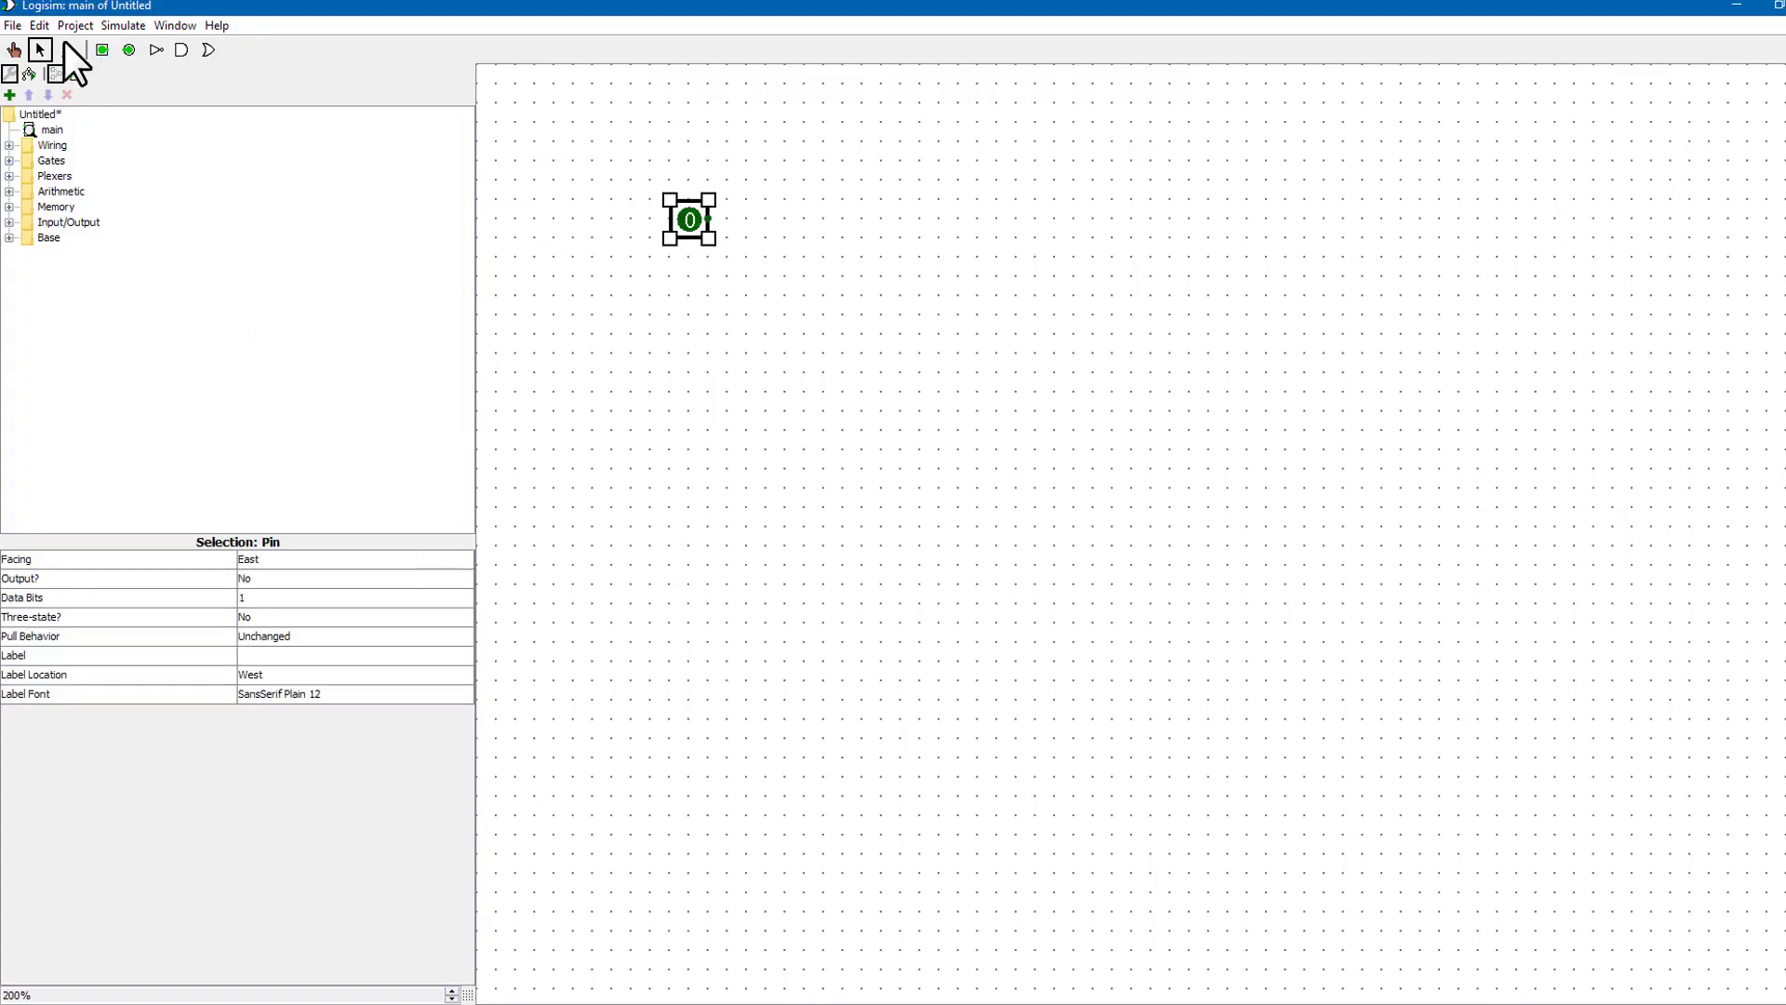
{"action": "left_click", "coordinate": [102, 50]}
- Place two input pins with a NOT gate beside each, wiring the upper pin to its inverter
{"action": "left_click", "coordinate": [709, 335]}
{"action": "left_click", "coordinate": [648, 451]}
{"action": "left_click", "coordinate": [9, 160]}
{"action": "left_click", "coordinate": [75, 176]}
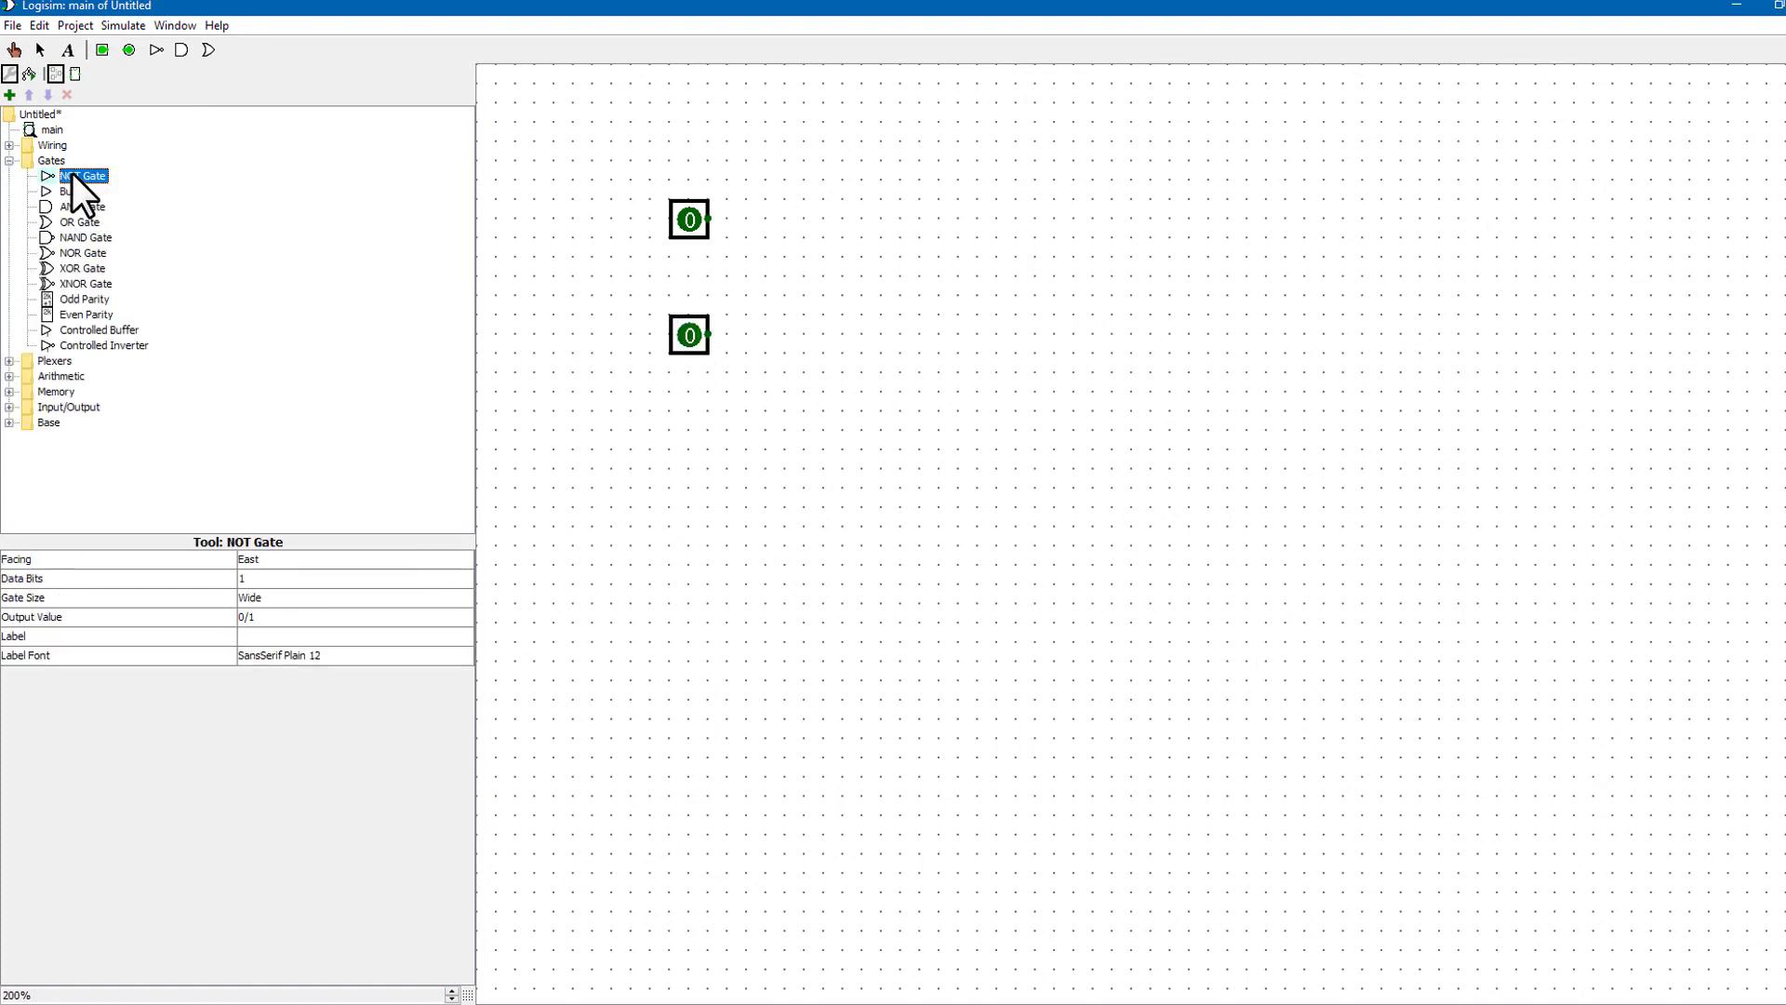
{"action": "left_click", "coordinate": [862, 220]}
{"action": "left_click", "coordinate": [82, 176]}
{"action": "left_click", "coordinate": [861, 334]}
{"action": "left_click_drag", "start_coordinate": [709, 219], "coordinate": [811, 216]}
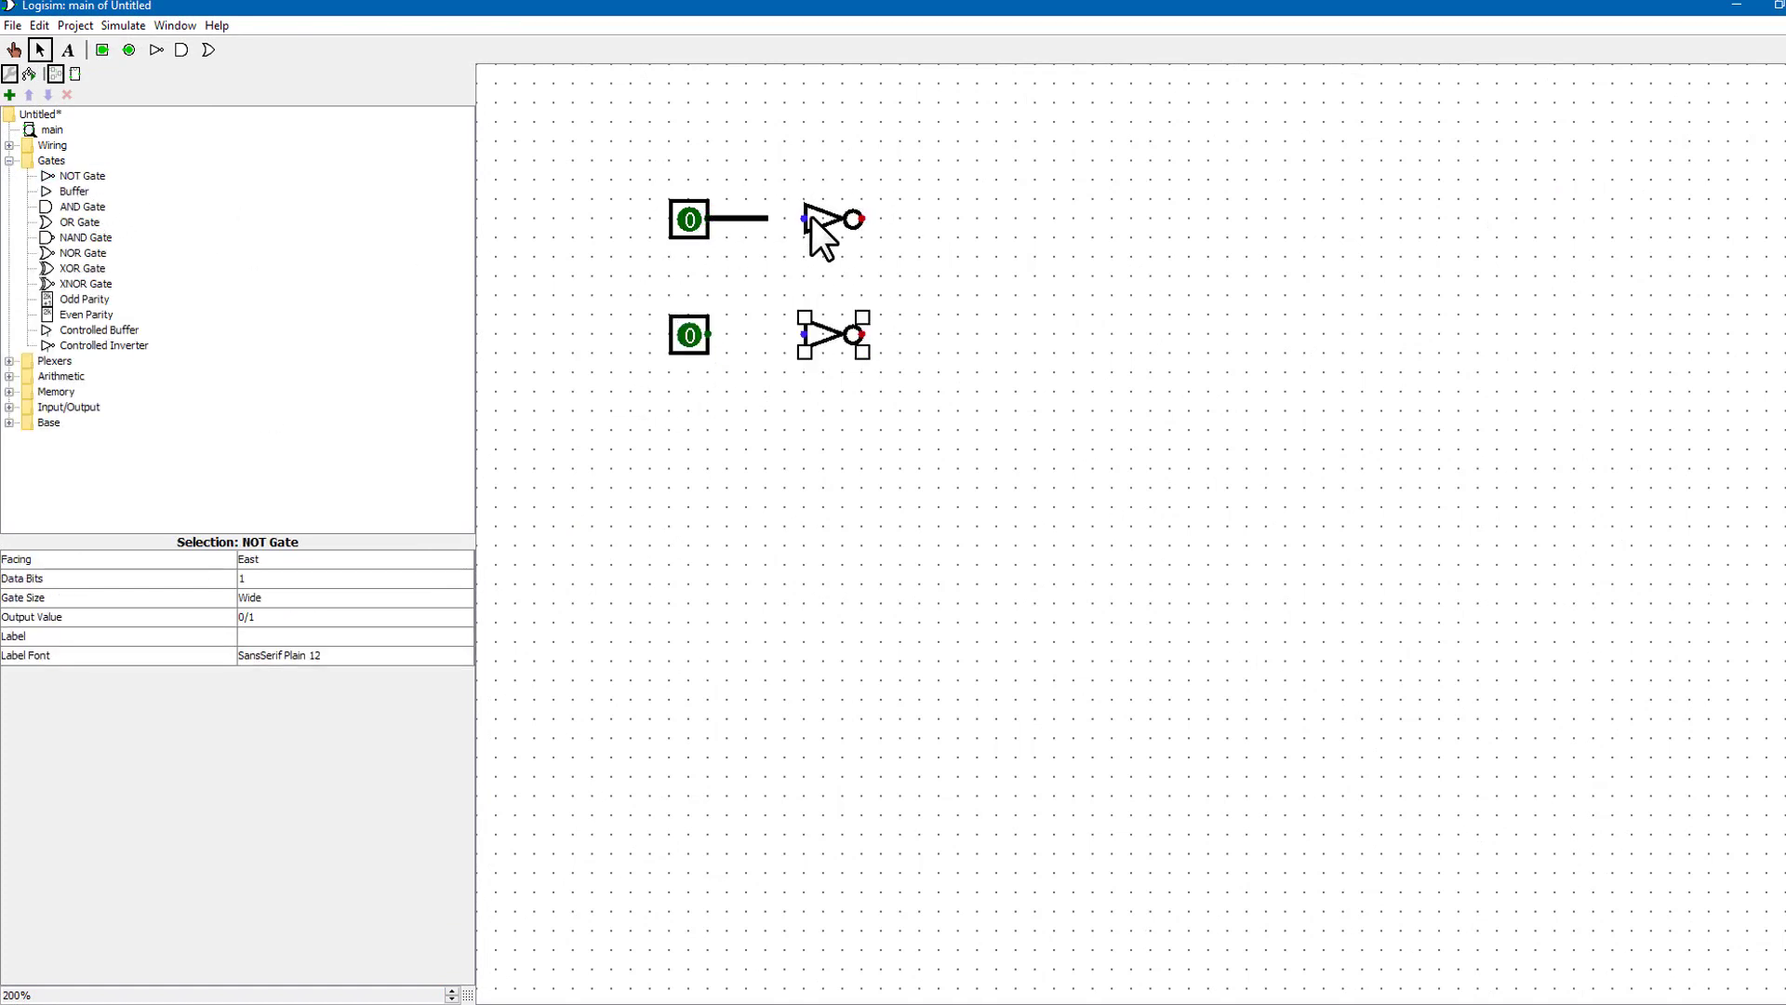
- Label the upper input pin A and the lower input pin B
{"action": "left_click", "coordinate": [699, 219]}
{"action": "left_click", "coordinate": [315, 655]}
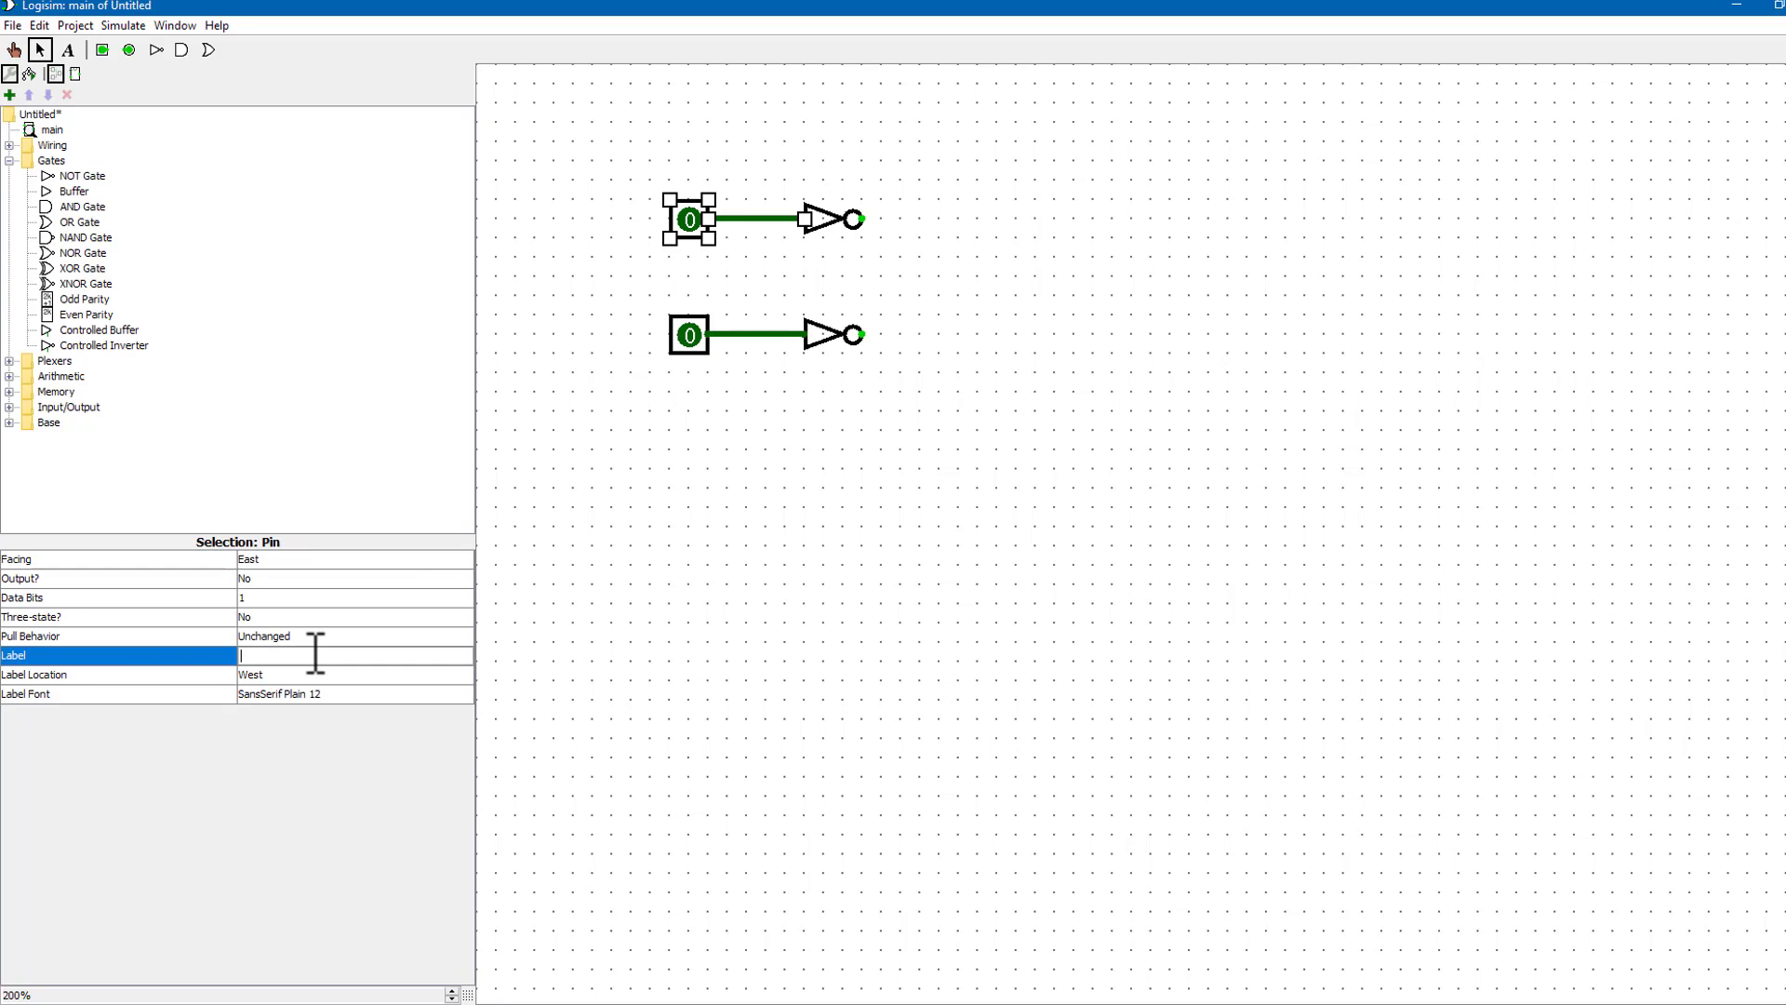
{"action": "type", "text": "A"}
{"action": "key", "text": "Return"}
{"action": "left_click", "coordinate": [688, 335]}
{"action": "left_click", "coordinate": [350, 655]}
{"action": "type", "text": "B"}
{"action": "key", "text": "Return"}
{"action": "left_click", "coordinate": [402, 382]}
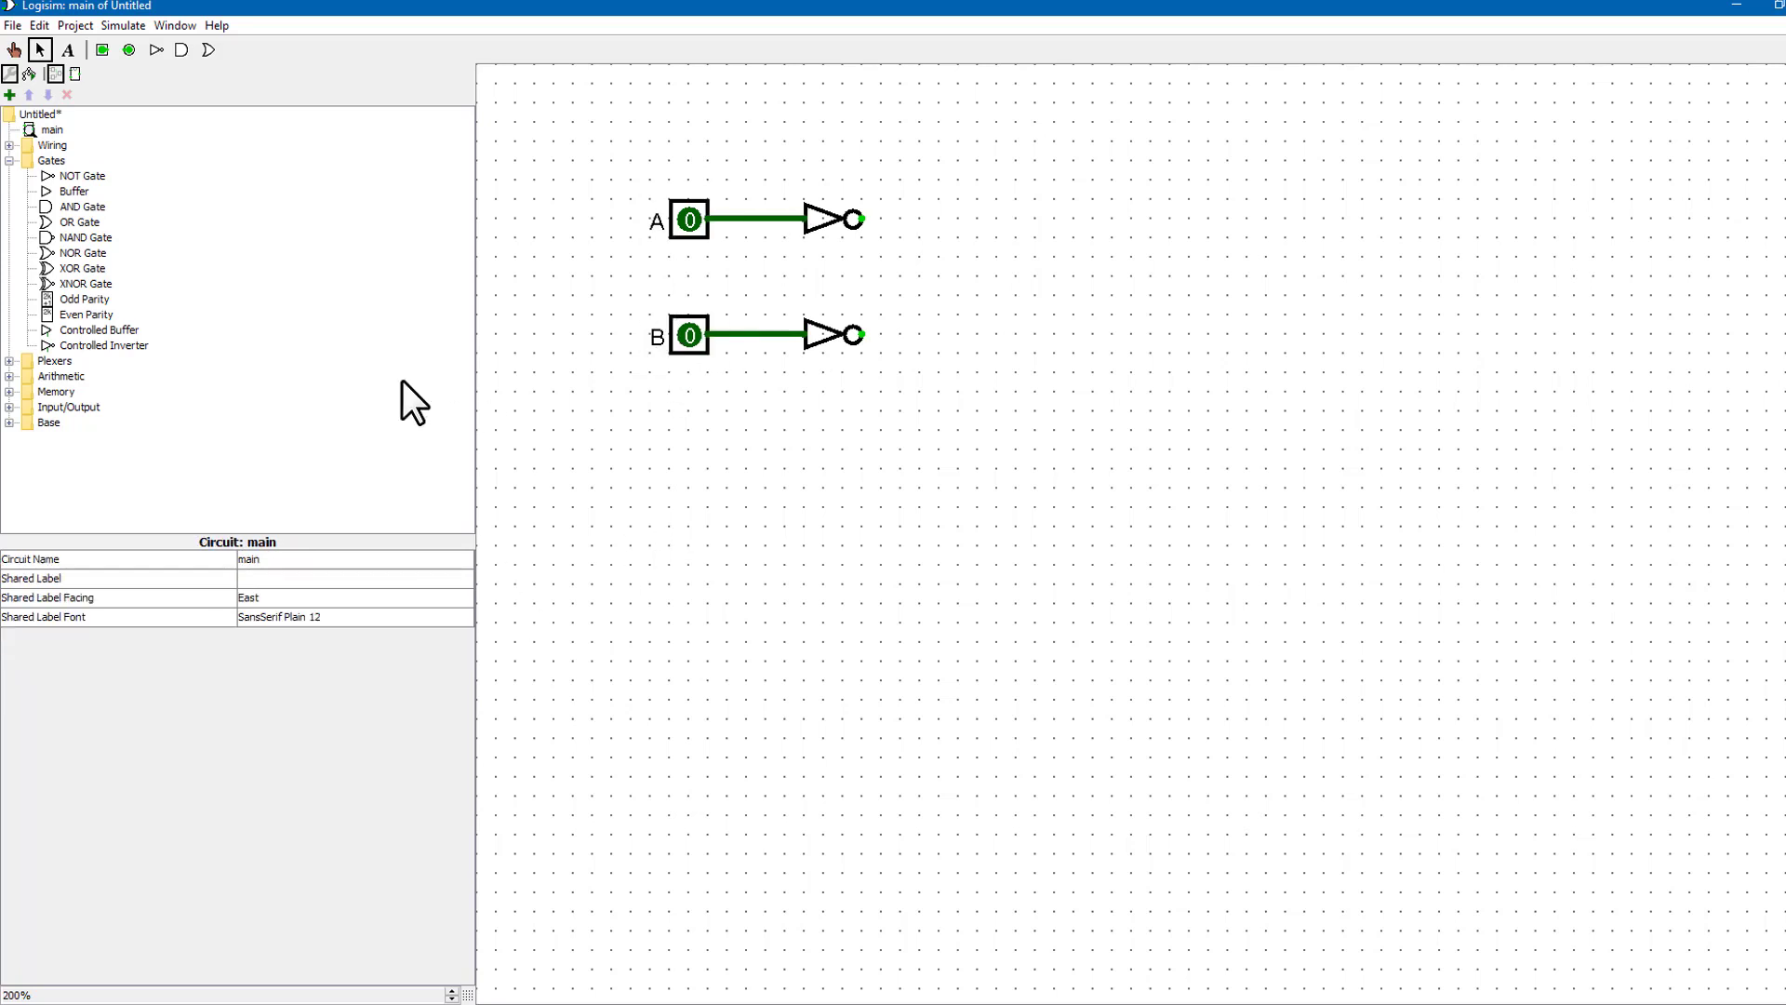
- Add a 2-input NOR gate fed by both inverter outputs, moving pin B up
{"action": "left_click", "coordinate": [80, 222]}
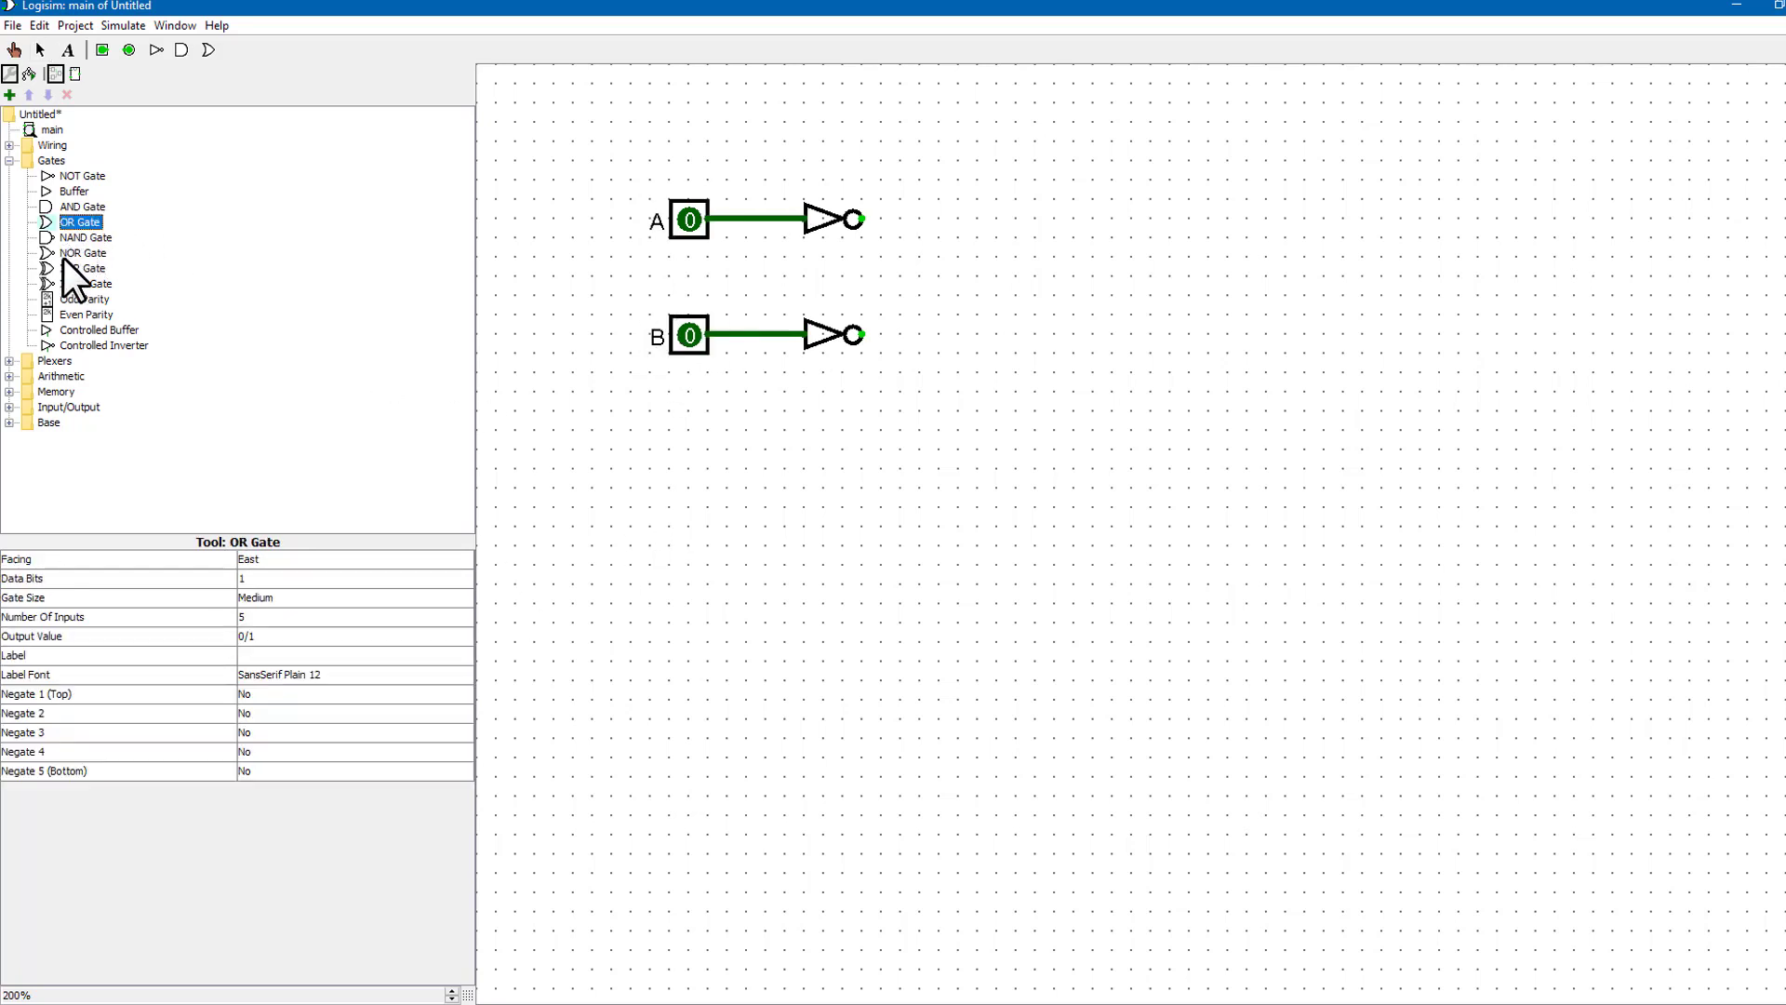
{"action": "left_click", "coordinate": [65, 254]}
{"action": "left_click", "coordinate": [1065, 220]}
{"action": "left_click", "coordinate": [261, 616]}
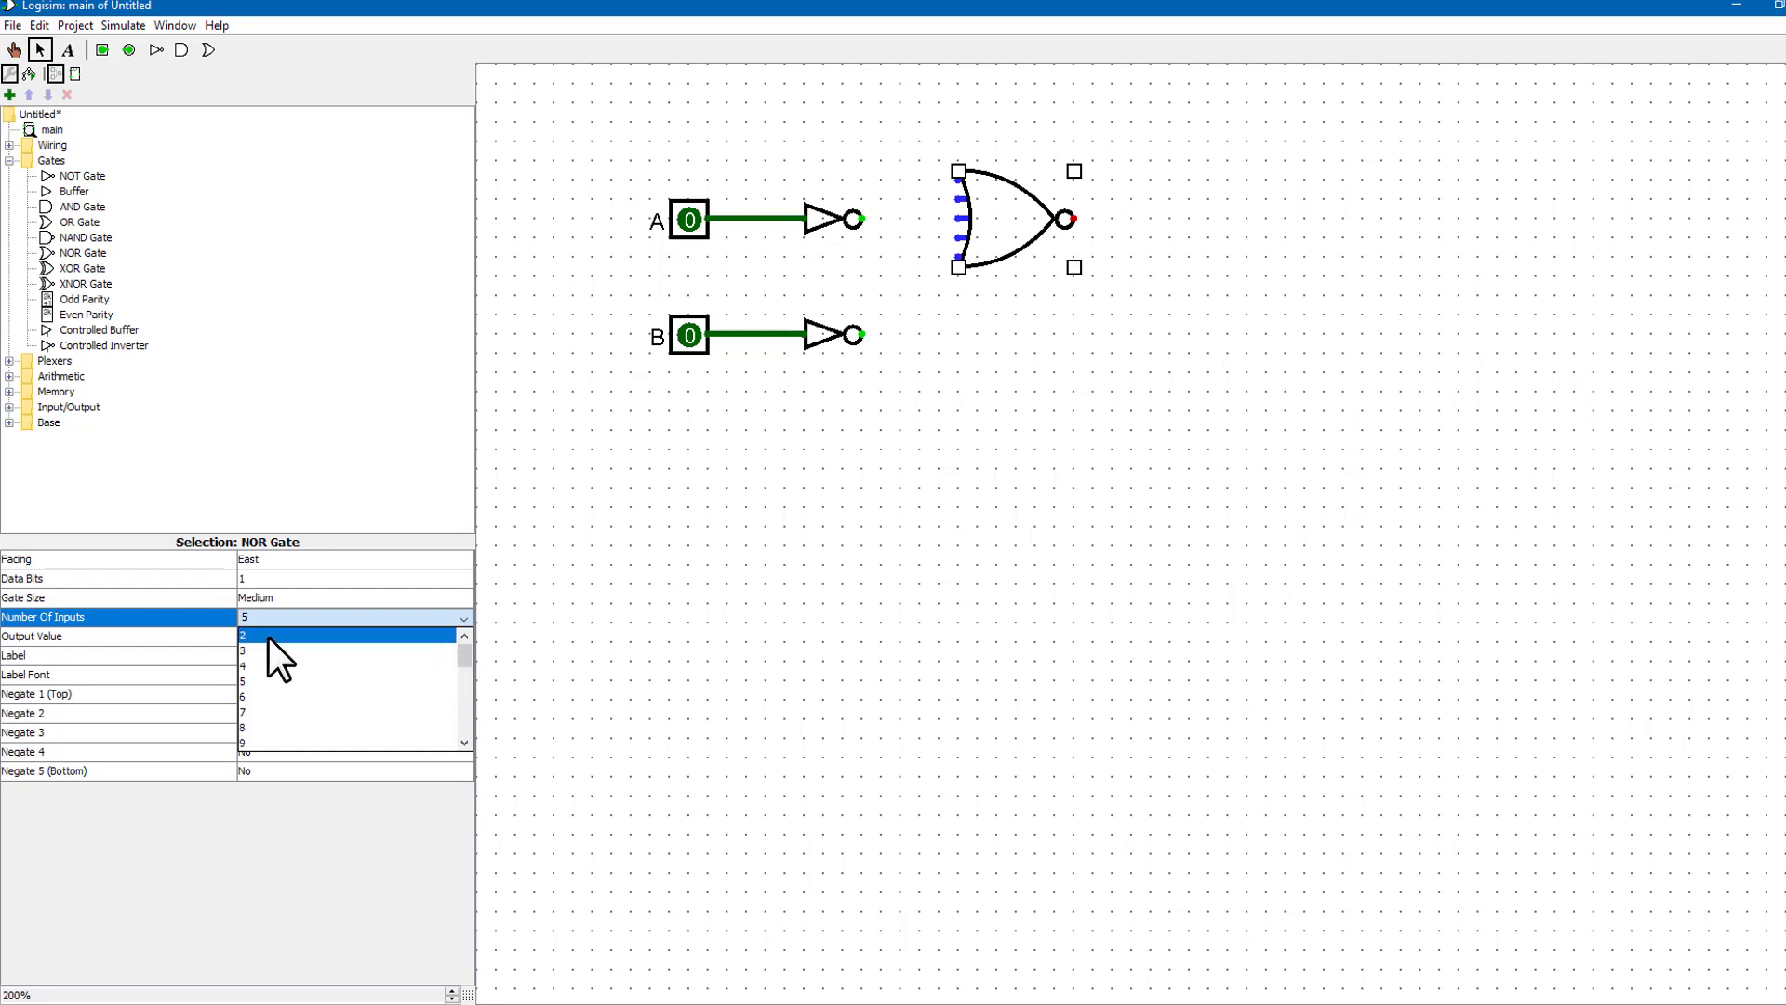
{"action": "left_click", "coordinate": [268, 636]}
{"action": "mouse_move", "coordinate": [853, 218]}
{"action": "left_mouse_down"}
{"action": "mouse_move", "coordinate": [909, 220]}
{"action": "mouse_move", "coordinate": [984, 287]}
{"action": "mouse_move", "coordinate": [984, 257]}
{"action": "left_mouse_up"}
{"action": "left_click_drag", "start_coordinate": [633, 311], "coordinate": [879, 367]}
{"action": "left_click_drag", "start_coordinate": [744, 335], "coordinate": [745, 296]}
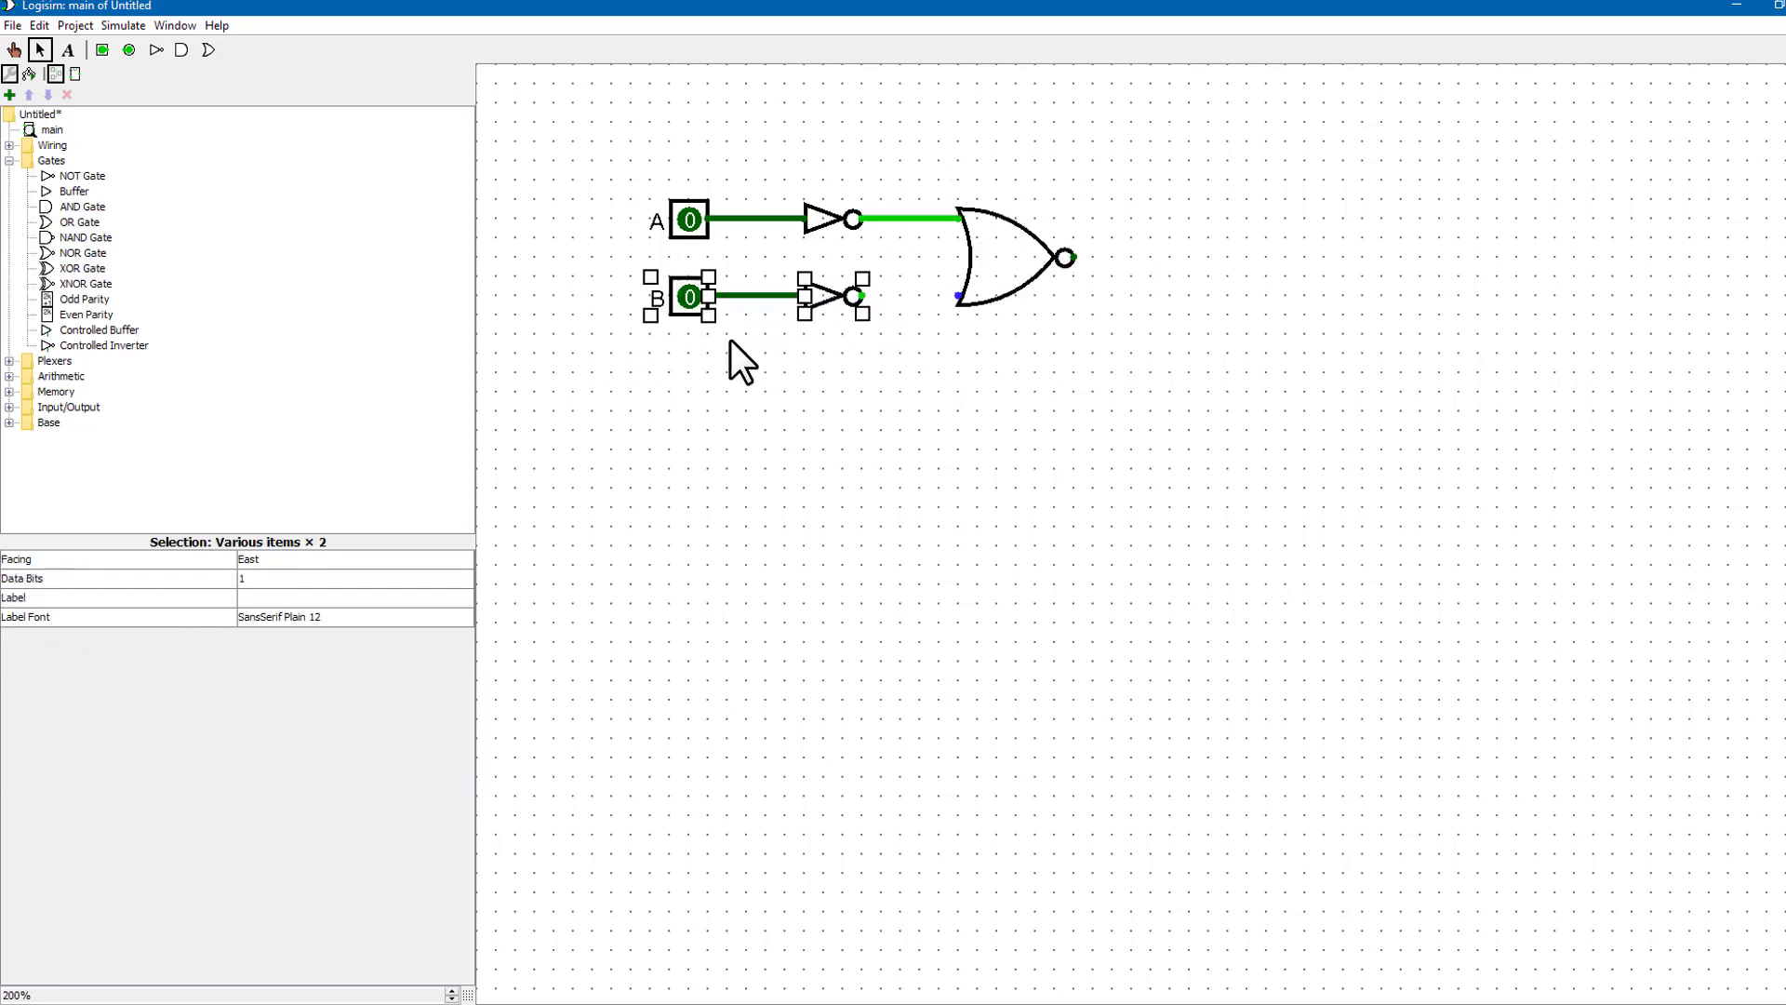
{"action": "left_click_drag", "start_coordinate": [853, 296], "coordinate": [1023, 427]}
- Copy the NOR gate twice, wiring A and B into the second NOR
{"action": "left_click", "coordinate": [1013, 254]}
{"action": "key", "text": "ctrl+c"}
{"action": "key", "text": "ctrl+v"}
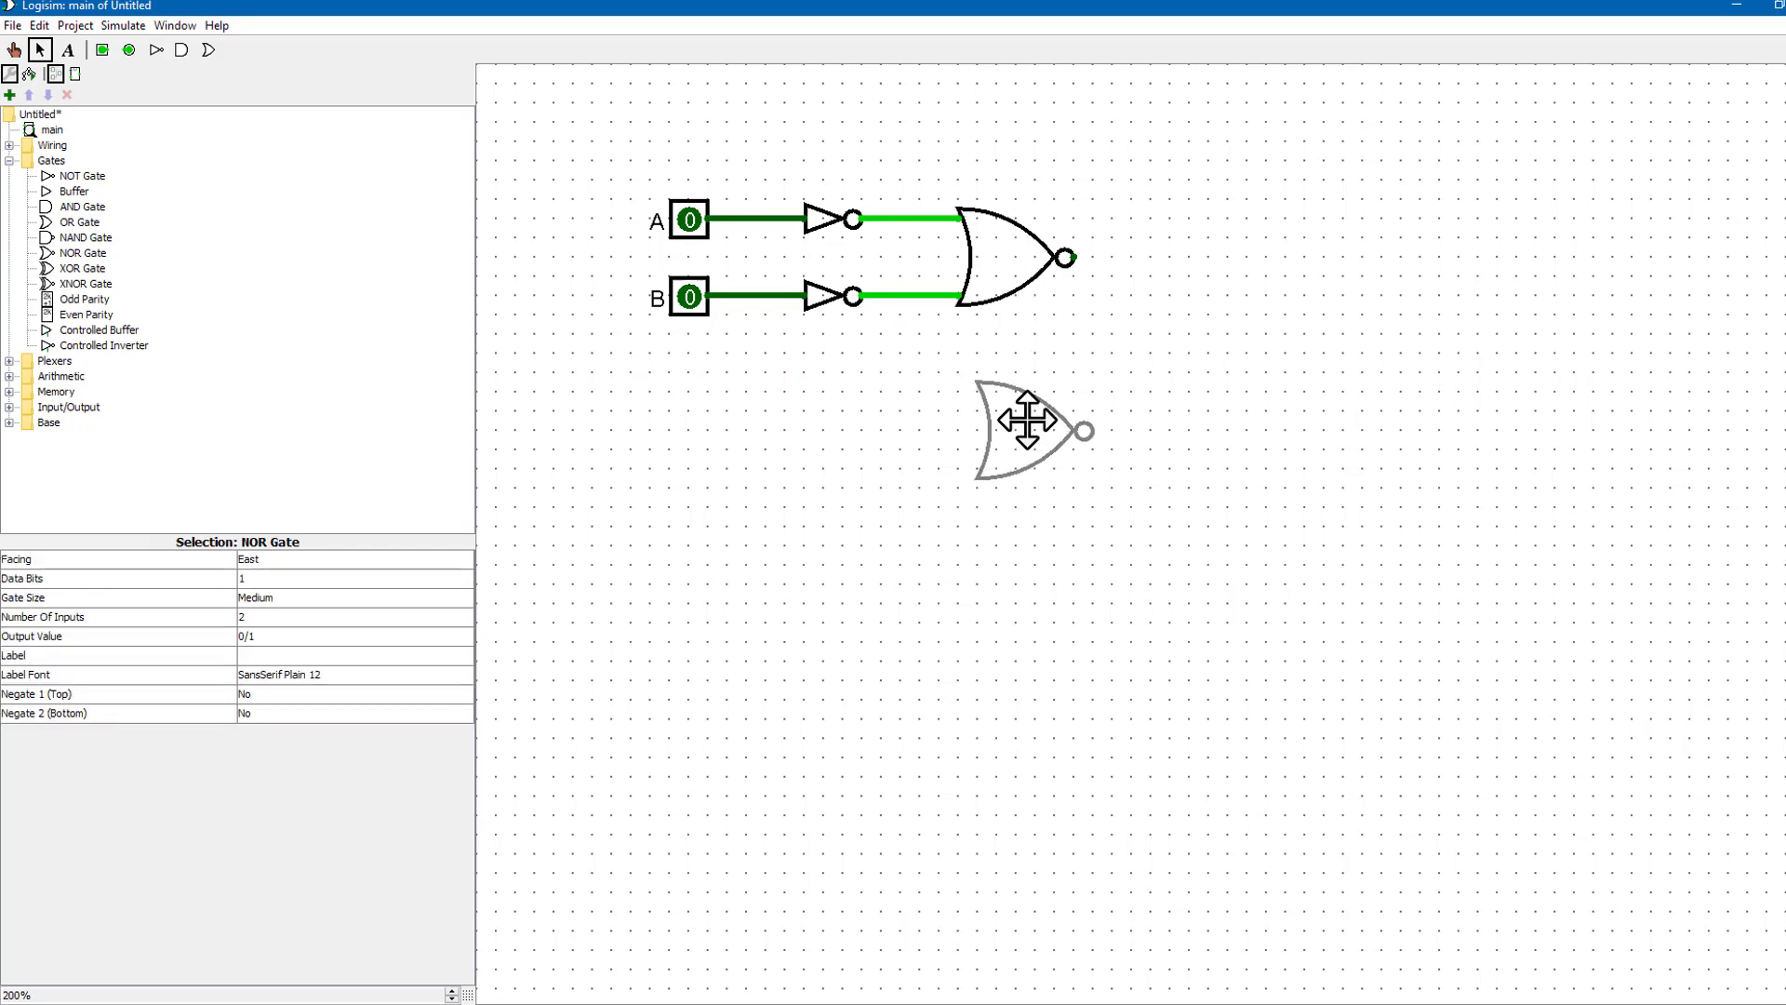
{"action": "left_click", "coordinate": [785, 395]}
{"action": "left_click_drag", "start_coordinate": [763, 388], "coordinate": [958, 391]}
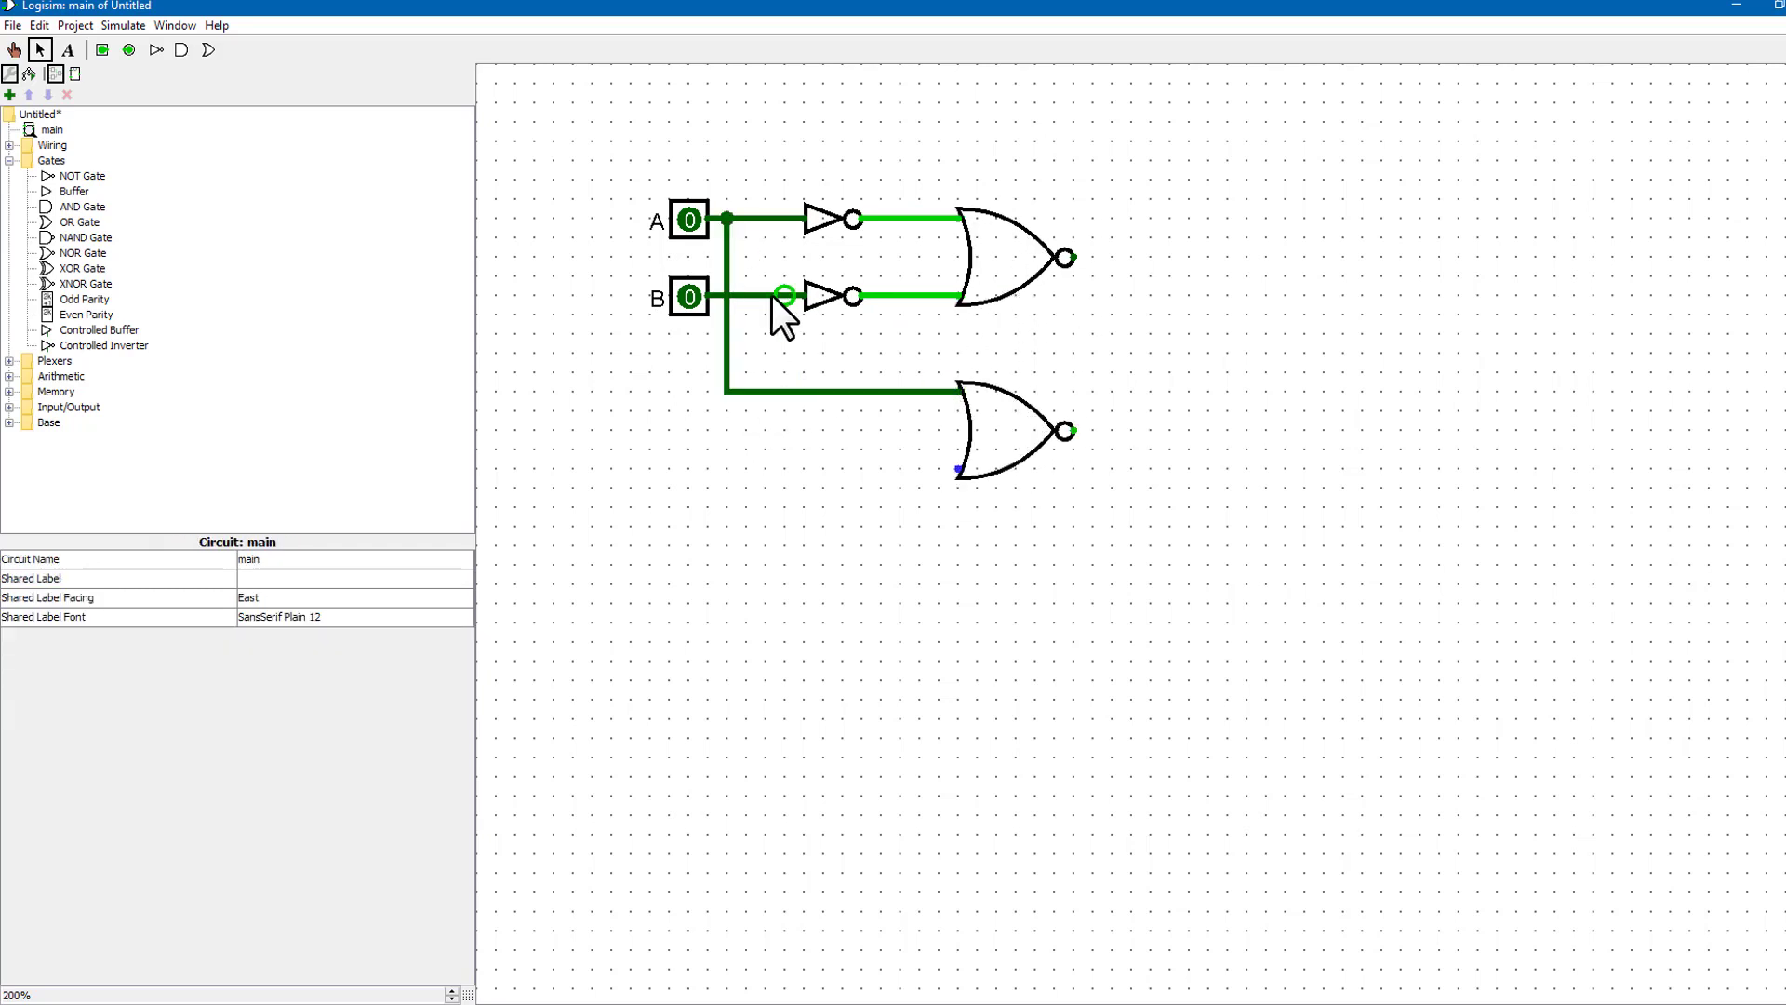
{"action": "mouse_move", "coordinate": [746, 295]}
{"action": "left_mouse_down"}
{"action": "mouse_move", "coordinate": [958, 468]}
{"action": "mouse_move", "coordinate": [1236, 347]}
{"action": "left_mouse_up"}
{"action": "left_click", "coordinate": [1022, 421]}
{"action": "key", "text": "ctrl+c"}
{"action": "key", "text": "ctrl+v"}
{"action": "left_click", "coordinate": [1154, 297]}
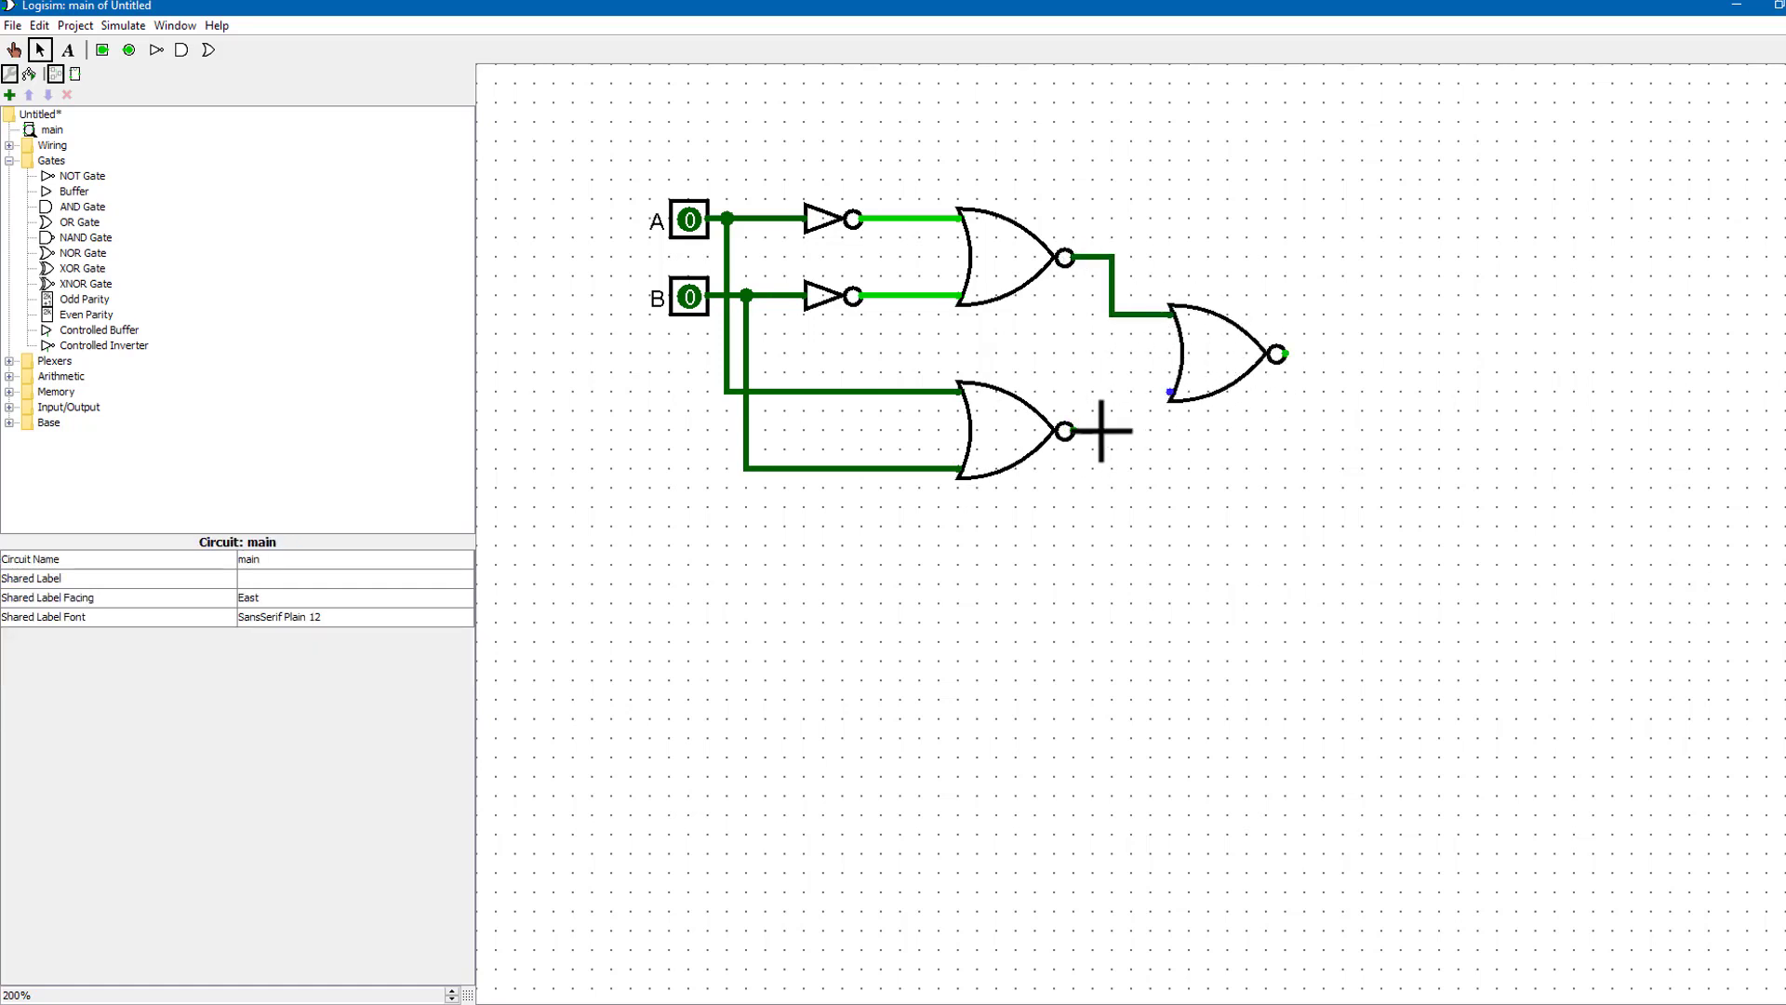
- Add a NOT gate after the final NOR, followed by an output pin
{"action": "left_click", "coordinate": [84, 176]}
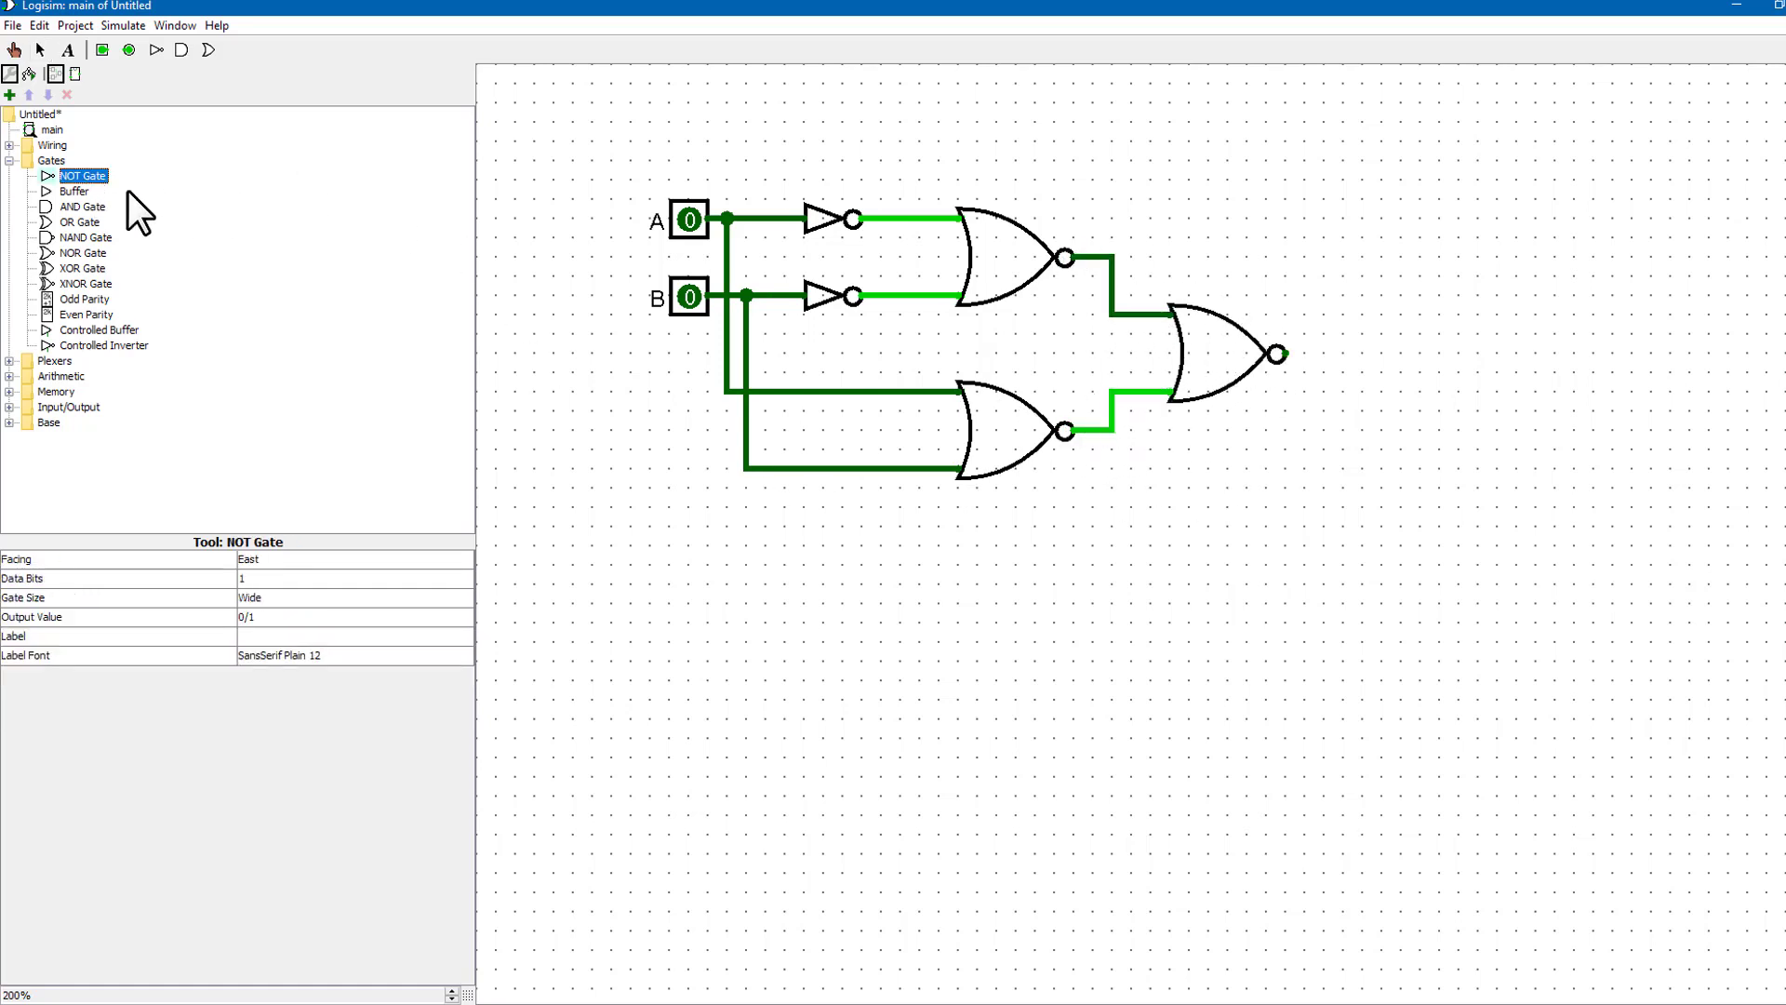
{"action": "left_click", "coordinate": [1391, 354]}
{"action": "left_click", "coordinate": [129, 49]}
{"action": "left_click", "coordinate": [1463, 354]}
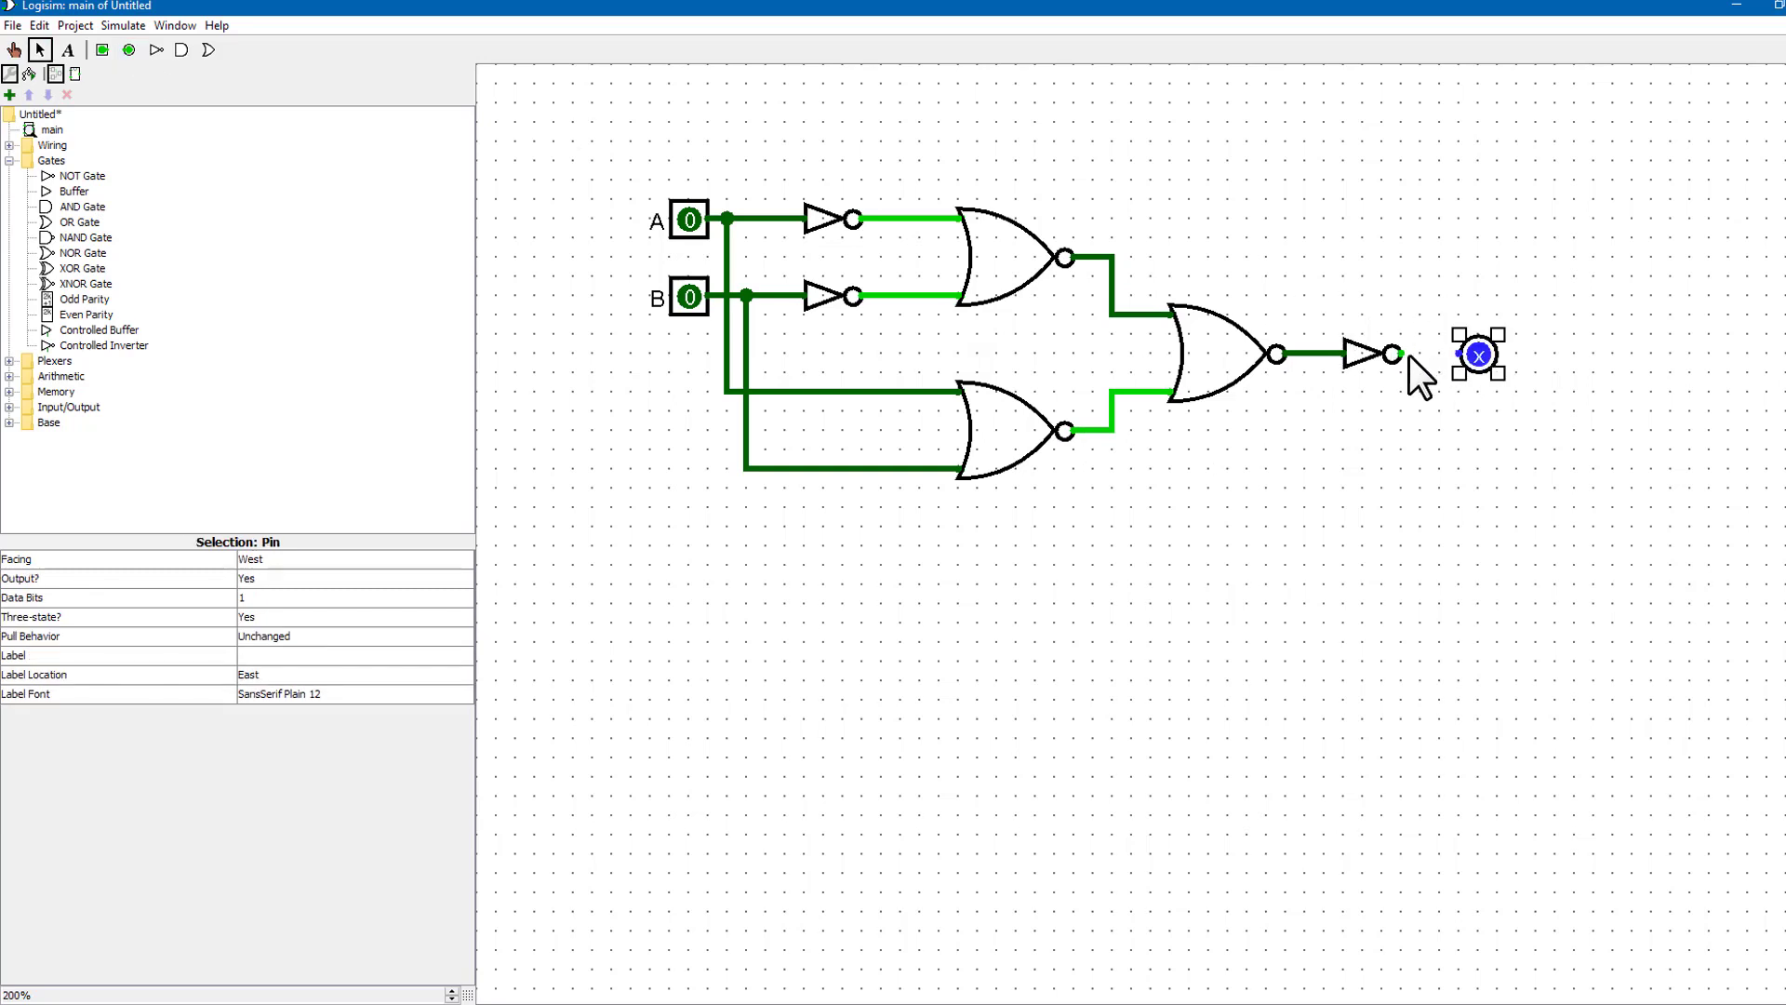
{"action": "left_click", "coordinate": [1410, 555]}
{"action": "left_click", "coordinate": [14, 50]}
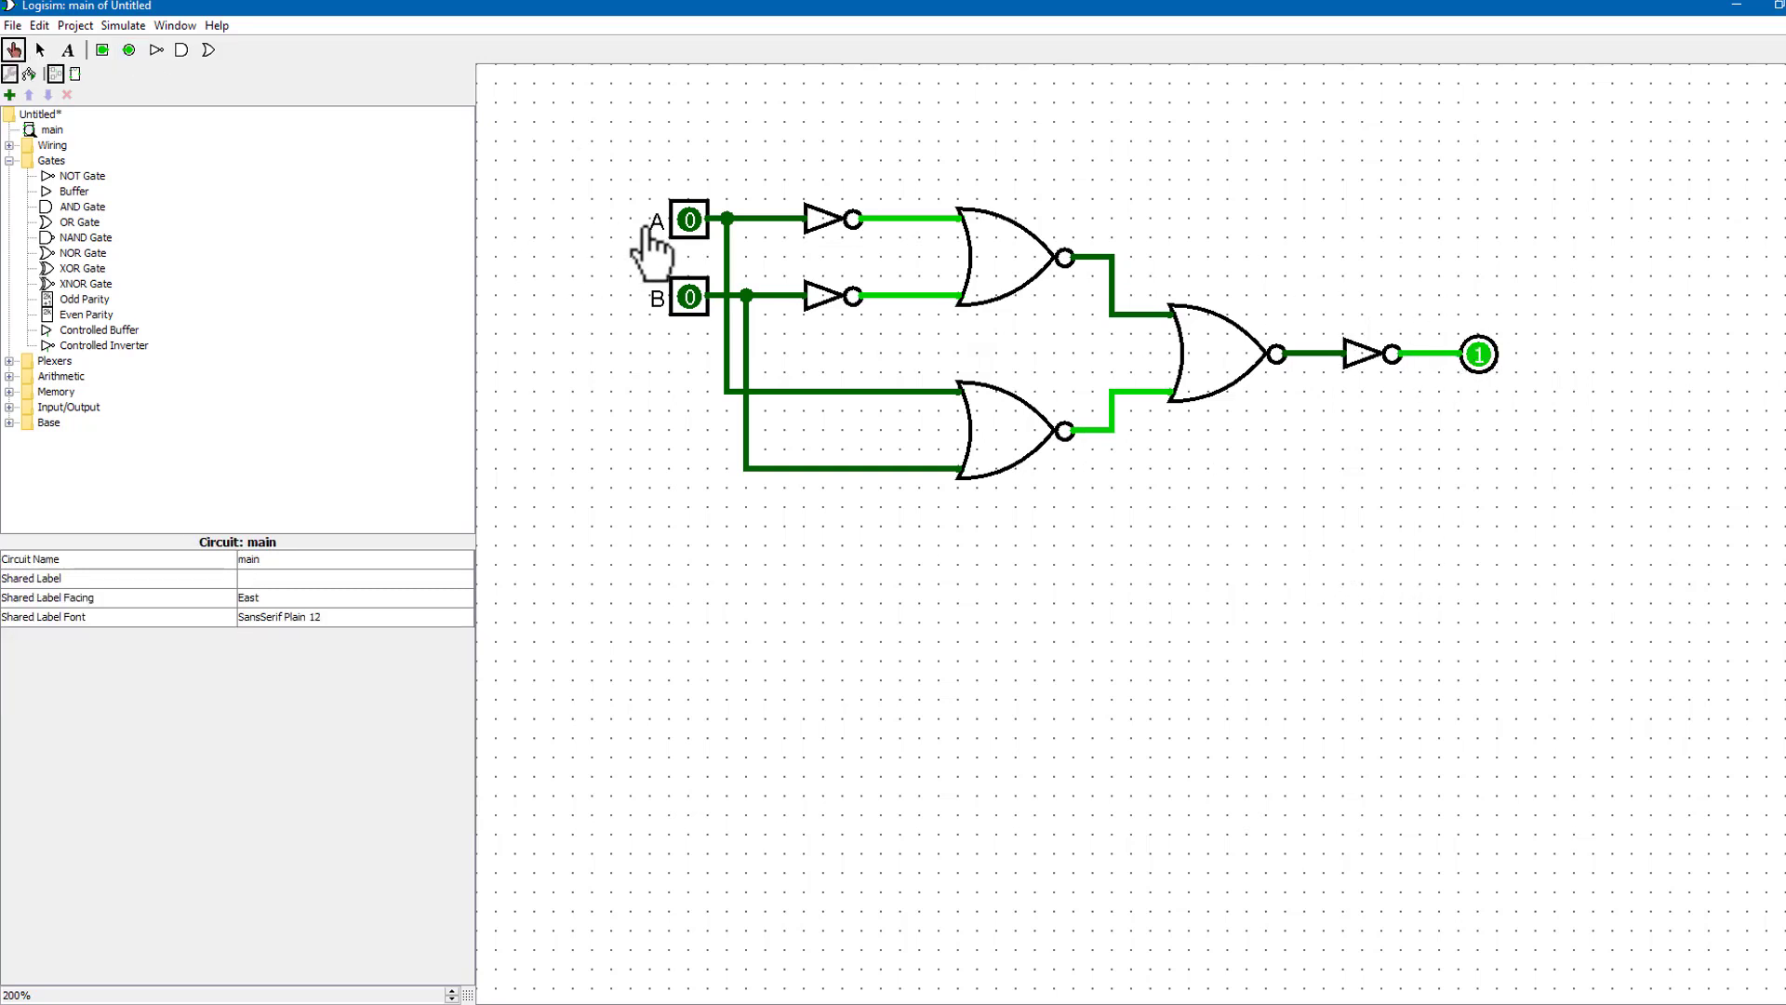
{"action": "left_click", "coordinate": [688, 221]}
{"action": "left_click", "coordinate": [689, 220]}
{"action": "left_click", "coordinate": [690, 298]}
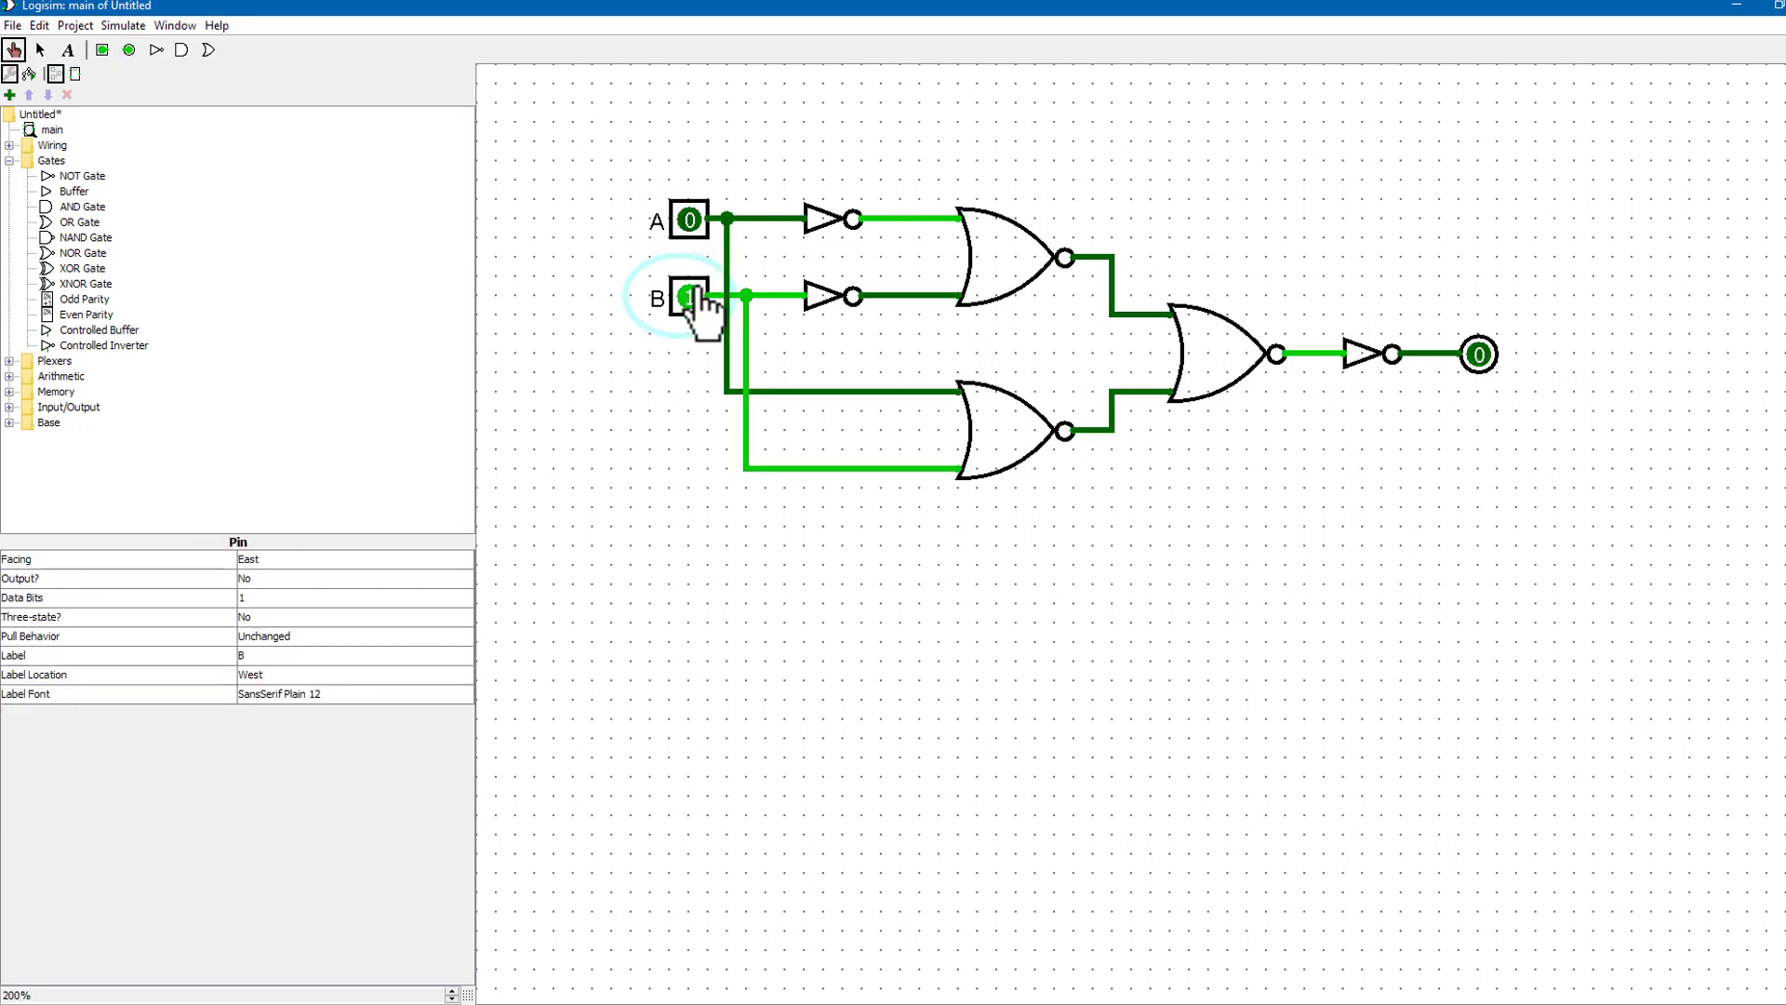
{"action": "left_click", "coordinate": [689, 298]}
{"action": "left_click", "coordinate": [689, 298]}
{"action": "left_click", "coordinate": [689, 220]}
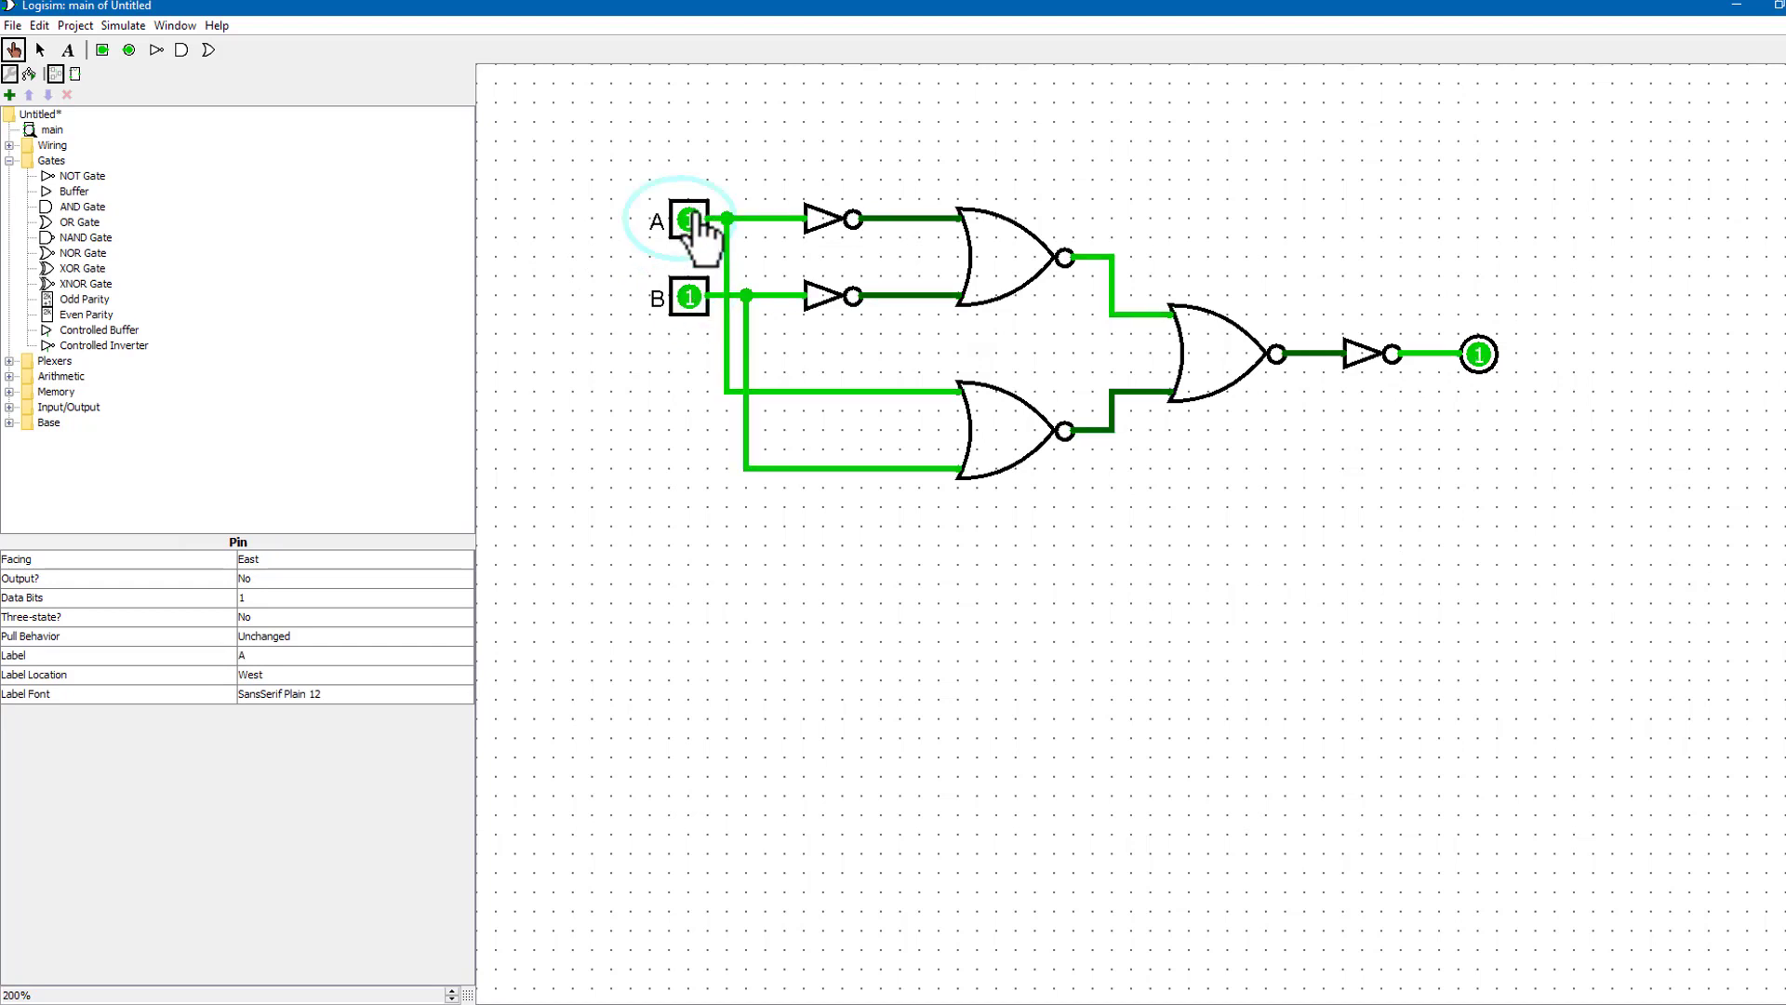
{"action": "left_click", "coordinate": [690, 221]}
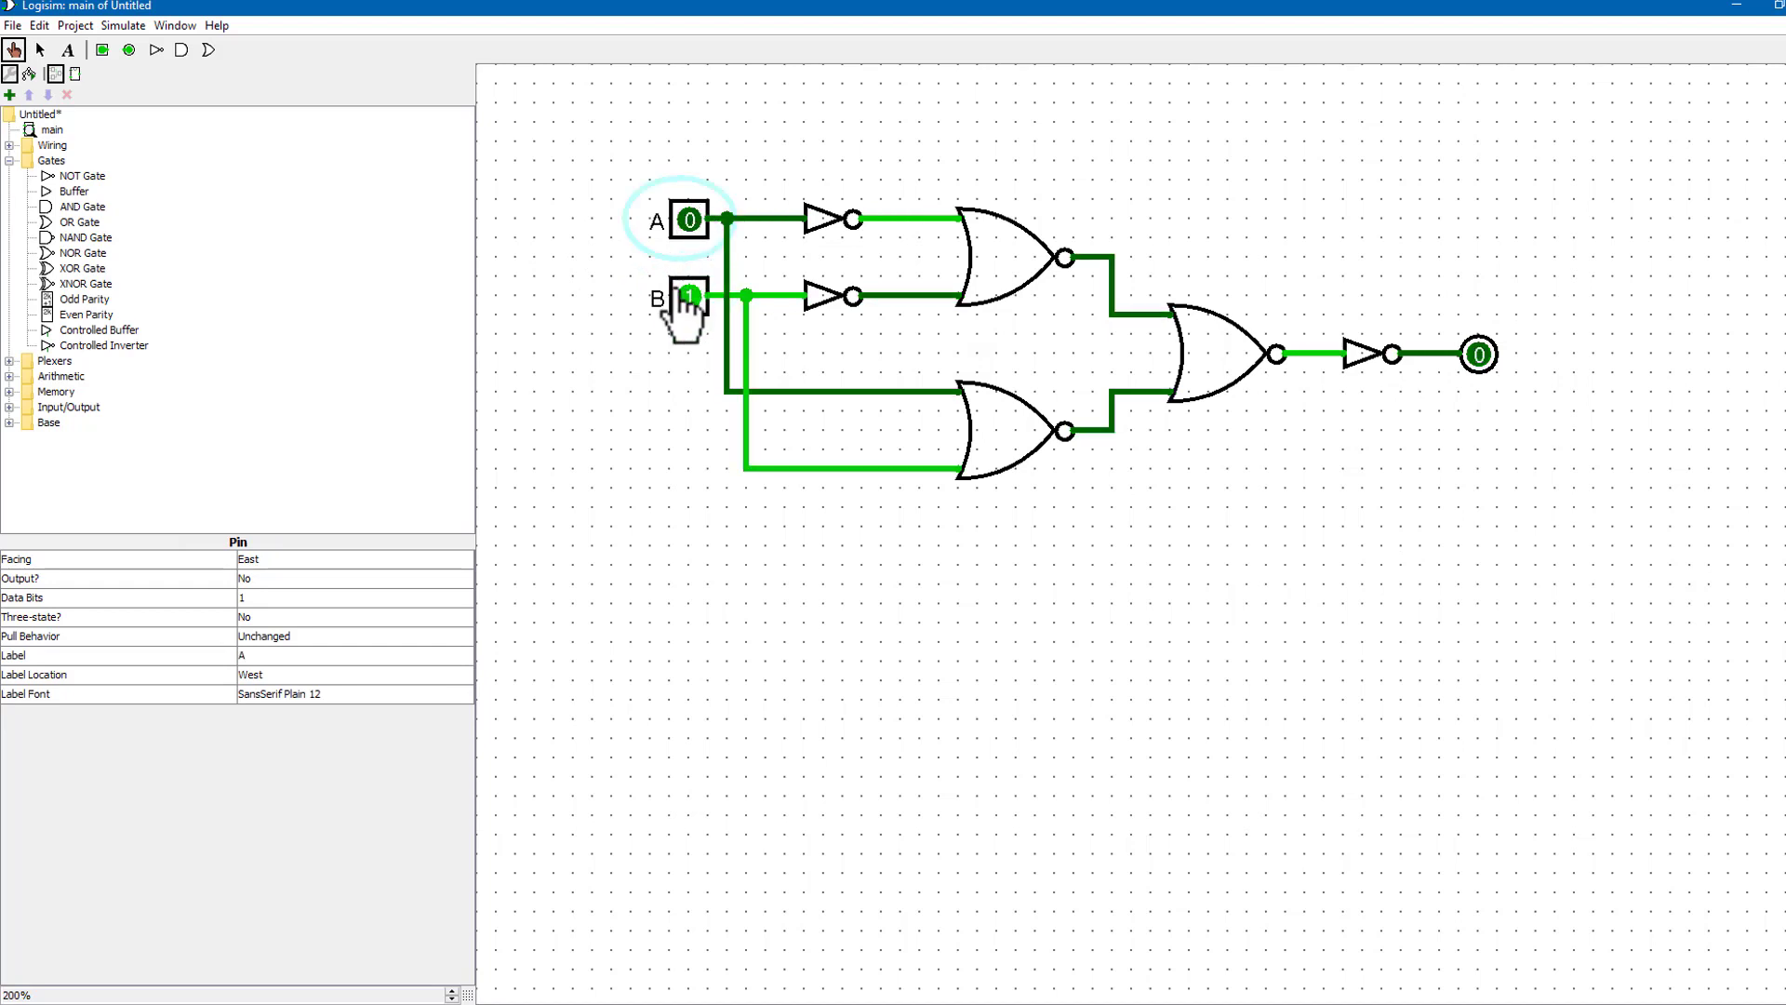
{"action": "left_click", "coordinate": [690, 297]}
{"action": "left_click", "coordinate": [689, 297]}
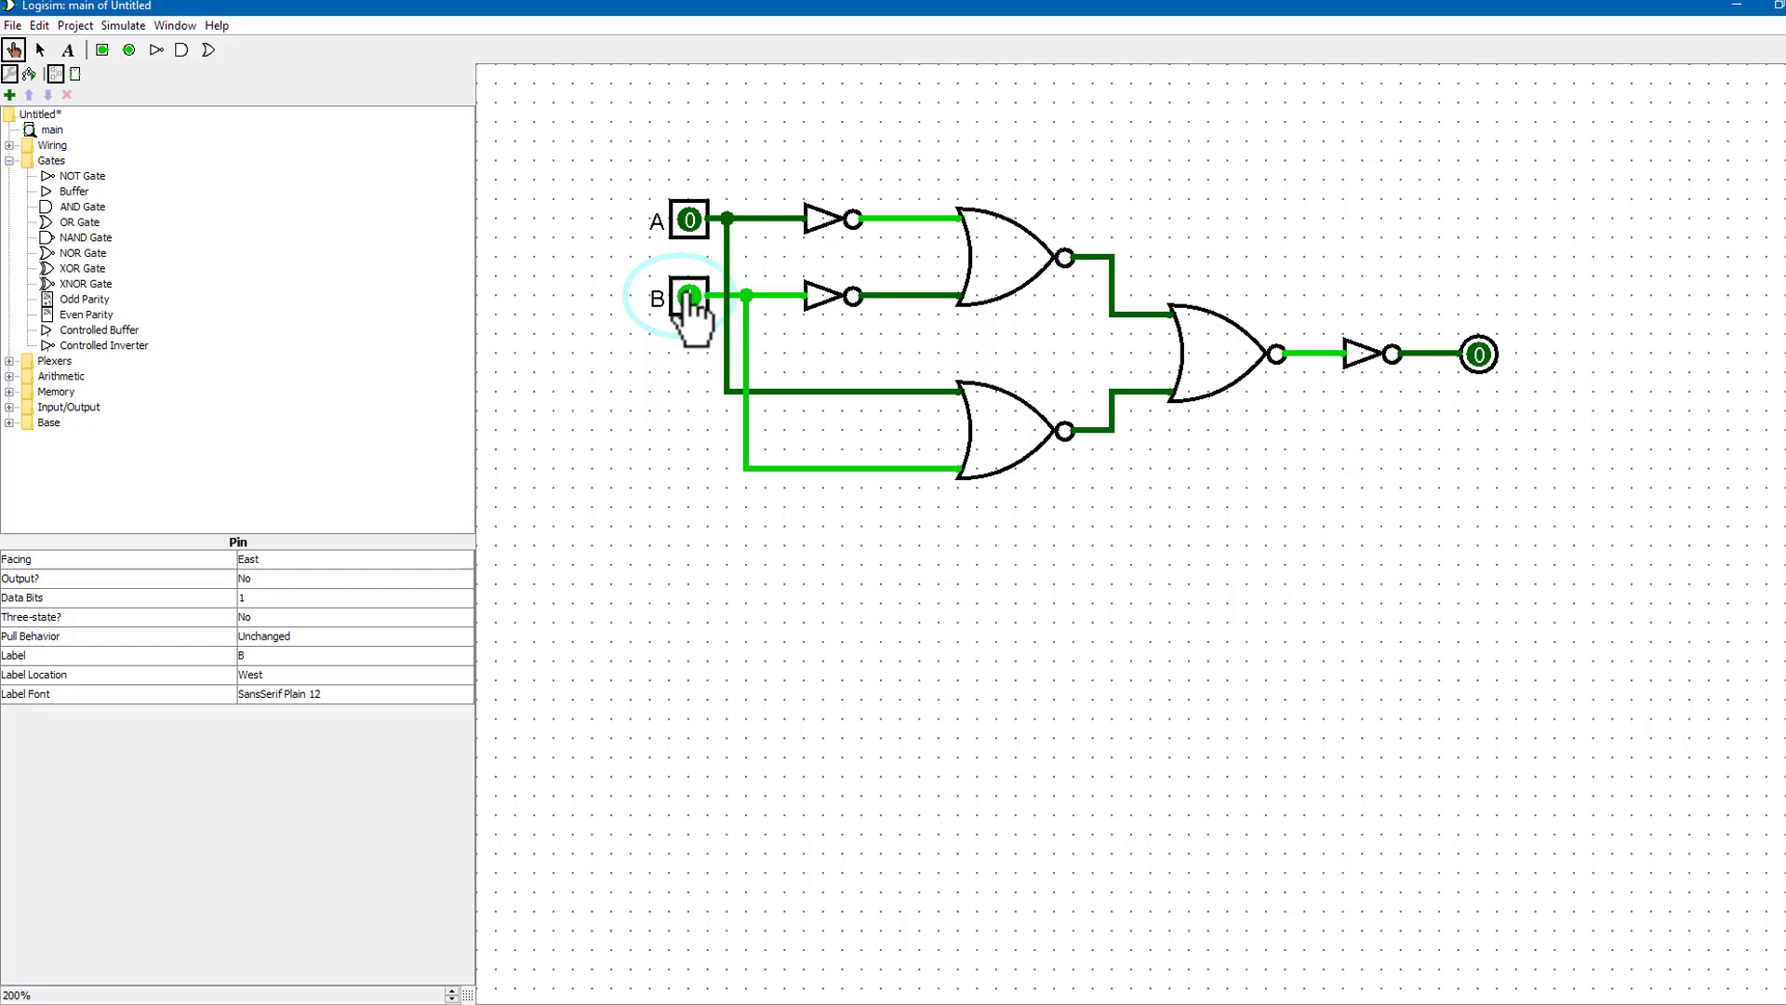
{"action": "left_click", "coordinate": [689, 298]}
{"action": "left_click", "coordinate": [689, 221]}
{"action": "left_click", "coordinate": [689, 220]}
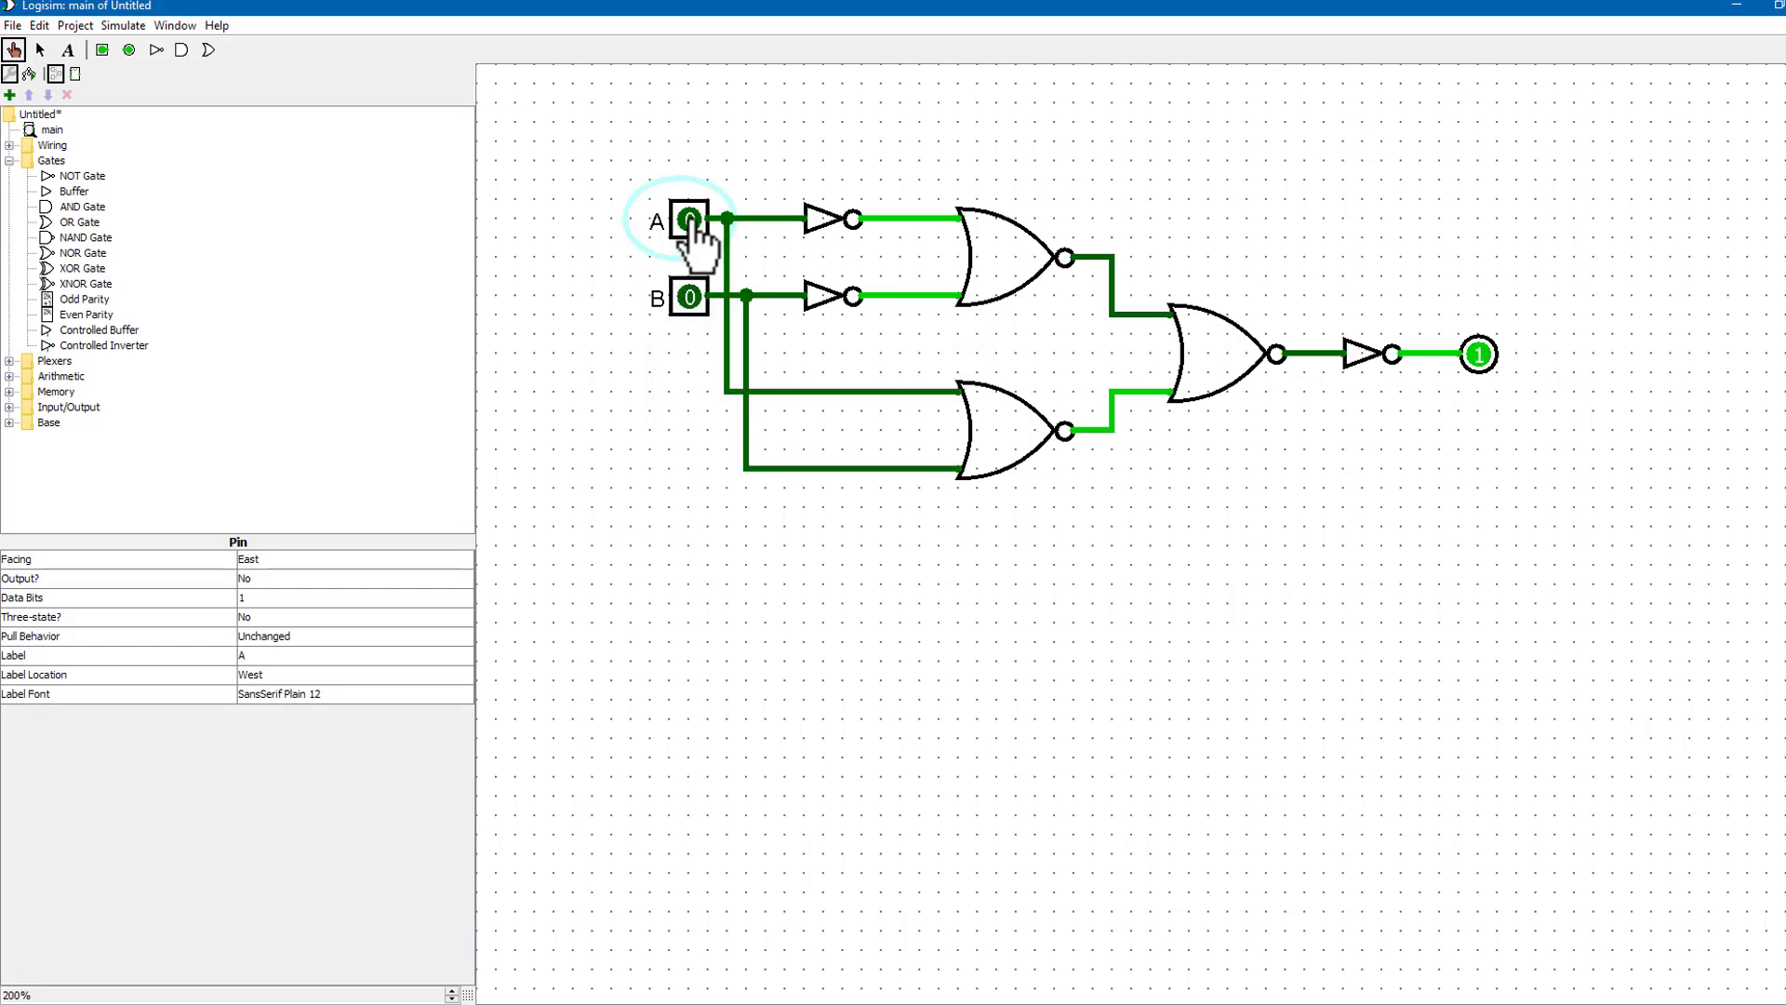
{"action": "left_click", "coordinate": [689, 220]}
{"action": "left_click", "coordinate": [690, 298]}
{"action": "left_click", "coordinate": [690, 298]}
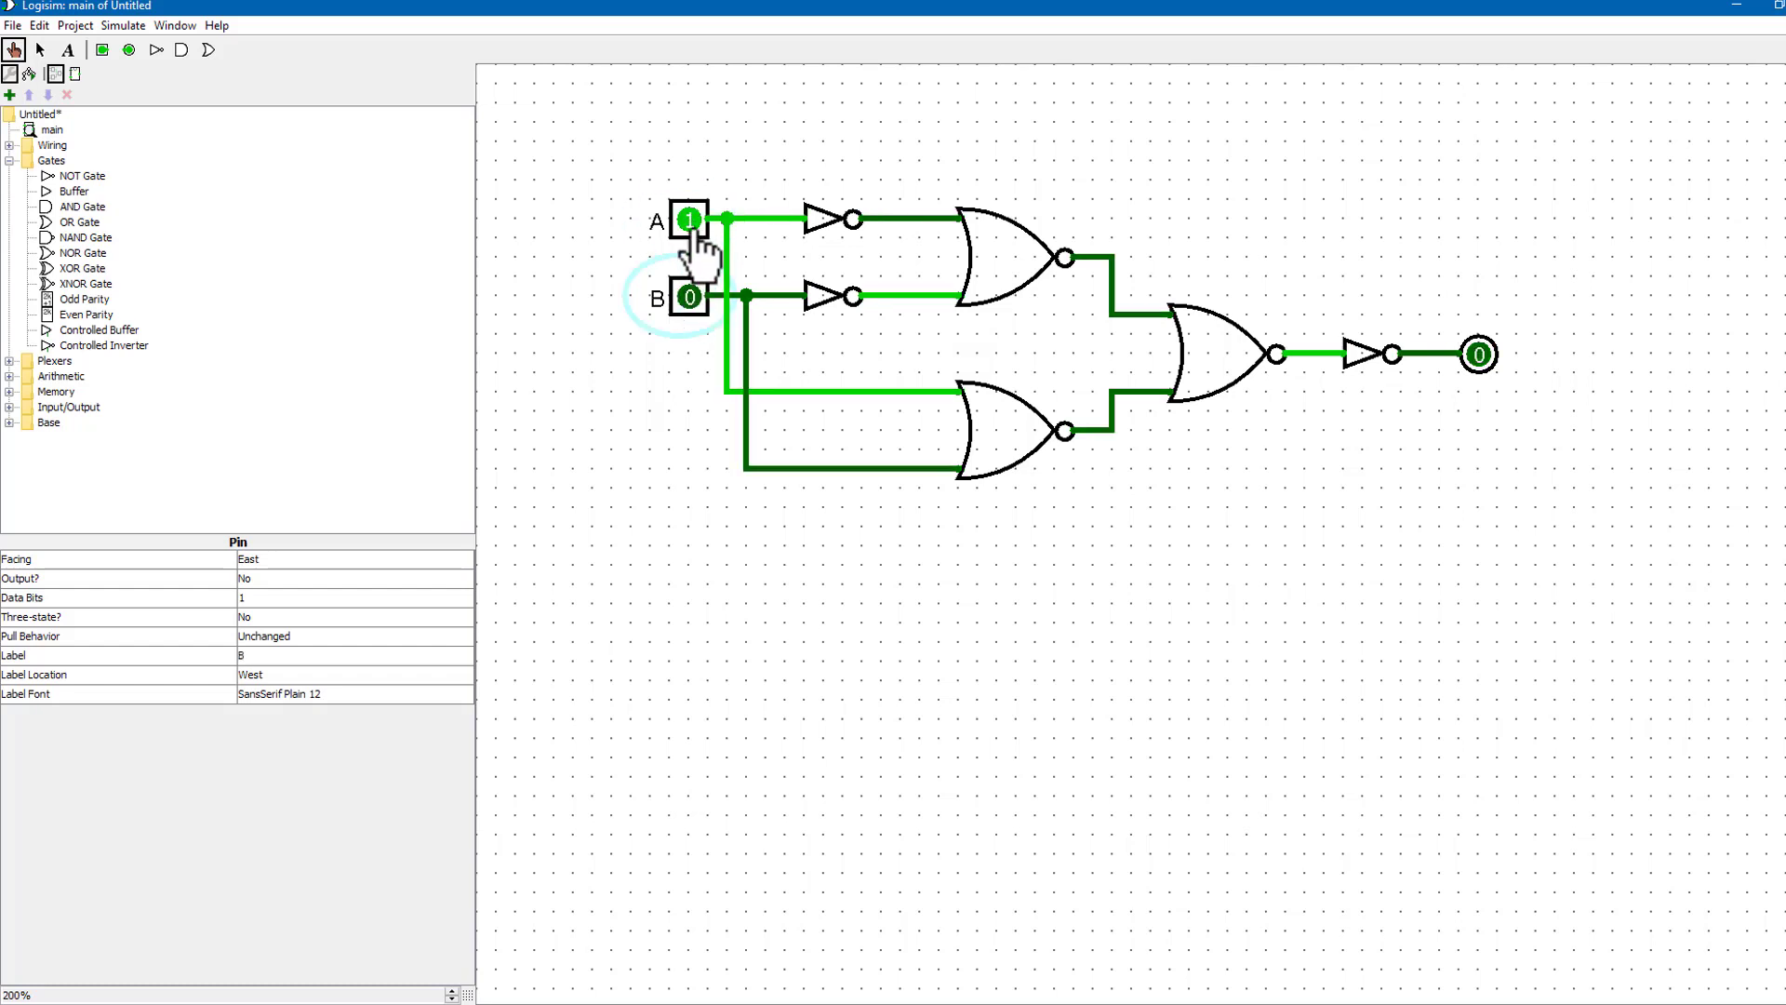
{"action": "left_click", "coordinate": [689, 221]}
{"action": "left_click", "coordinate": [40, 49]}
{"action": "left_click", "coordinate": [102, 49]}
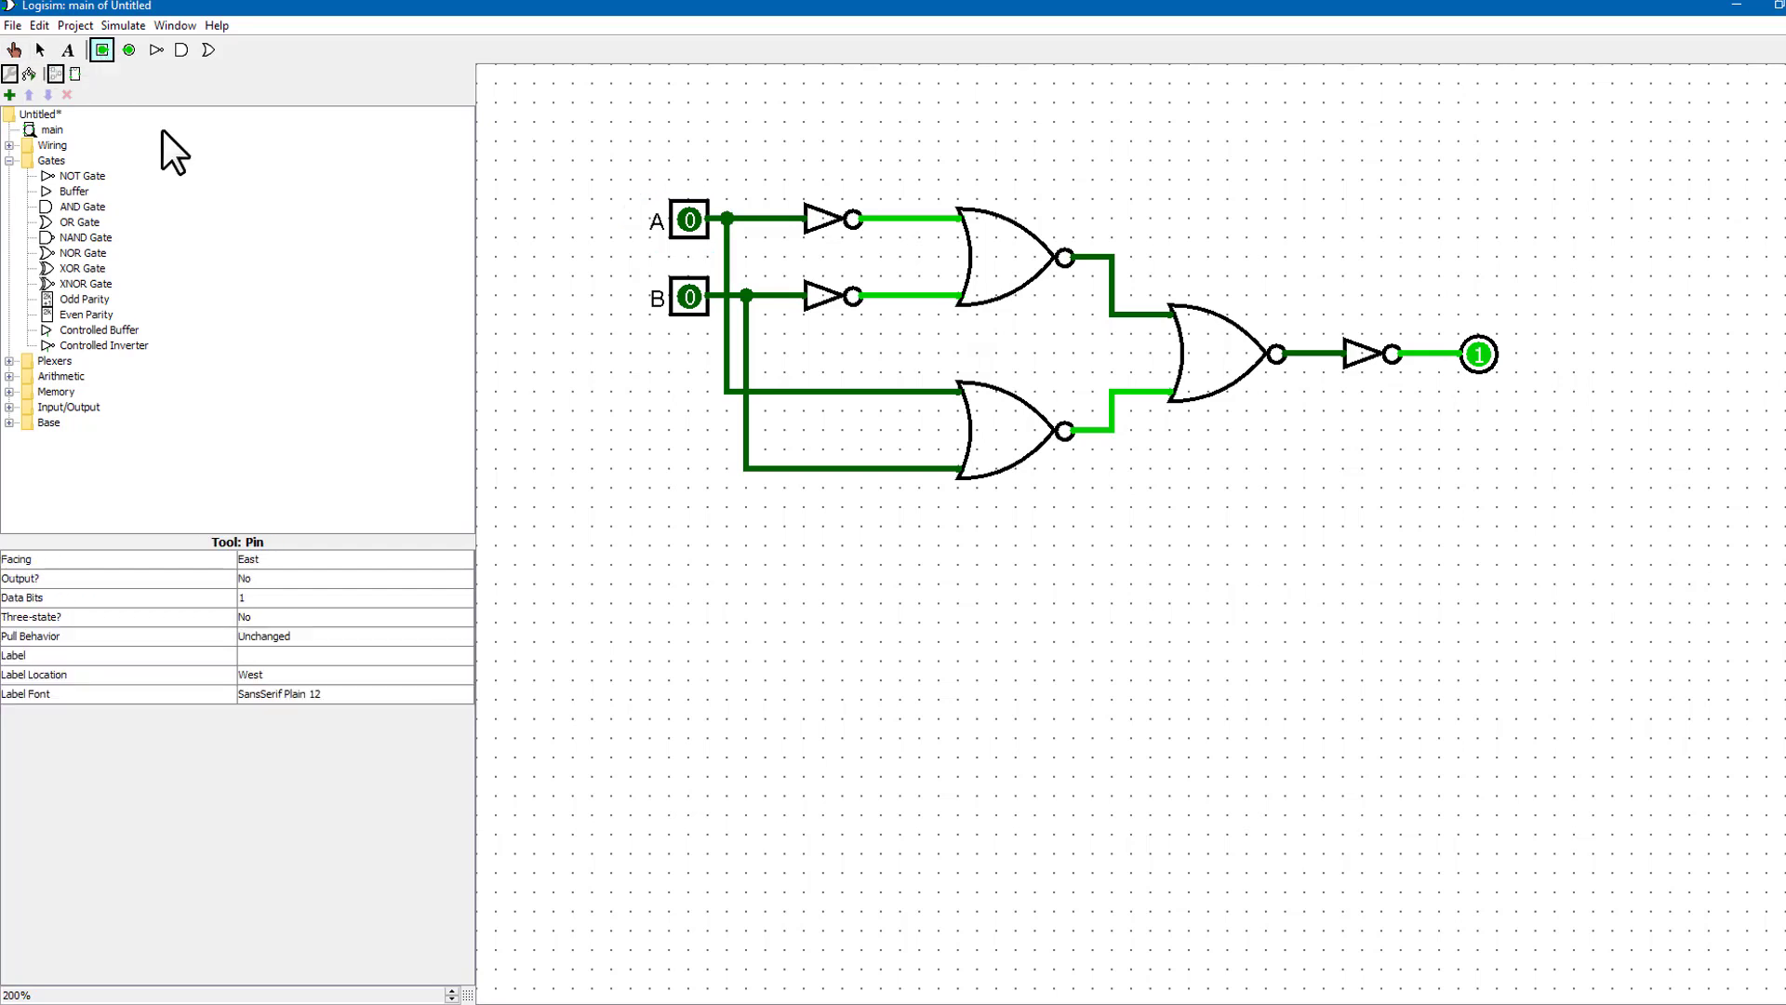
- Place two new input pins below the circuit labelled A and B
{"action": "left_click", "coordinate": [710, 588]}
{"action": "left_click", "coordinate": [299, 657]}
{"action": "type", "text": "A"}
{"action": "key", "text": "Return"}
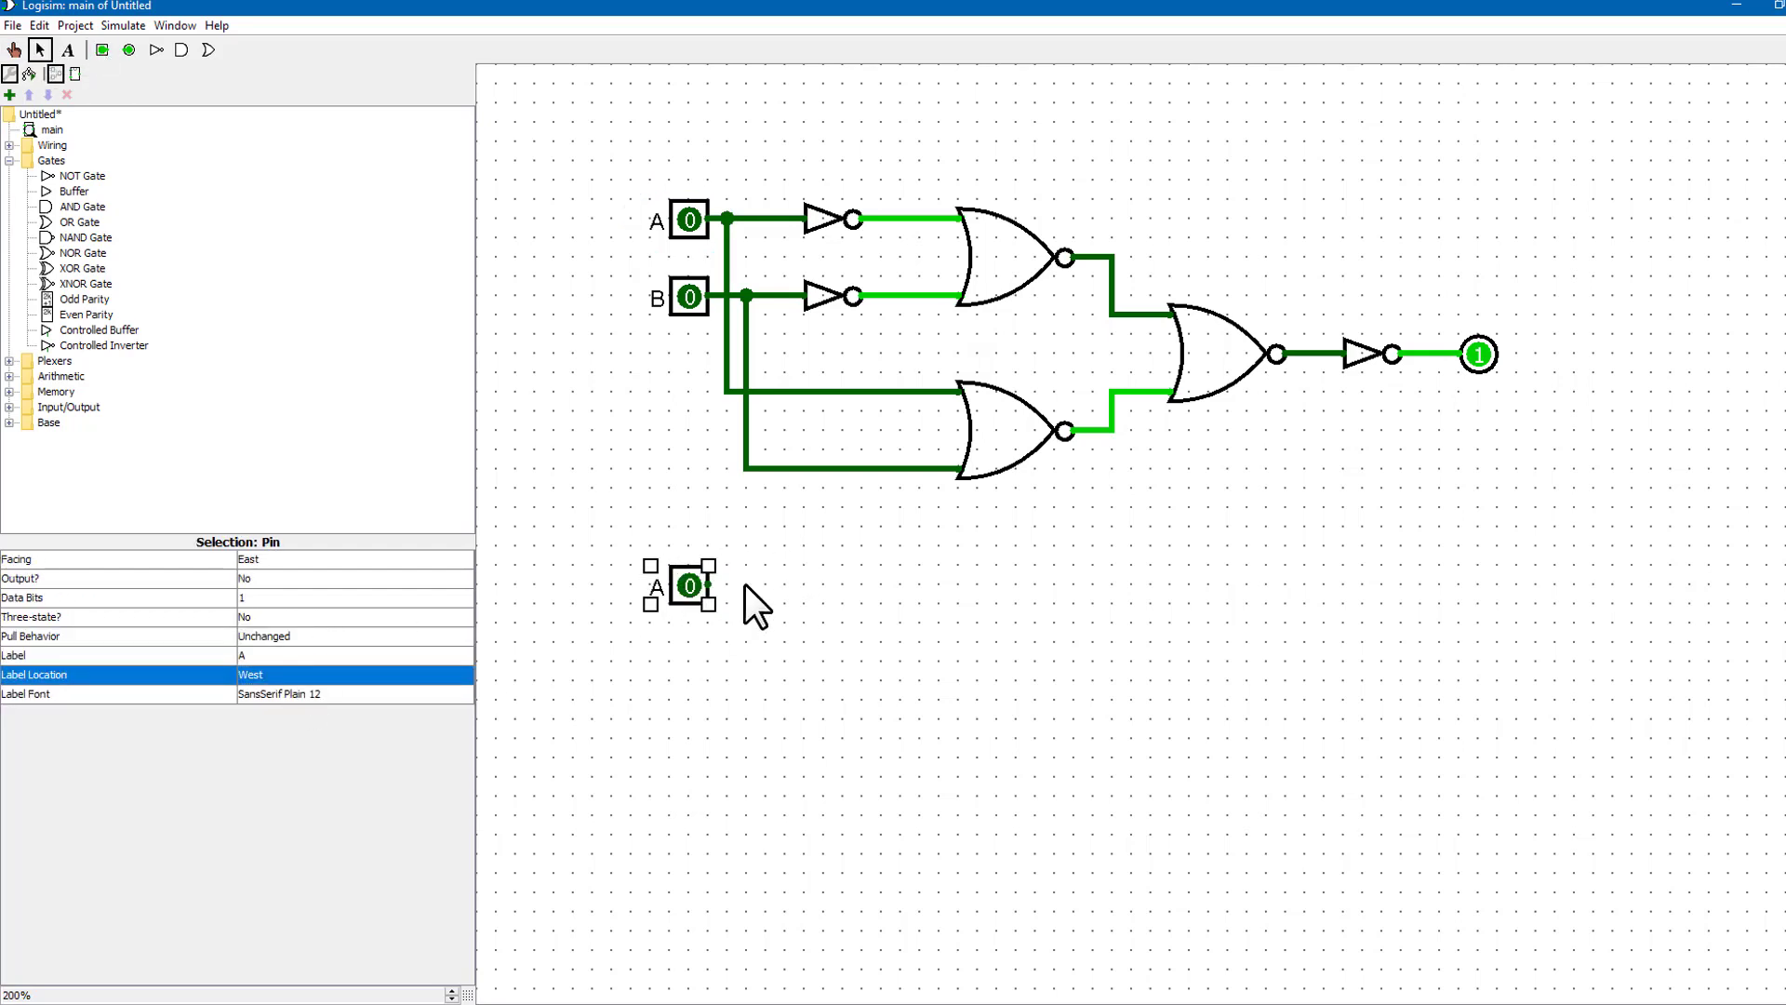
{"action": "key", "text": "ctrl+d"}
{"action": "left_click_drag", "start_coordinate": [711, 605], "coordinate": [685, 670]}
{"action": "left_click", "coordinate": [279, 656]}
{"action": "type", "text": "B"}
{"action": "key", "text": "Return"}
{"action": "left_click", "coordinate": [952, 684]}
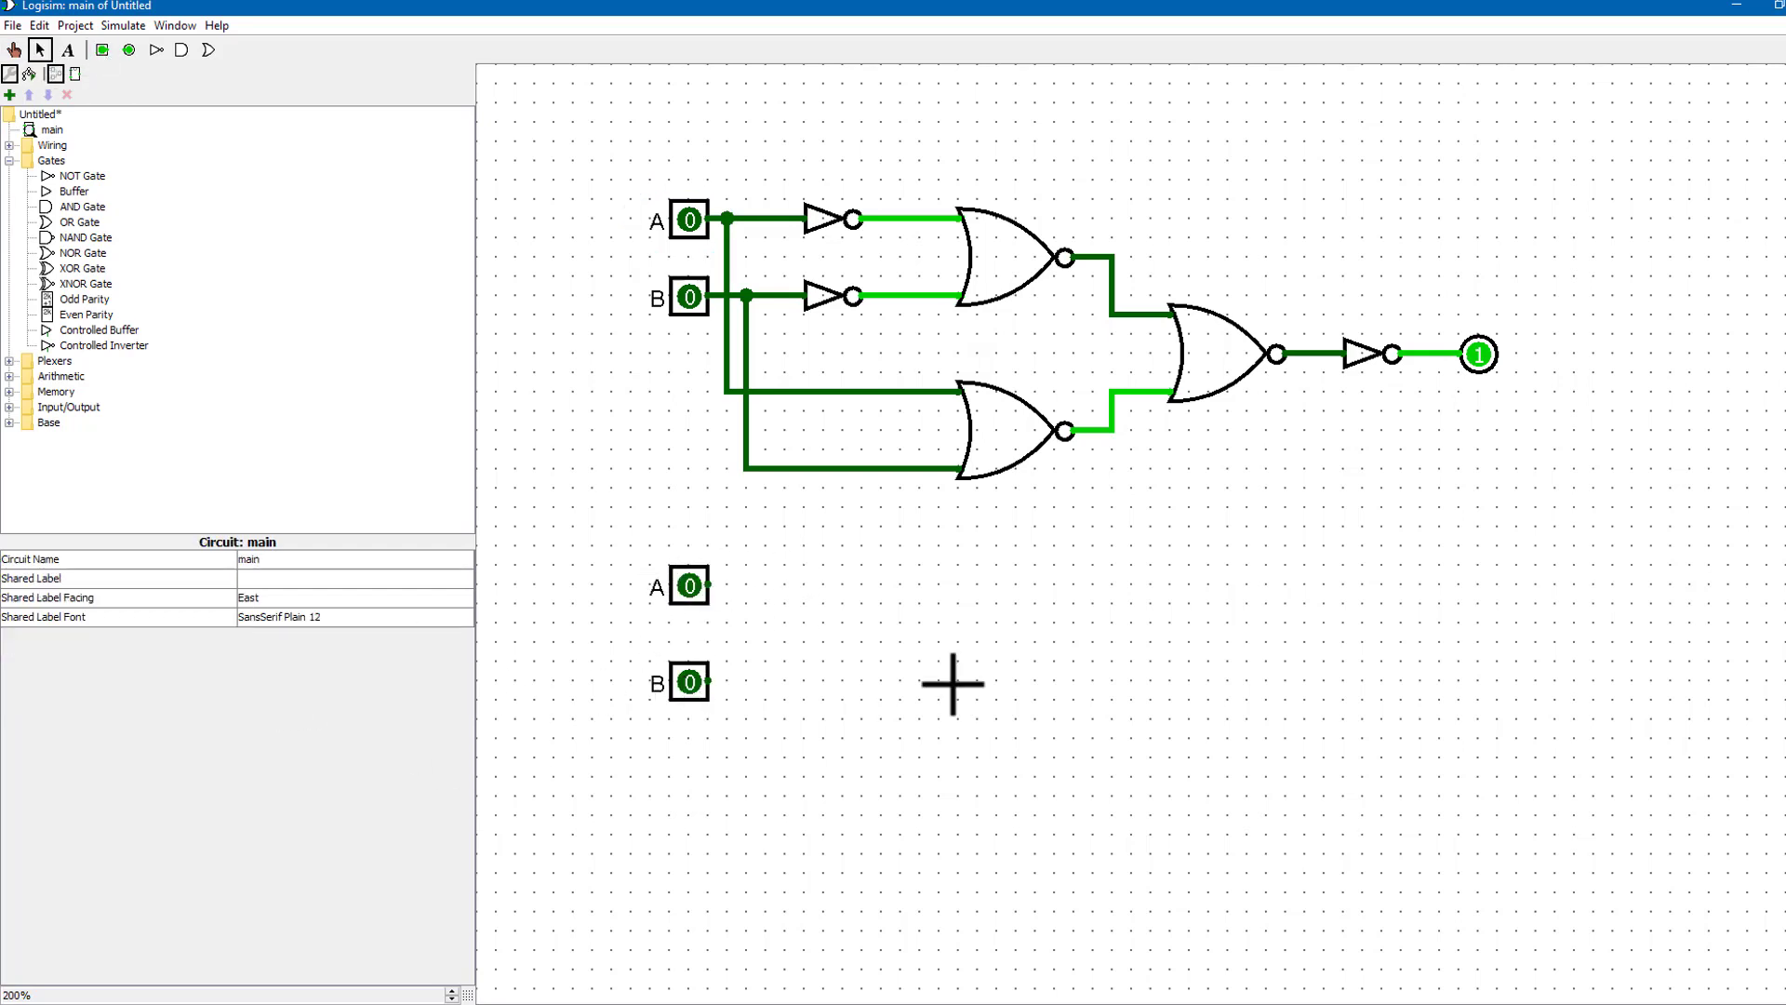
- Add a 2-input AND gate and wire pin B to its lower input
{"action": "left_click", "coordinate": [88, 206]}
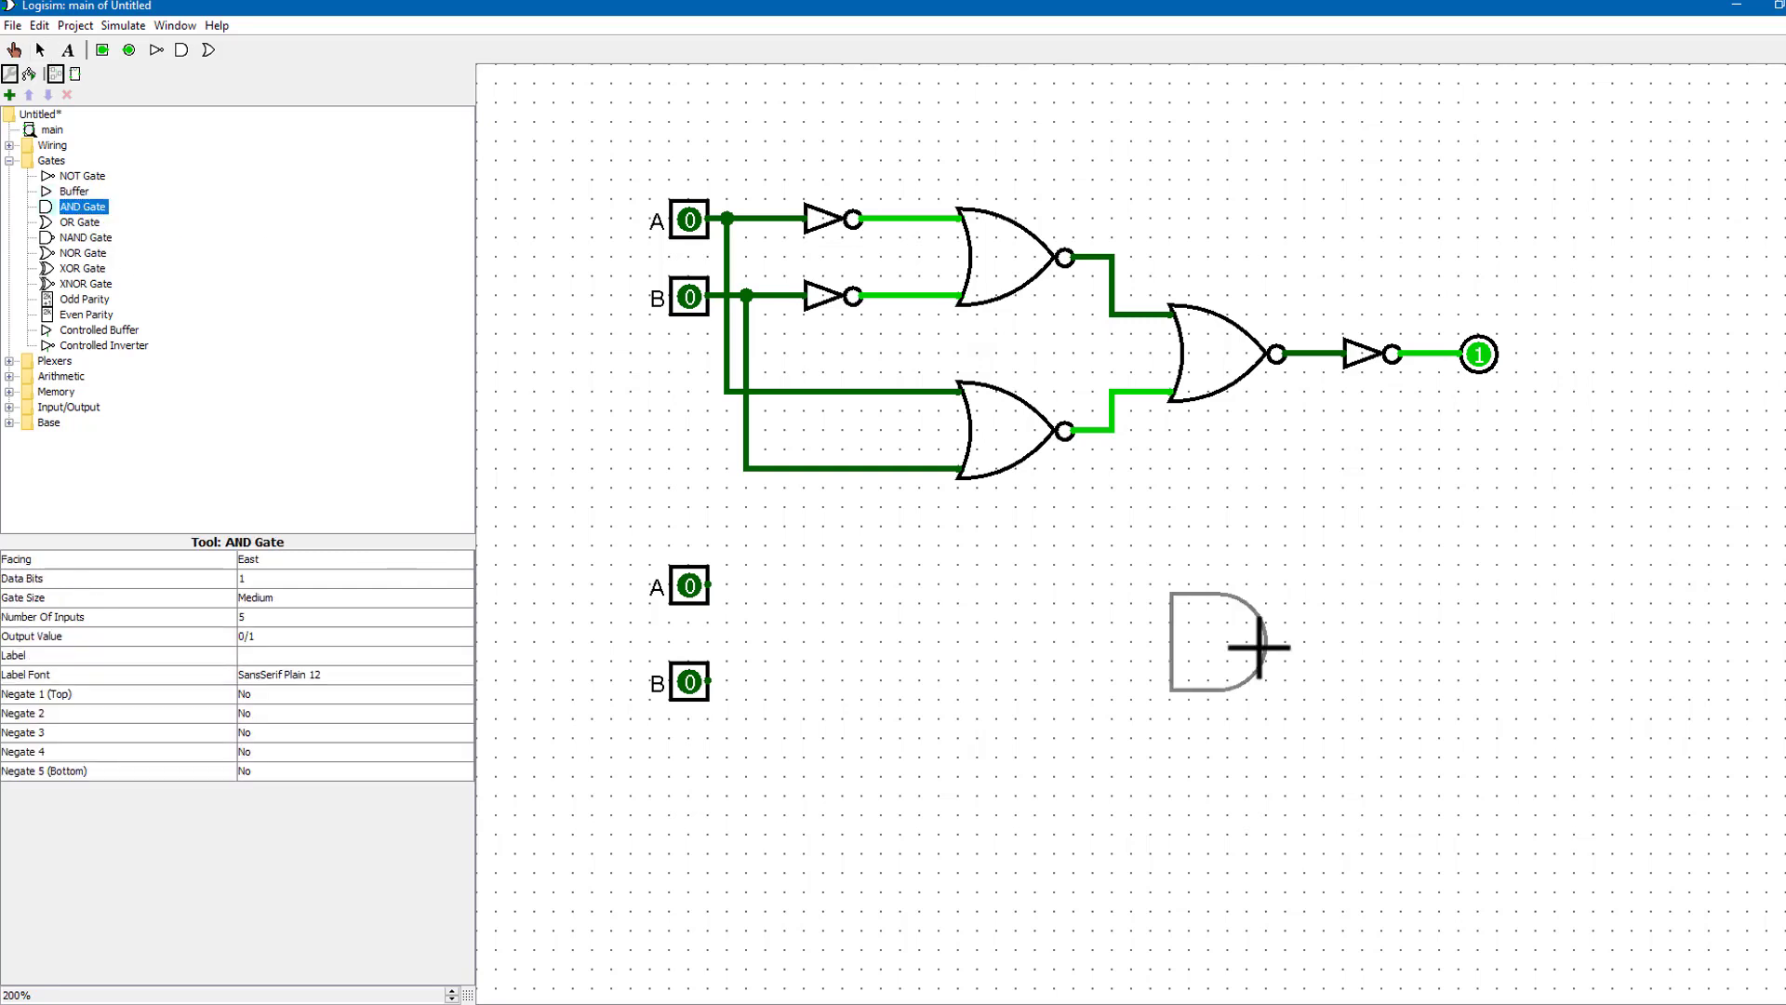
{"action": "left_click", "coordinate": [926, 582]}
{"action": "left_click", "coordinate": [303, 614]}
{"action": "left_click", "coordinate": [303, 634]}
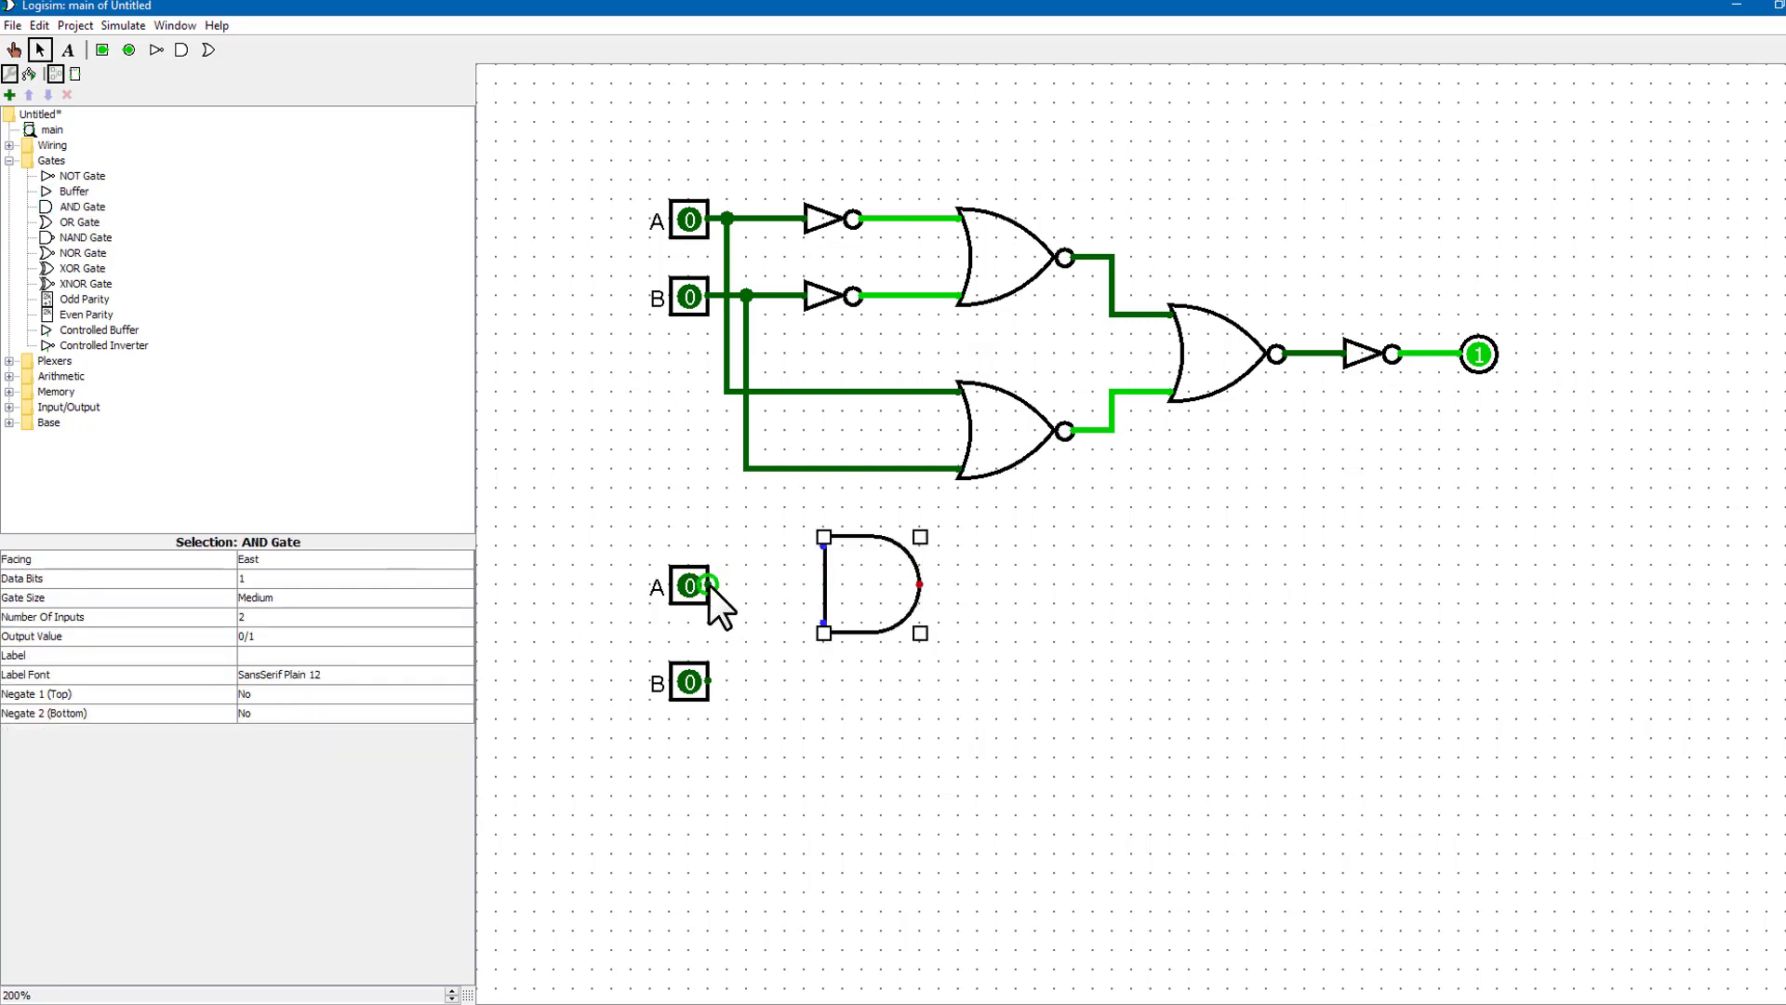
{"action": "left_click_drag", "start_coordinate": [885, 584], "coordinate": [924, 620]}
{"action": "left_click_drag", "start_coordinate": [696, 685], "coordinate": [693, 665]}
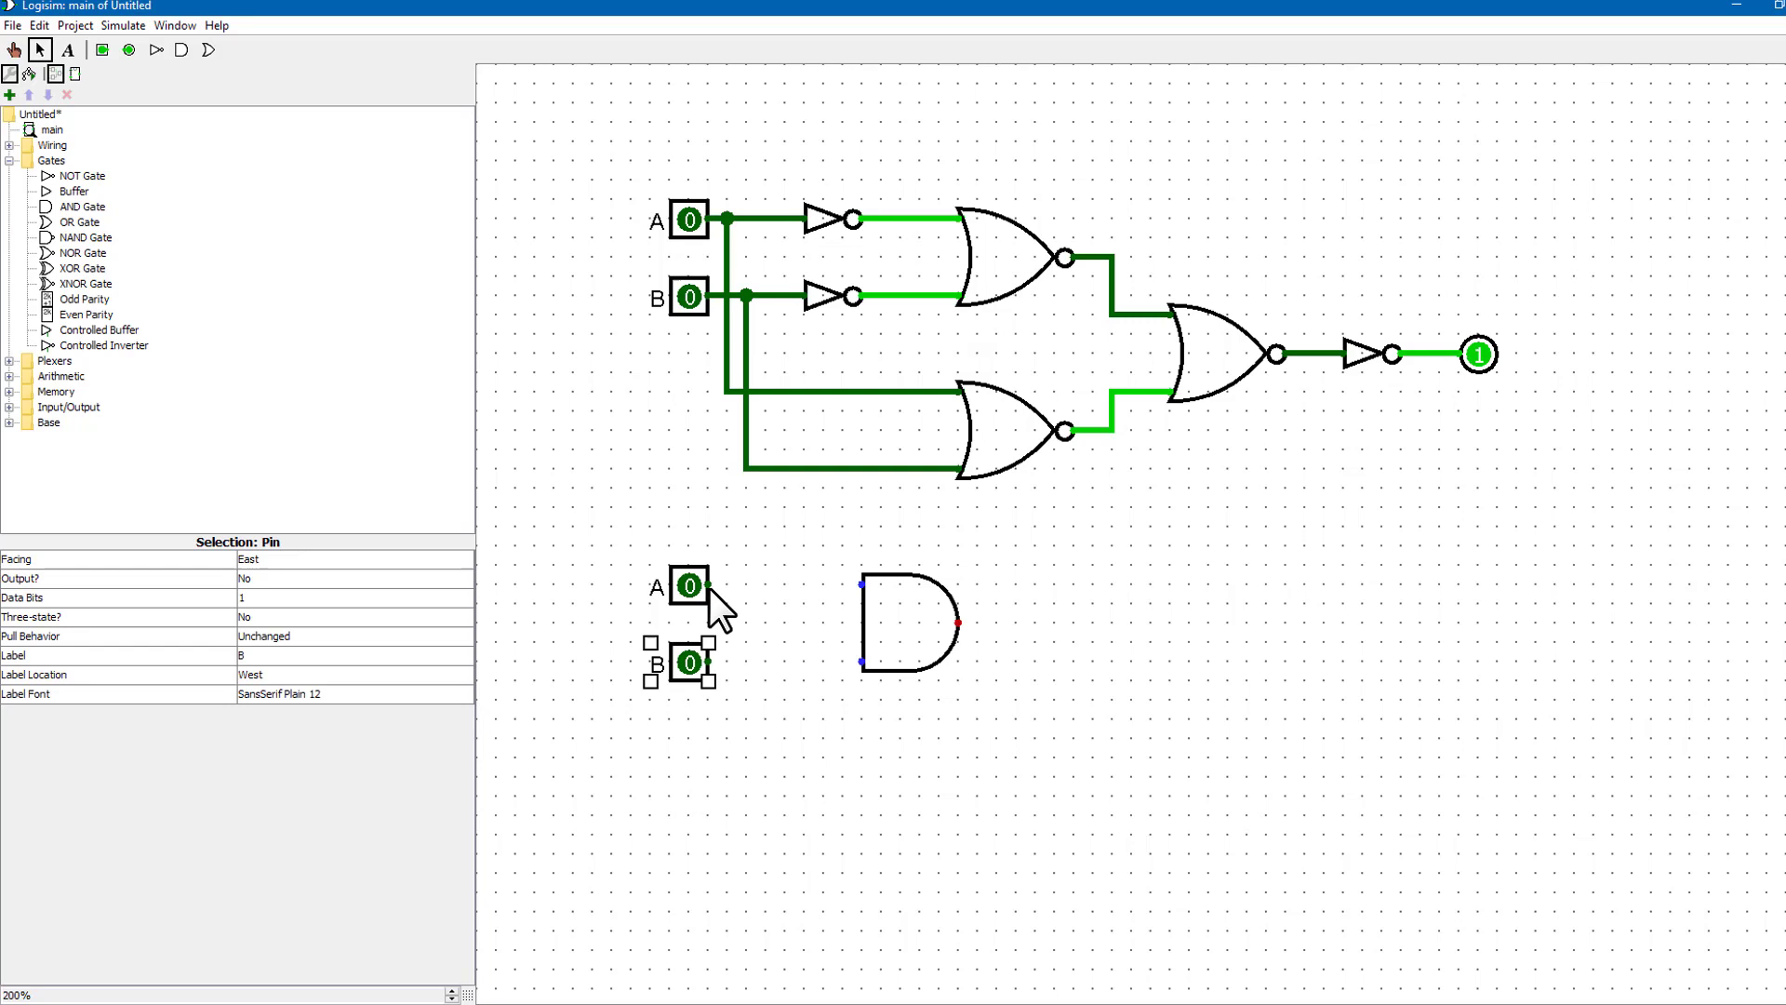
{"action": "left_click_drag", "start_coordinate": [860, 656], "coordinate": [861, 662]}
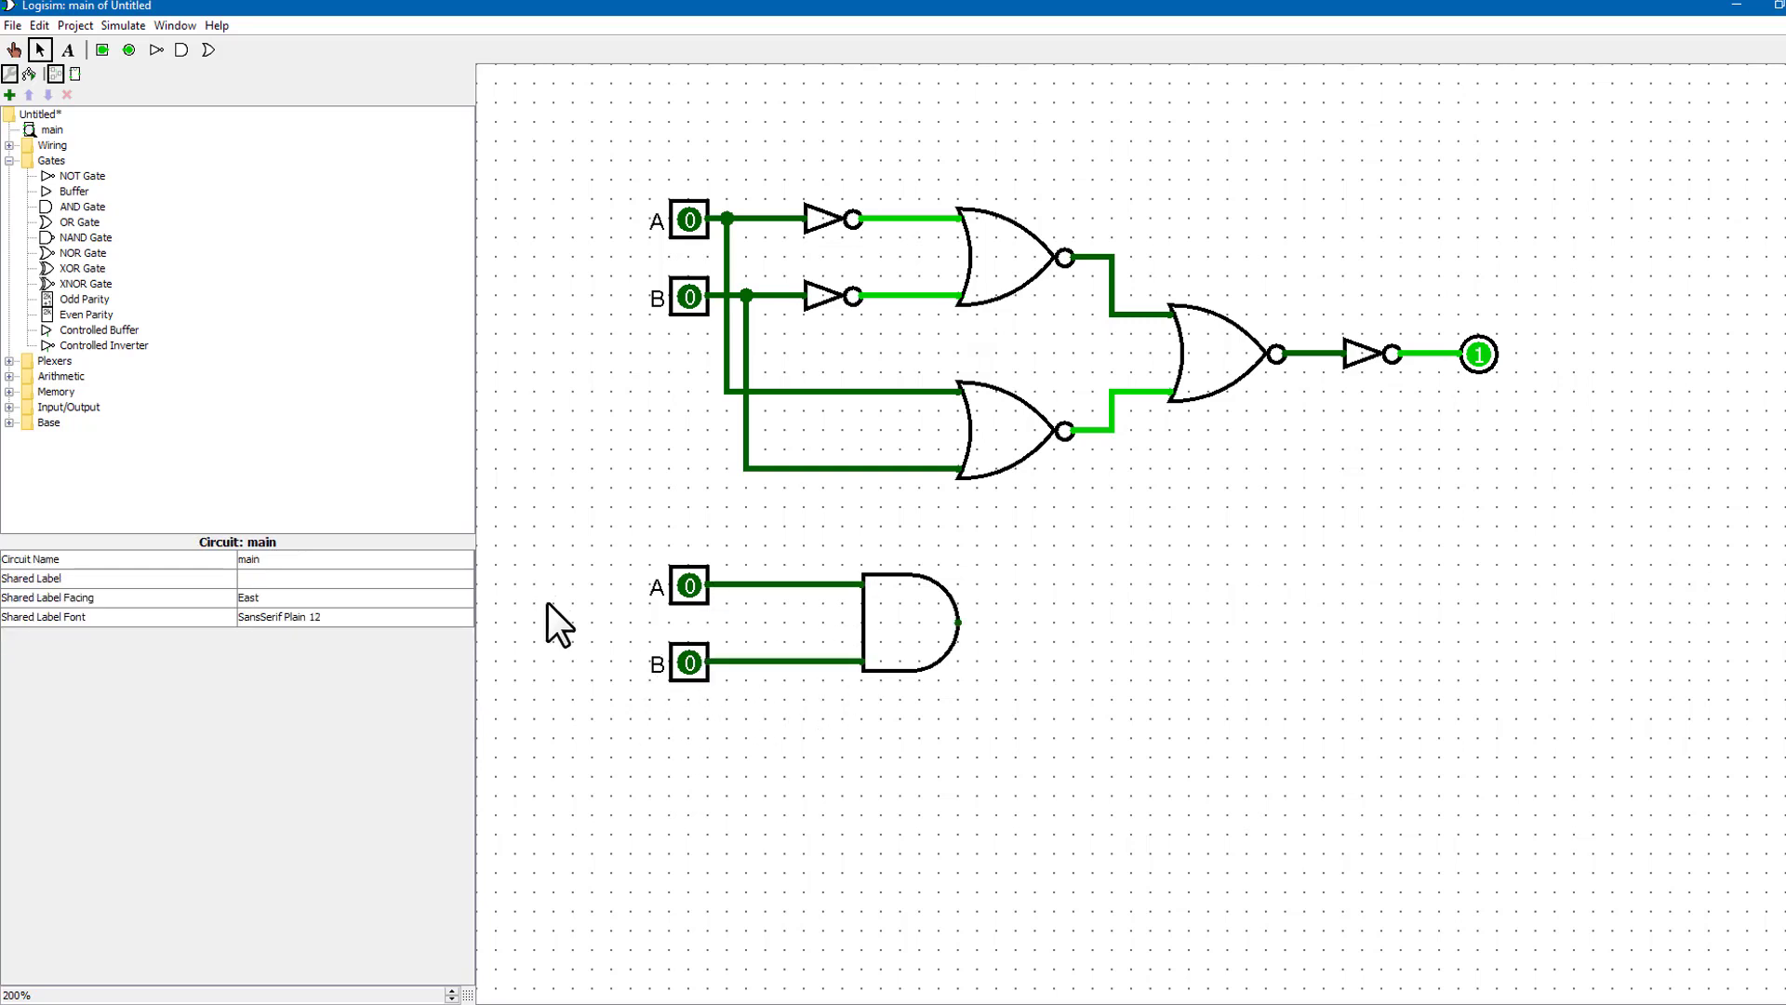
- Add 2-input NOR and OR gates, wiring B into the NOR and the NOR into the OR
{"action": "left_click", "coordinate": [95, 251]}
{"action": "left_click", "coordinate": [967, 776]}
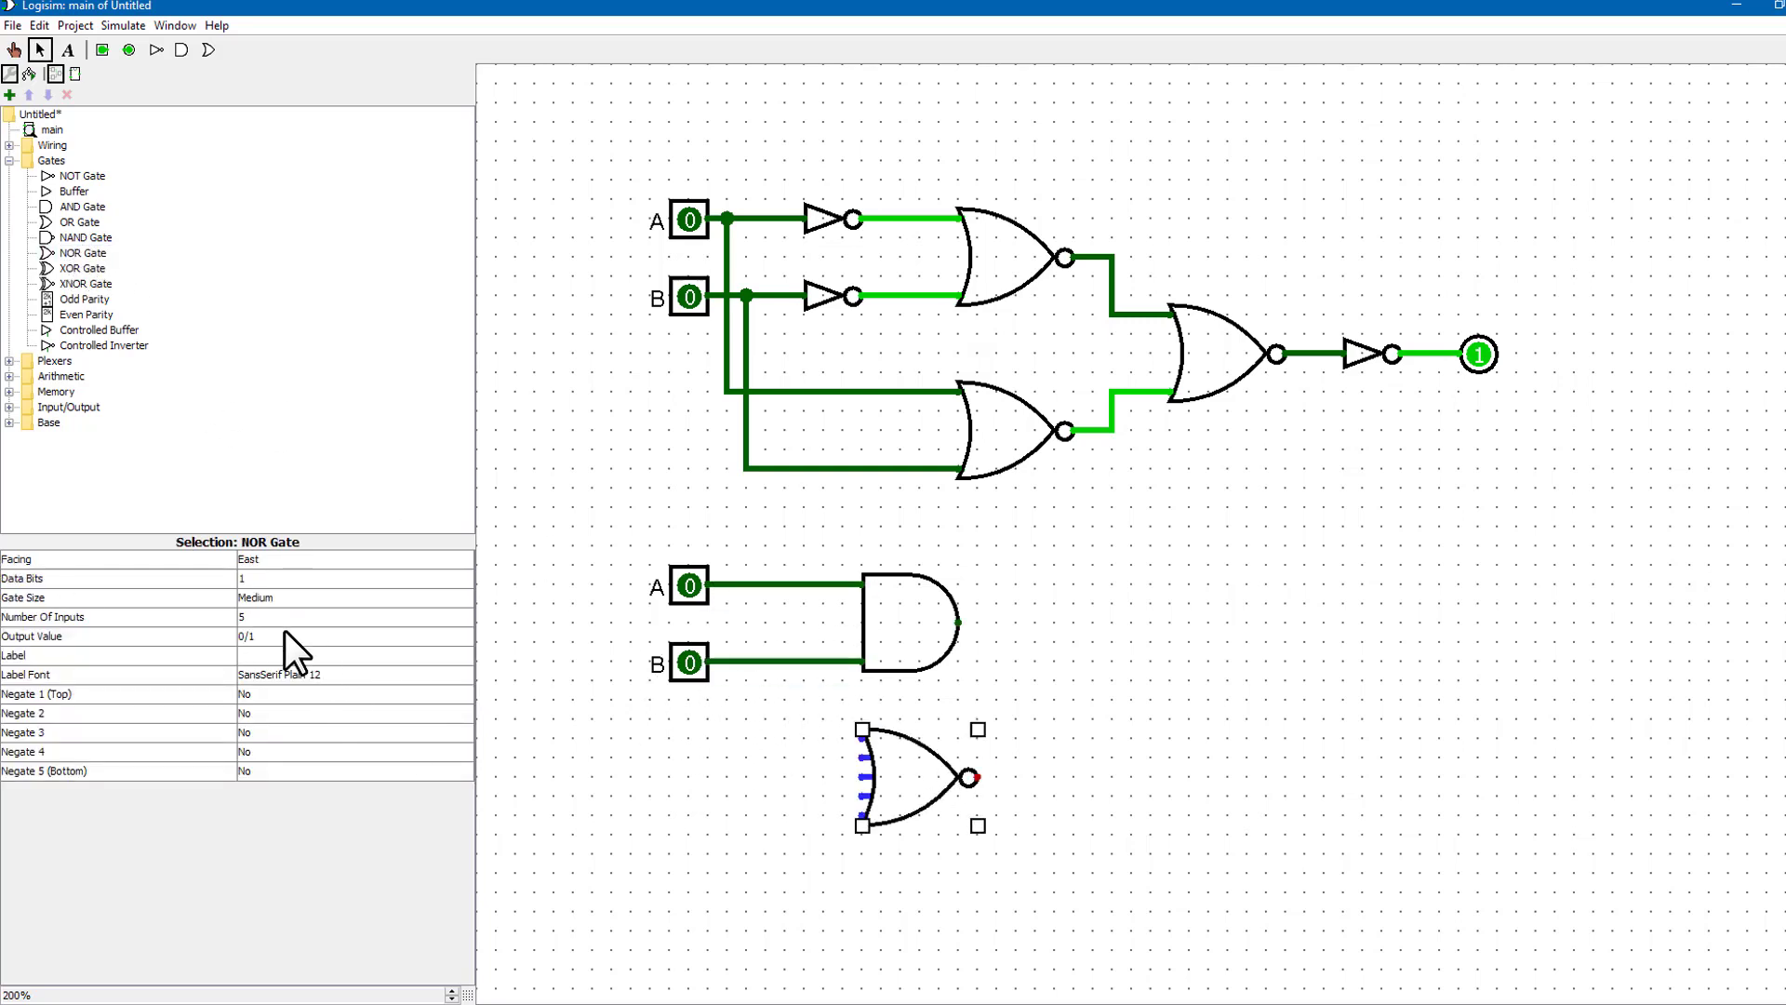
{"action": "left_click", "coordinate": [277, 618]}
{"action": "left_click", "coordinate": [272, 634]}
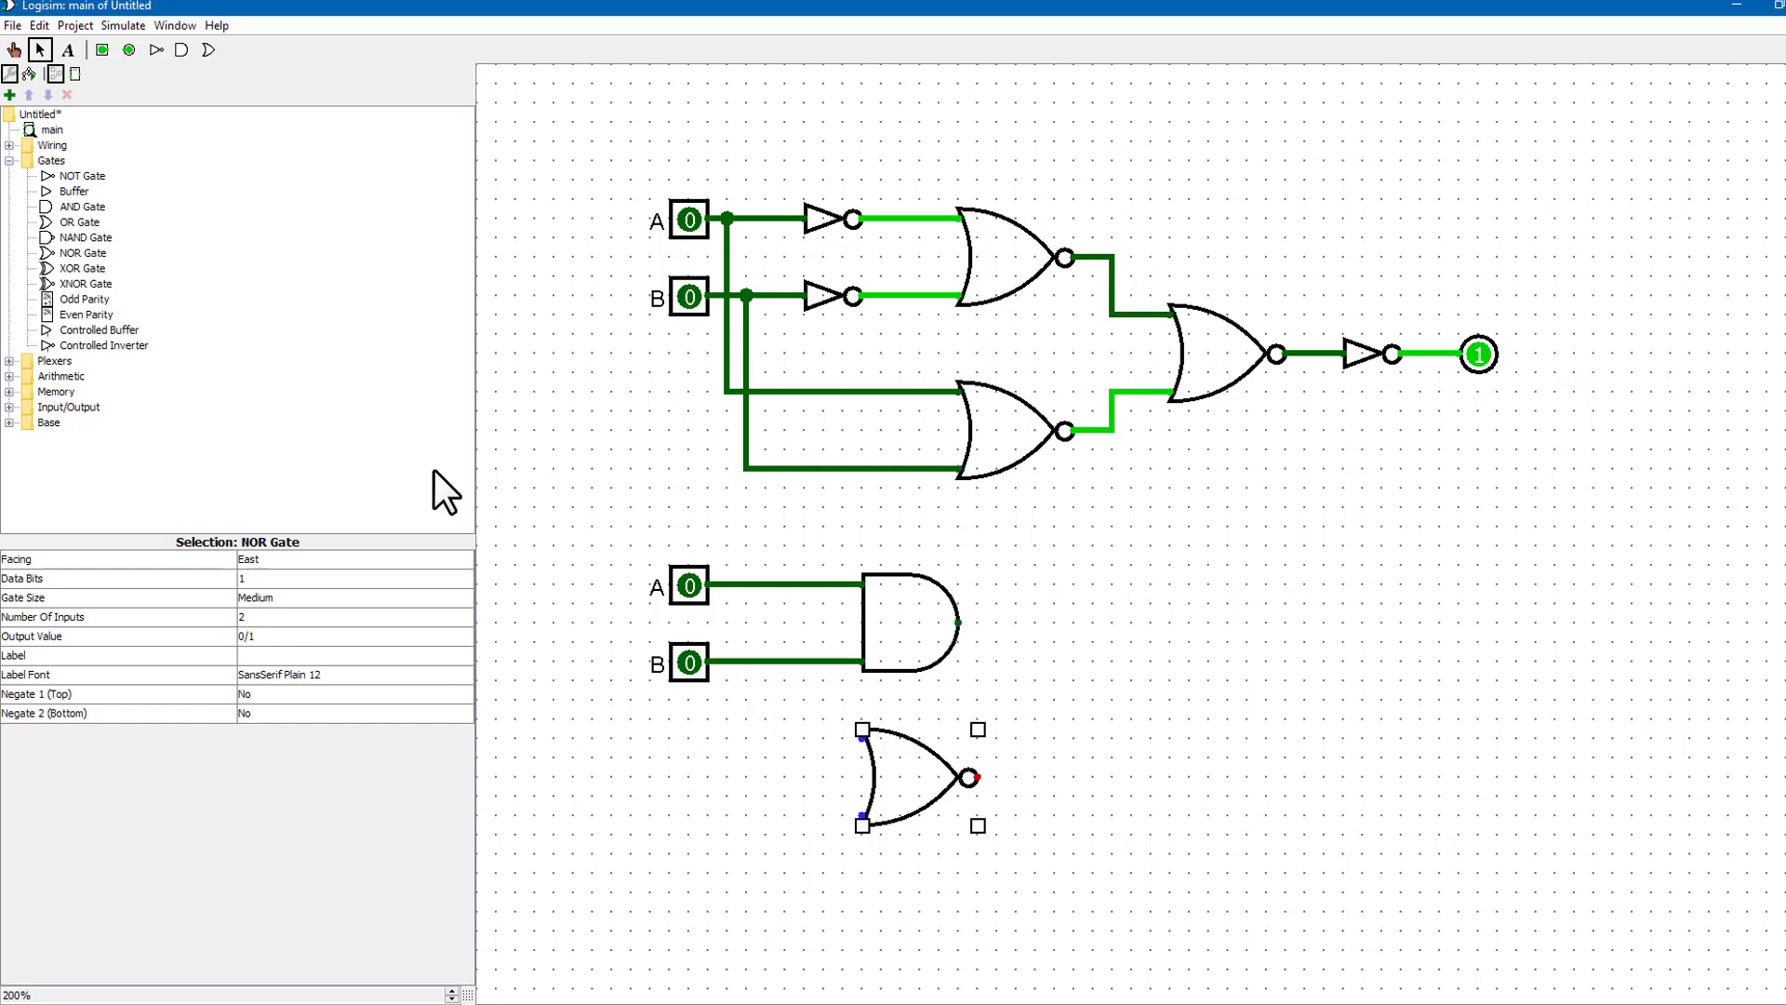
{"action": "left_click", "coordinate": [80, 220]}
{"action": "left_click", "coordinate": [1267, 680]}
{"action": "left_click", "coordinate": [259, 615]}
{"action": "left_click", "coordinate": [260, 634]}
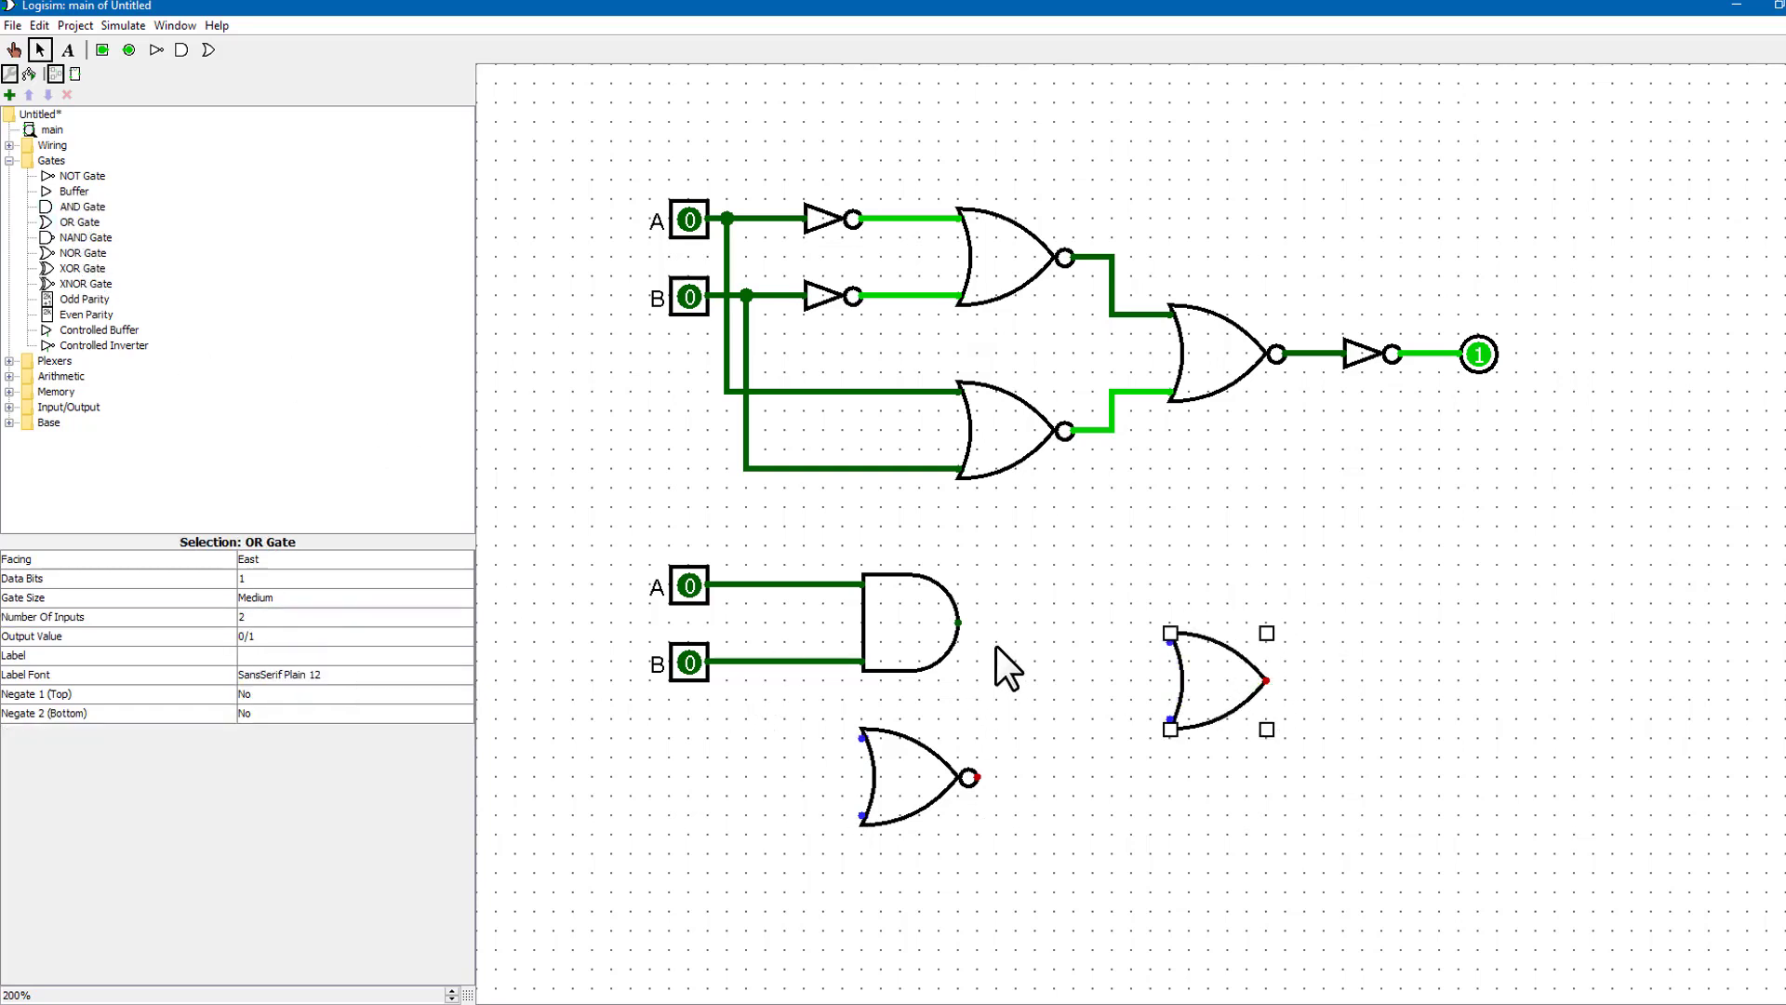
{"action": "left_click_drag", "start_coordinate": [757, 766], "coordinate": [864, 815]}
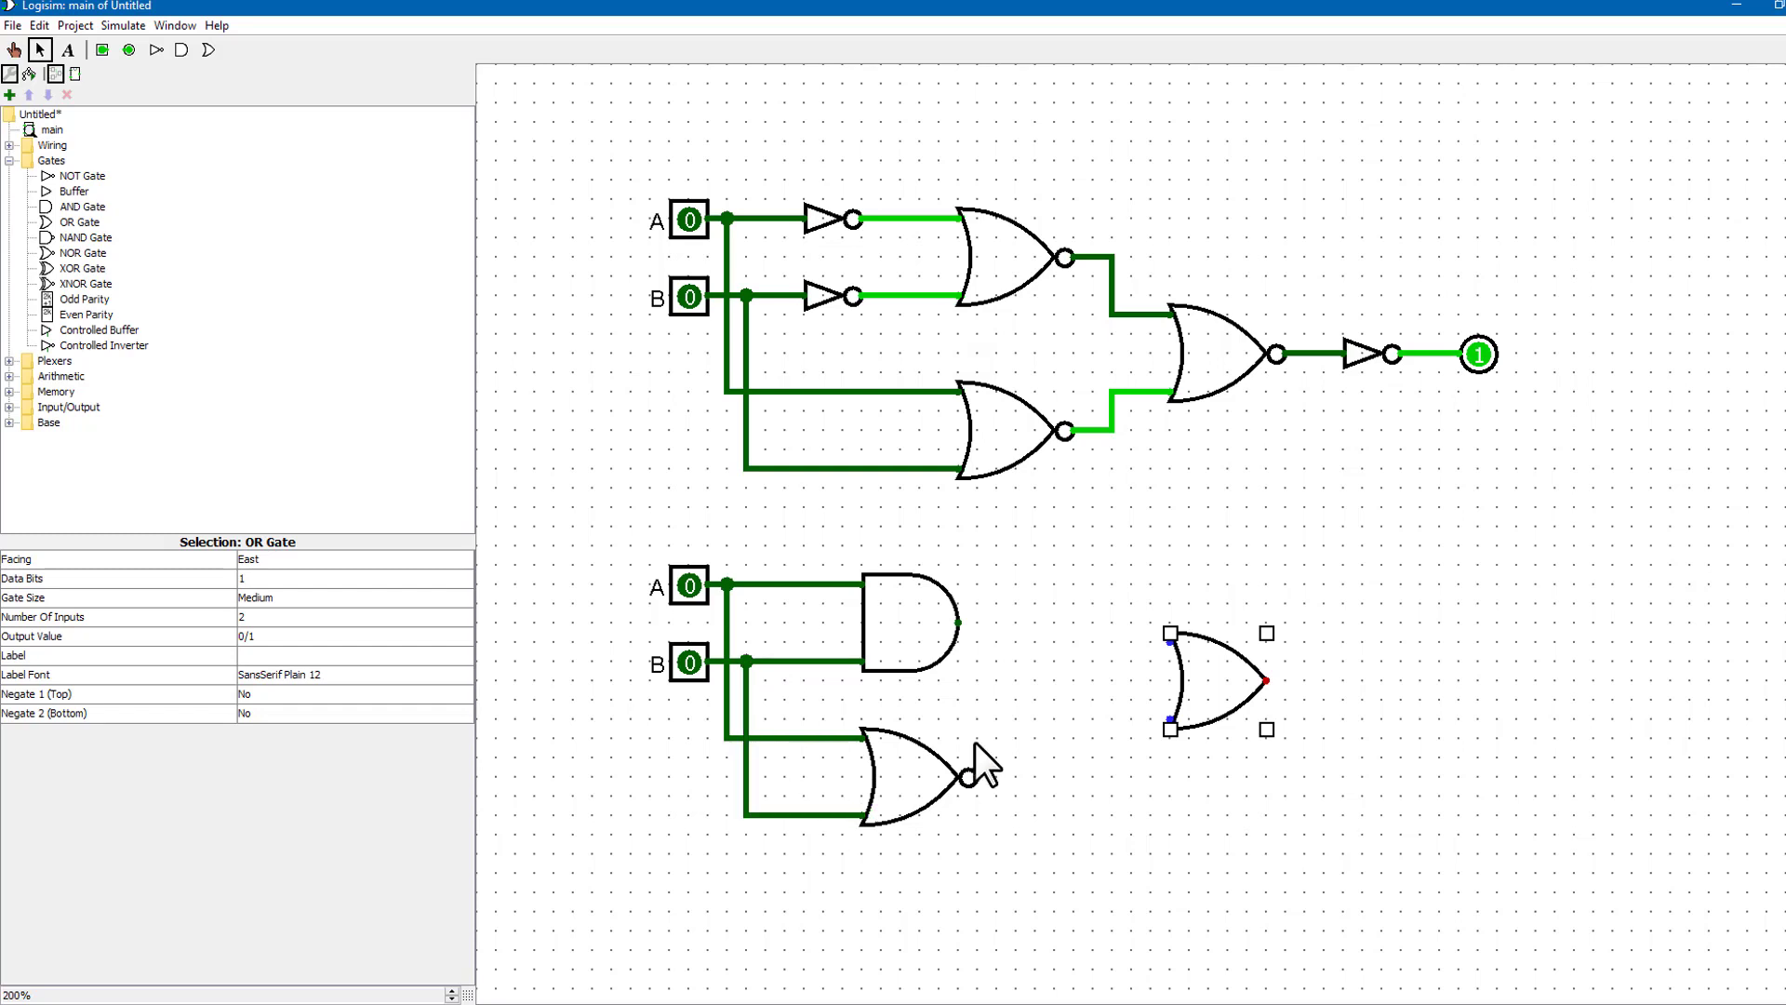
{"action": "left_click_drag", "start_coordinate": [1216, 685], "coordinate": [1101, 686]}
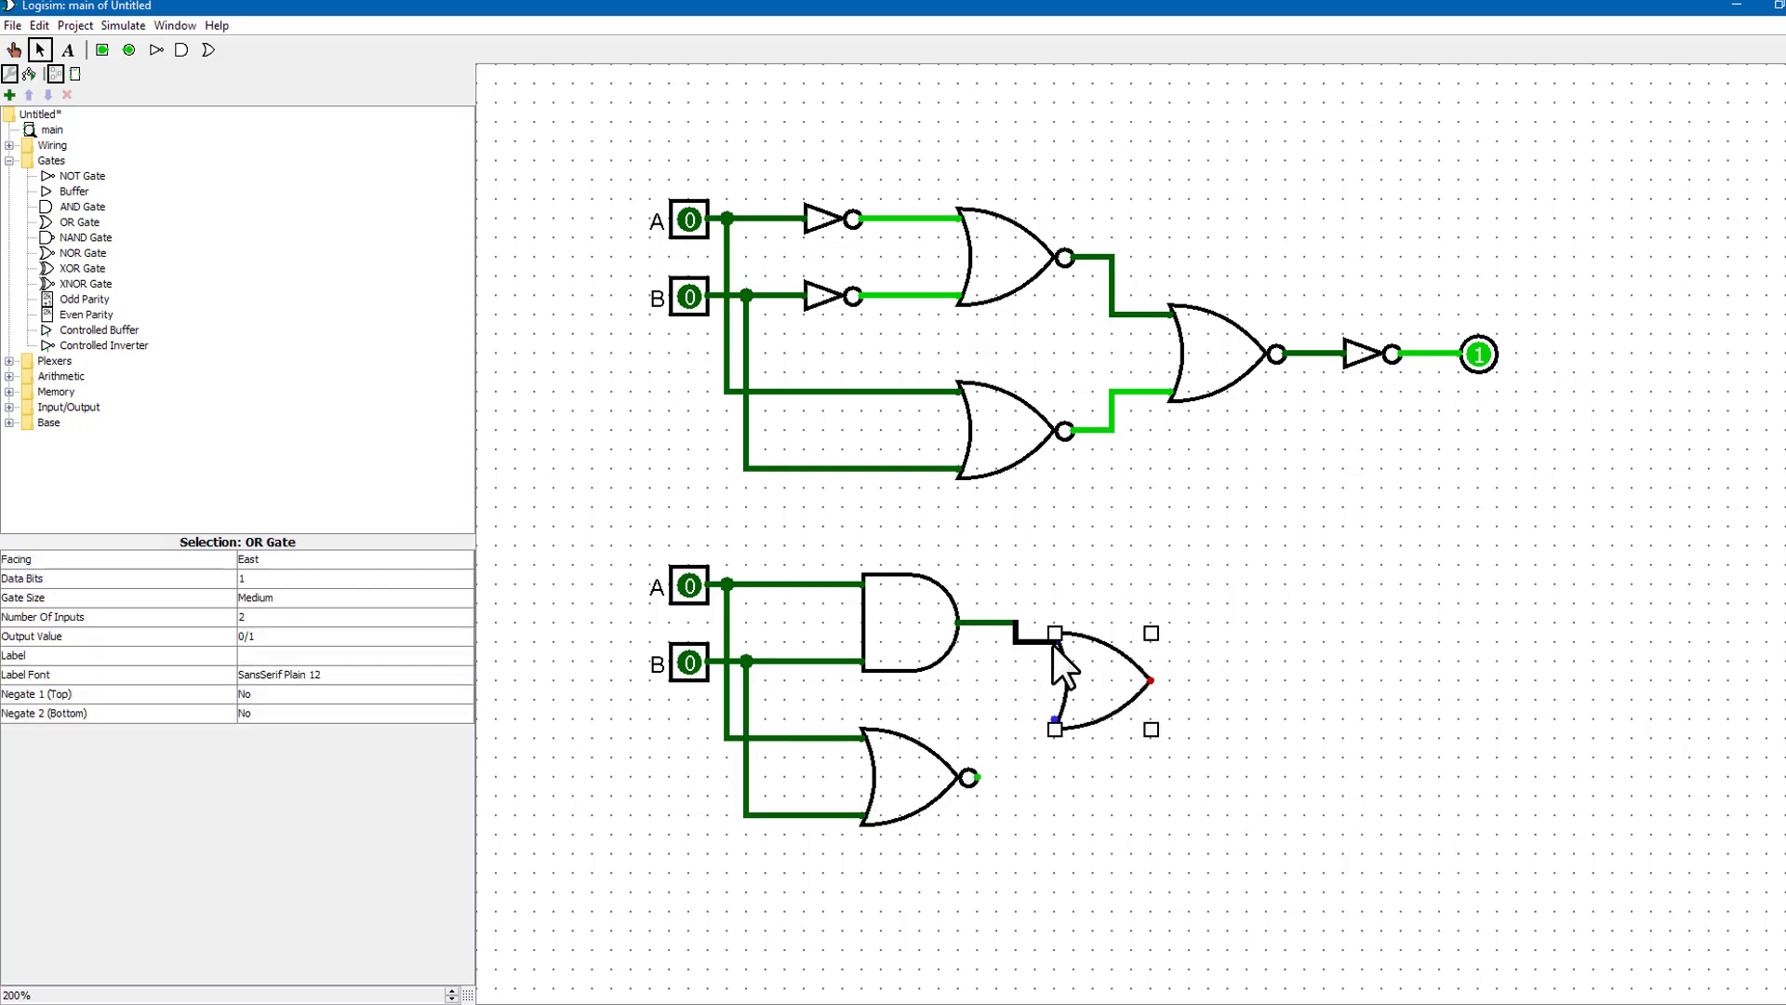
{"action": "left_click_drag", "start_coordinate": [1016, 718], "coordinate": [1055, 719]}
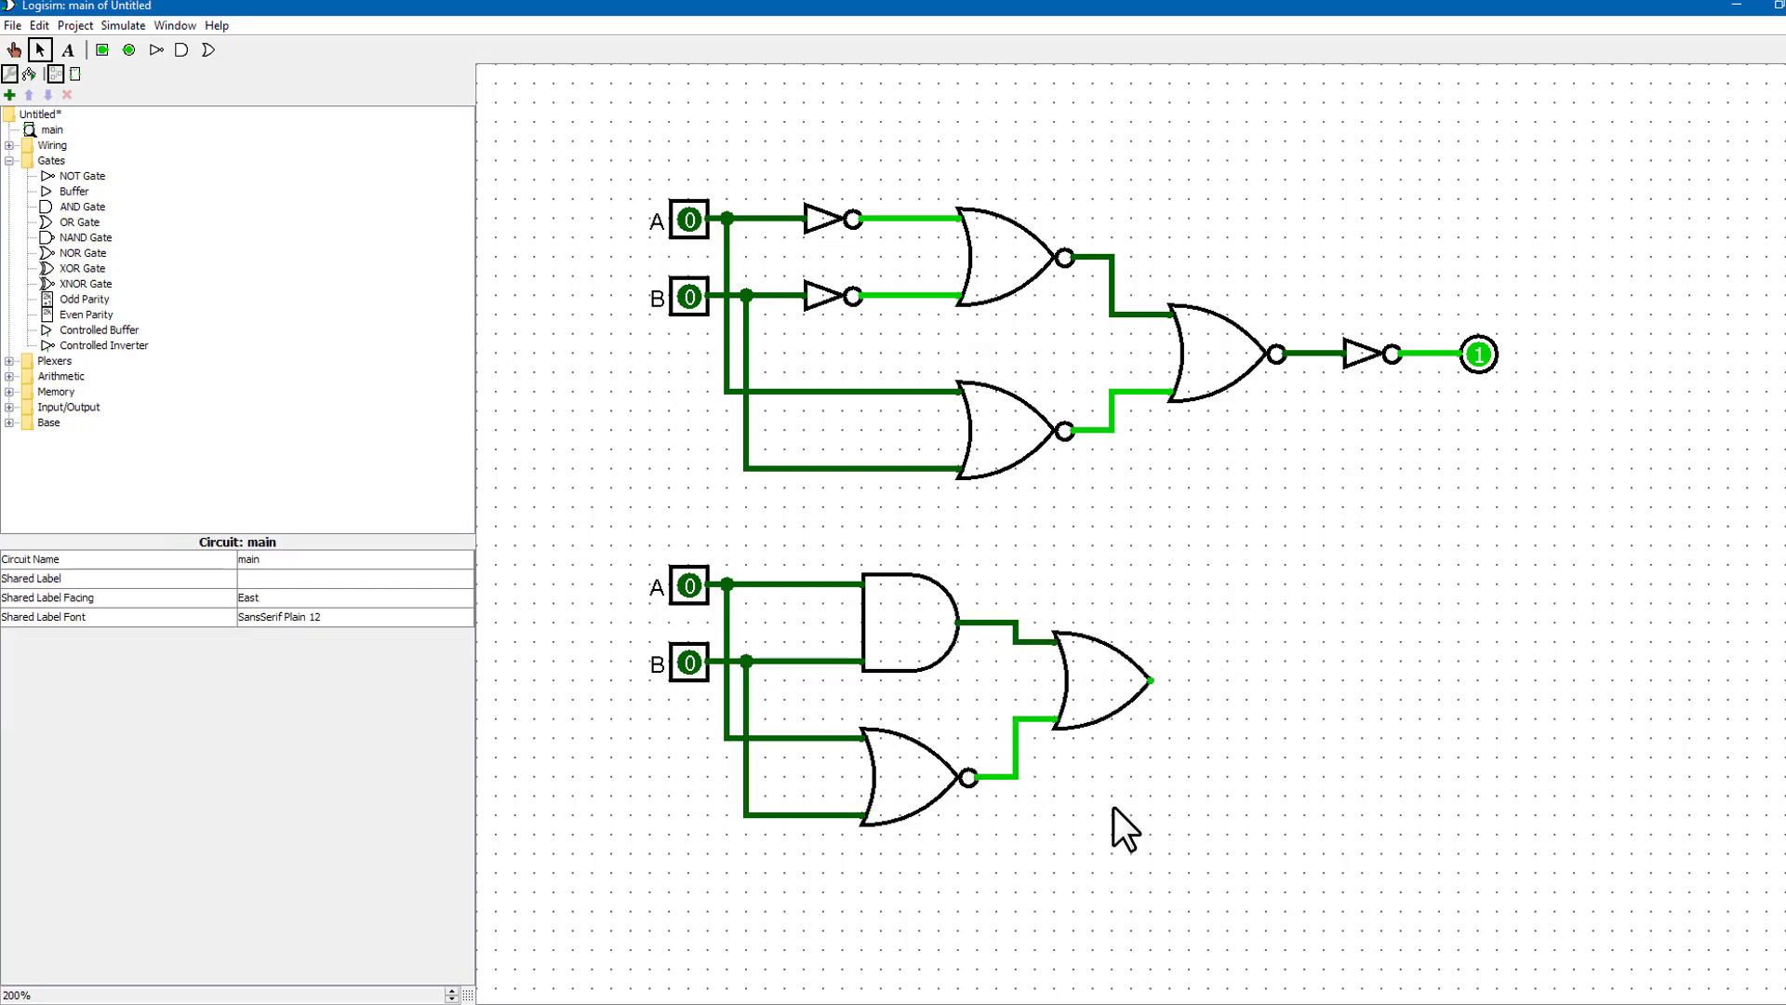
- Label the upper output pin Q and place a Q output pin on the lower OR gate
{"action": "left_click", "coordinate": [1487, 356]}
{"action": "left_click", "coordinate": [298, 655]}
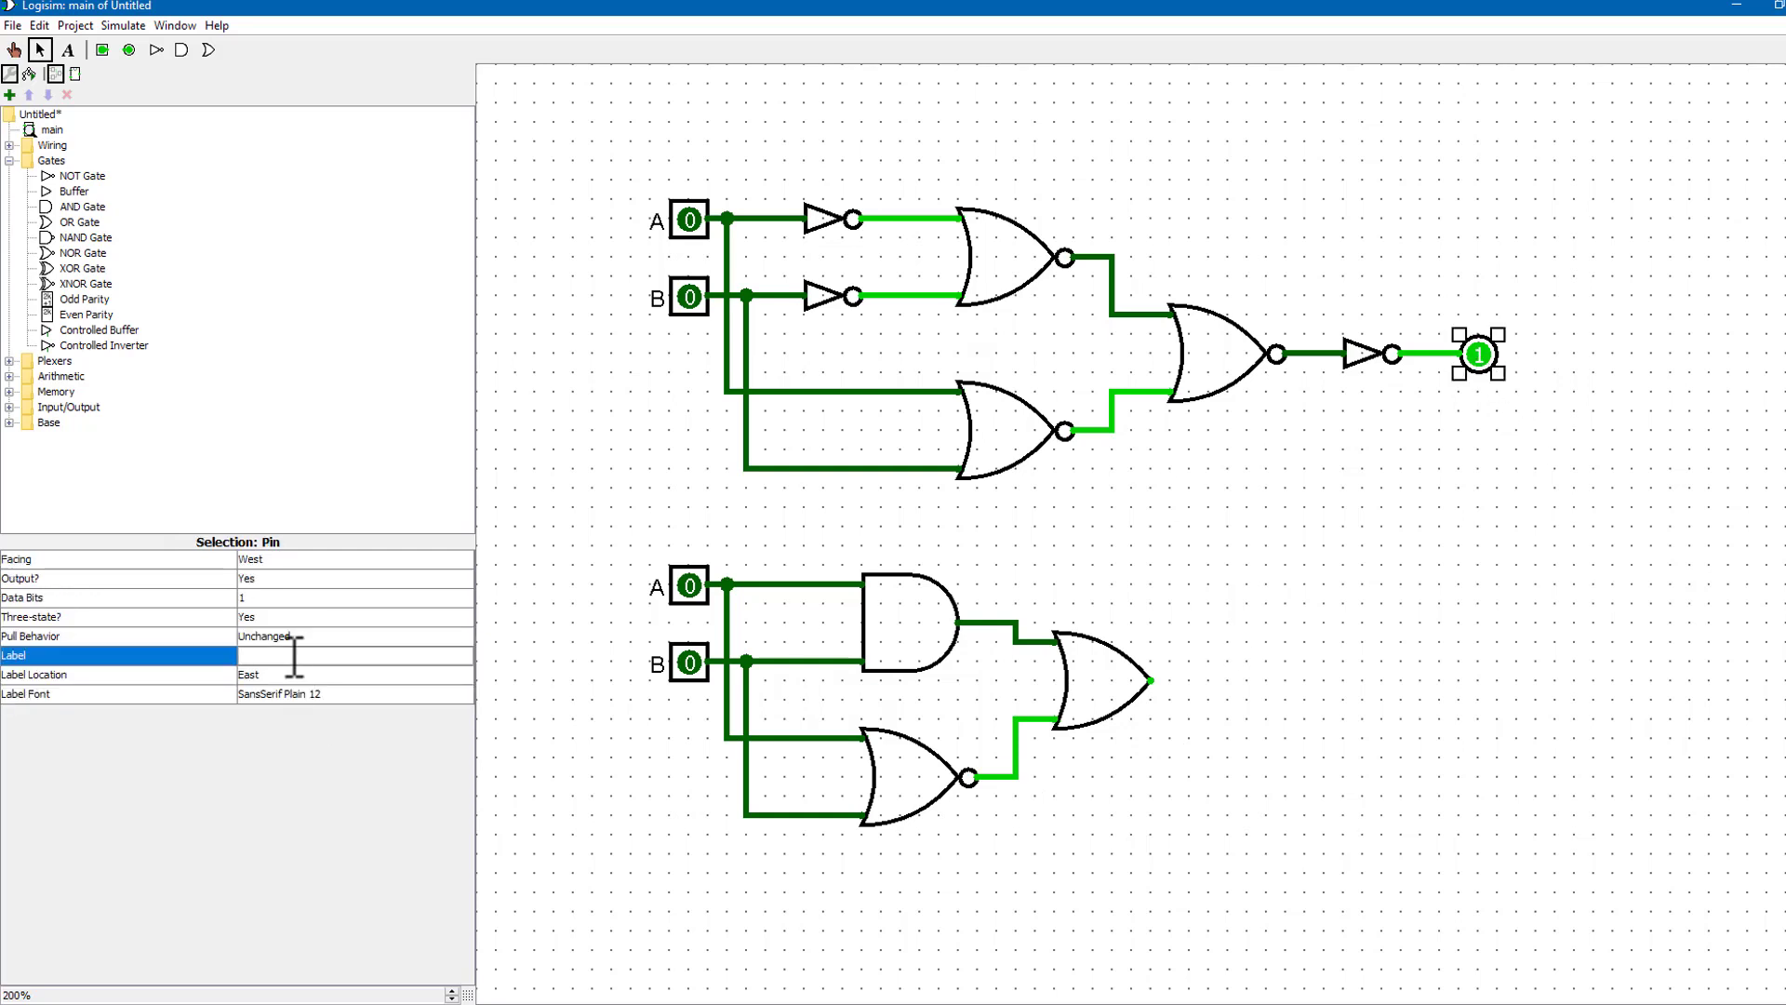
{"action": "type", "text": "Q"}
{"action": "key", "text": "Return"}
{"action": "left_click", "coordinate": [1497, 357]}
{"action": "left_click", "coordinate": [1463, 630]}
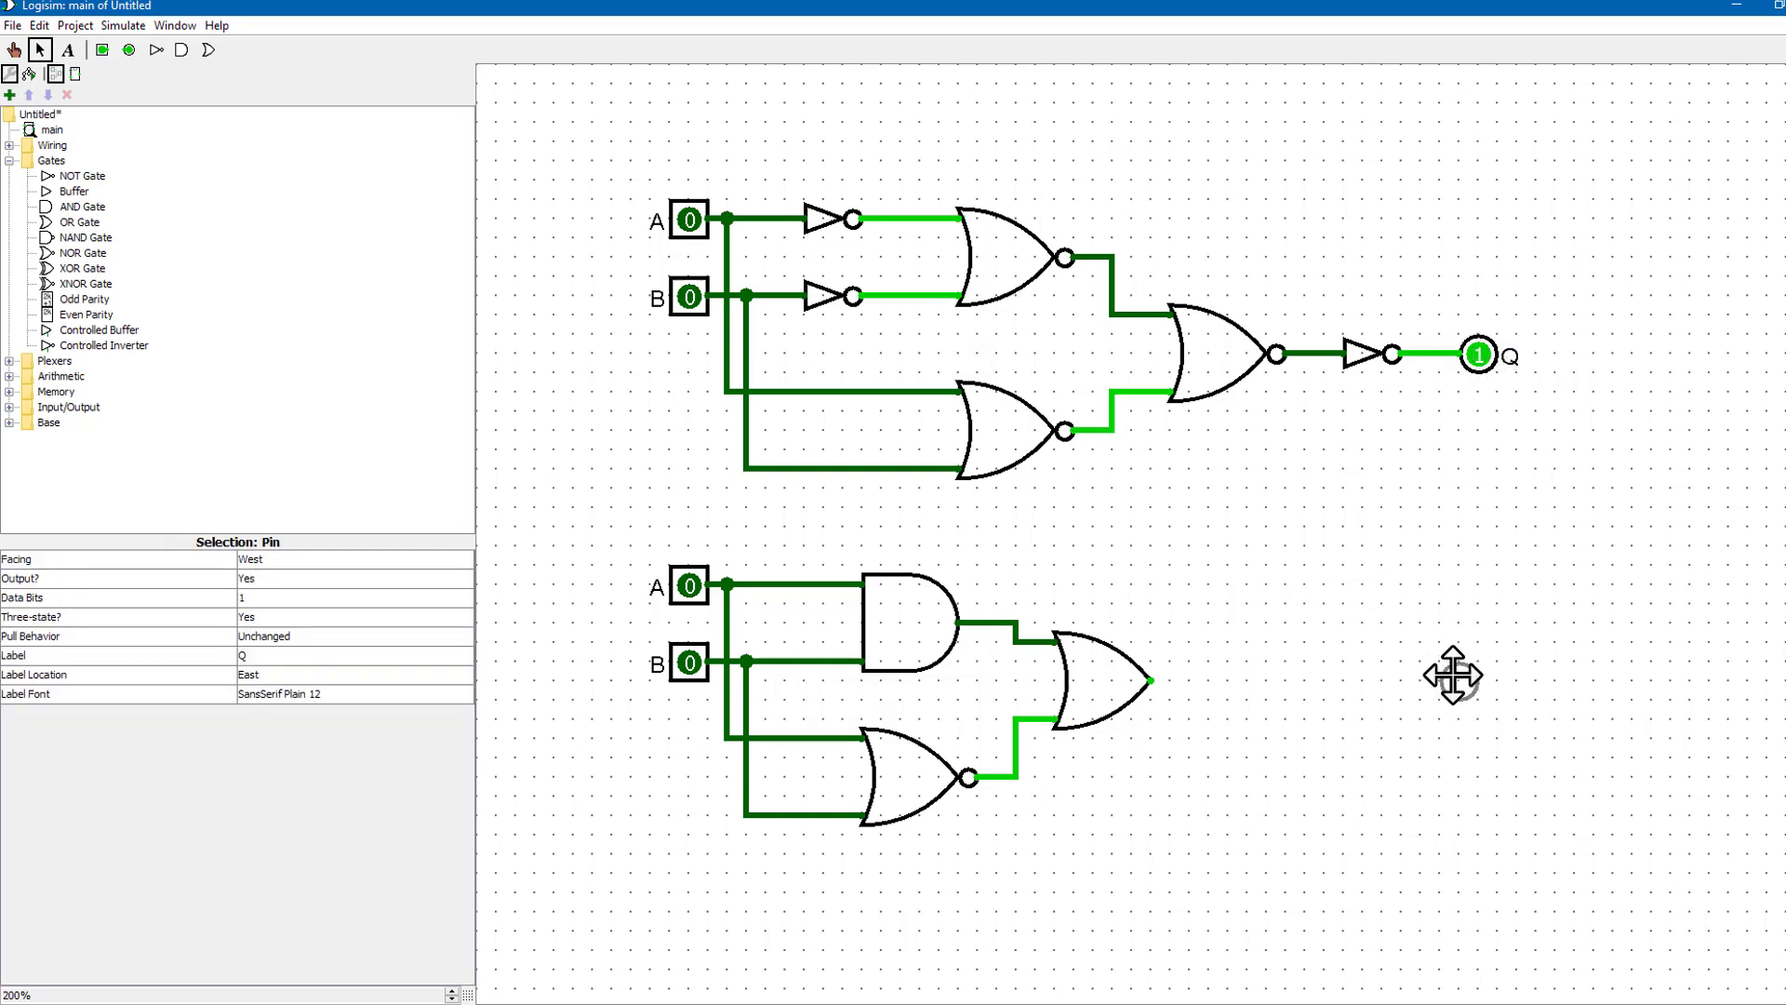
{"action": "left_click_drag", "start_coordinate": [1453, 676], "coordinate": [1228, 676]}
{"action": "left_click", "coordinate": [1201, 787]}
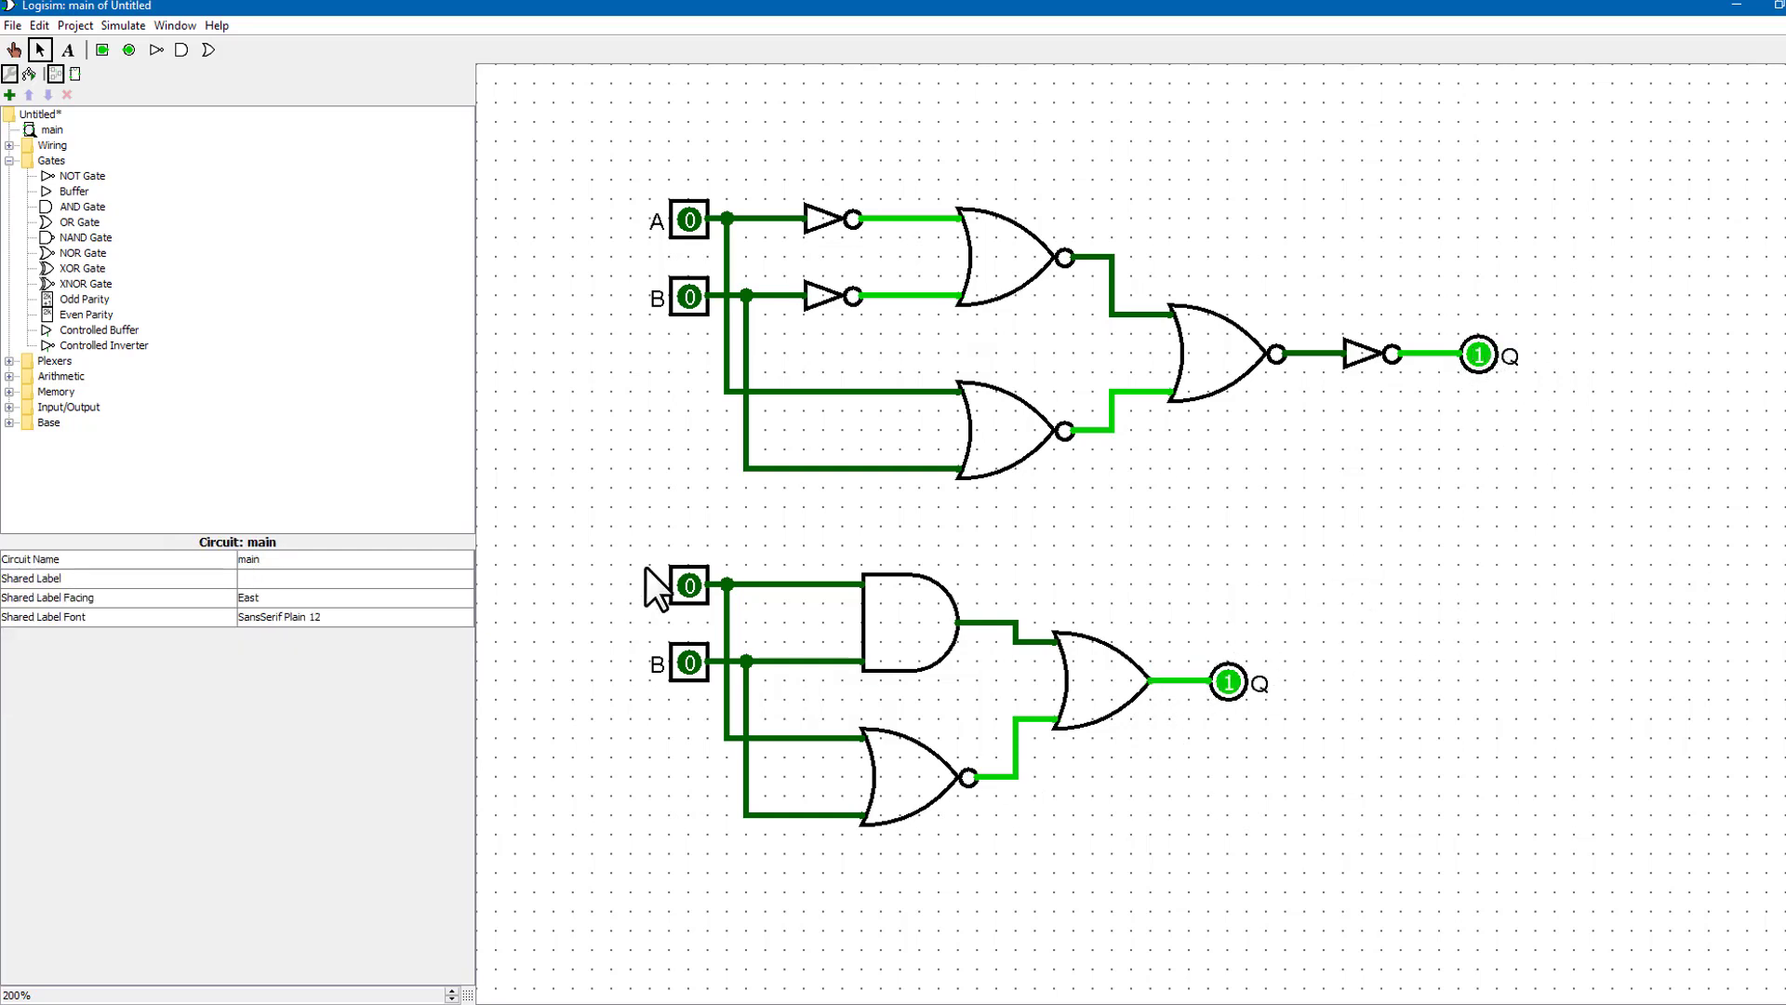
{"action": "left_click", "coordinate": [13, 49]}
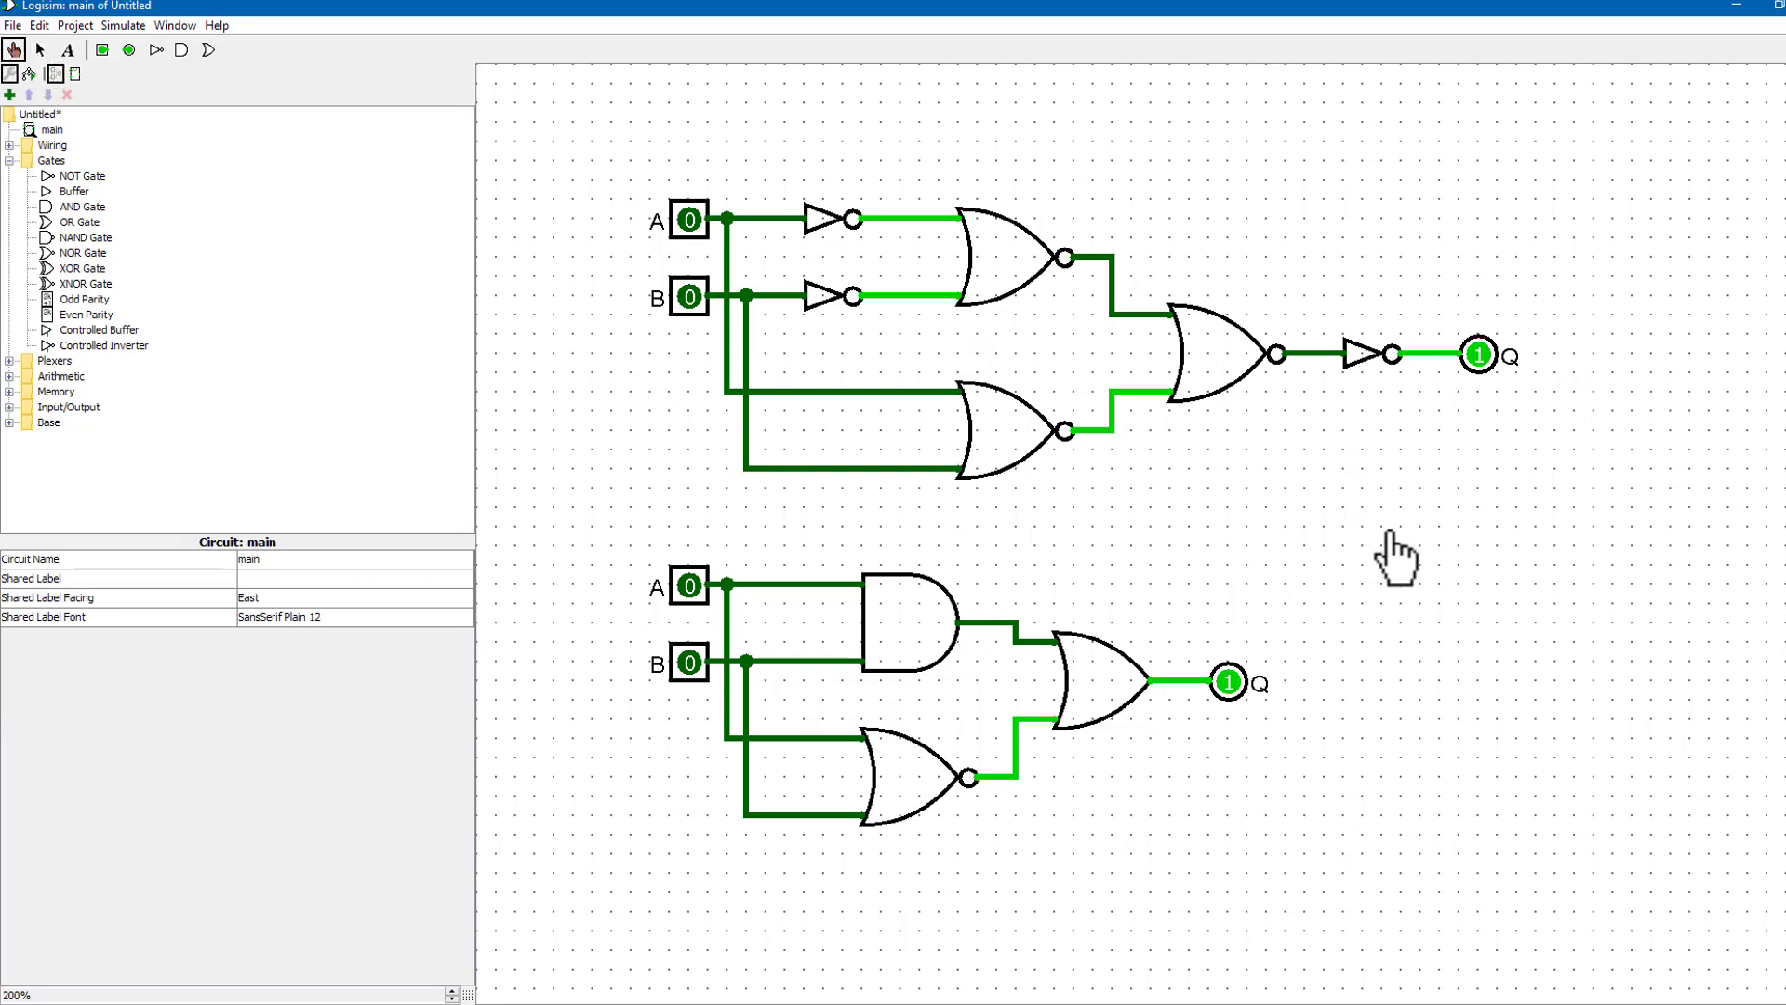
{"action": "left_click", "coordinate": [689, 220]}
{"action": "left_click", "coordinate": [690, 586]}
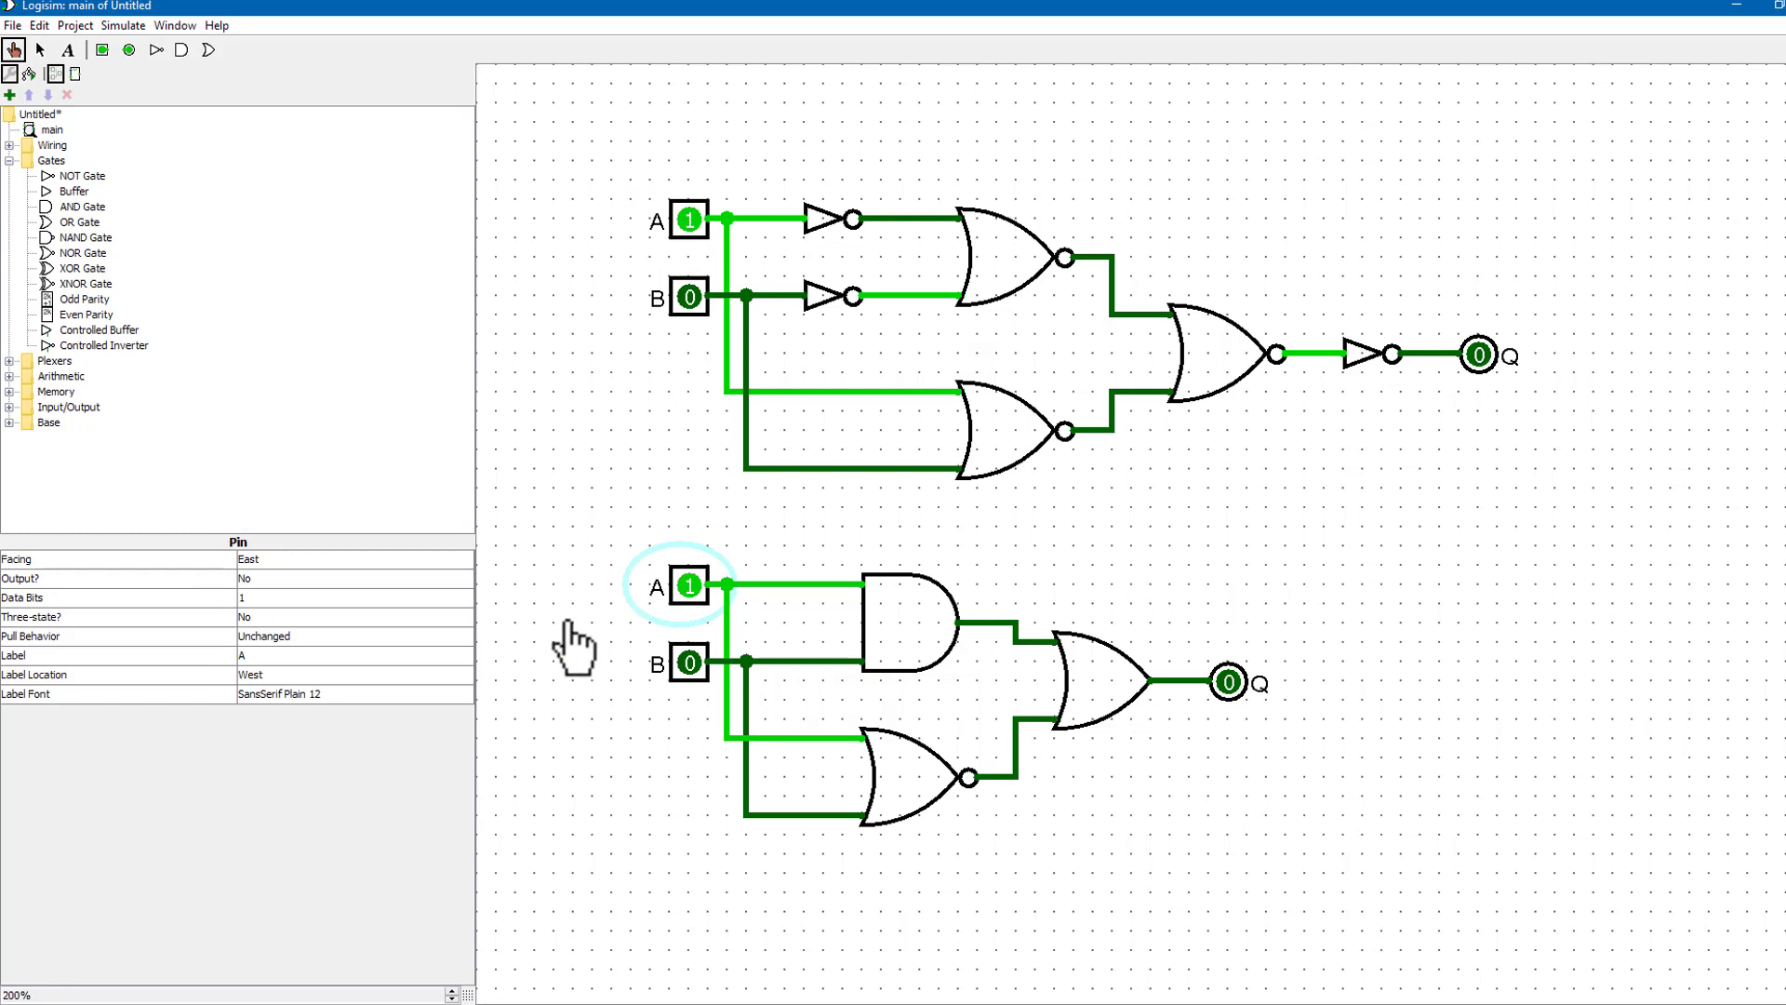
{"action": "left_click", "coordinate": [689, 663]}
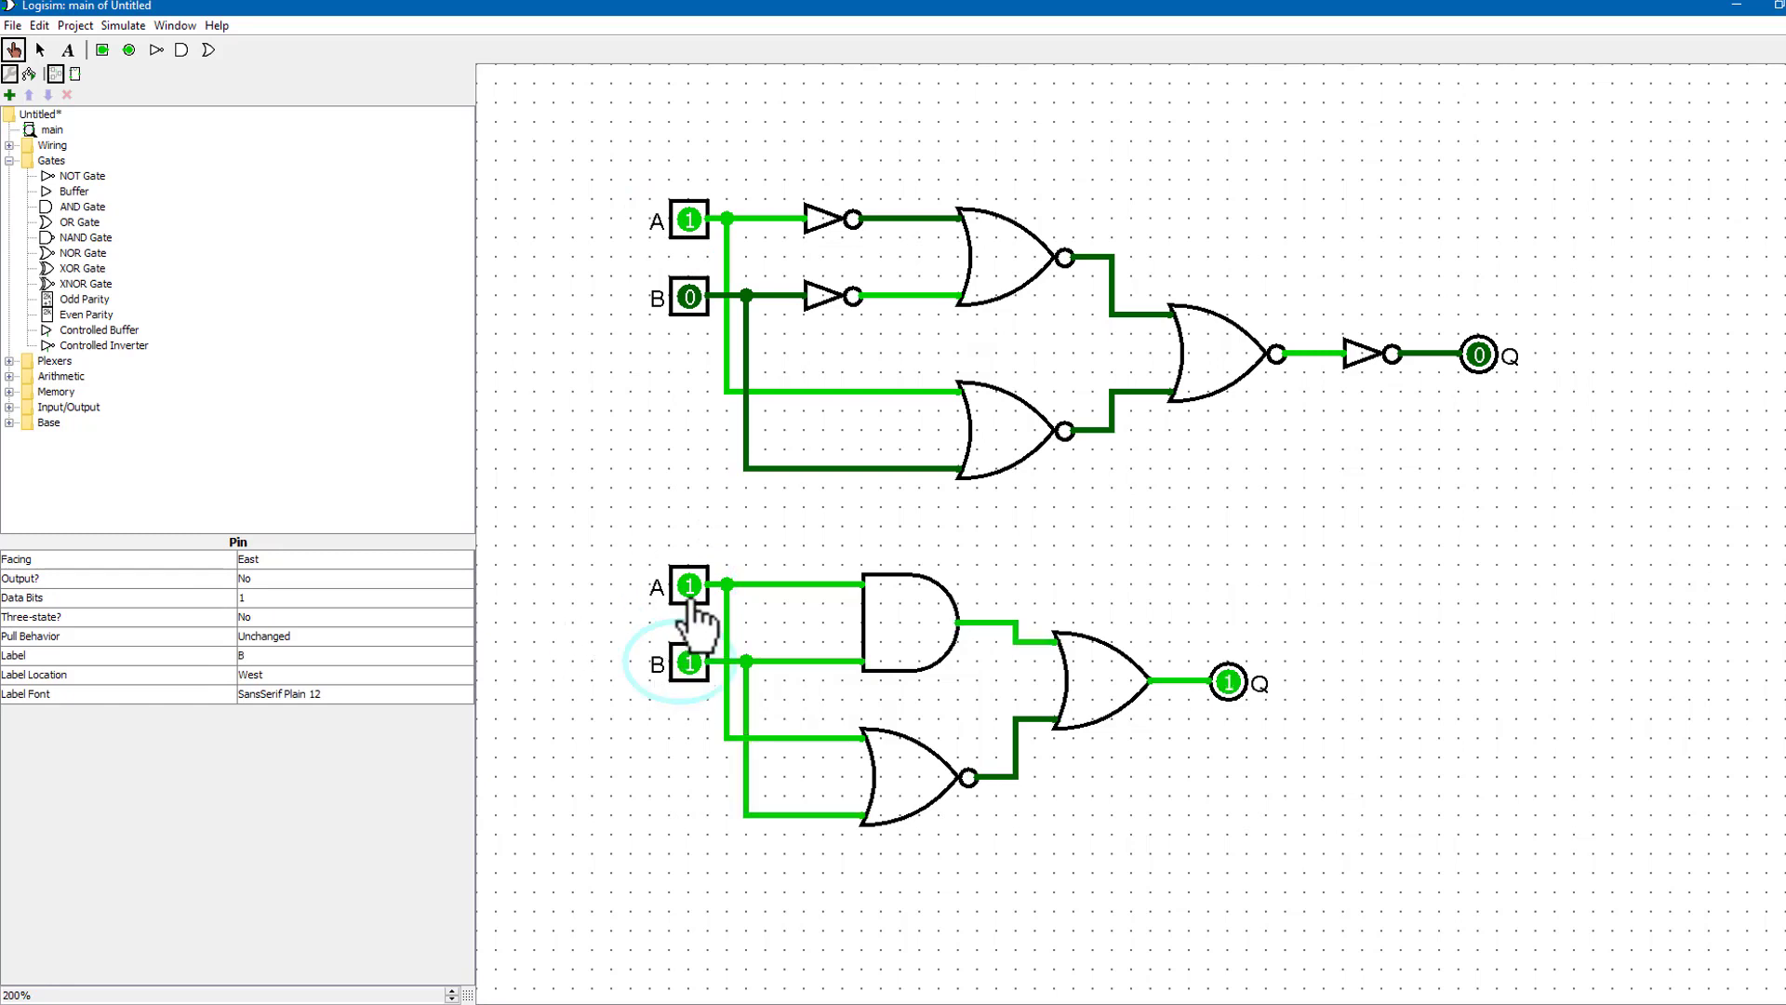
{"action": "left_click", "coordinate": [690, 296]}
{"action": "left_click", "coordinate": [689, 220]}
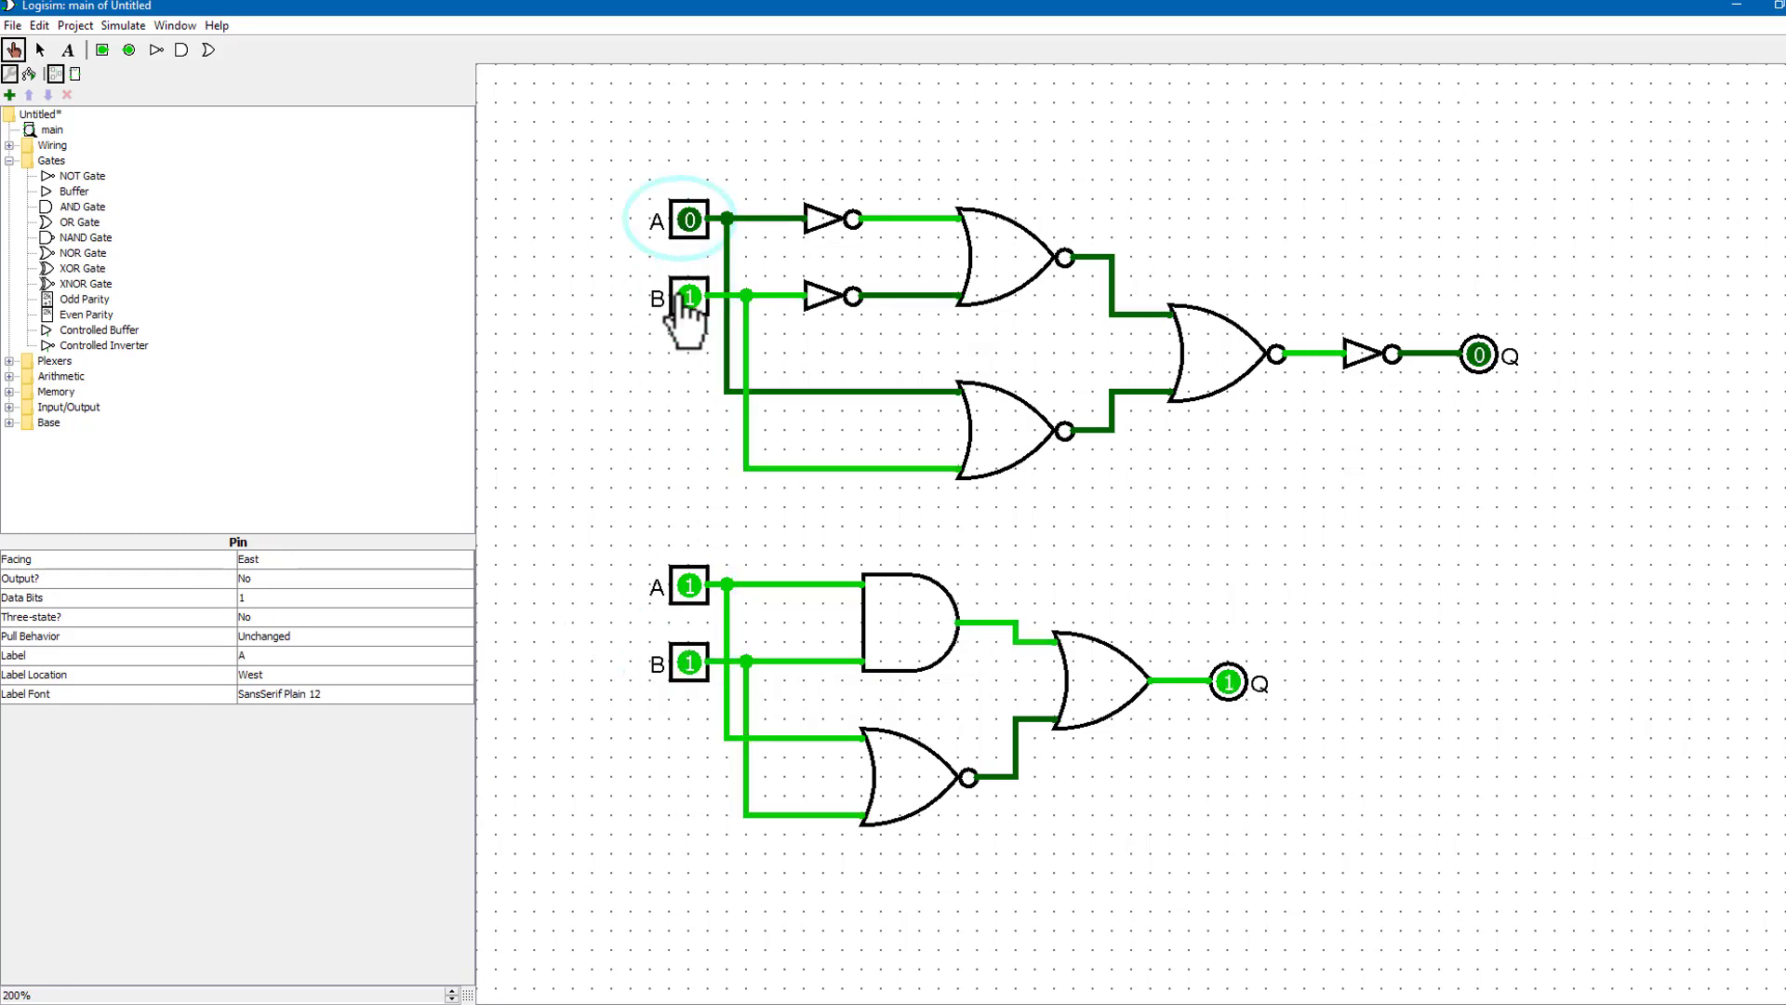
{"action": "left_click", "coordinate": [689, 586]}
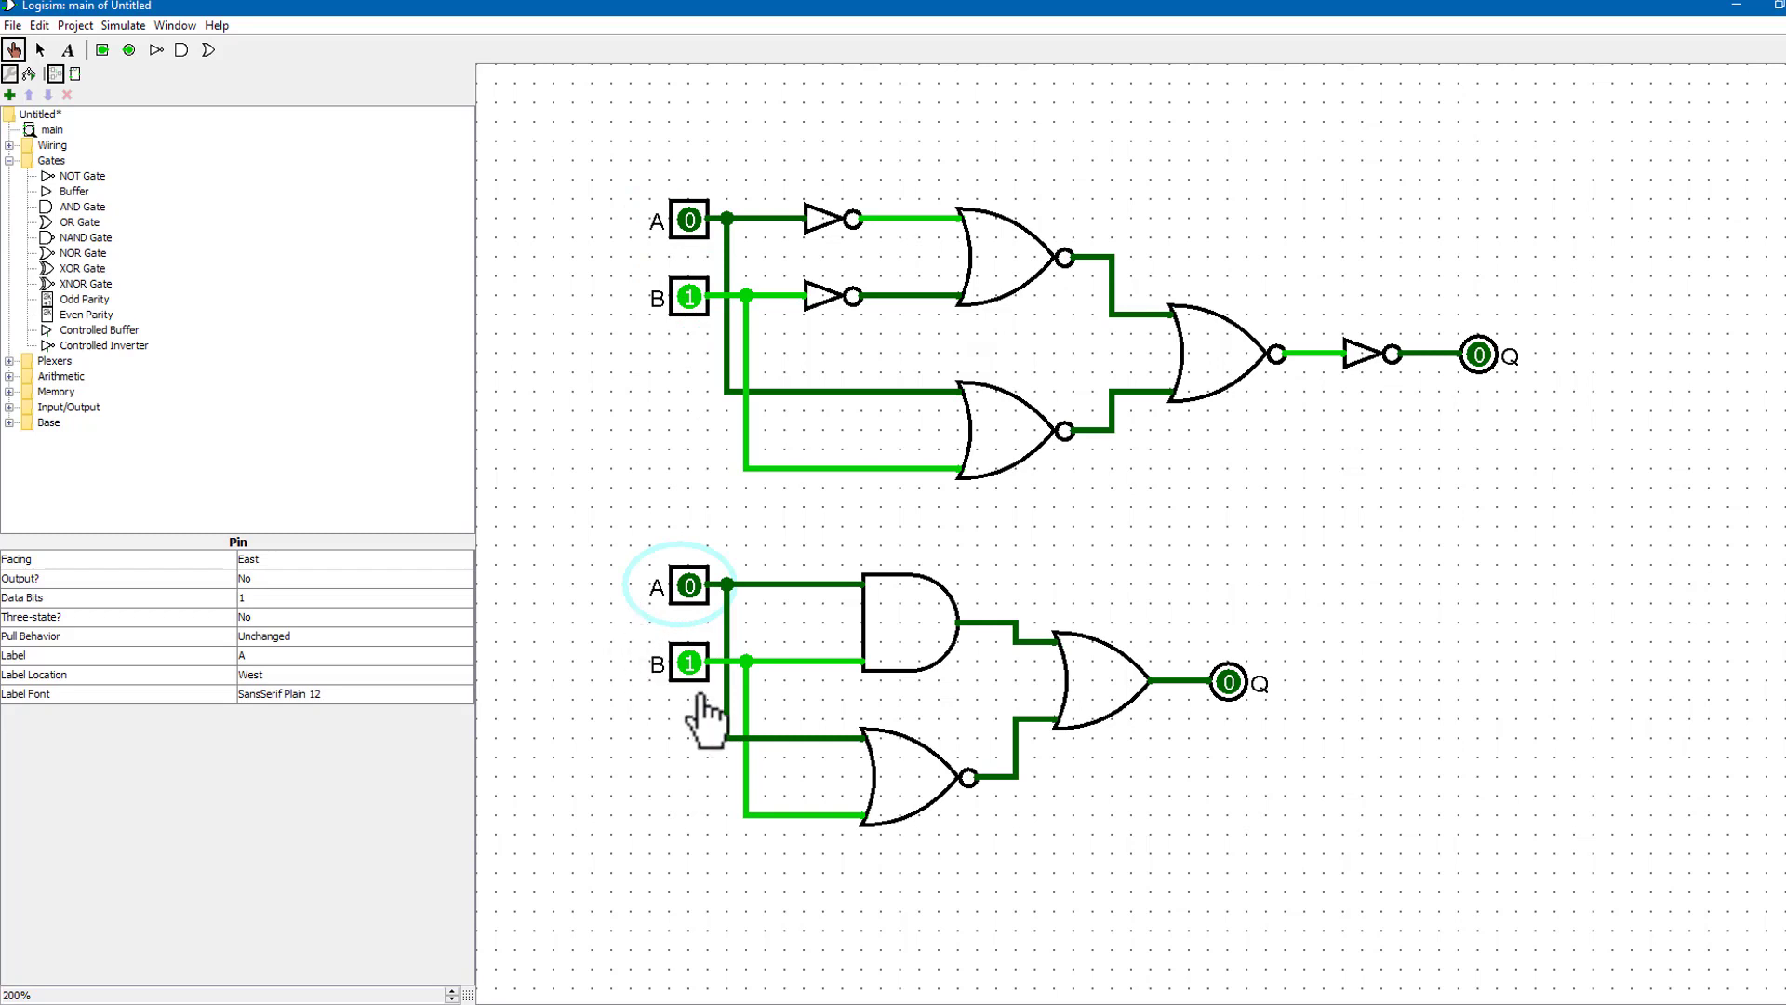
{"action": "left_click", "coordinate": [689, 663]}
{"action": "left_click", "coordinate": [690, 296]}
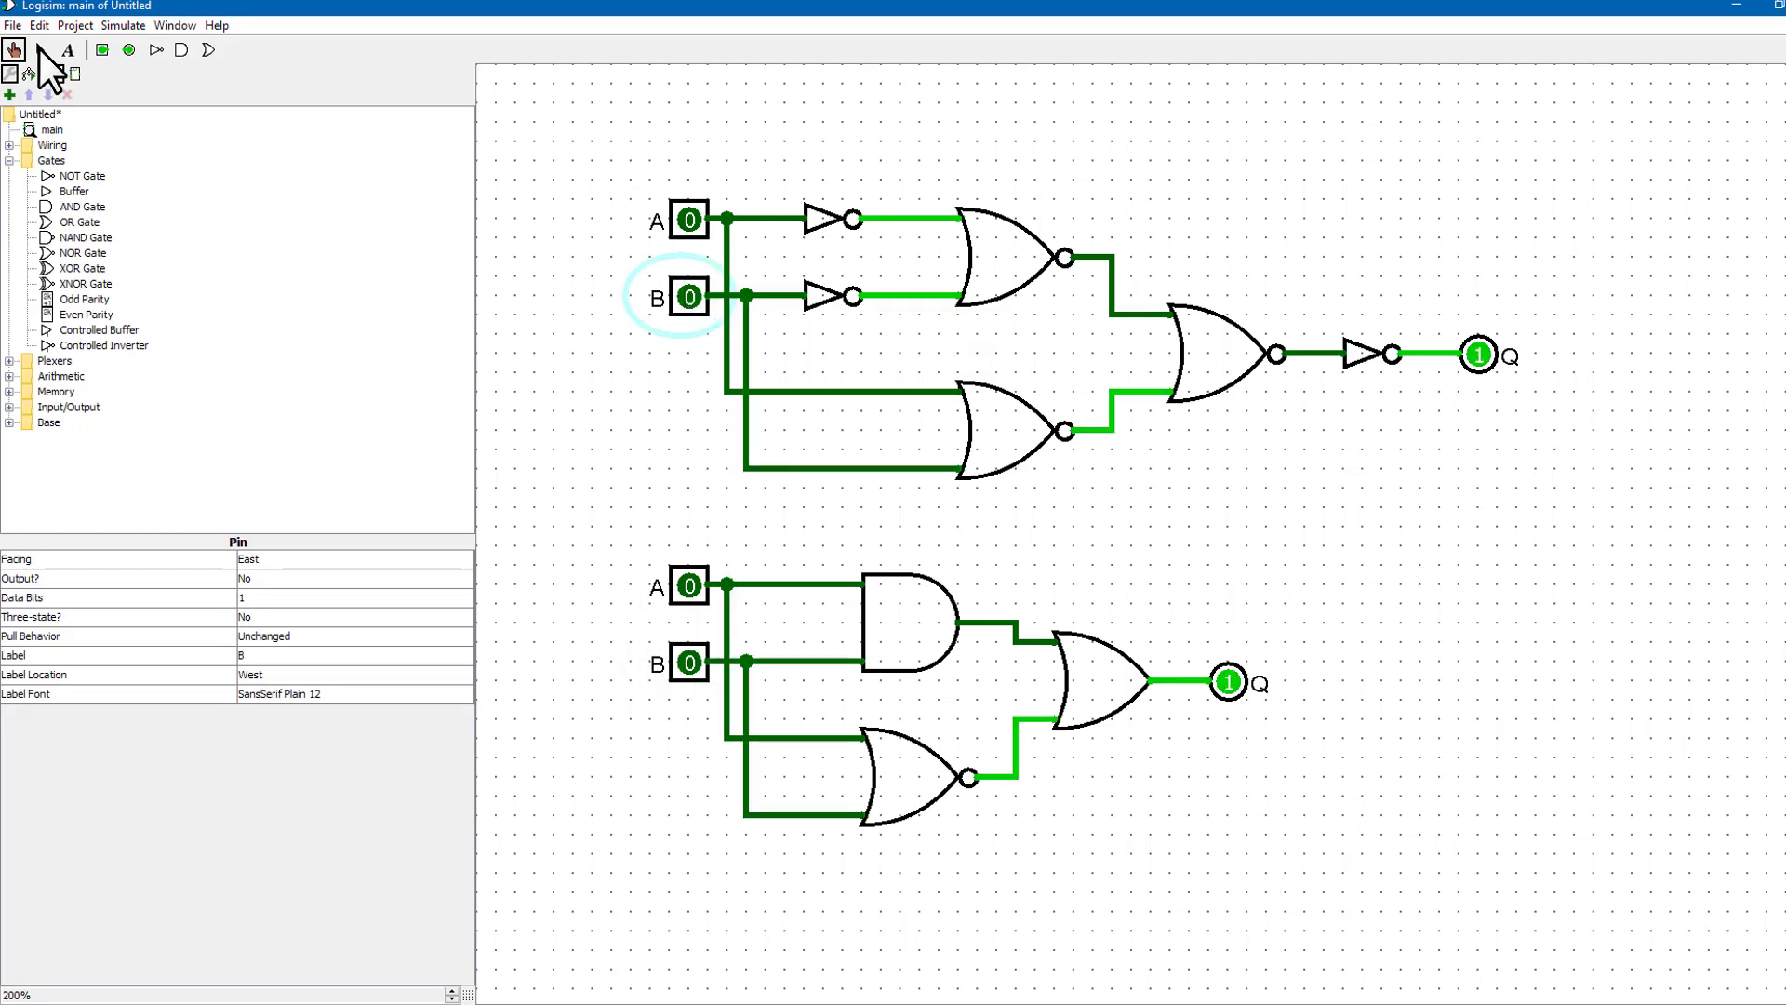
{"action": "left_click", "coordinate": [40, 49]}
- Select and delete the entire NOR-gate circuit
{"action": "left_click_drag", "start_coordinate": [596, 528], "coordinate": [1616, 147]}
{"action": "key", "text": "Delete"}
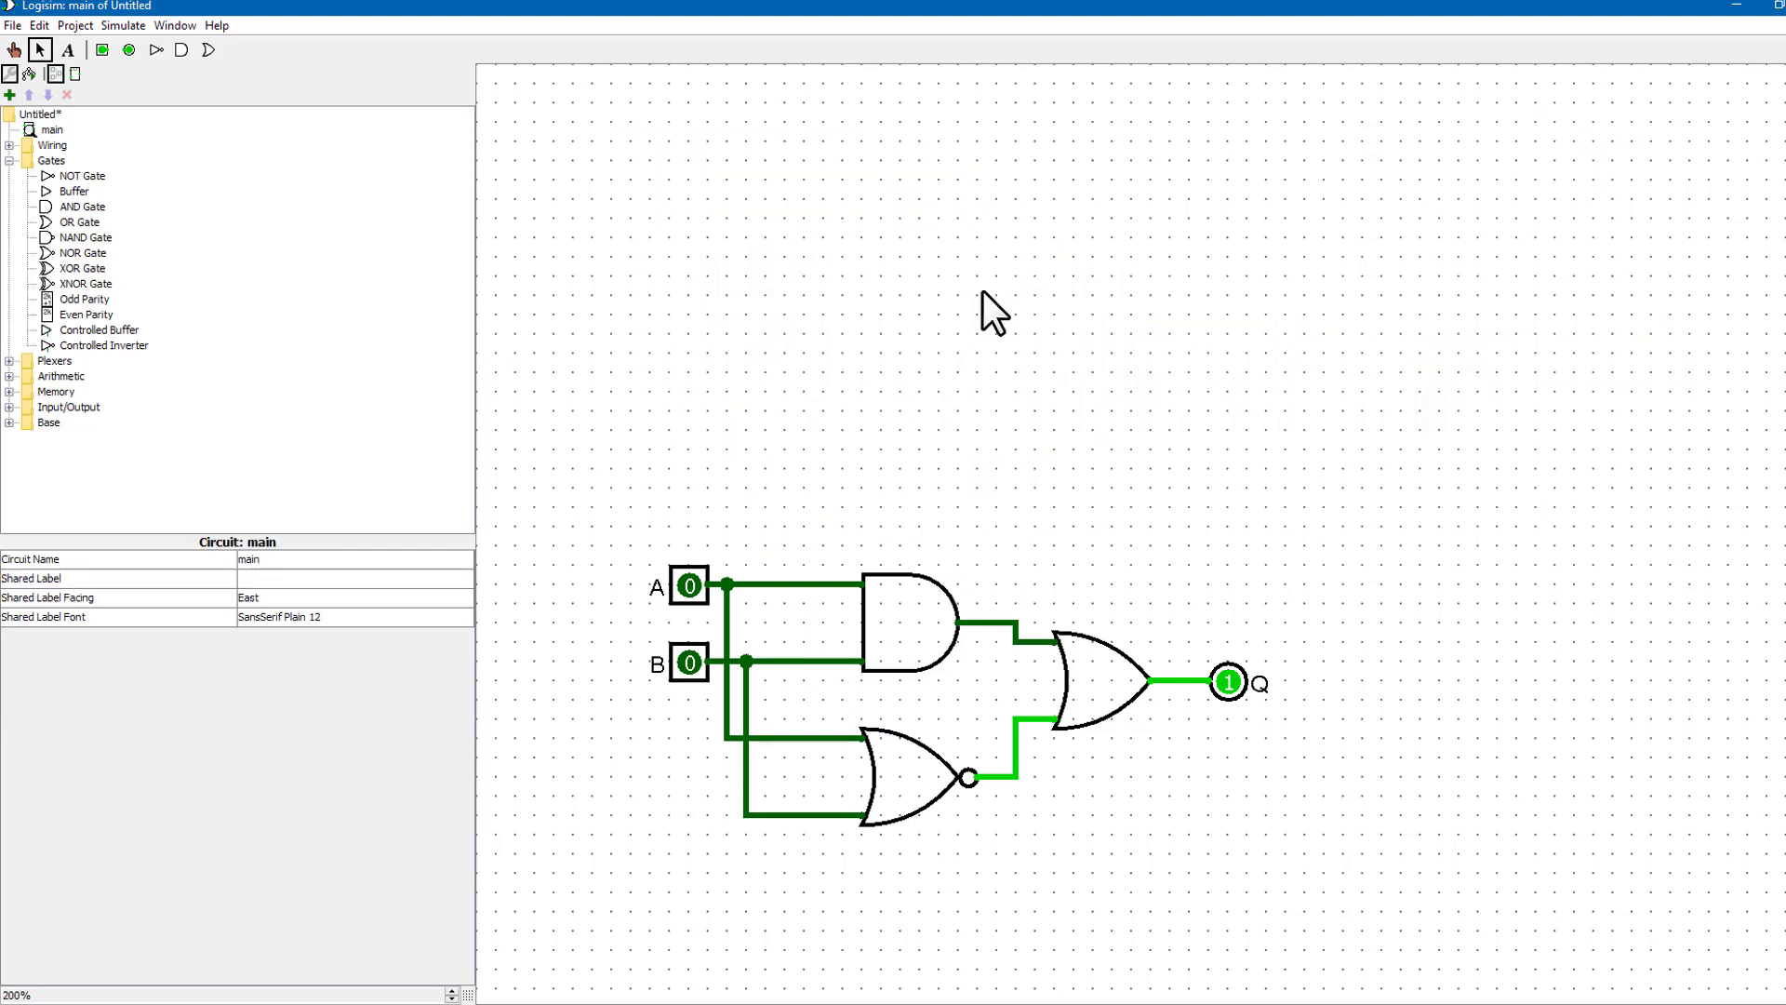
{"action": "left_click", "coordinate": [1293, 447]}
- Move the equation label "(X AND Y) OR Z == (X OR Z) AND (Y OR Z)" to the top centre
{"action": "left_click", "coordinate": [1257, 497]}
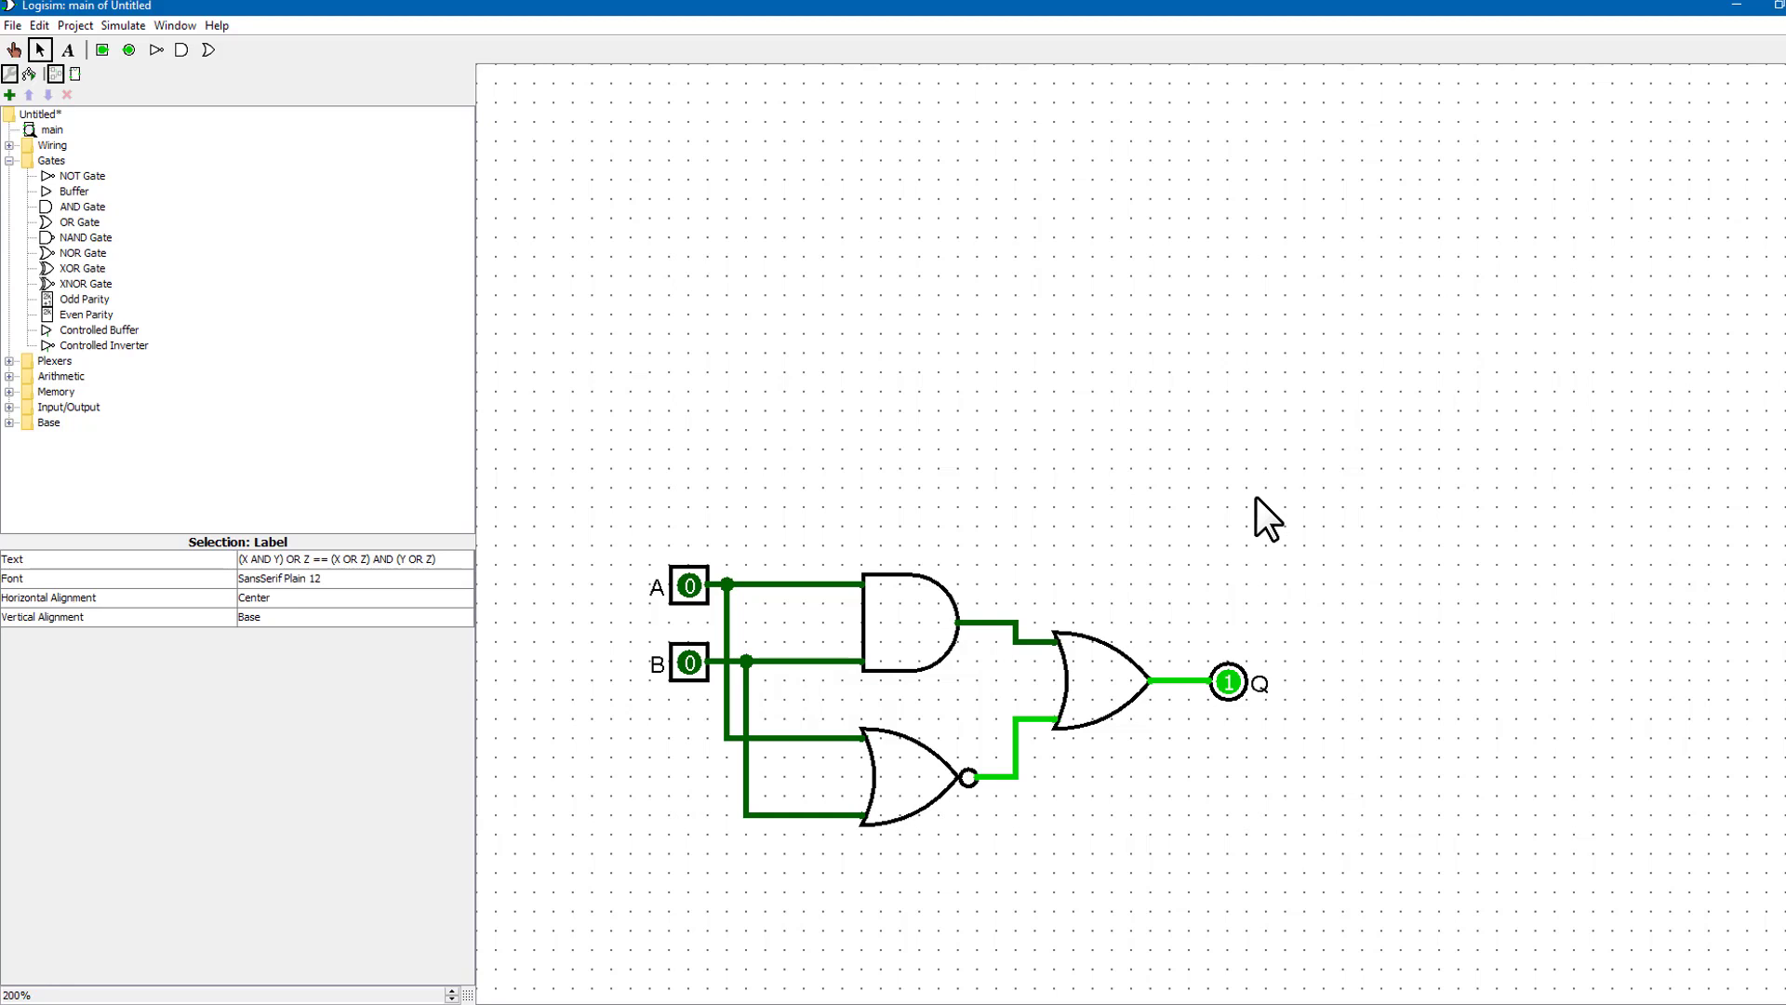
{"action": "left_click", "coordinate": [1040, 403]}
{"action": "scroll", "coordinate": [1291, 913], "scroll_direction": "right", "scroll_amount": 5}
{"action": "left_click_drag", "start_coordinate": [1489, 794], "coordinate": [799, 128]}
{"action": "left_click", "coordinate": [825, 346]}
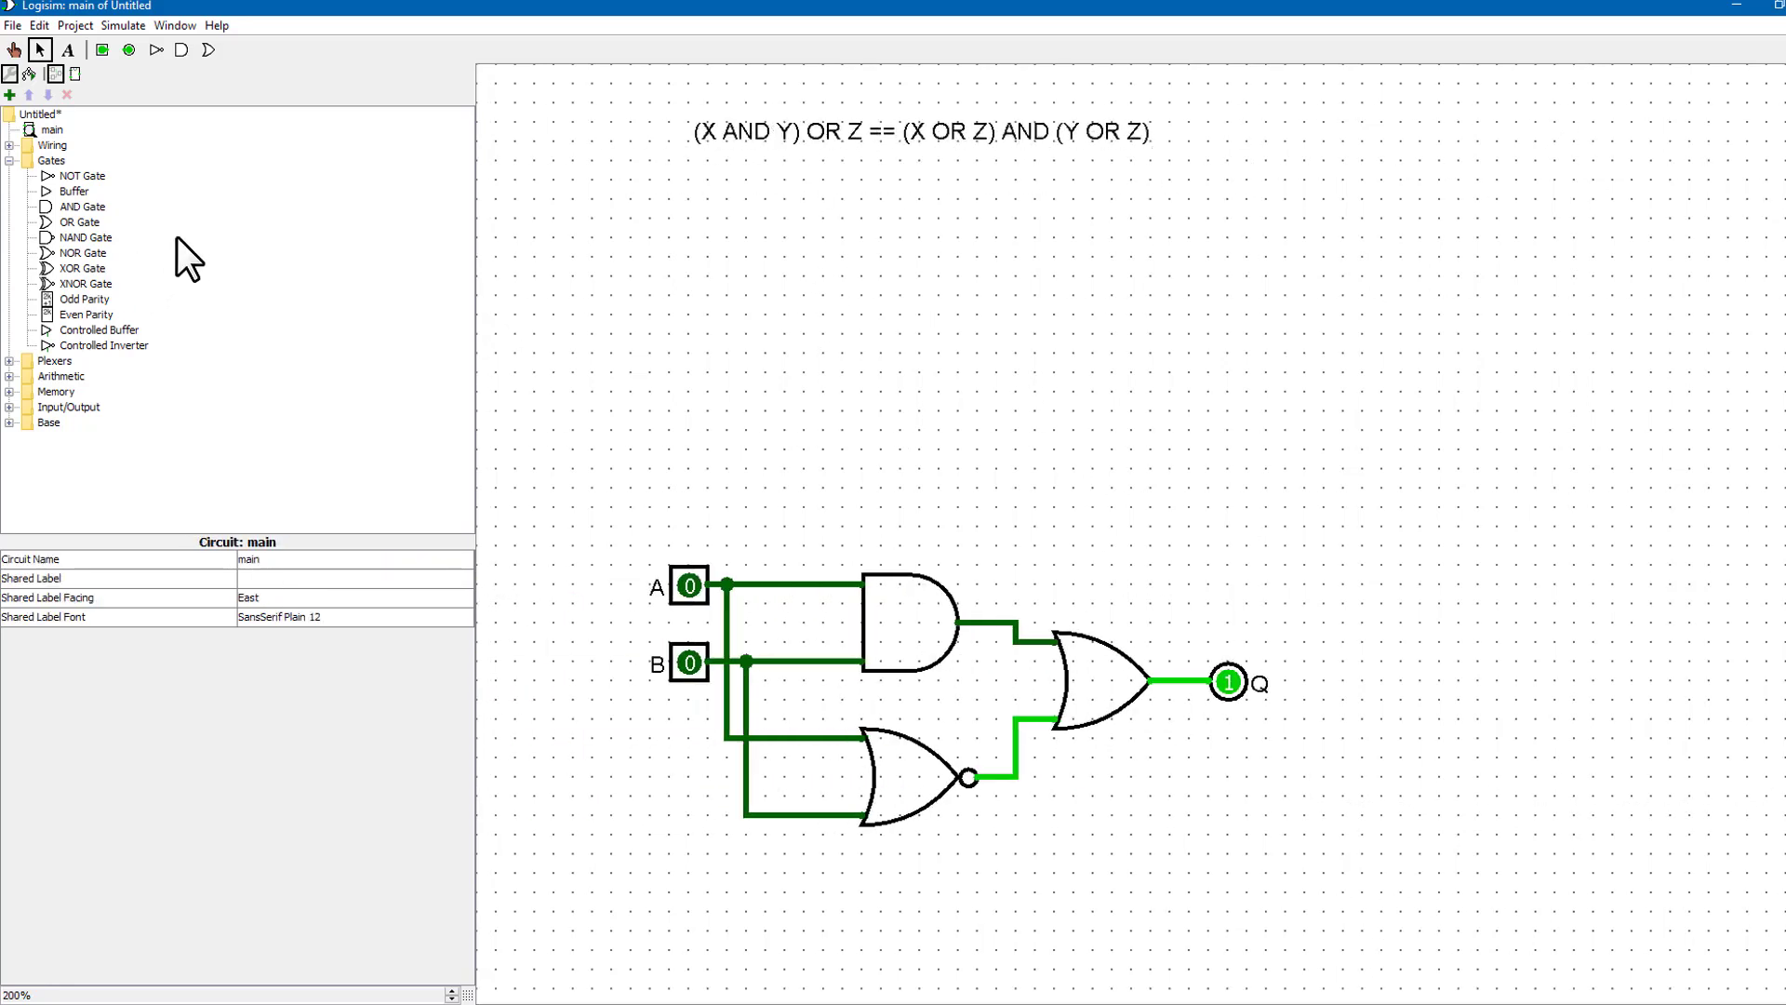
- Place three stacked input pins labelled X, Y and Z below the equation
{"action": "left_click", "coordinate": [102, 49]}
{"action": "left_click", "coordinate": [689, 219]}
{"action": "left_click", "coordinate": [302, 656]}
{"action": "type", "text": "X"}
{"action": "key", "text": "Return"}
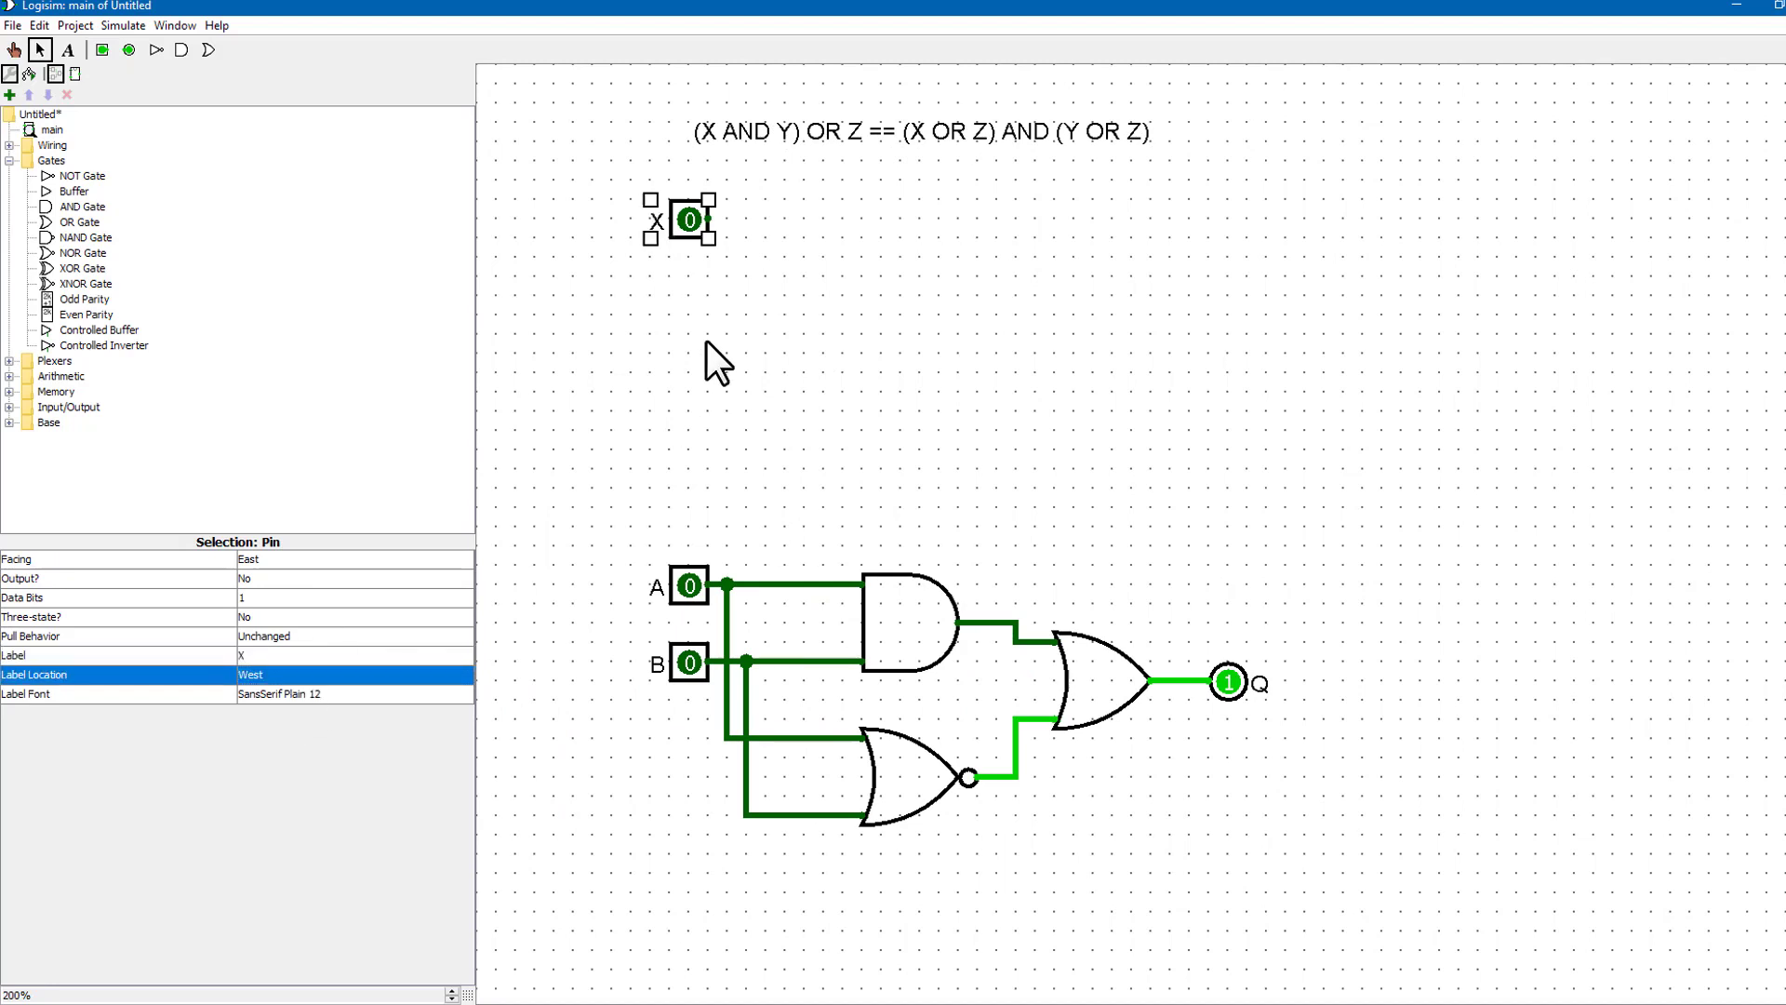
{"action": "left_click", "coordinate": [689, 277]}
{"action": "left_click", "coordinate": [288, 653]}
{"action": "type", "text": "Y"}
{"action": "key", "text": "Return"}
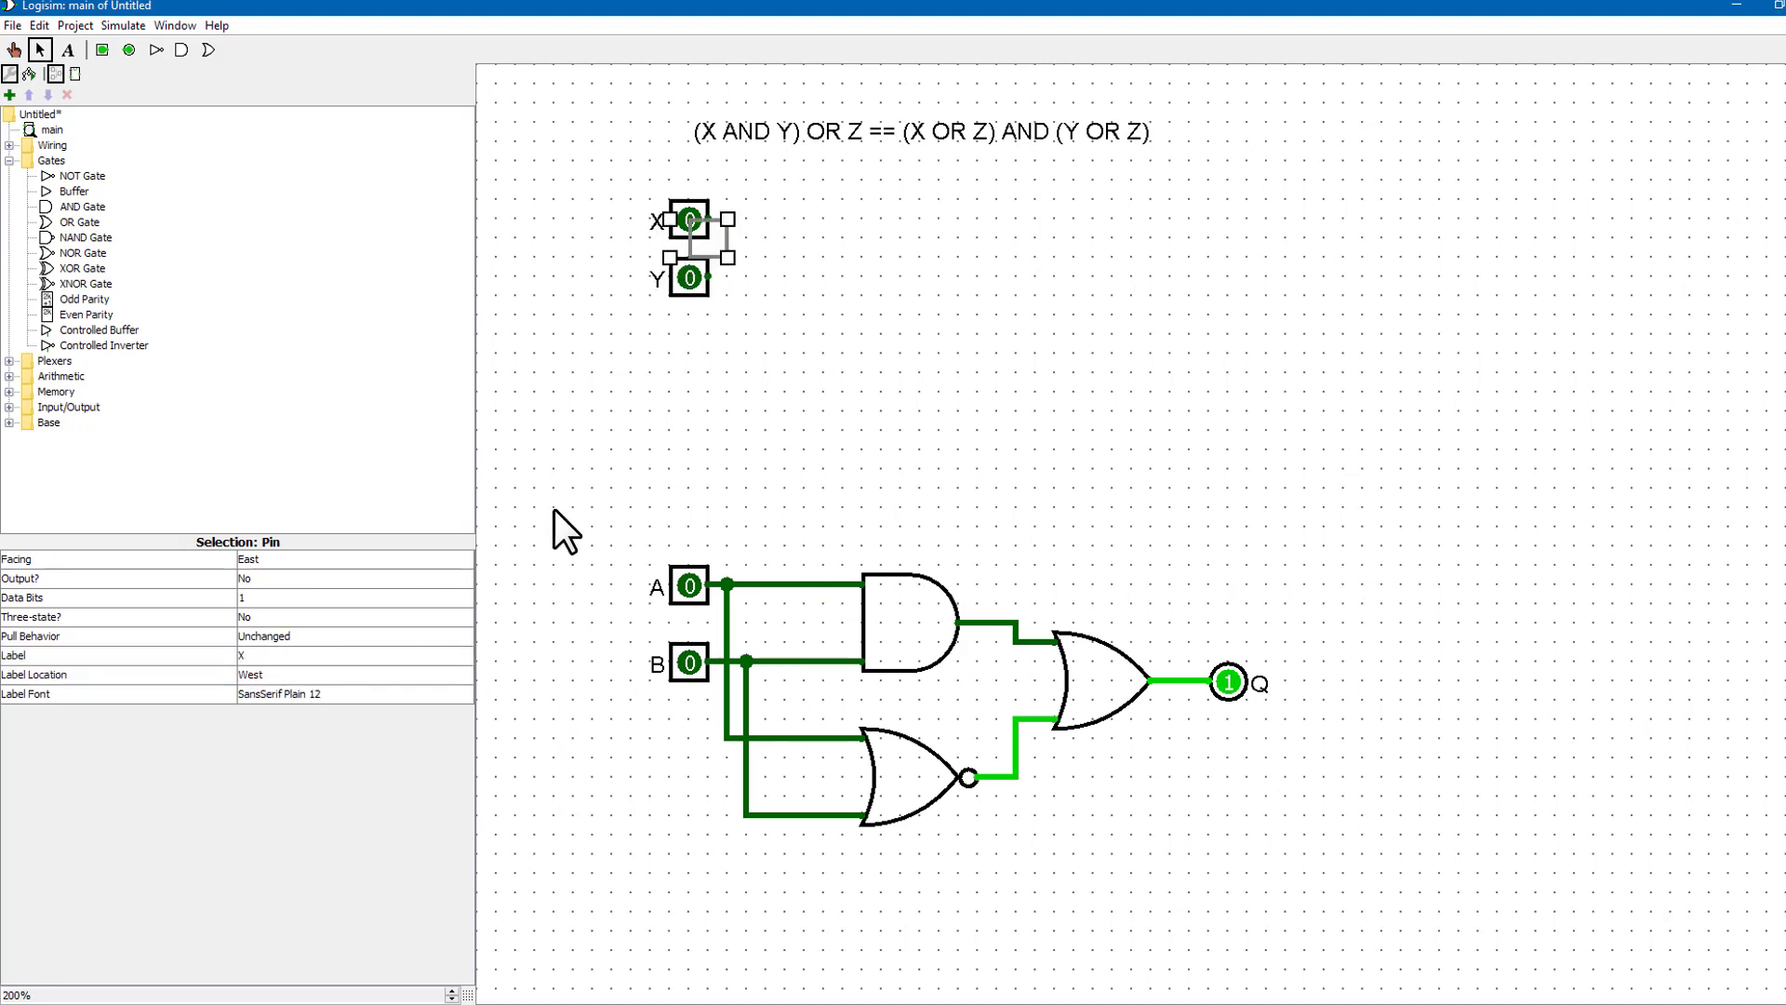
{"action": "left_click", "coordinate": [690, 335]}
{"action": "left_click", "coordinate": [280, 656]}
{"action": "type", "text": "Z"}
{"action": "key", "text": "Return"}
{"action": "left_click", "coordinate": [715, 285]}
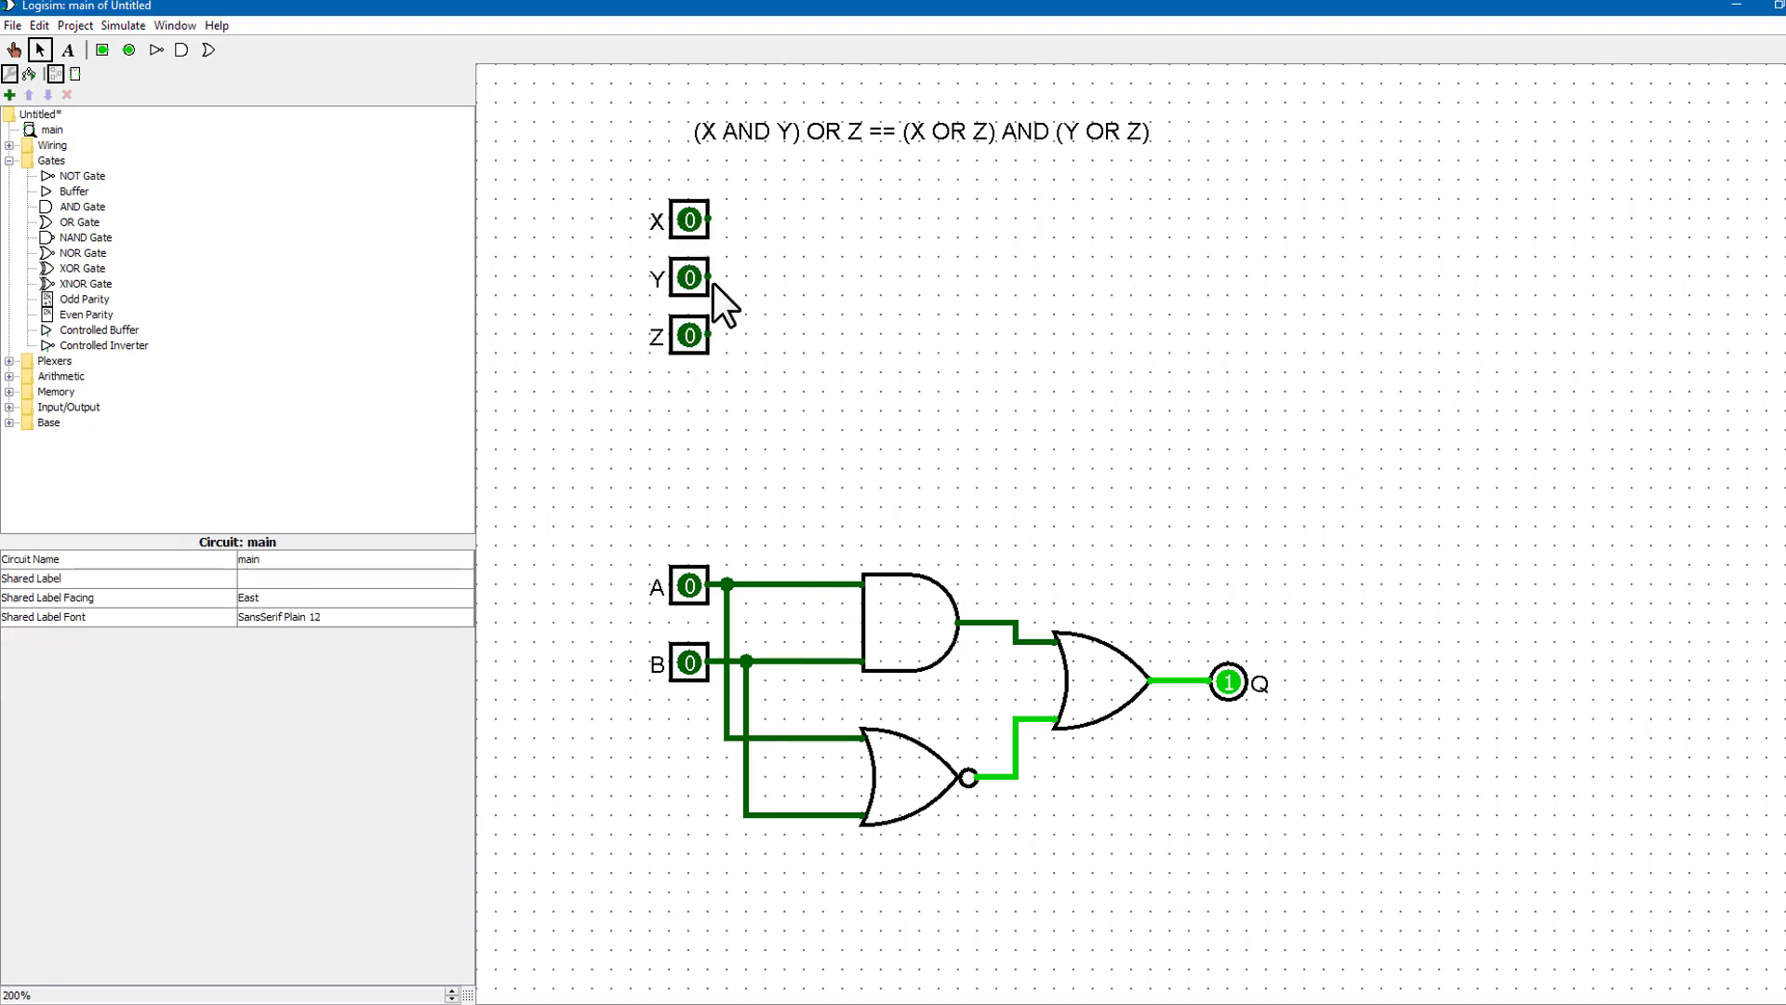
- Add a 2-input AND gate wired from X and Y, spacing out the pins
{"action": "left_click", "coordinate": [82, 206]}
{"action": "left_click", "coordinate": [920, 239]}
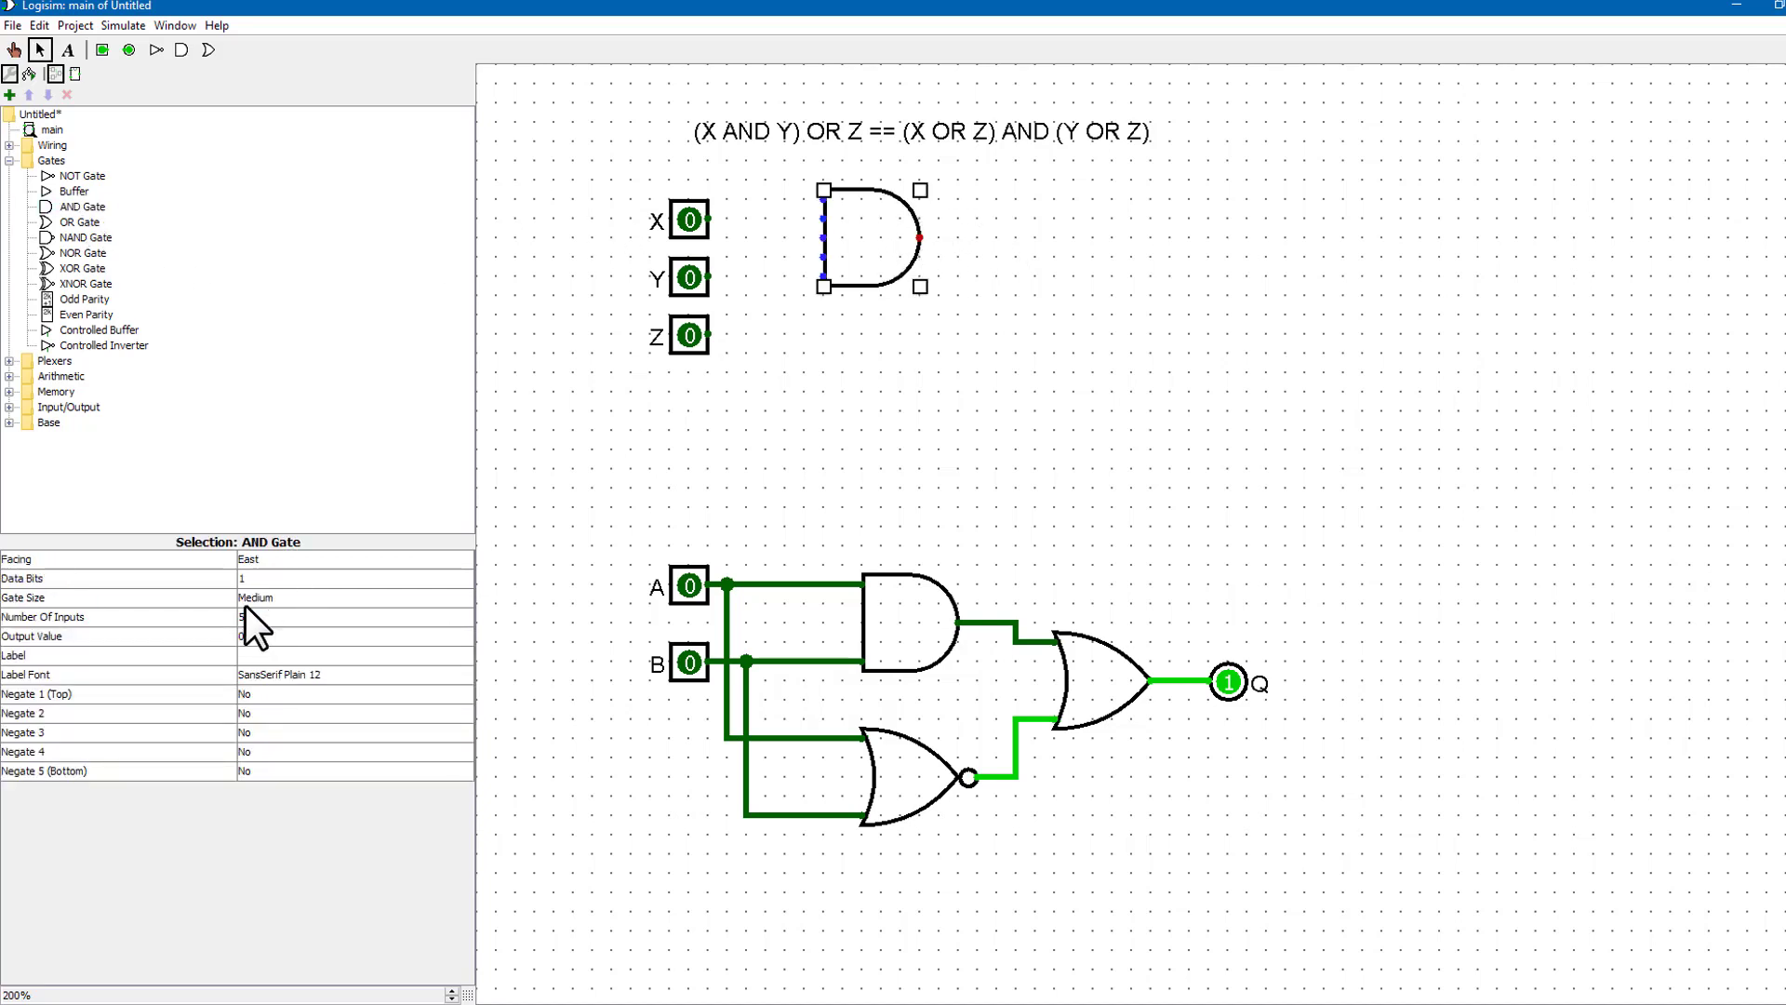
{"action": "left_click", "coordinate": [279, 616]}
{"action": "left_click", "coordinate": [253, 636]}
{"action": "left_click_drag", "start_coordinate": [689, 335], "coordinate": [689, 393]}
{"action": "left_click_drag", "start_coordinate": [689, 278], "coordinate": [689, 297]}
{"action": "left_click_drag", "start_coordinate": [823, 265], "coordinate": [824, 284]}
{"action": "left_click_drag", "start_coordinate": [711, 218], "coordinate": [834, 205]}
{"action": "left_click_drag", "start_coordinate": [709, 297], "coordinate": [787, 298]}
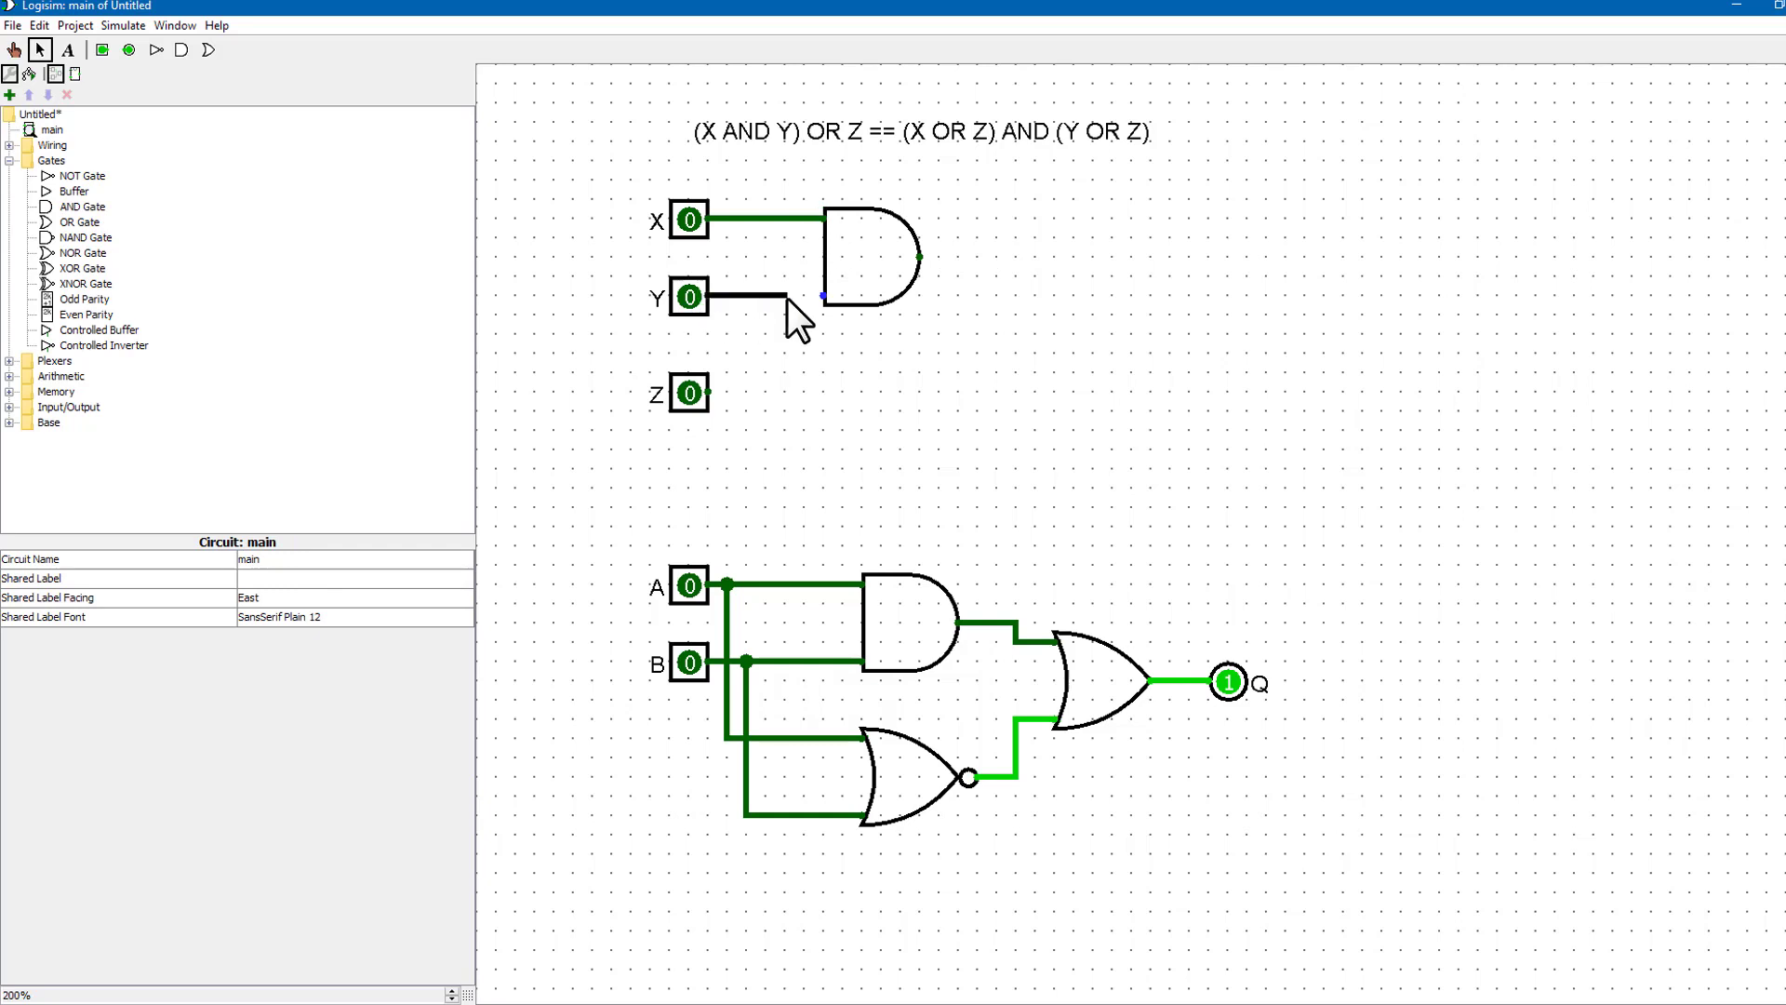
- Add a 2-input OR gate combining the AND output with Z, ending in an output pin
{"action": "left_click", "coordinate": [79, 222]}
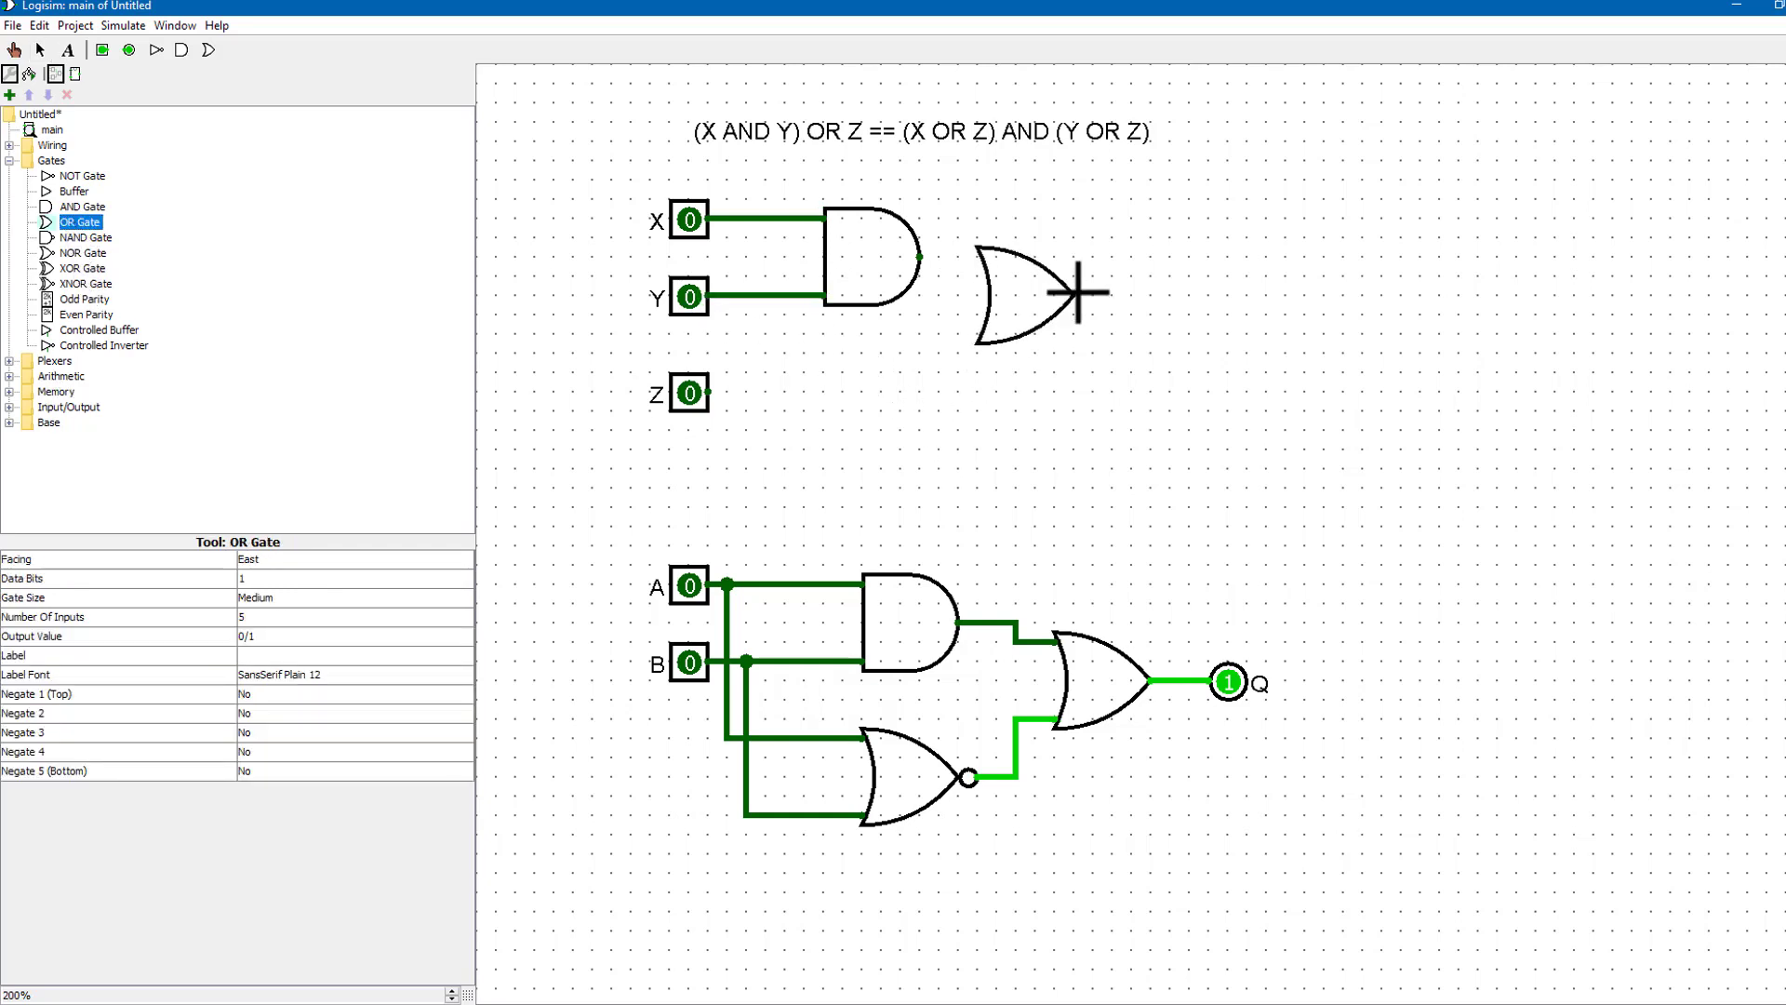
{"action": "left_click", "coordinate": [1074, 295]}
{"action": "left_click", "coordinate": [276, 617]}
{"action": "left_click", "coordinate": [270, 638]}
{"action": "left_click_drag", "start_coordinate": [689, 391], "coordinate": [977, 333]}
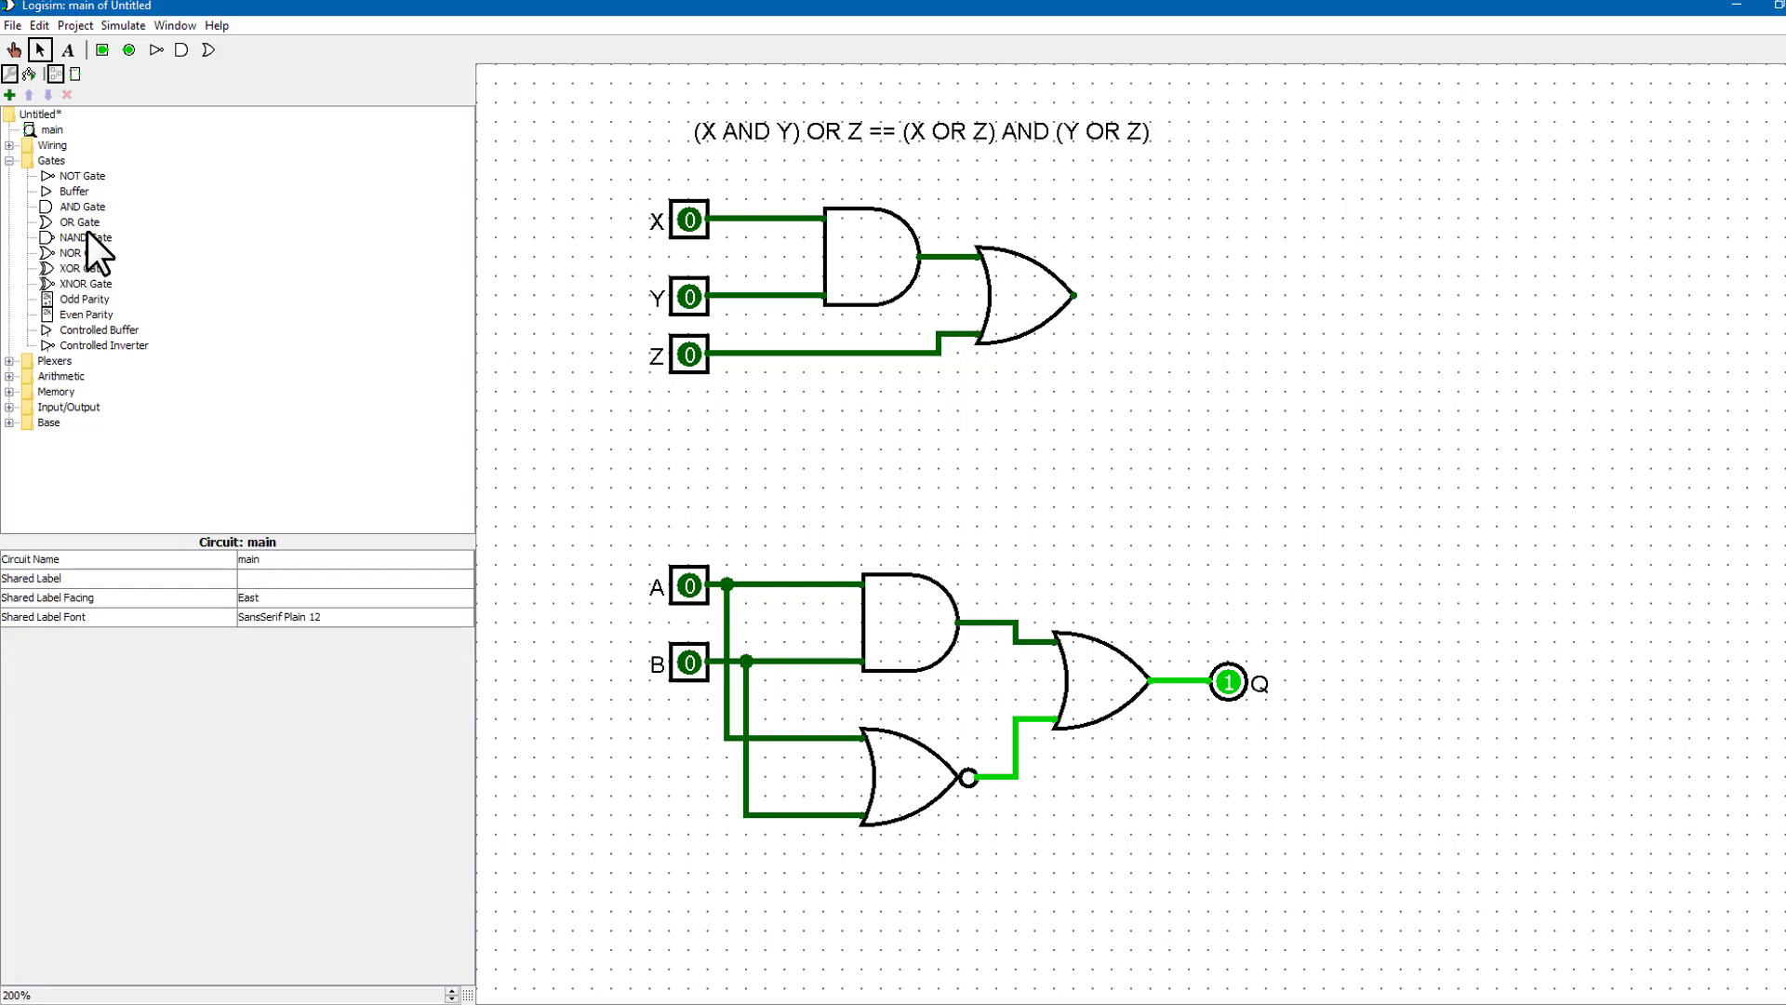
{"action": "left_click", "coordinate": [129, 49]}
{"action": "left_click", "coordinate": [1116, 297]}
{"action": "left_click", "coordinate": [1090, 398]}
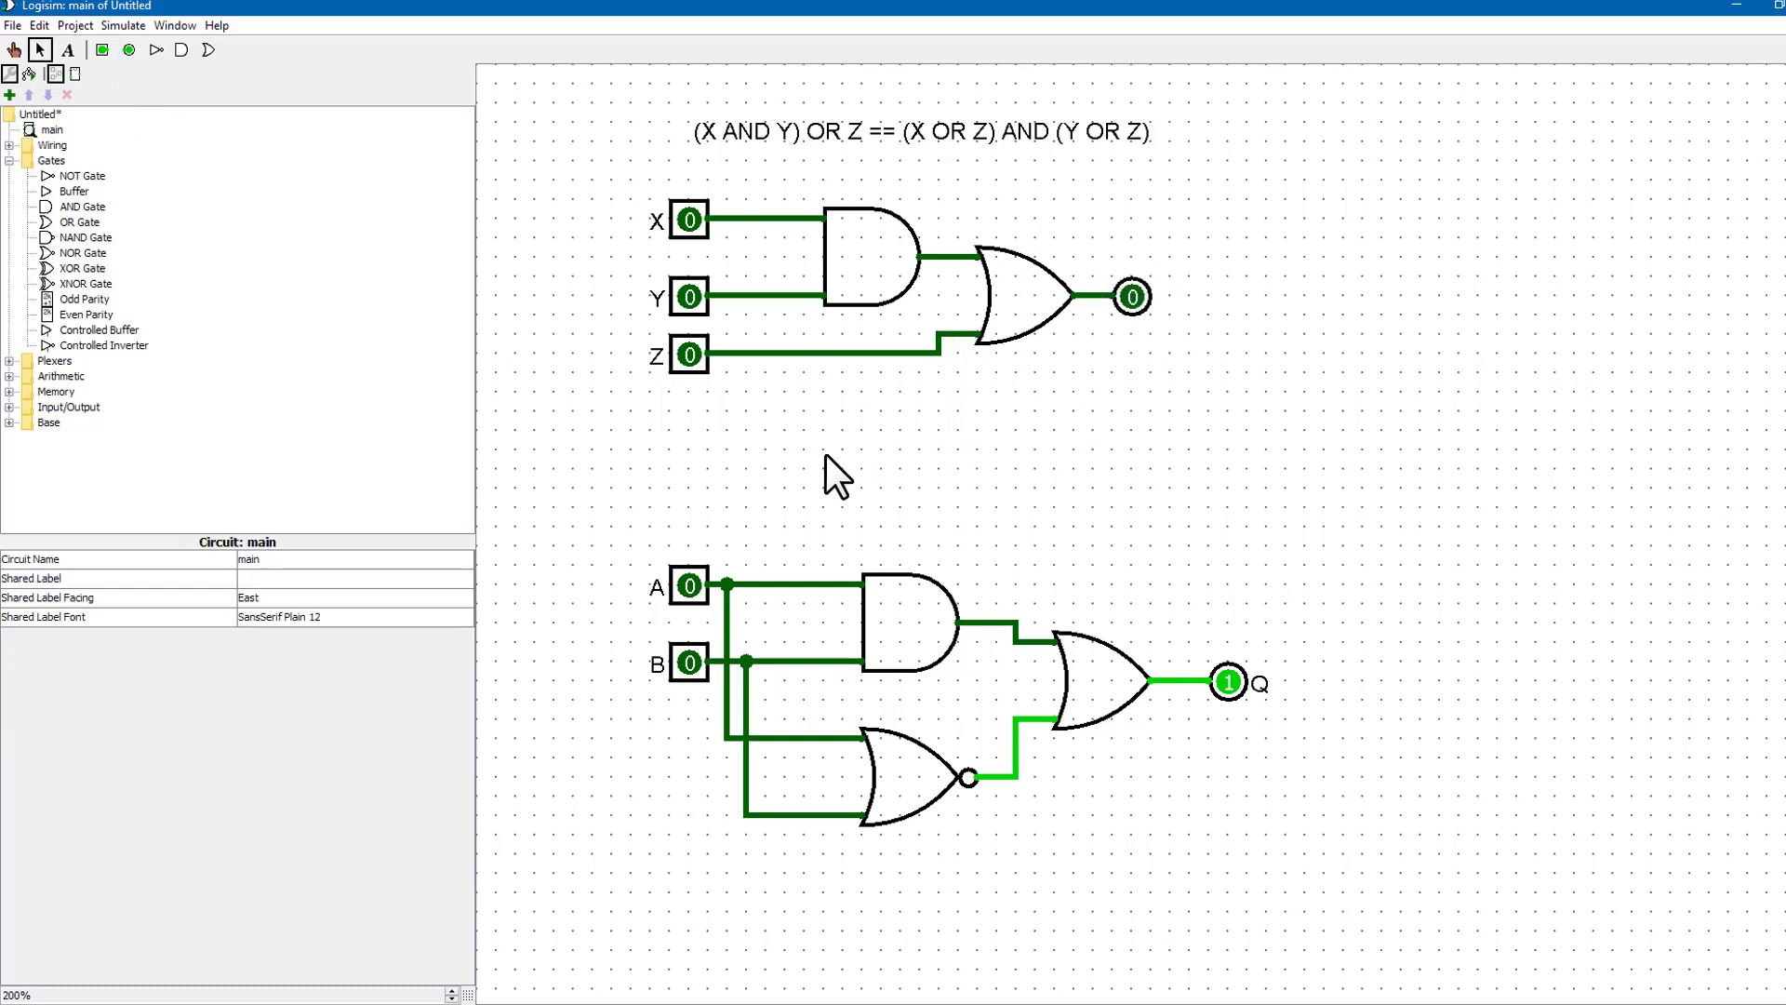
{"action": "left_click_drag", "start_coordinate": [651, 554], "coordinate": [1293, 837]}
- Move the A/B circuit lower and paste a copy of the X, Y, Z pins below the originals
{"action": "left_click_drag", "start_coordinate": [1128, 675], "coordinate": [1129, 829]}
{"action": "left_click", "coordinate": [558, 531]}
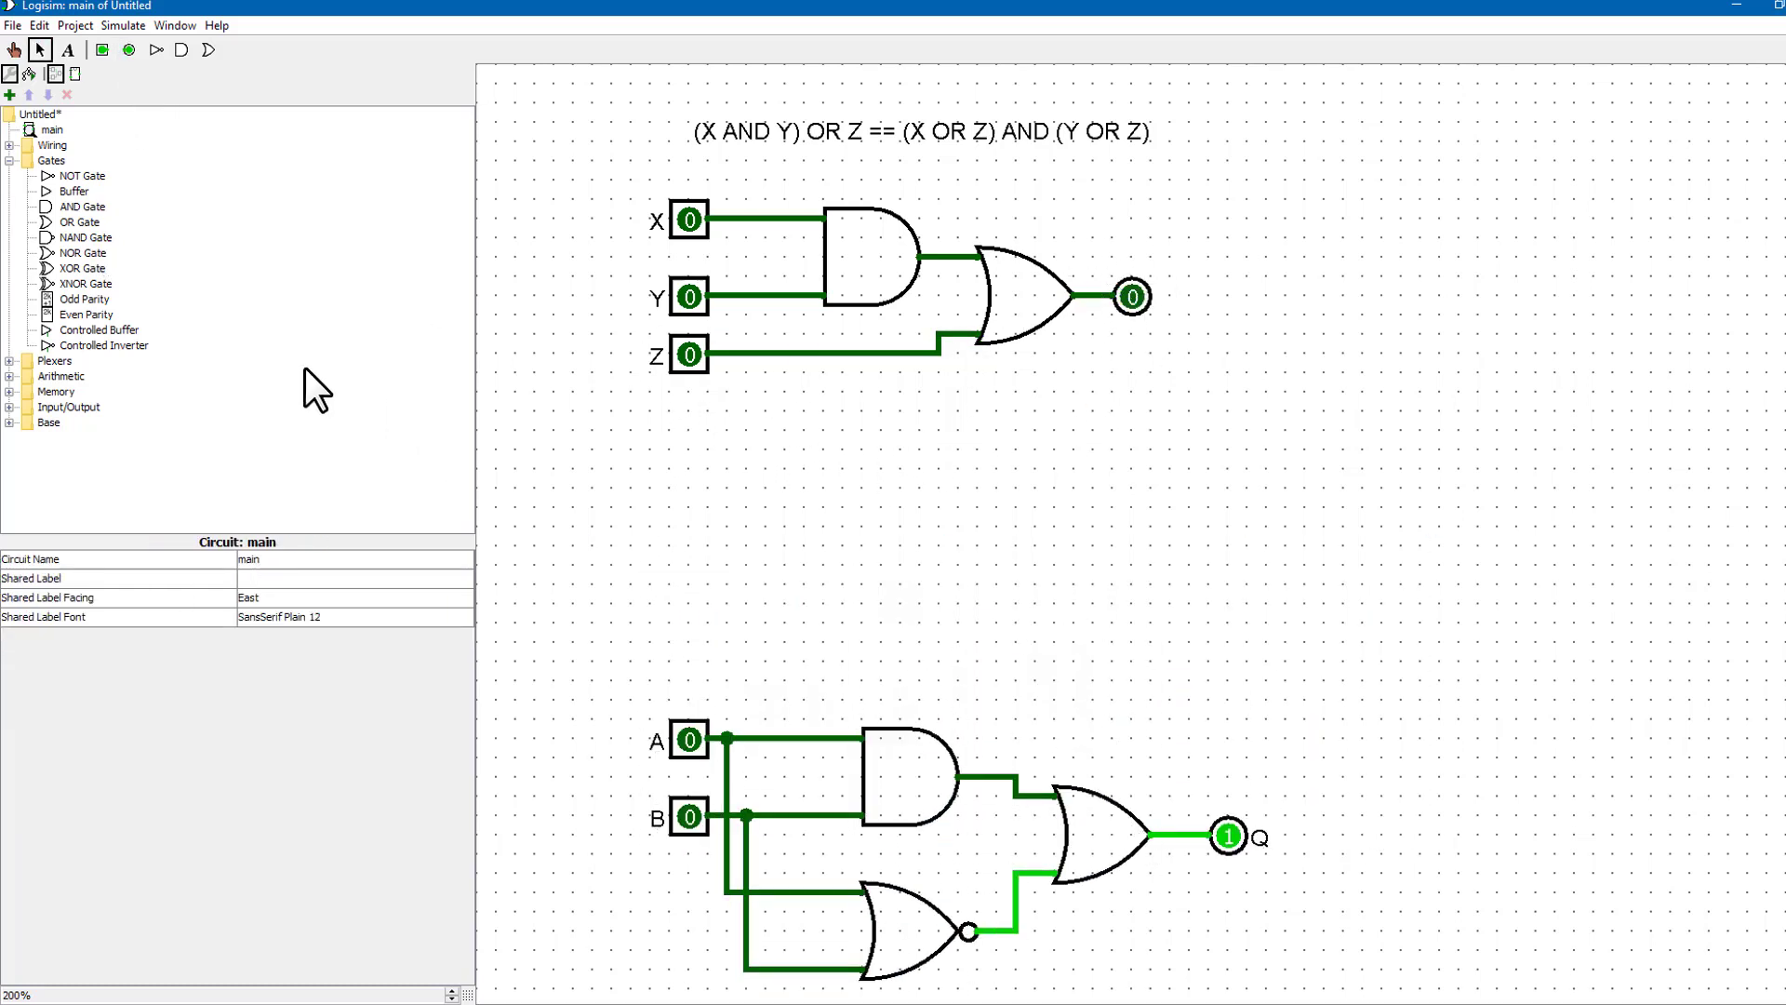
{"action": "left_click_drag", "start_coordinate": [619, 184], "coordinate": [744, 418]}
{"action": "key", "text": "ctrl+c"}
{"action": "key", "text": "ctrl+v"}
{"action": "left_click_drag", "start_coordinate": [693, 224], "coordinate": [690, 430]}
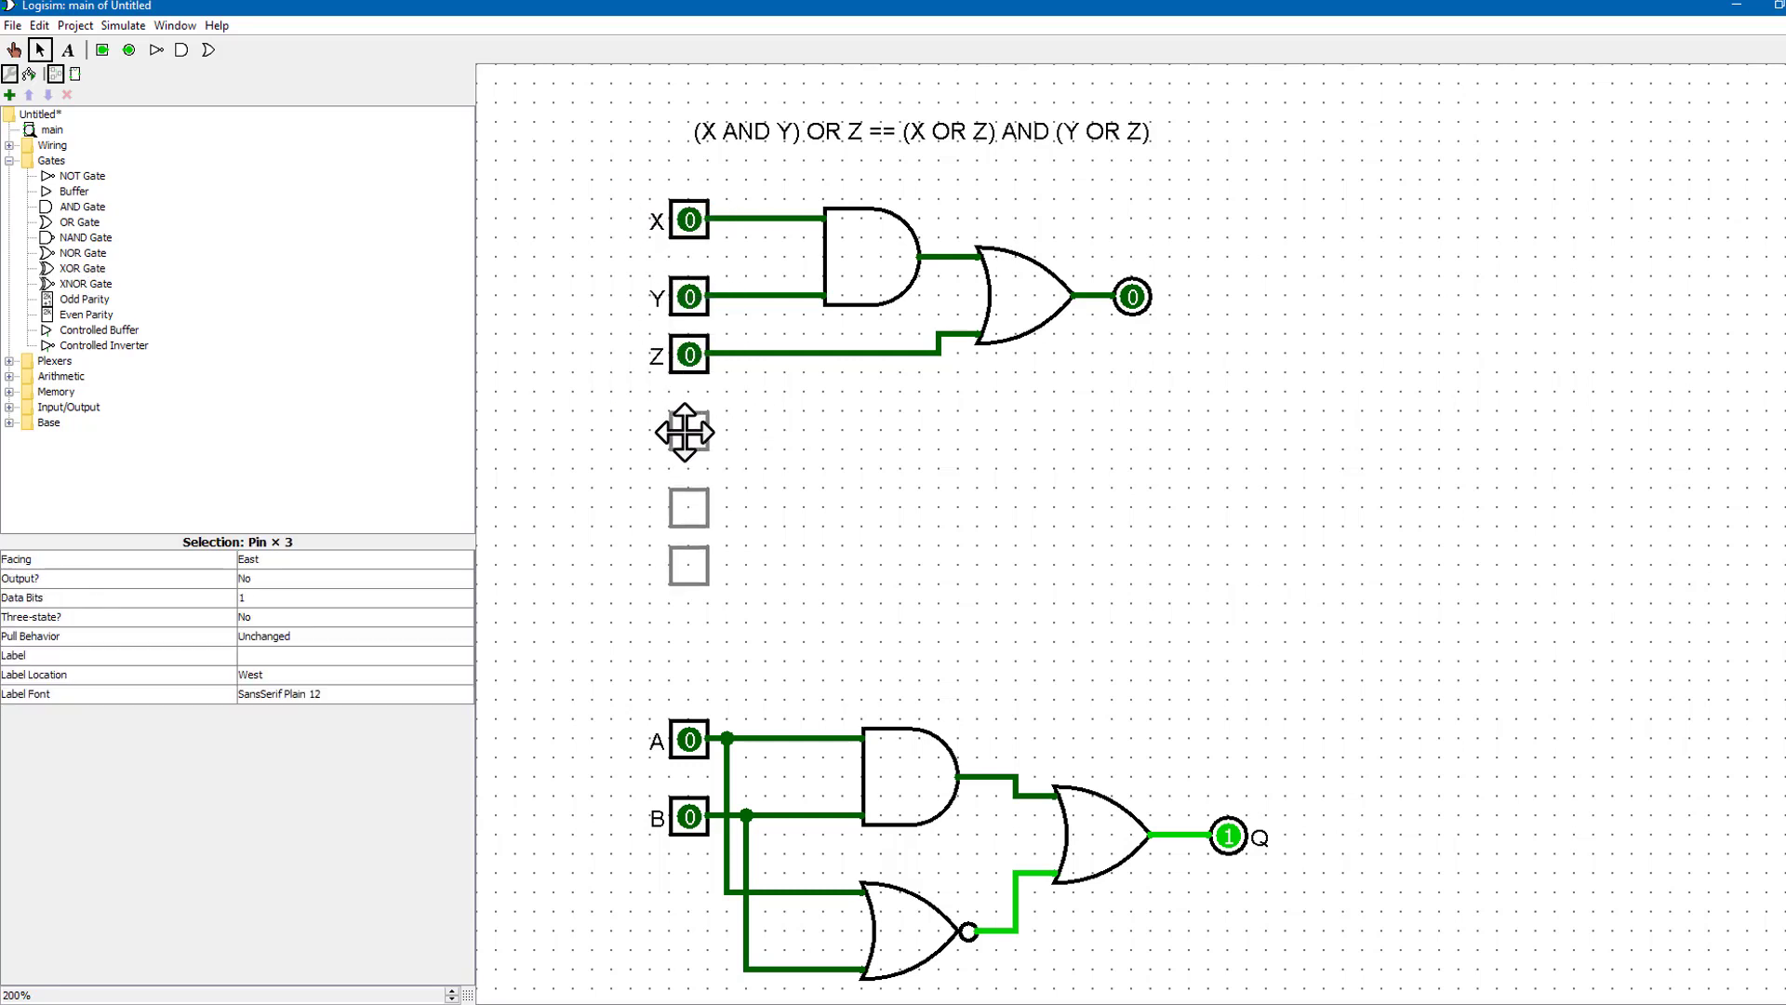
{"action": "left_click", "coordinate": [886, 510]}
- Paste two copies of the OR gate beside the new pins and wire Y into the lower OR
{"action": "left_click", "coordinate": [1029, 295]}
{"action": "key", "text": "ctrl+c"}
{"action": "key", "text": "ctrl+v"}
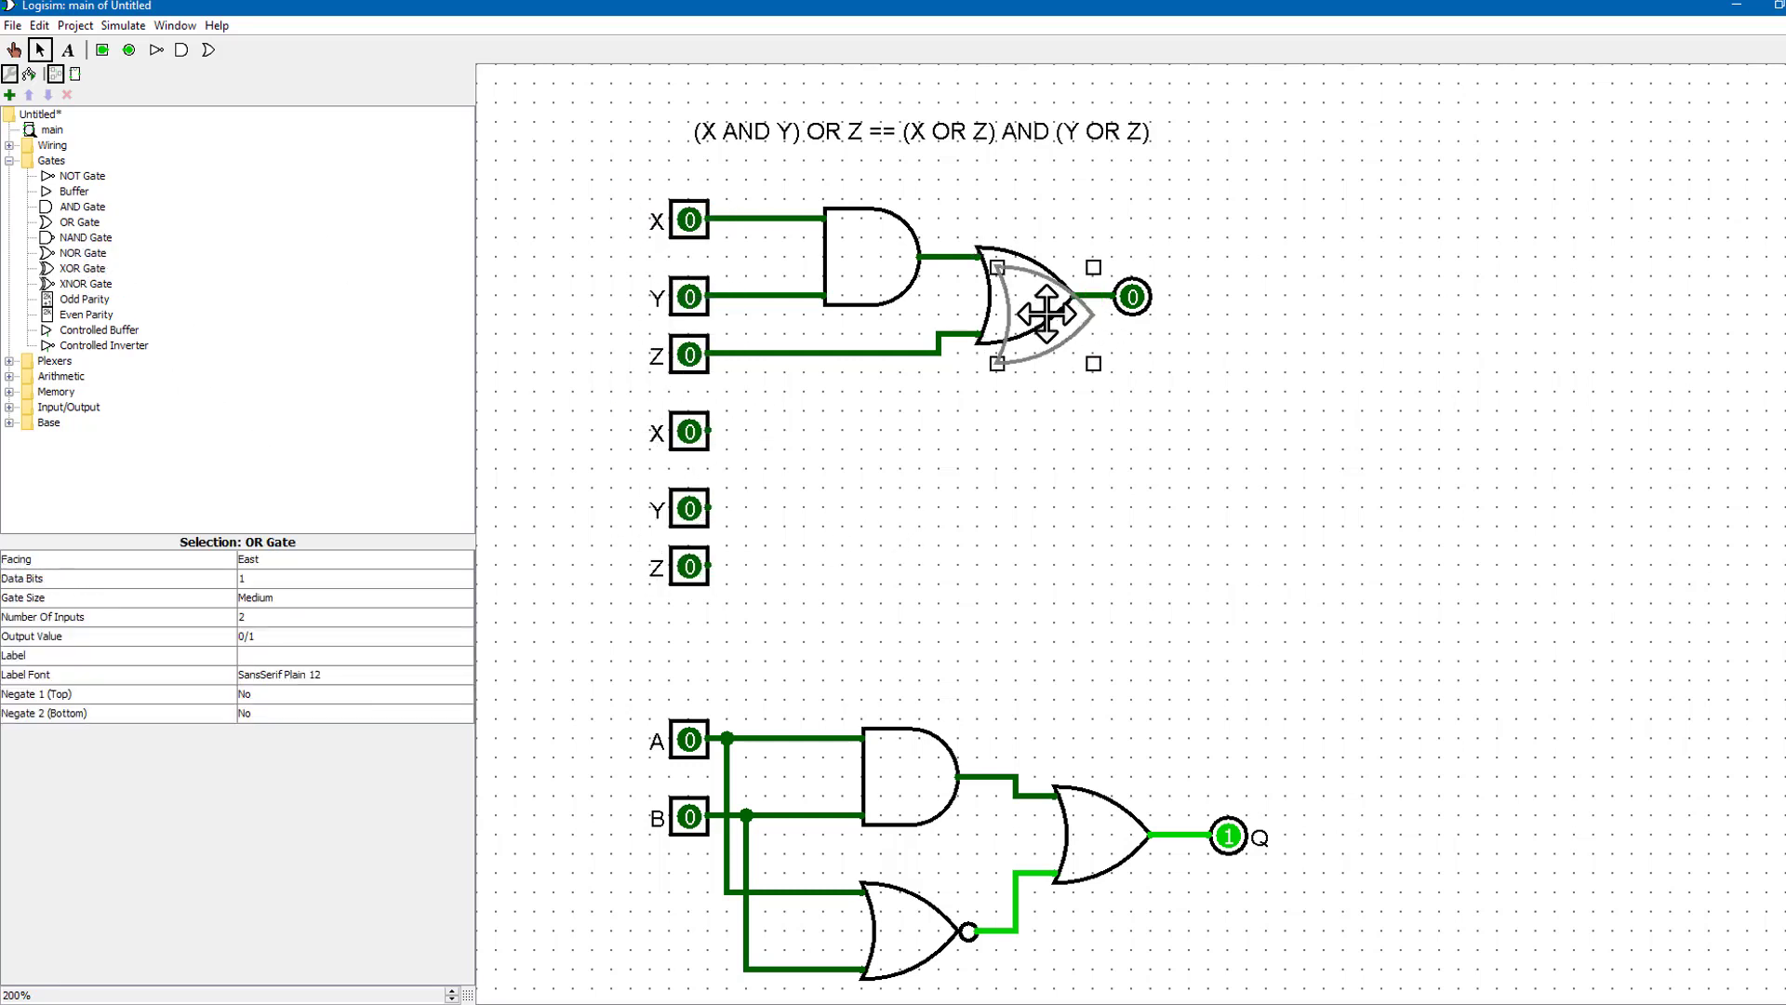
{"action": "left_click_drag", "start_coordinate": [1035, 292], "coordinate": [825, 471]}
{"action": "key", "text": "ctrl+v"}
{"action": "left_click_drag", "start_coordinate": [1030, 308], "coordinate": [817, 578]}
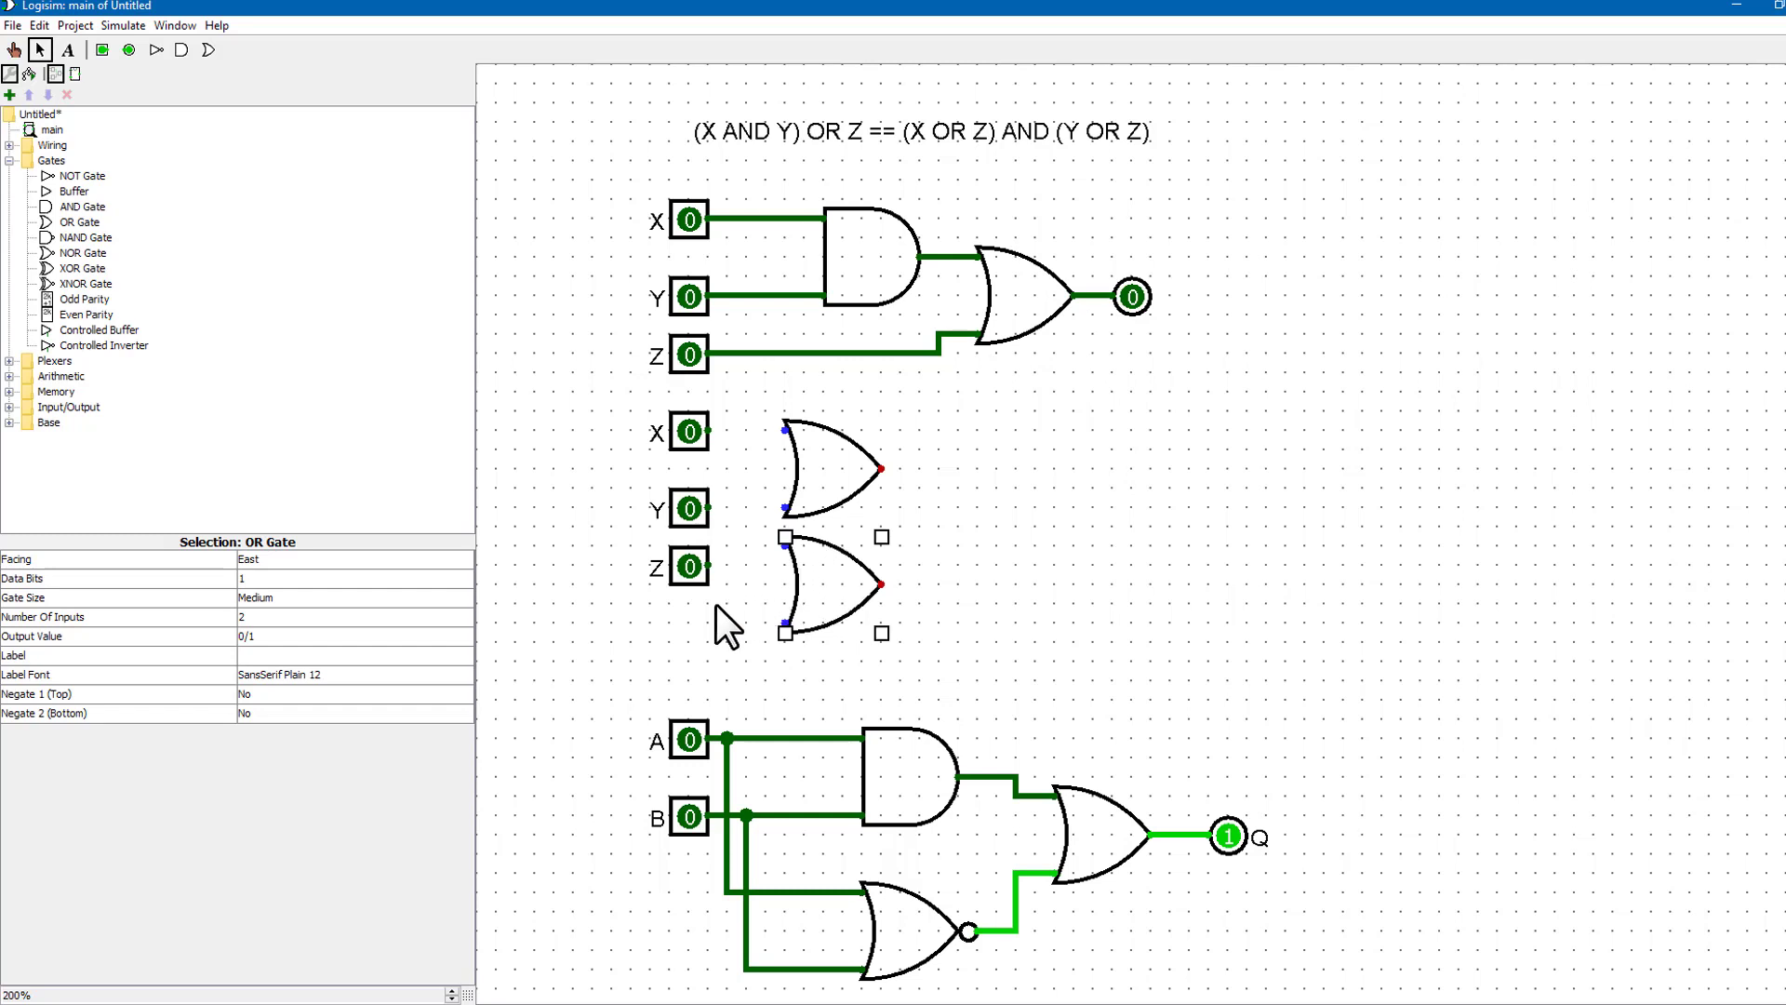
{"action": "left_click_drag", "start_coordinate": [678, 560], "coordinate": [766, 624]}
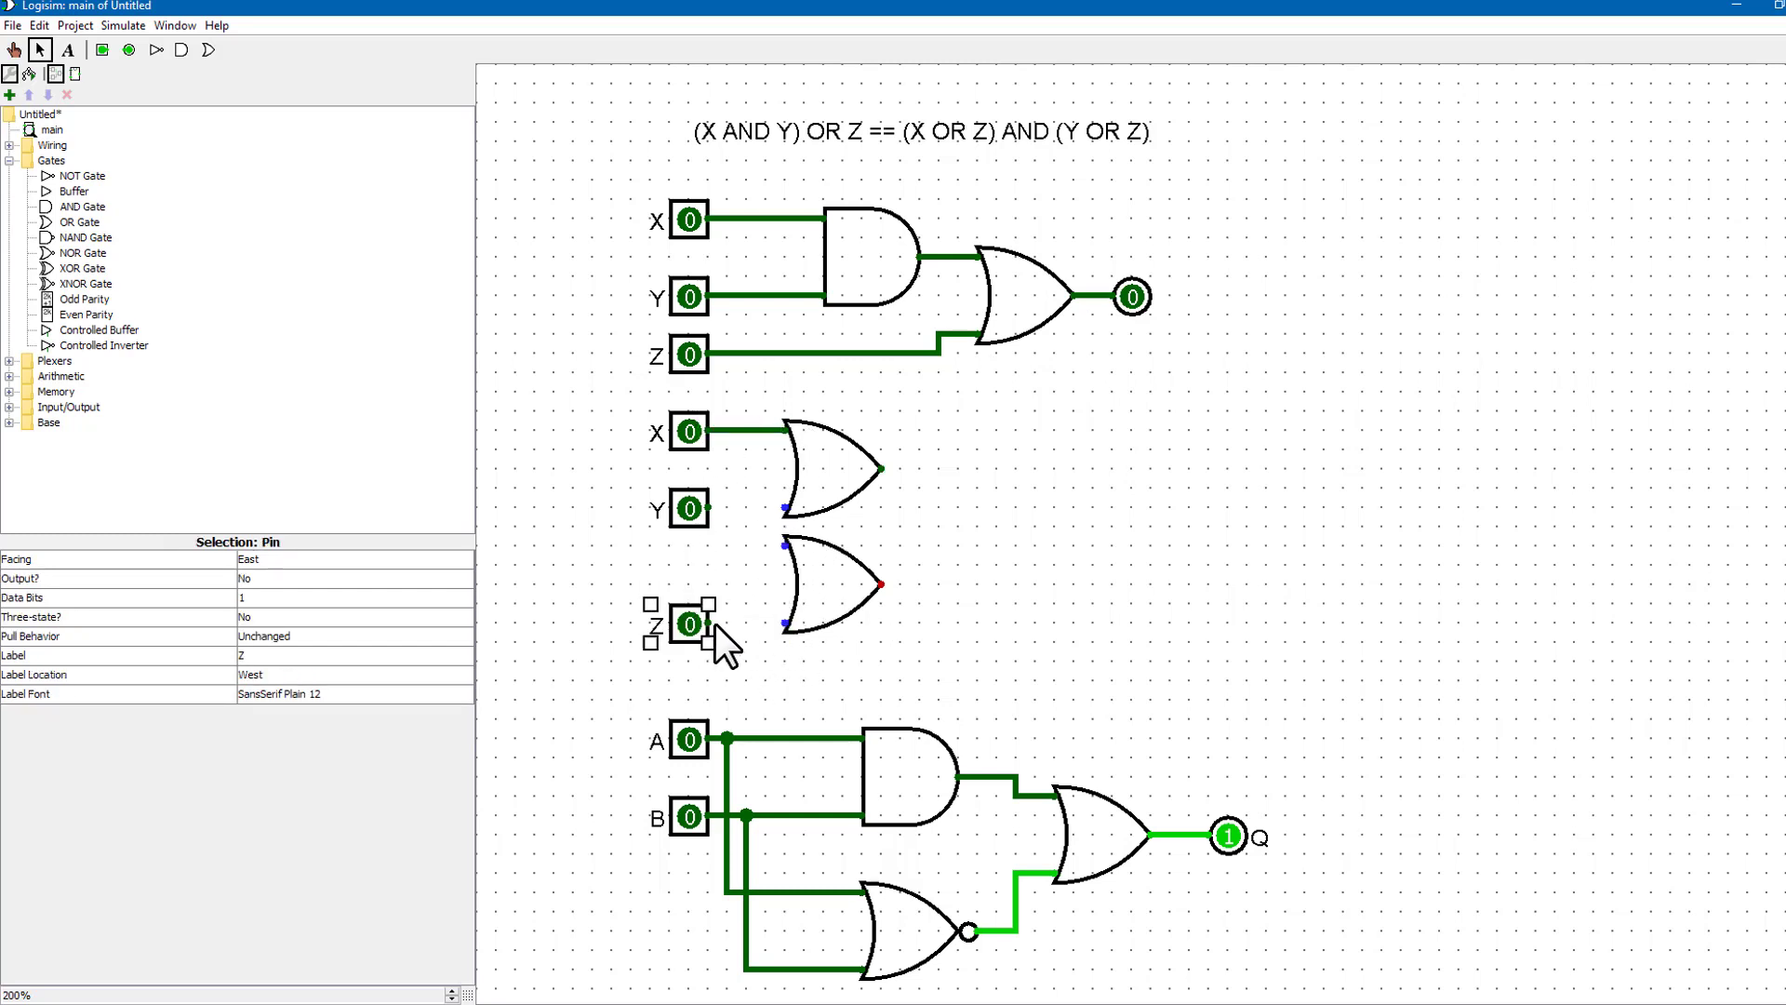
{"action": "left_click_drag", "start_coordinate": [710, 510], "coordinate": [784, 549]}
{"action": "left_click", "coordinate": [1073, 562]}
- Duplicate the AND gate and output pin, placing them after the two new OR gates
{"action": "left_click", "coordinate": [829, 265]}
{"action": "key", "text": "ctrl+d"}
{"action": "left_click_drag", "start_coordinate": [866, 279], "coordinate": [977, 564]}
{"action": "left_click", "coordinate": [1132, 297]}
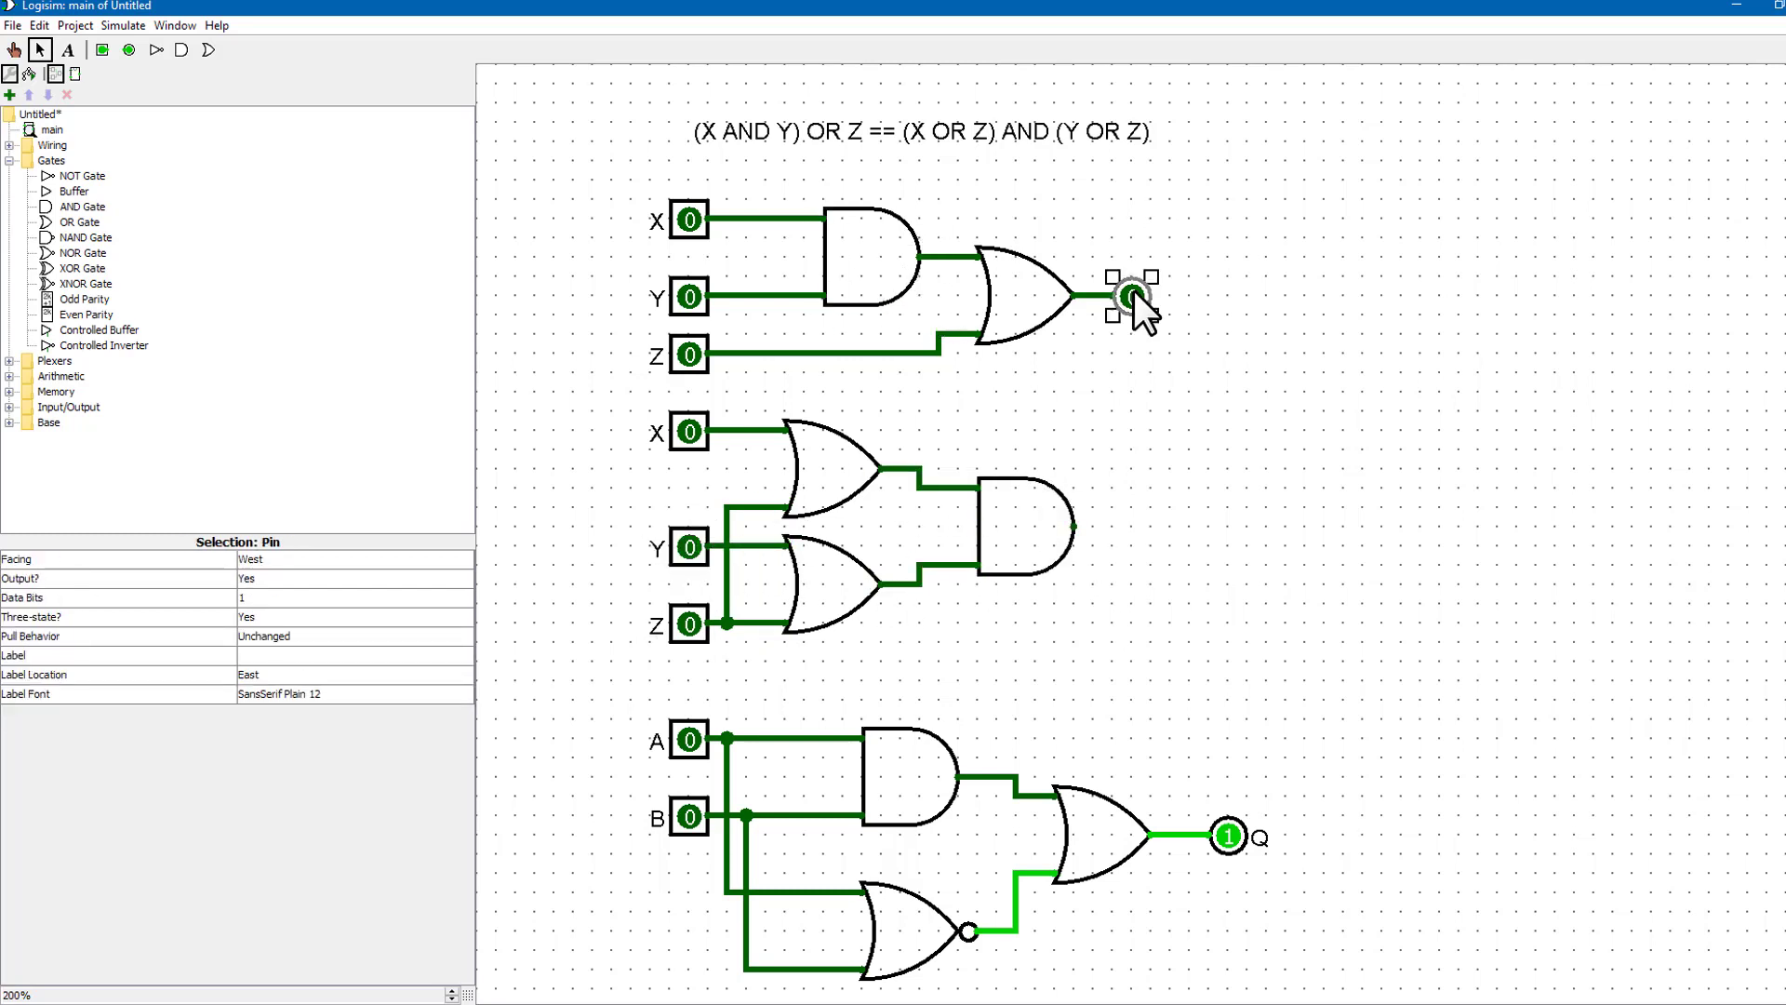
{"action": "key", "text": "ctrl+d"}
{"action": "left_click_drag", "start_coordinate": [1151, 315], "coordinate": [1132, 527]}
- With the Poke tool, toggle the X and Y inputs of both circuits to 1 and back to 0, comparing outputs
{"action": "left_click", "coordinate": [14, 49]}
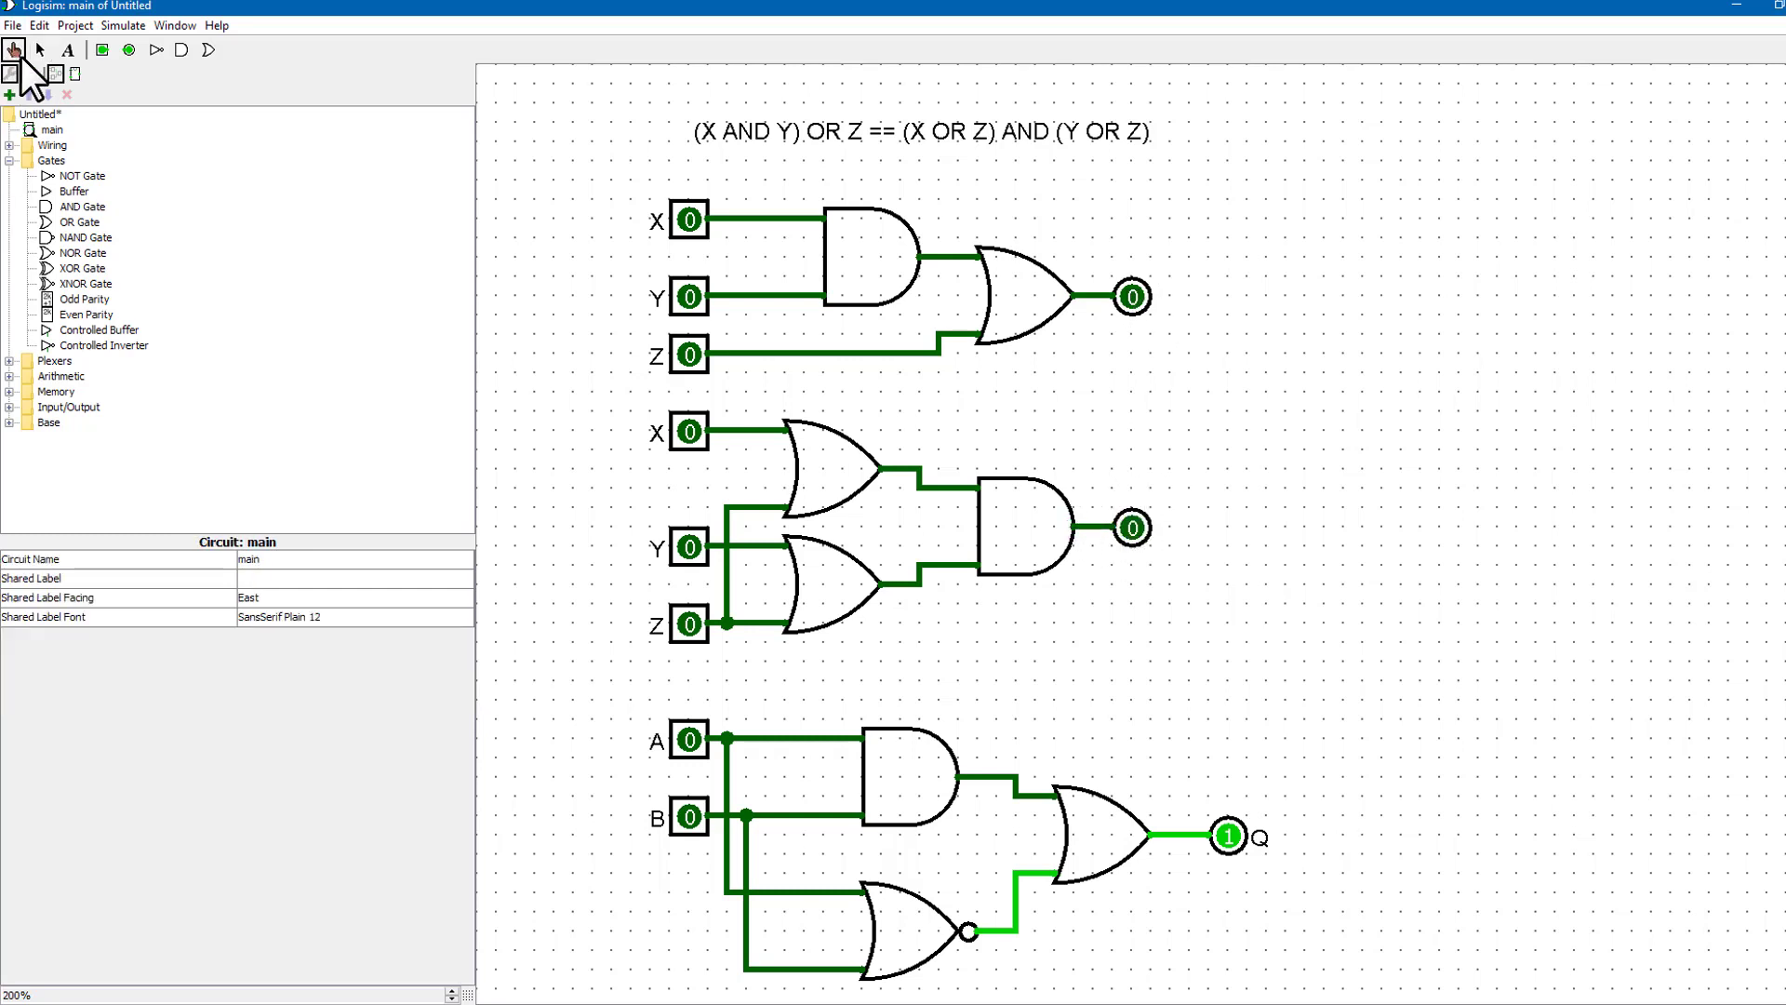
{"action": "left_click", "coordinate": [690, 220]}
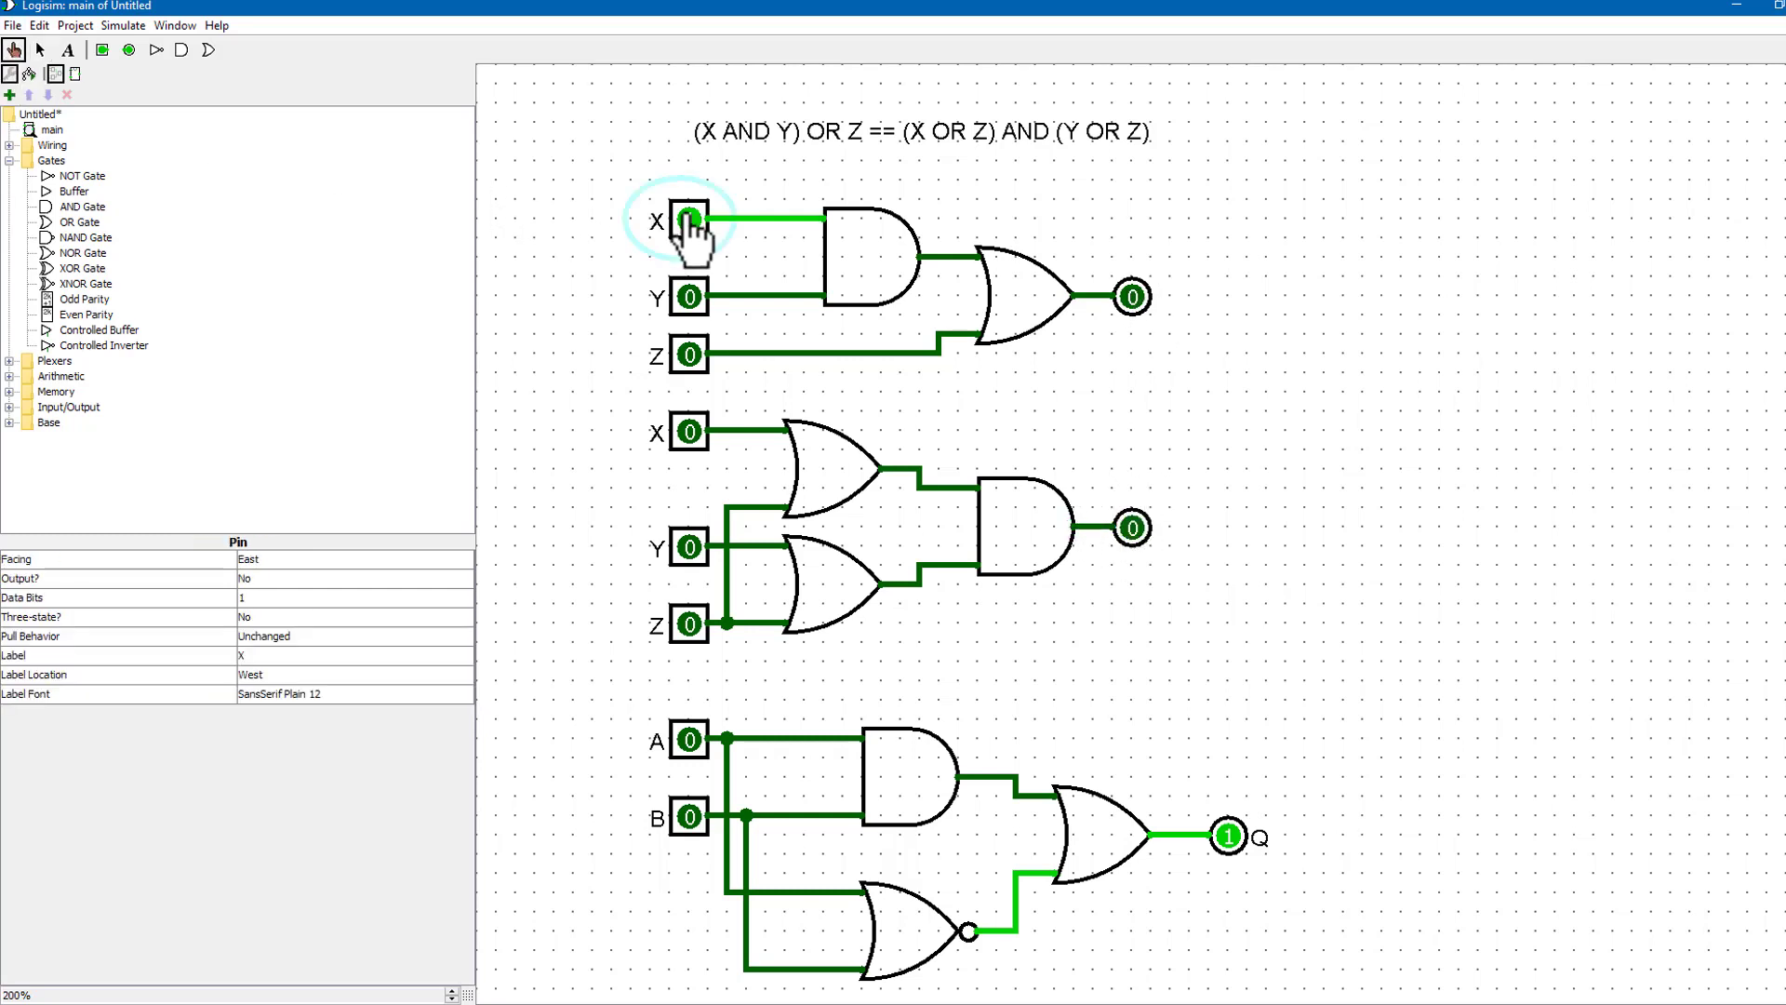
{"action": "left_click", "coordinate": [689, 432]}
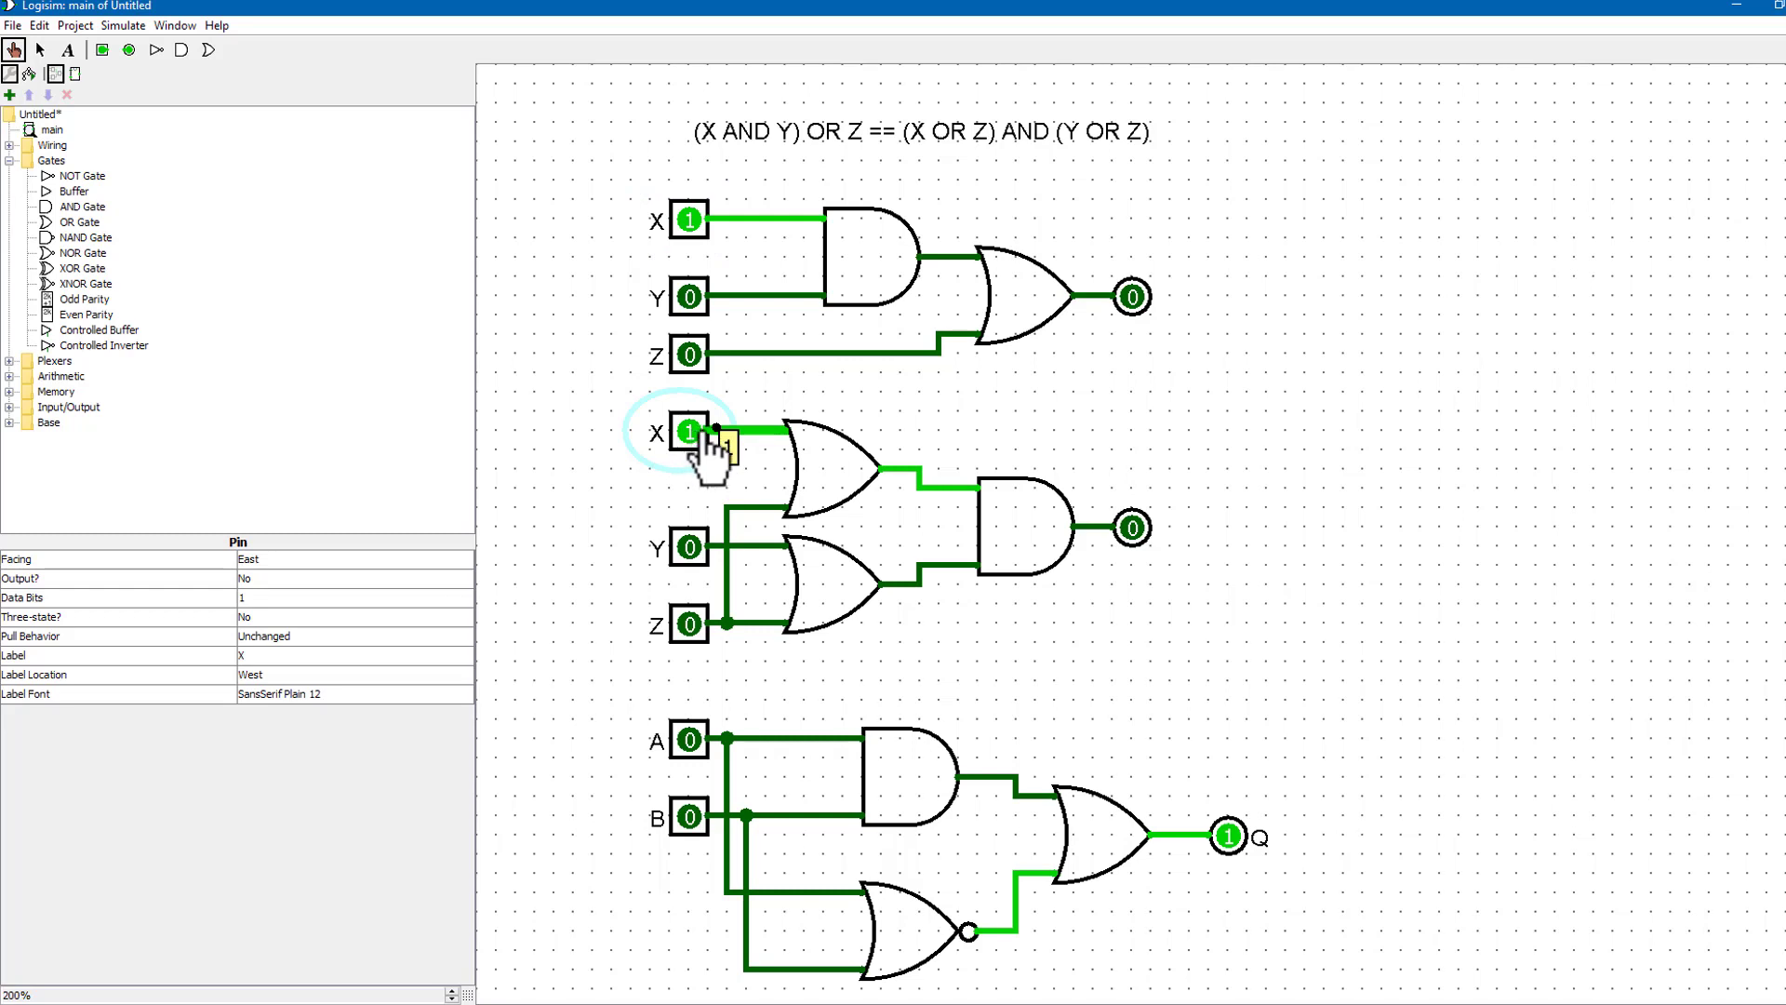
{"action": "left_click", "coordinate": [689, 432]}
{"action": "left_click", "coordinate": [689, 219]}
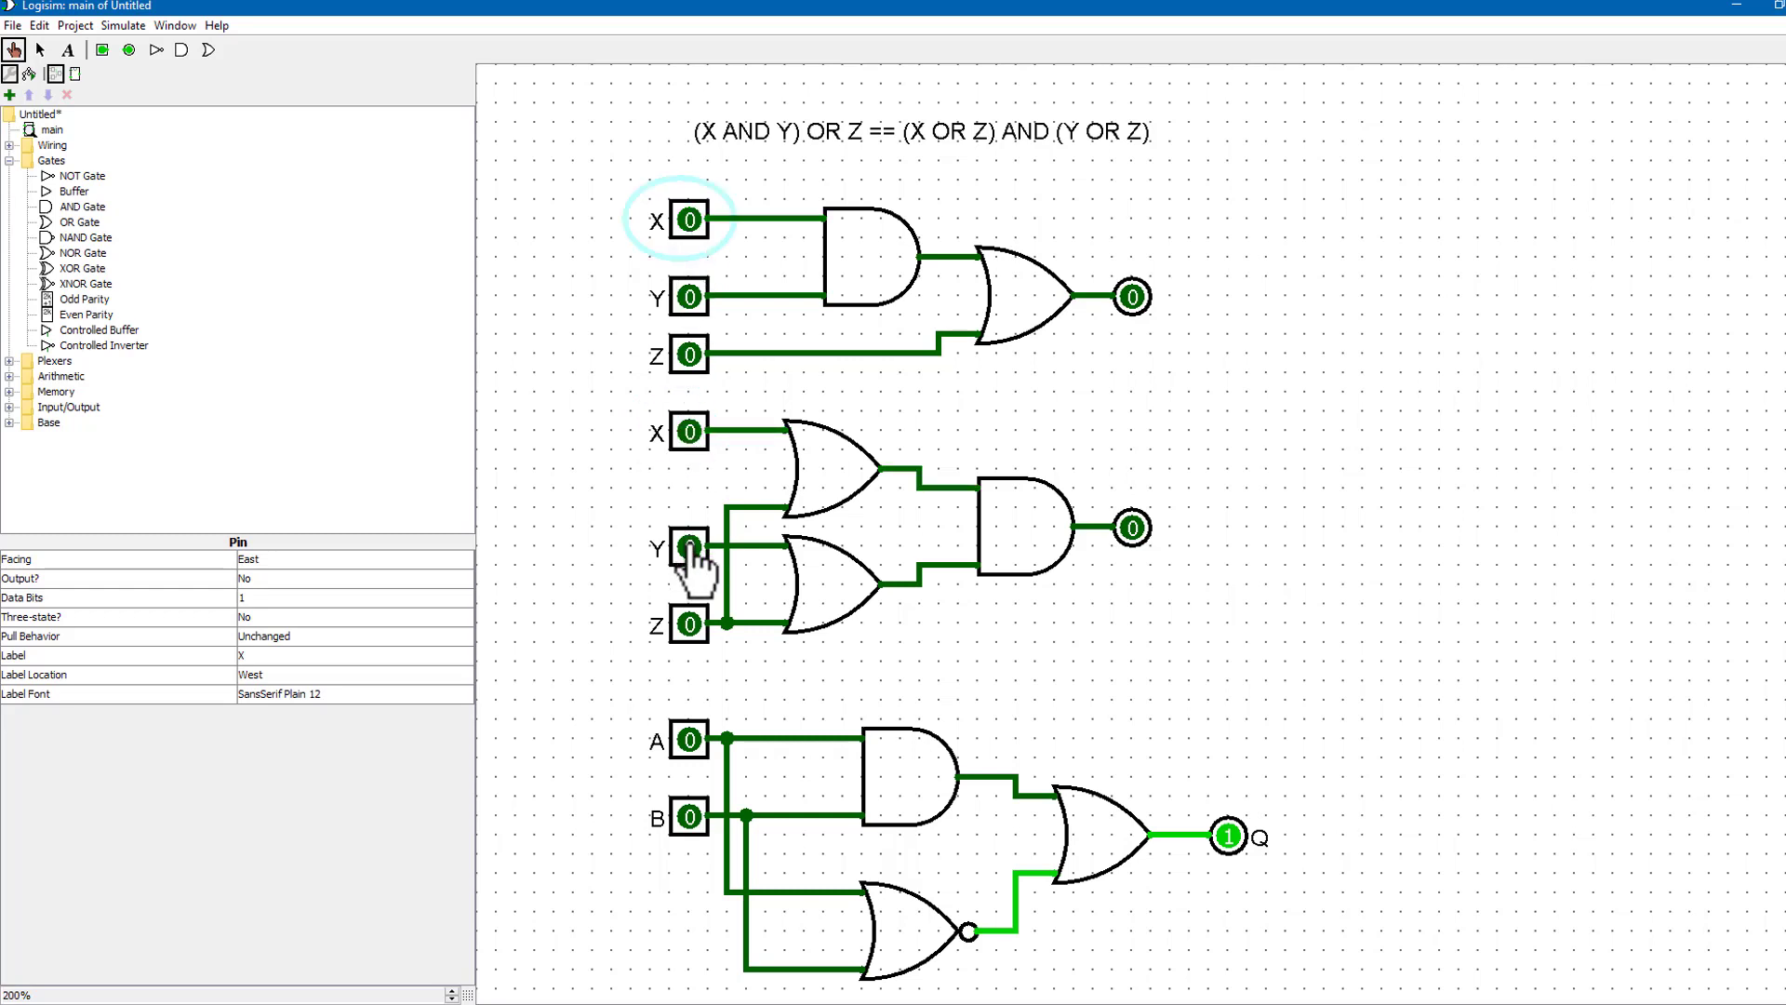
{"action": "left_click", "coordinate": [690, 547]}
{"action": "left_click", "coordinate": [690, 297]}
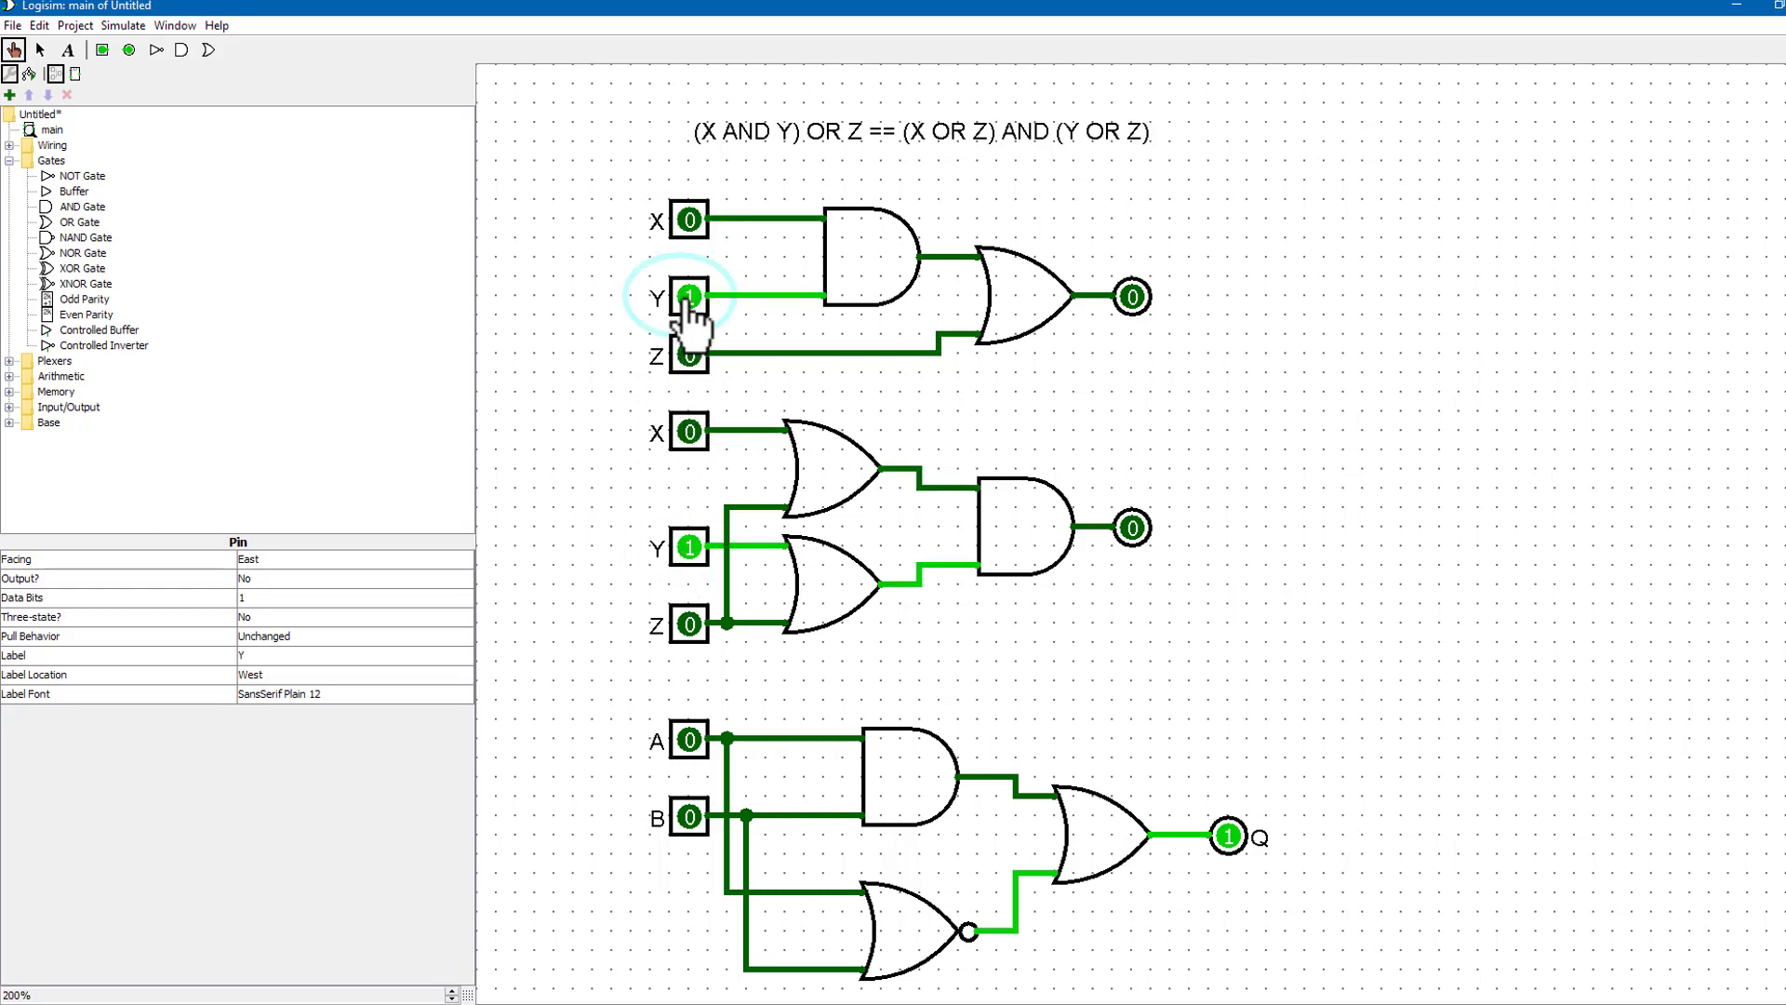
{"action": "left_click", "coordinate": [689, 297]}
{"action": "left_click", "coordinate": [689, 547]}
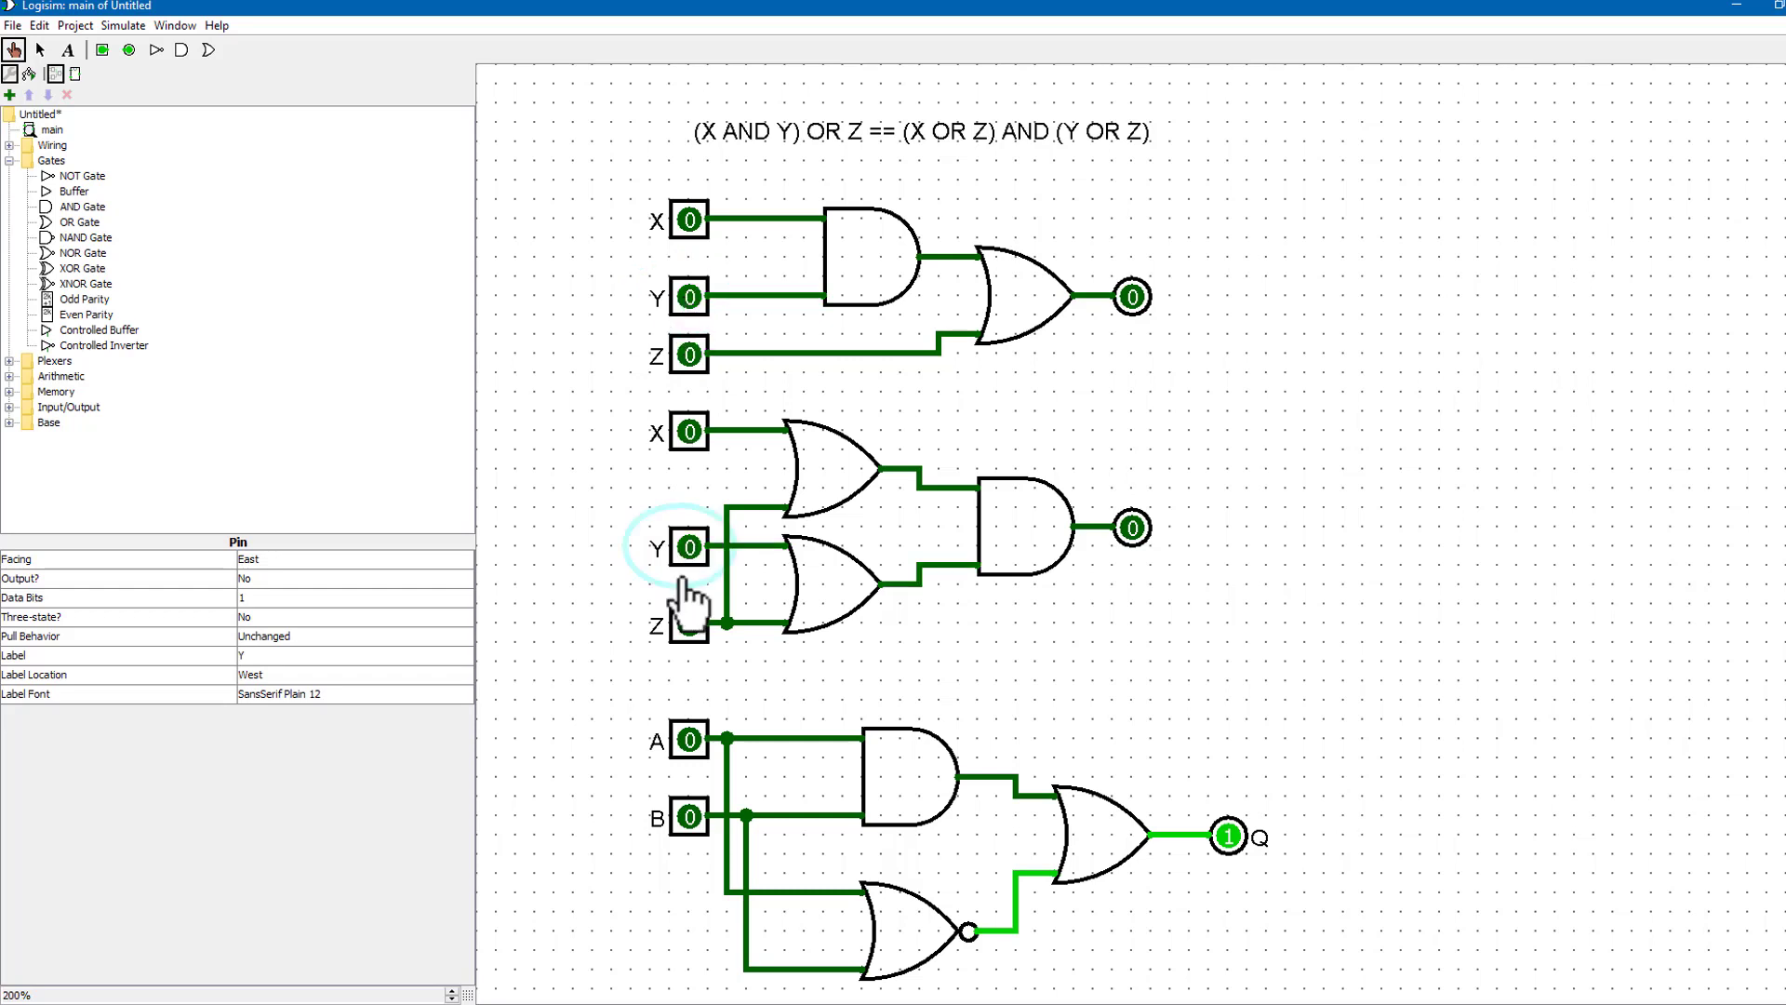
- Try Z and X combinations on both circuits, then set X, Y and Z all to 1
{"action": "left_click", "coordinate": [689, 623]}
{"action": "left_click", "coordinate": [689, 355]}
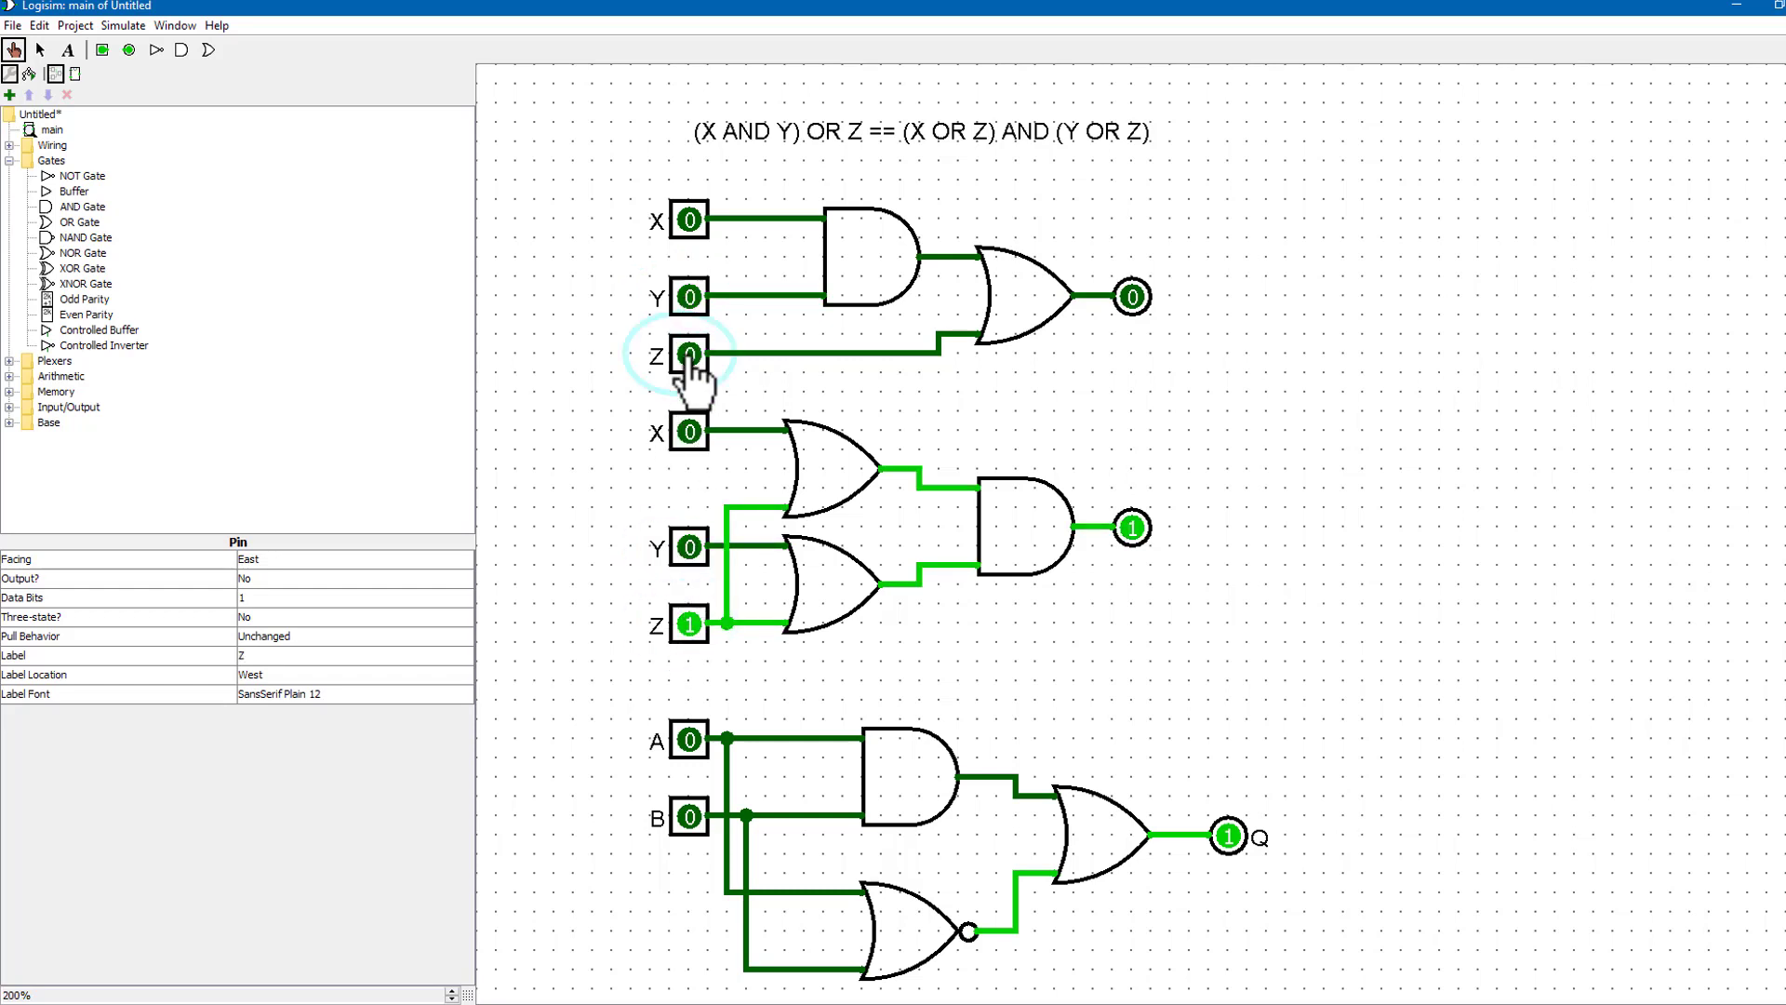
{"action": "left_click", "coordinate": [690, 432]}
{"action": "left_click", "coordinate": [690, 219]}
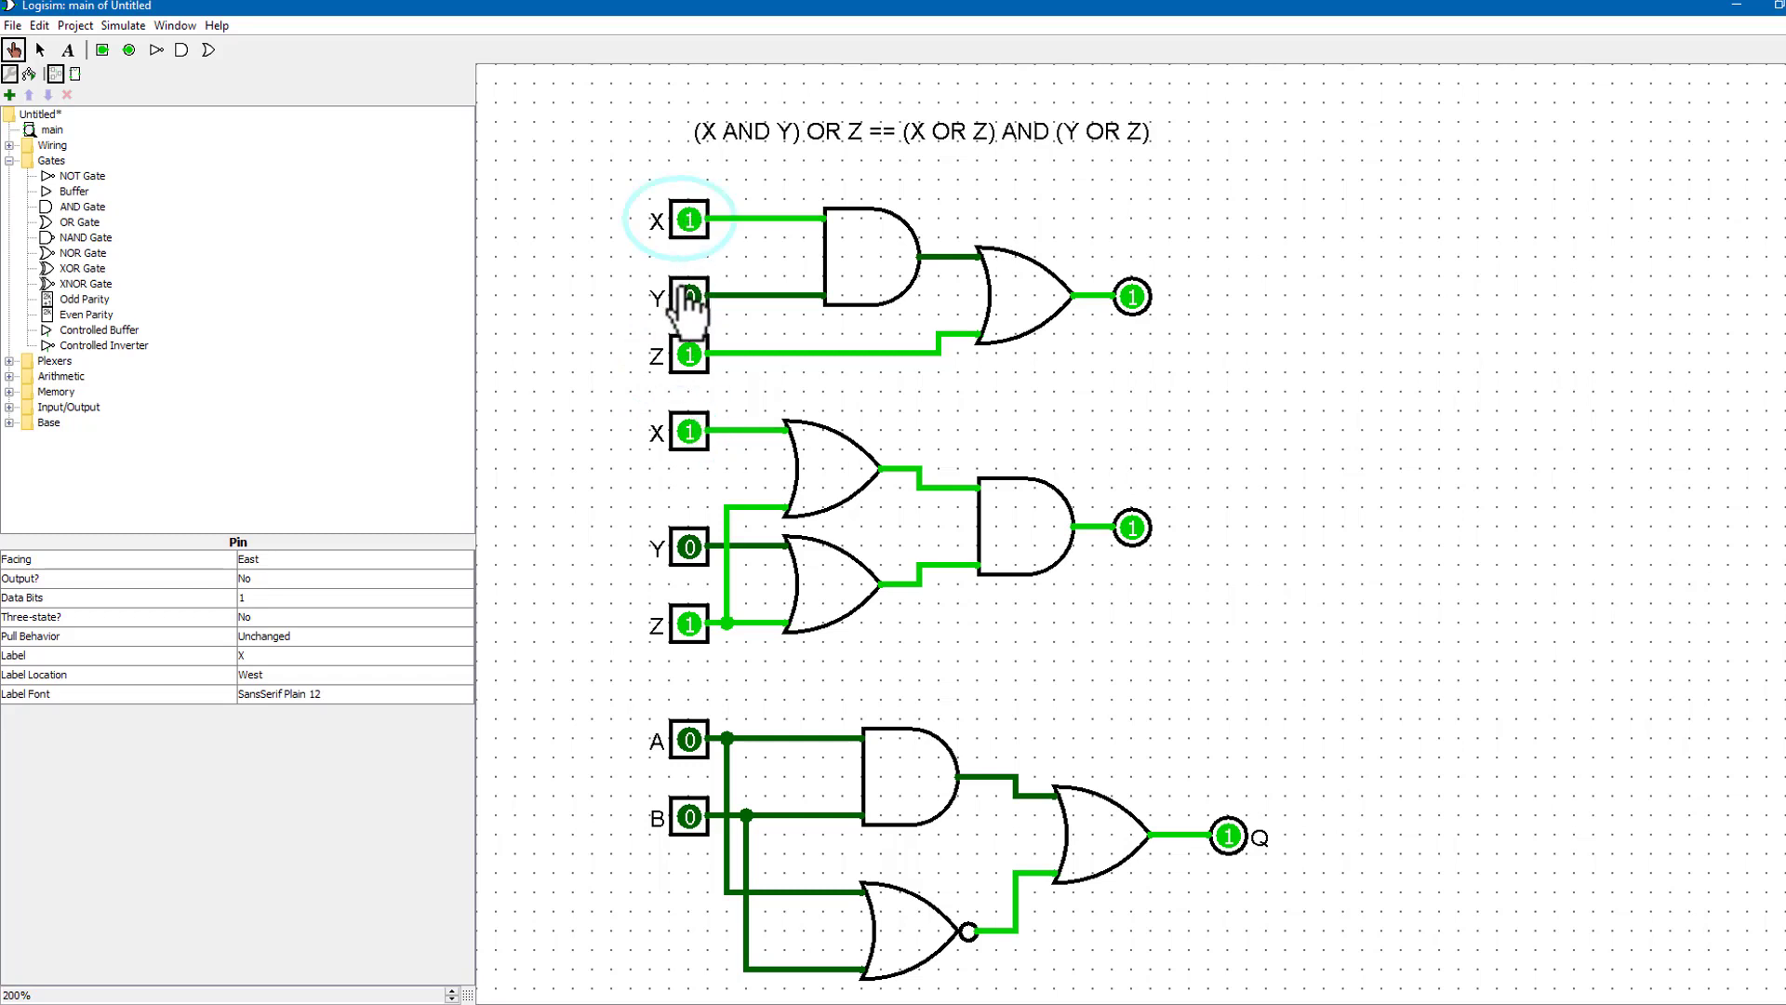
{"action": "left_click", "coordinate": [689, 354]}
{"action": "left_click", "coordinate": [690, 623]}
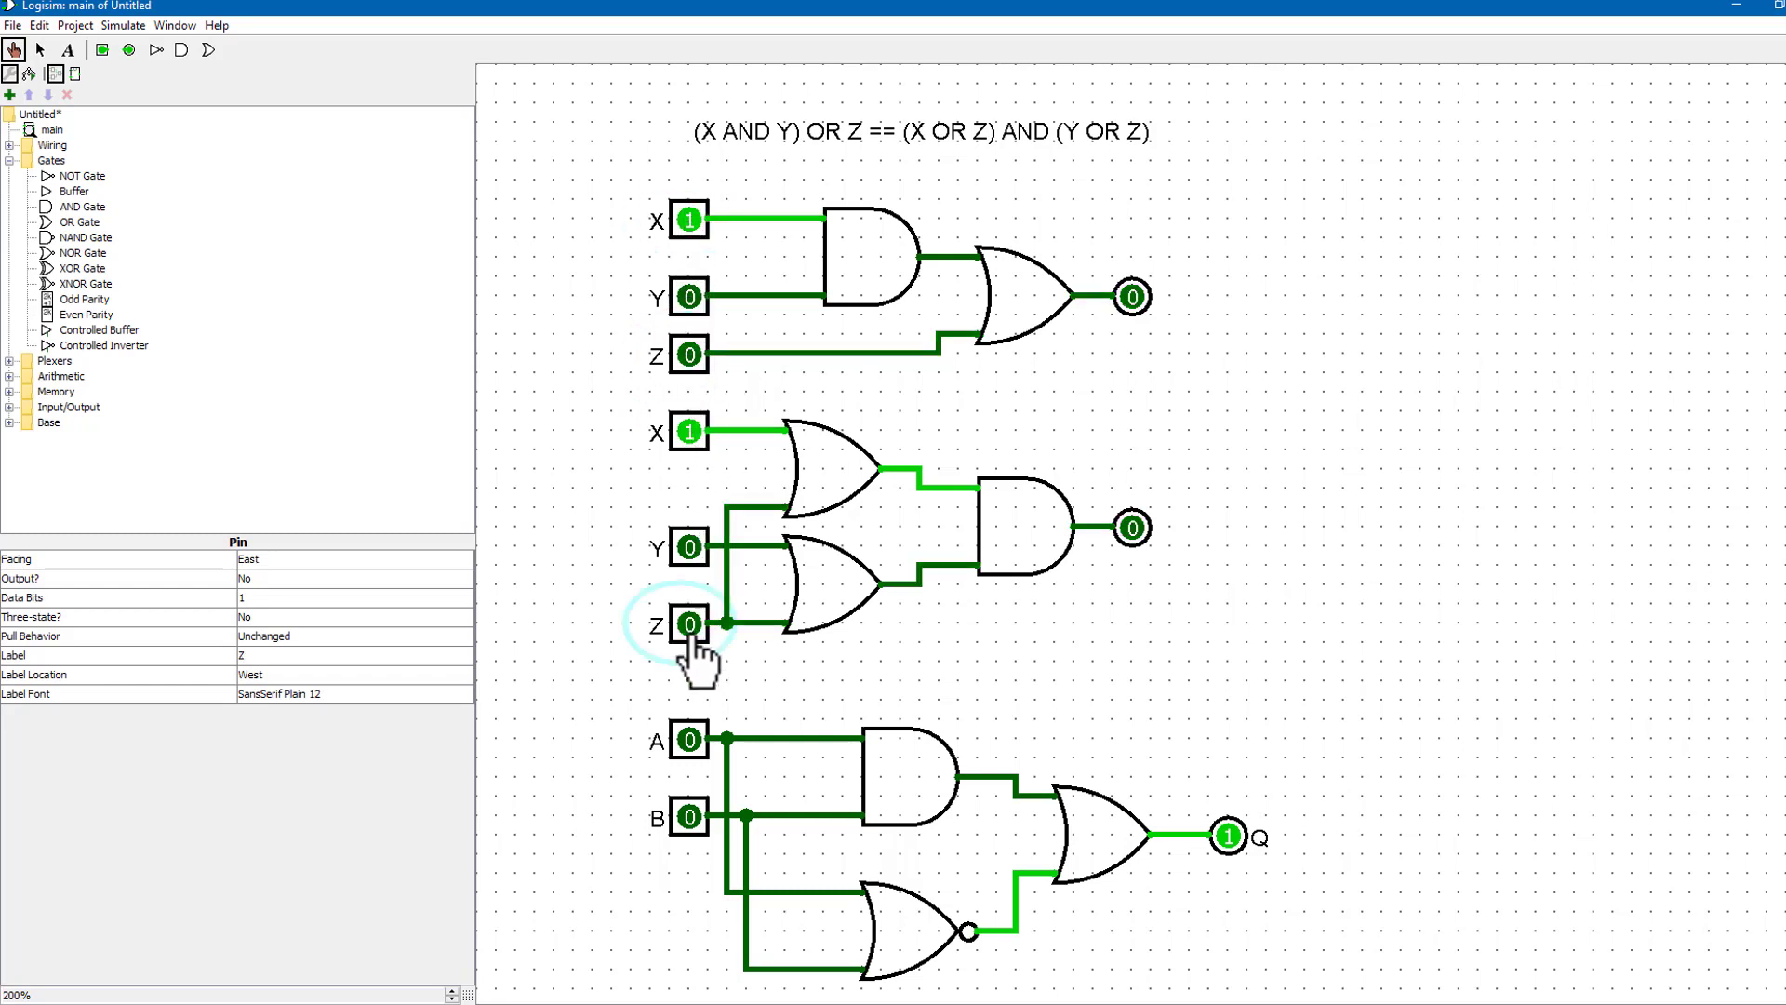
{"action": "left_click", "coordinate": [690, 547]}
{"action": "left_click", "coordinate": [690, 297]}
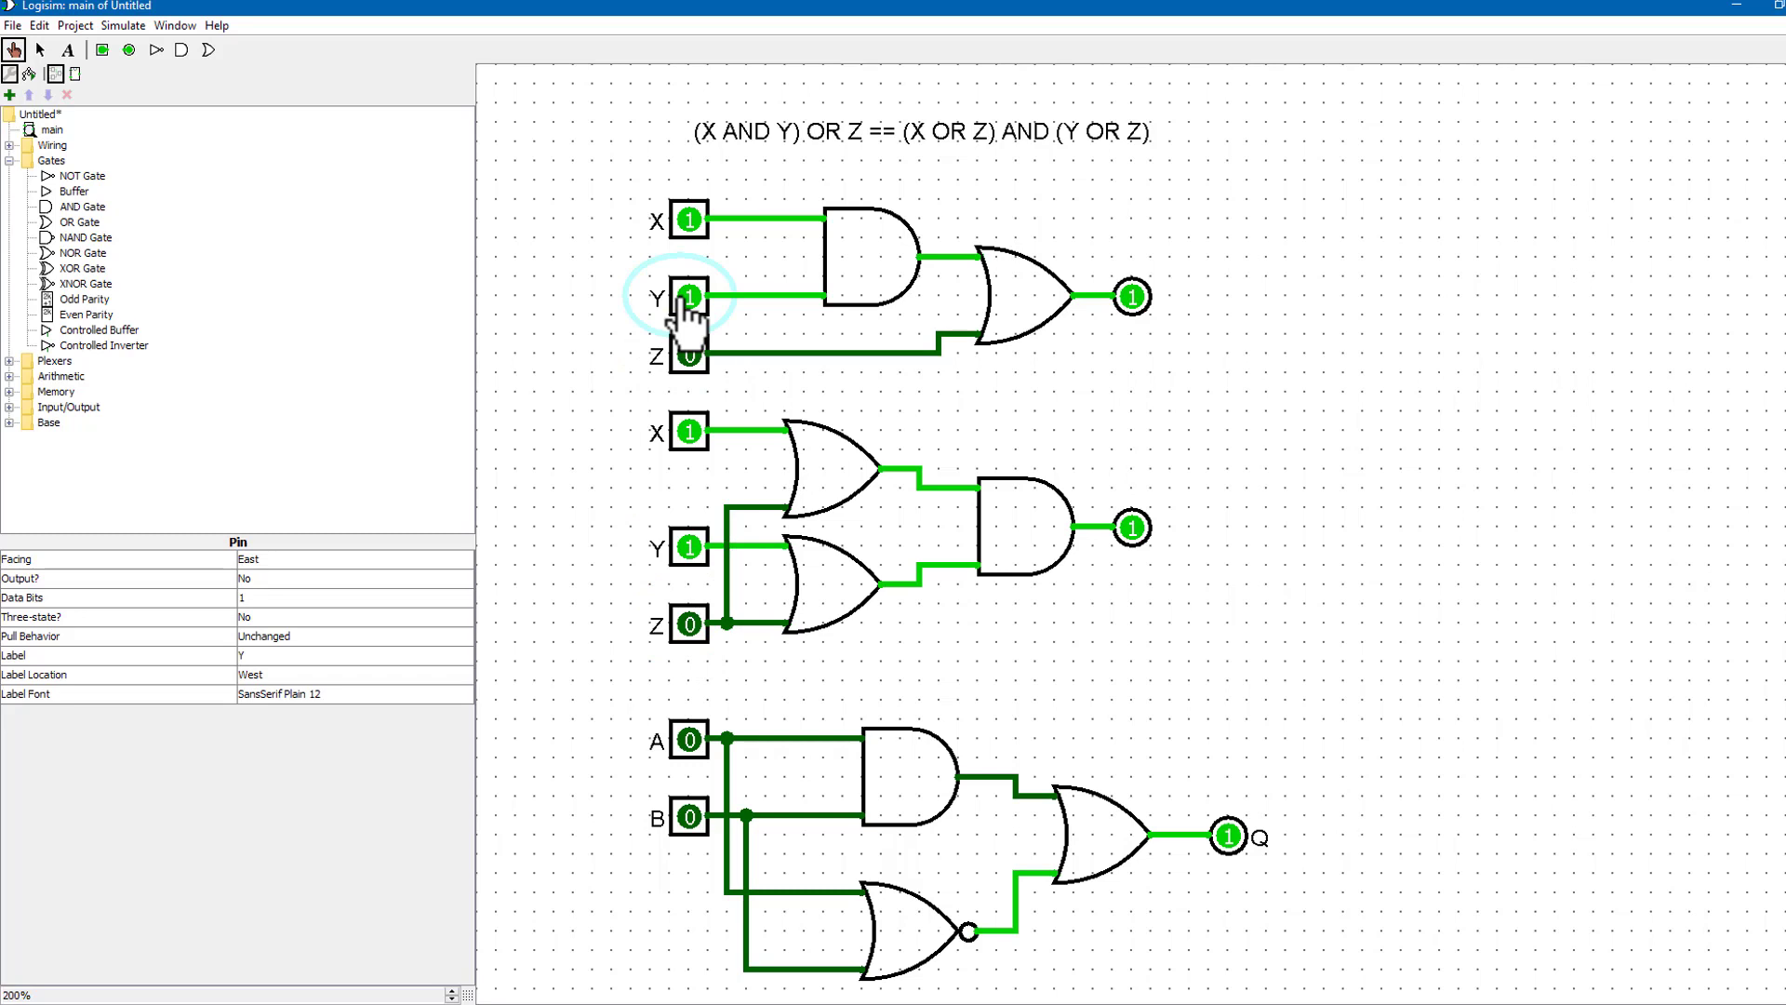
{"action": "left_click", "coordinate": [689, 355]}
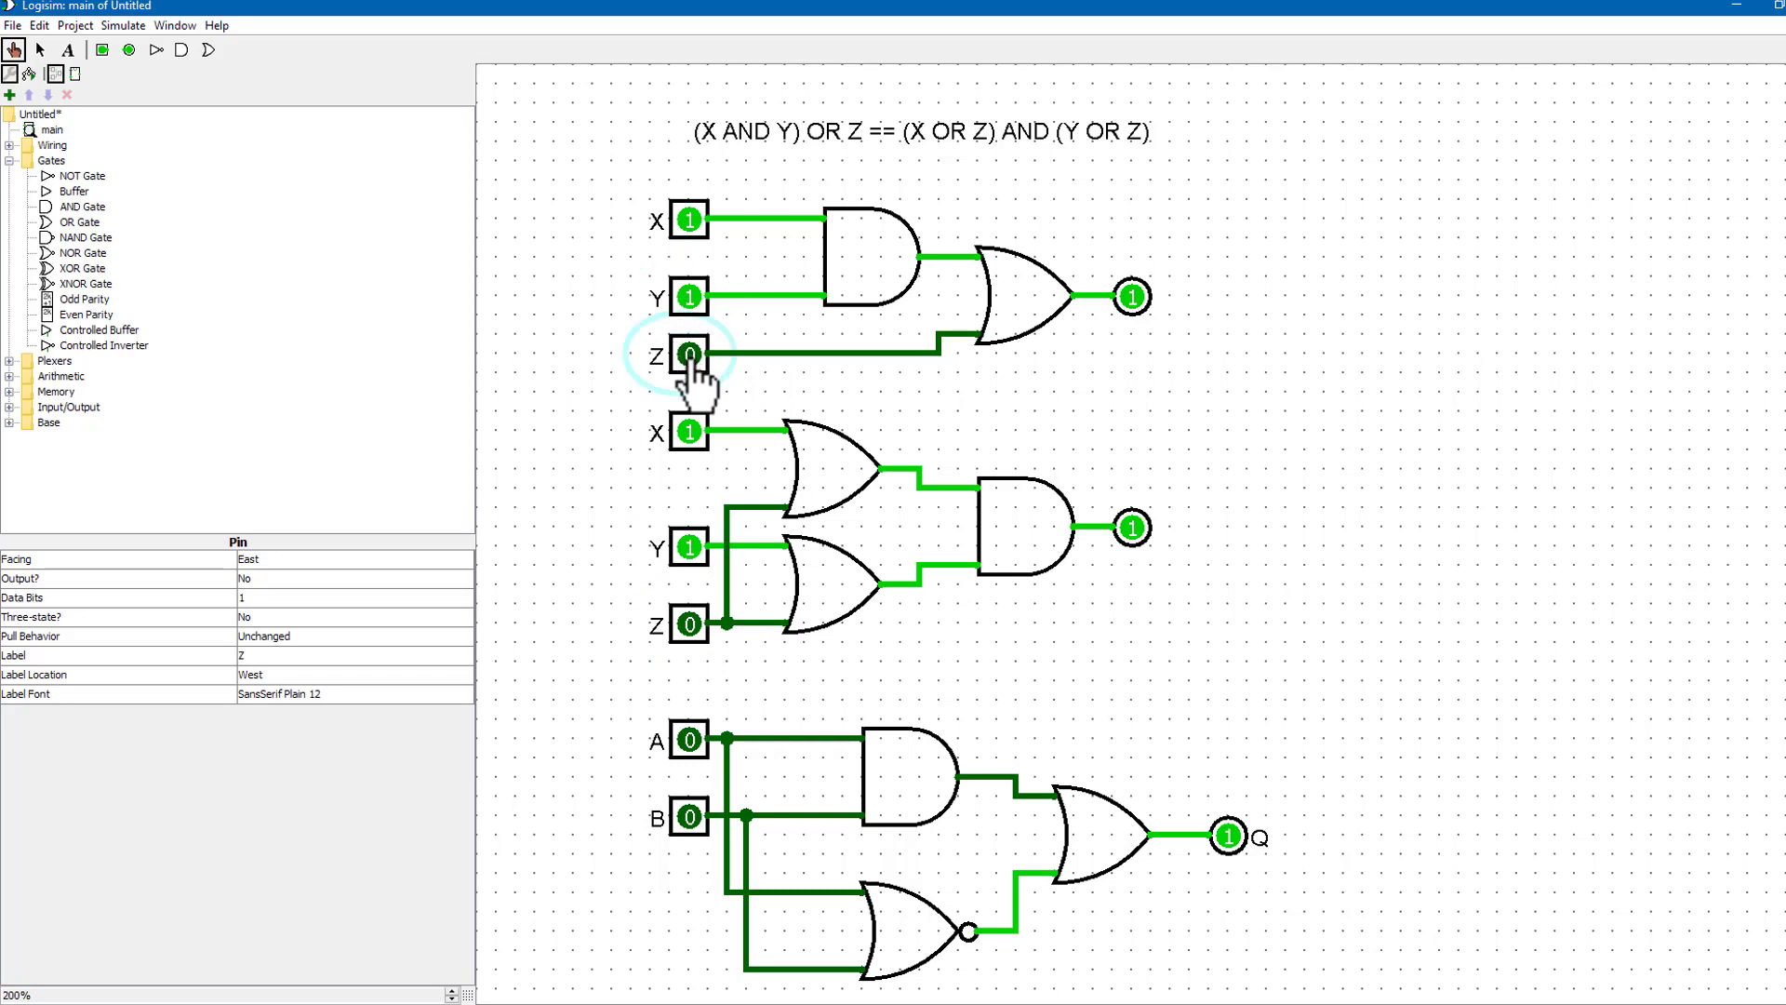
{"action": "left_click", "coordinate": [685, 624]}
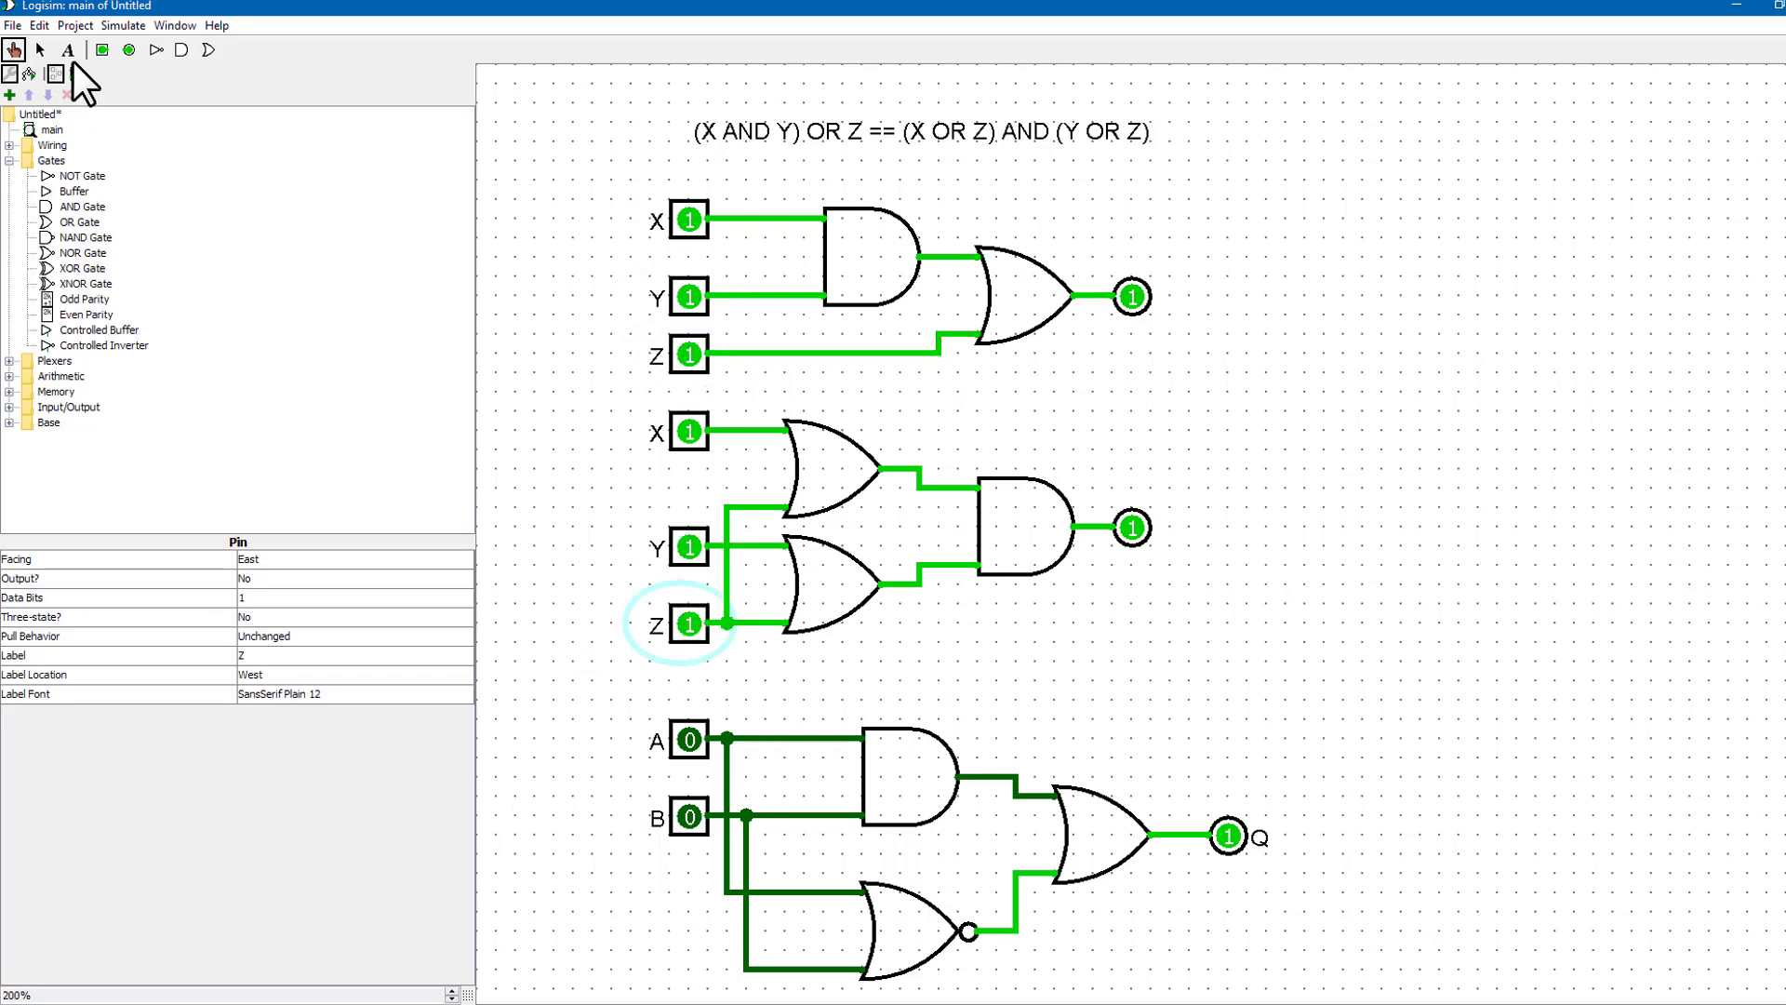
- Bring input pins A and B over to the right side, placing B further down
{"action": "left_click", "coordinate": [40, 50]}
{"action": "scroll", "coordinate": [1182, 465], "scroll_direction": "down", "scroll_amount": 3}
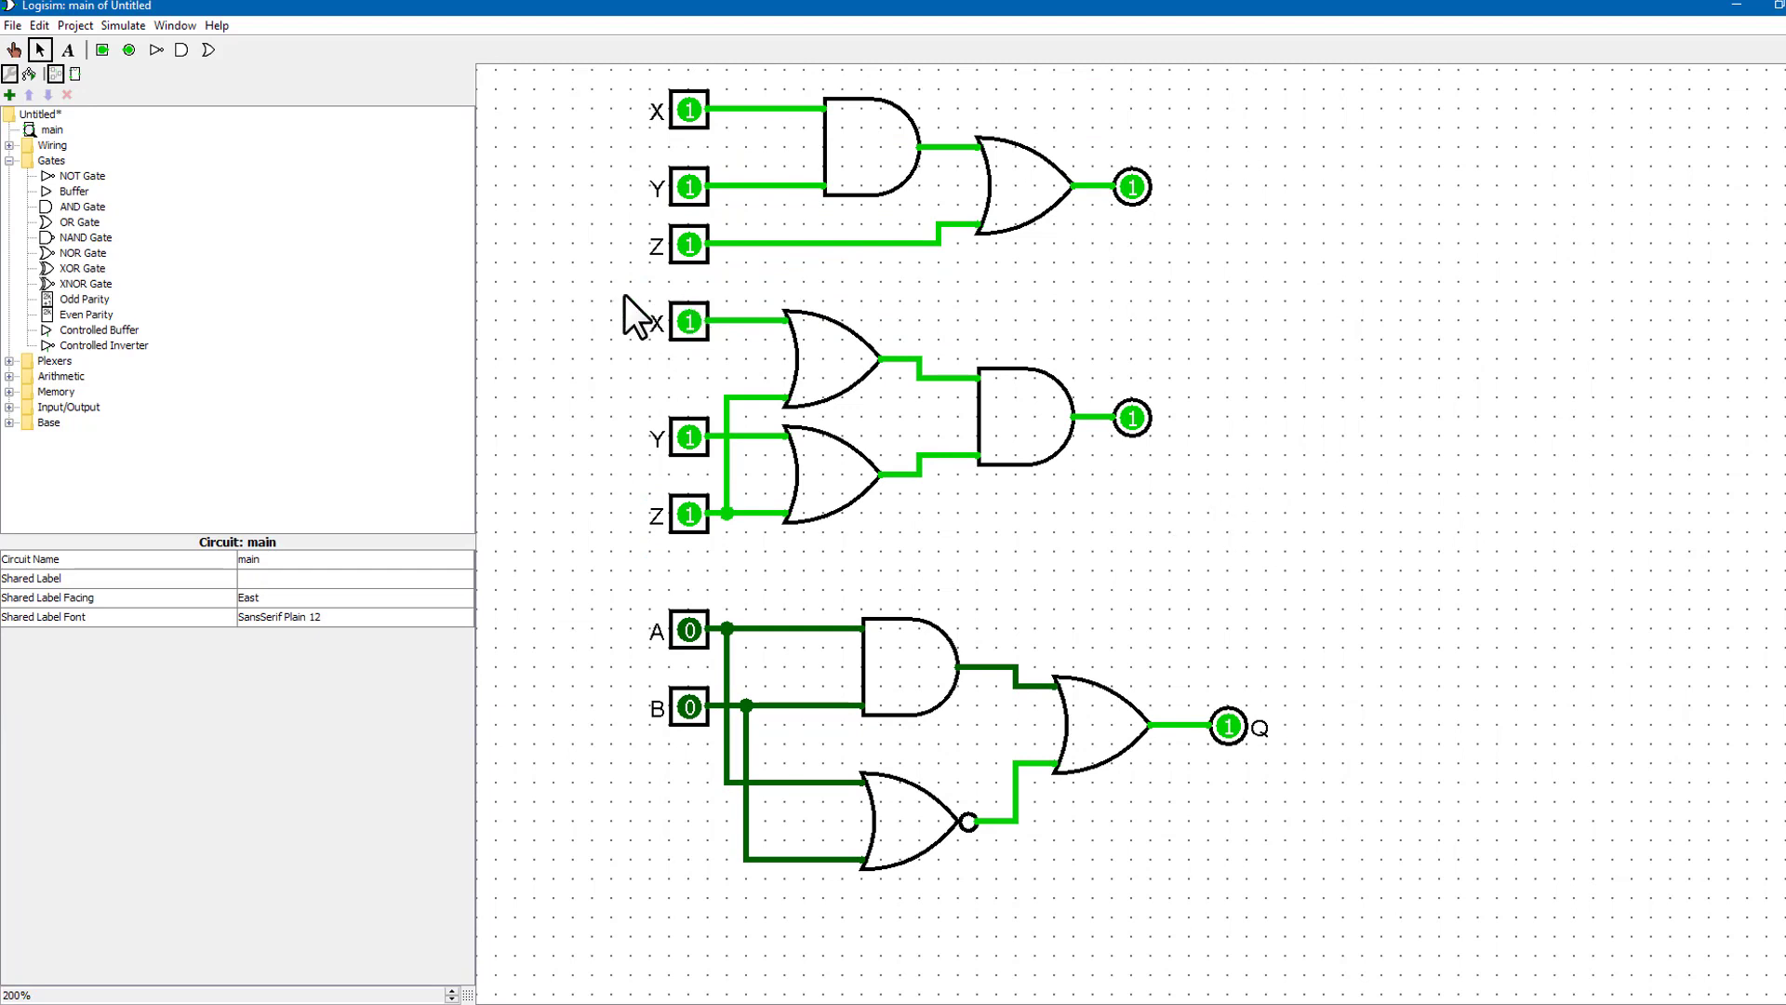
{"action": "left_click_drag", "start_coordinate": [590, 586], "coordinate": [686, 696]}
{"action": "left_click_drag", "start_coordinate": [693, 622], "coordinate": [1370, 604]}
{"action": "left_click", "coordinate": [1384, 742]}
{"action": "left_click_drag", "start_coordinate": [1383, 693], "coordinate": [1395, 869]}
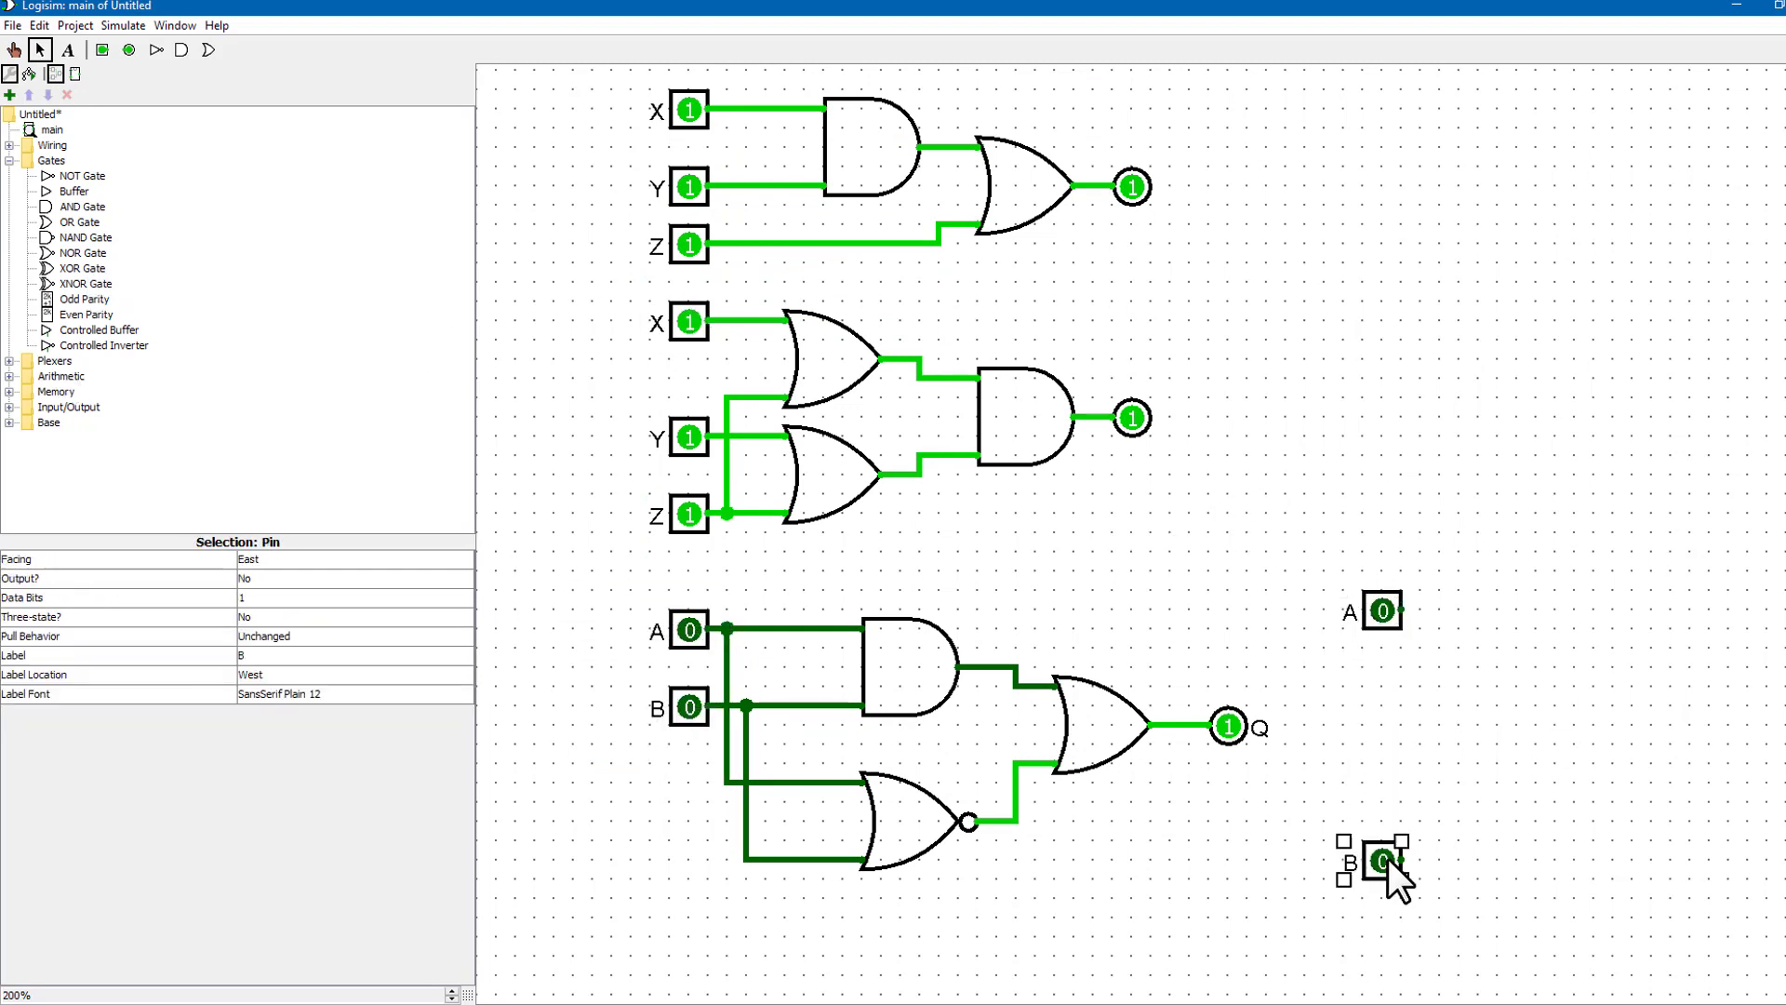
{"action": "left_click", "coordinate": [1373, 775]}
- Copy the NOR gate between the new A and B pins and wire B into it
{"action": "left_click", "coordinate": [955, 818]}
{"action": "key", "text": "ctrl+c"}
{"action": "key", "text": "ctrl+v"}
{"action": "left_click_drag", "start_coordinate": [940, 826], "coordinate": [1581, 724]}
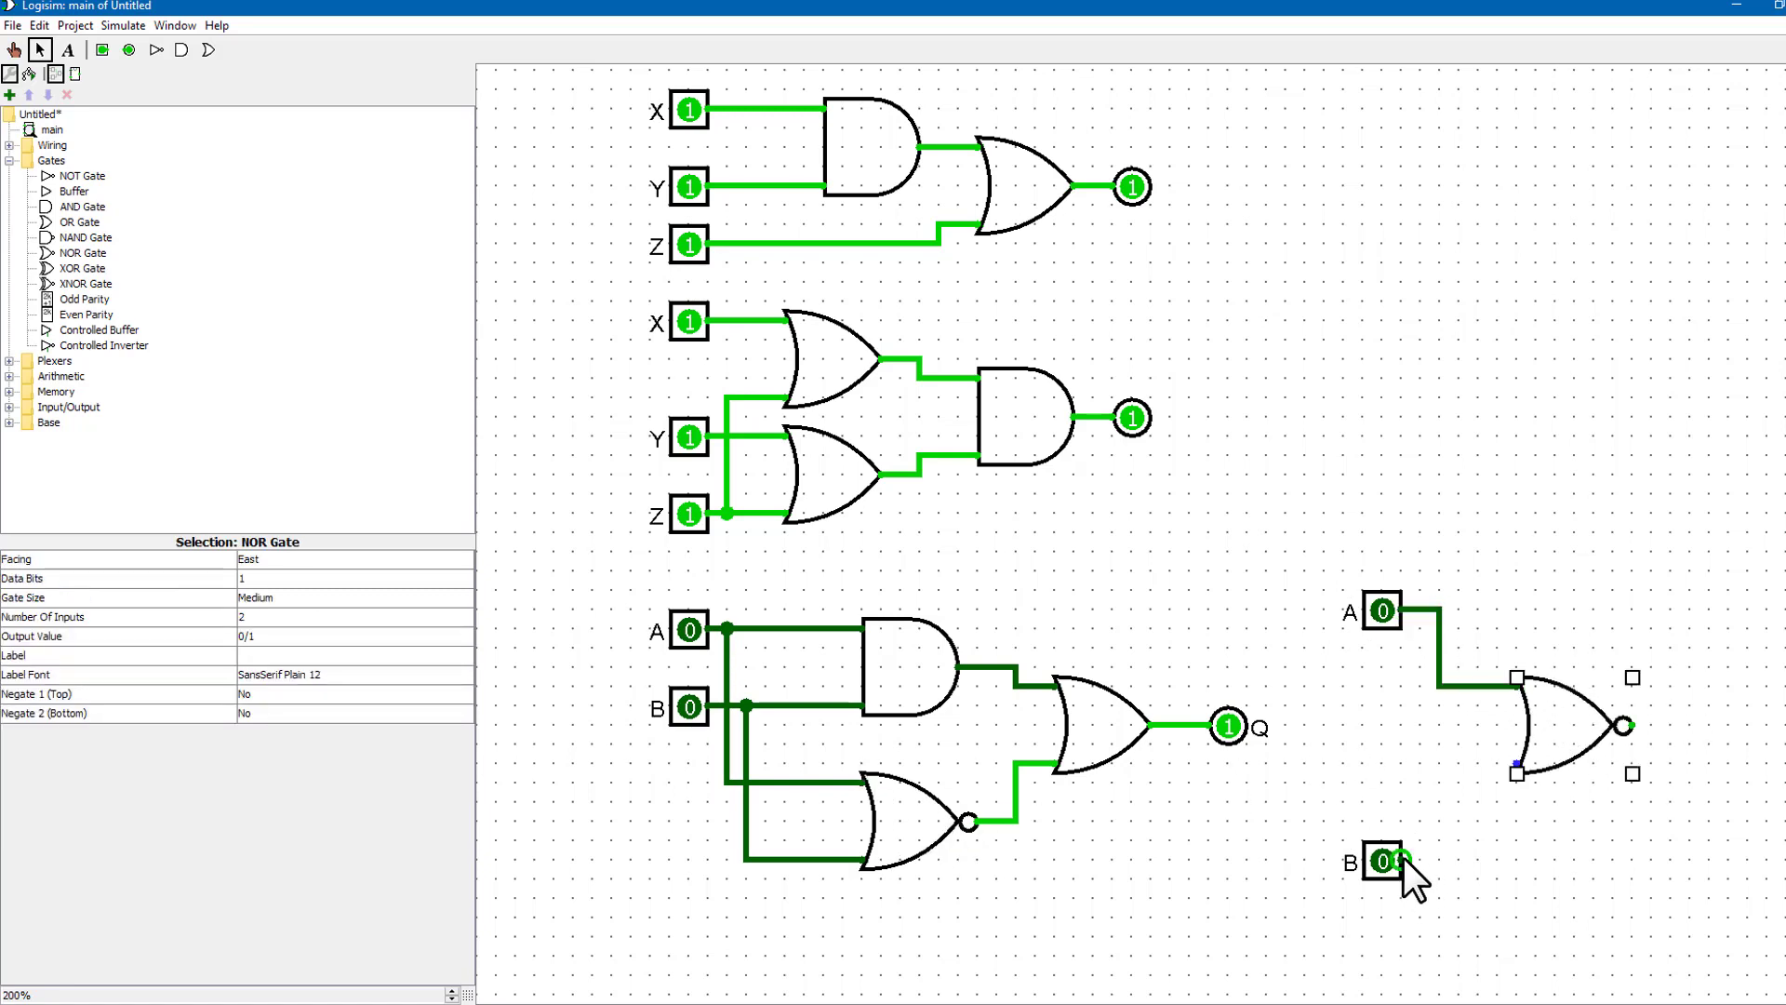
{"action": "left_click_drag", "start_coordinate": [1439, 779], "coordinate": [1517, 763]}
{"action": "left_click", "coordinate": [1329, 846]}
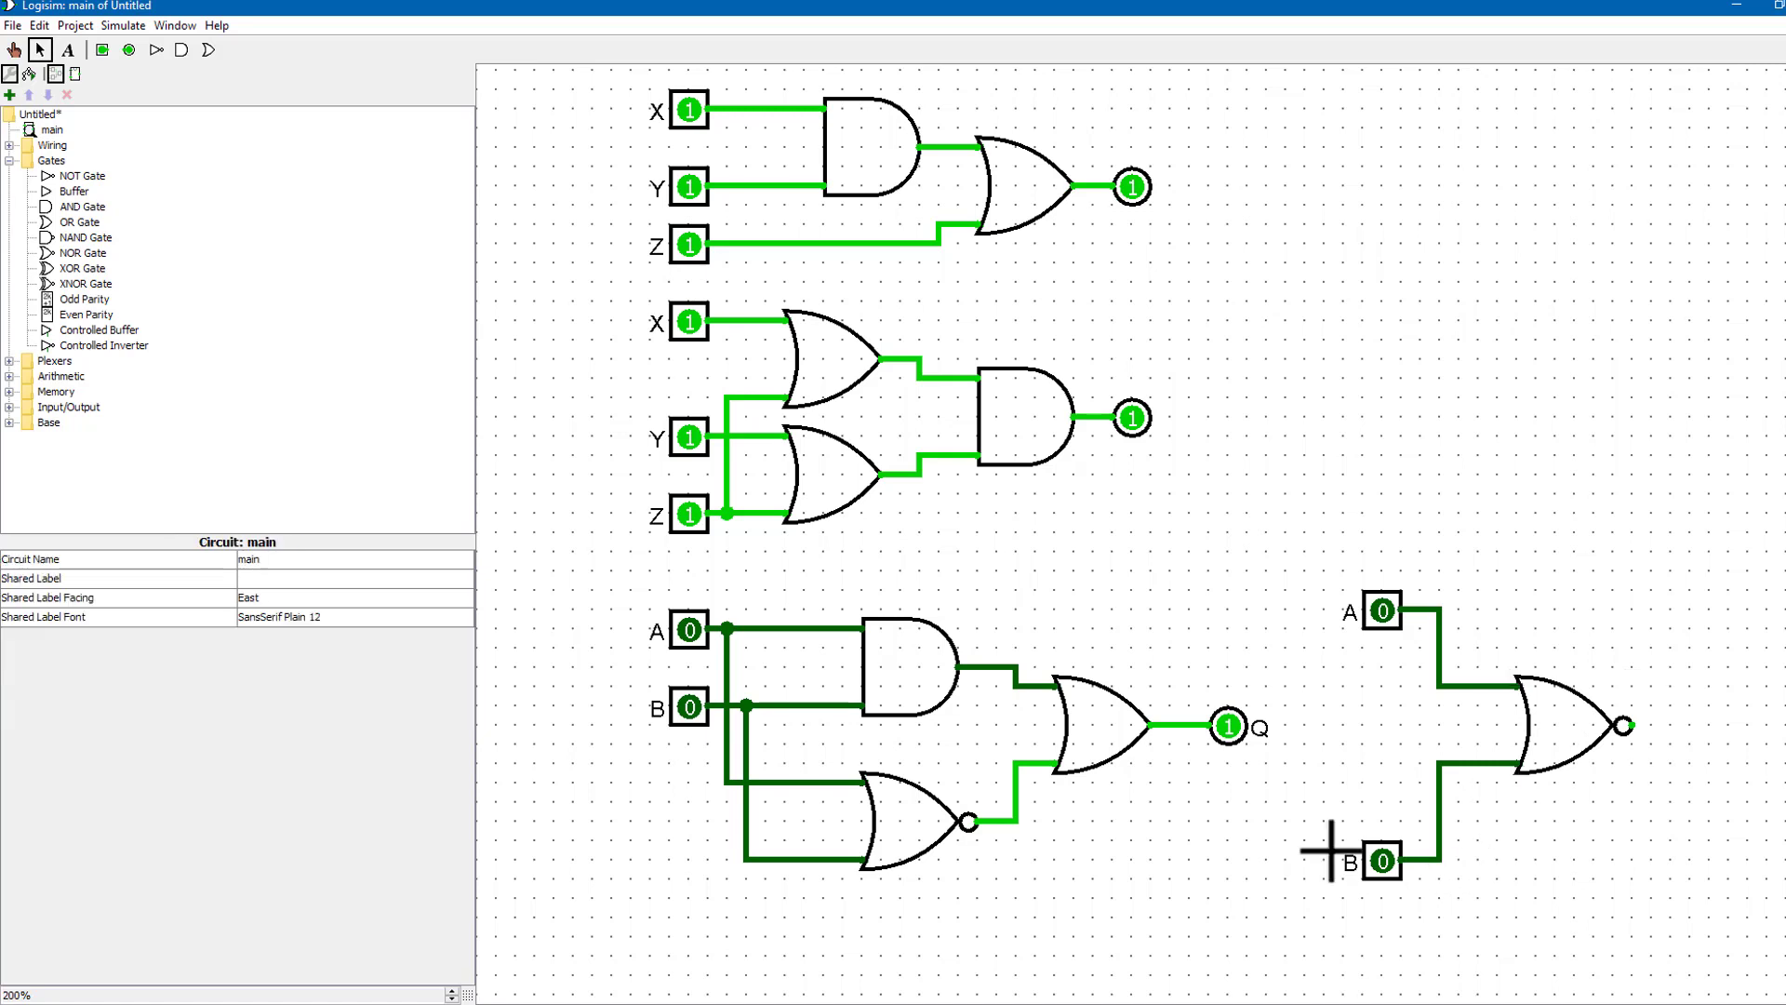
- Paste two OR gate copies to the right of the new NOR gate, one above the other
{"action": "left_click", "coordinate": [1029, 208]}
{"action": "key", "text": "ctrl+c"}
{"action": "key", "text": "ctrl+v"}
{"action": "left_click_drag", "start_coordinate": [1029, 207], "coordinate": [1742, 655]}
{"action": "key", "text": "ctrl+v"}
{"action": "left_click_drag", "start_coordinate": [1106, 265], "coordinate": [1743, 822]}
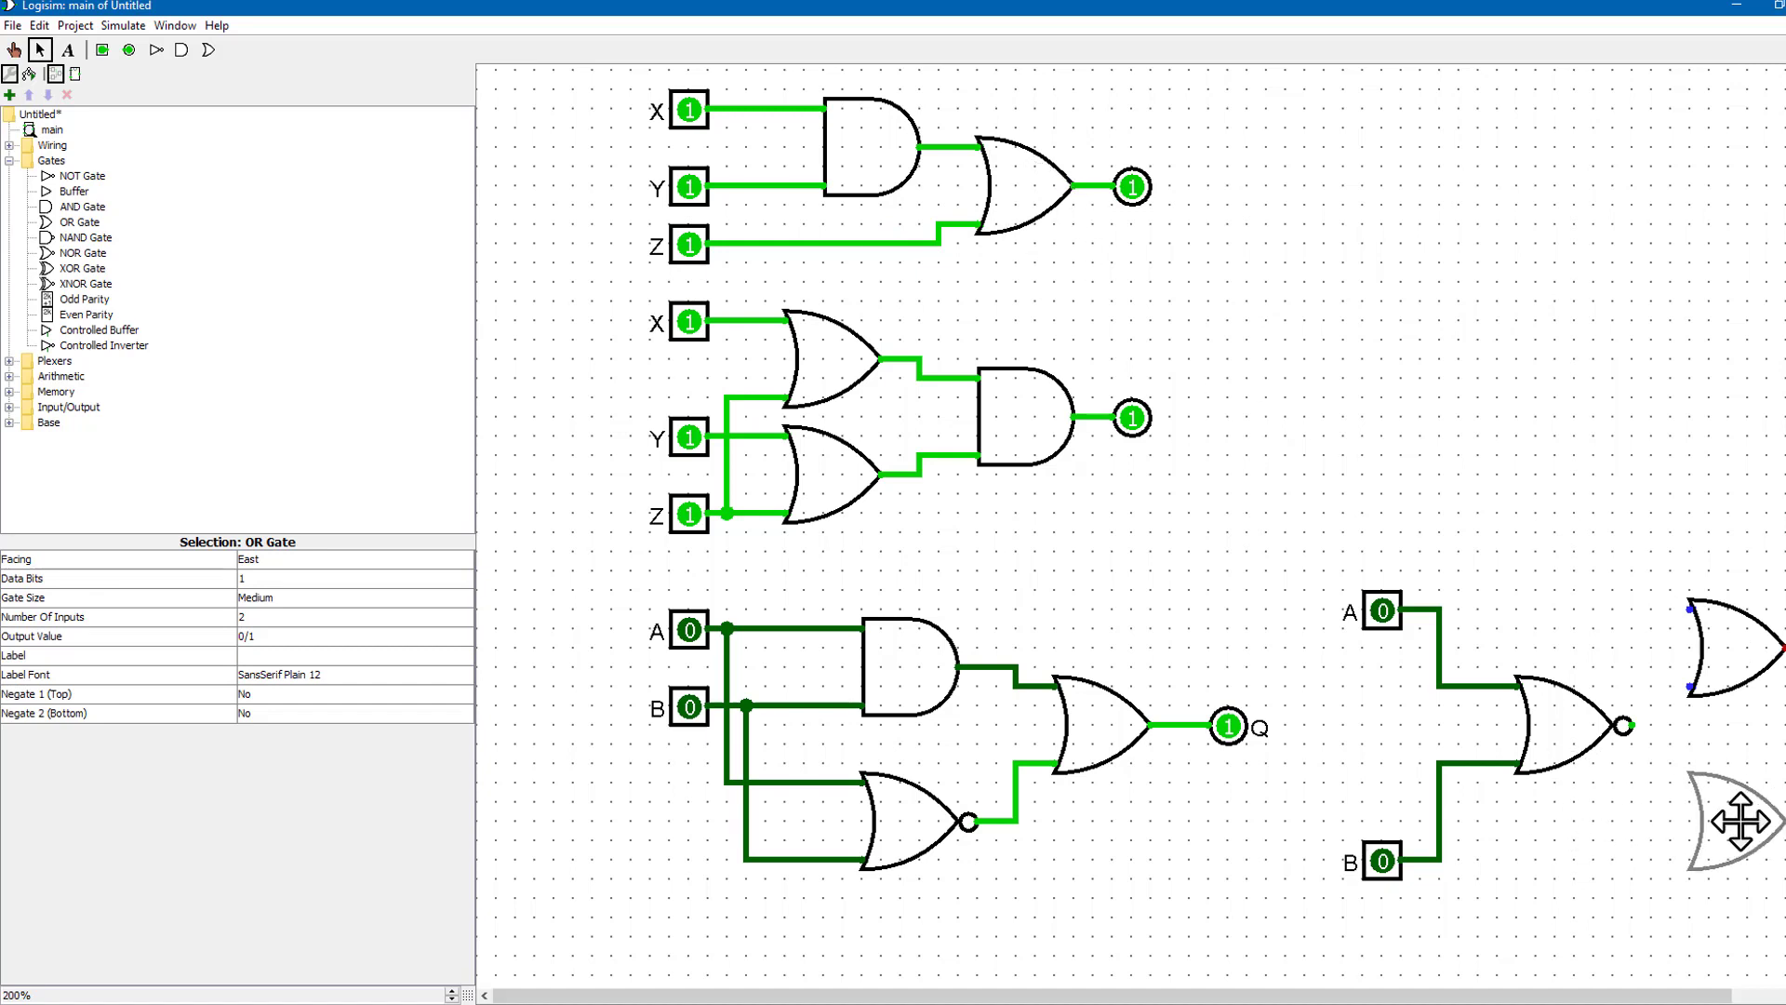
{"action": "left_click", "coordinate": [1457, 875]}
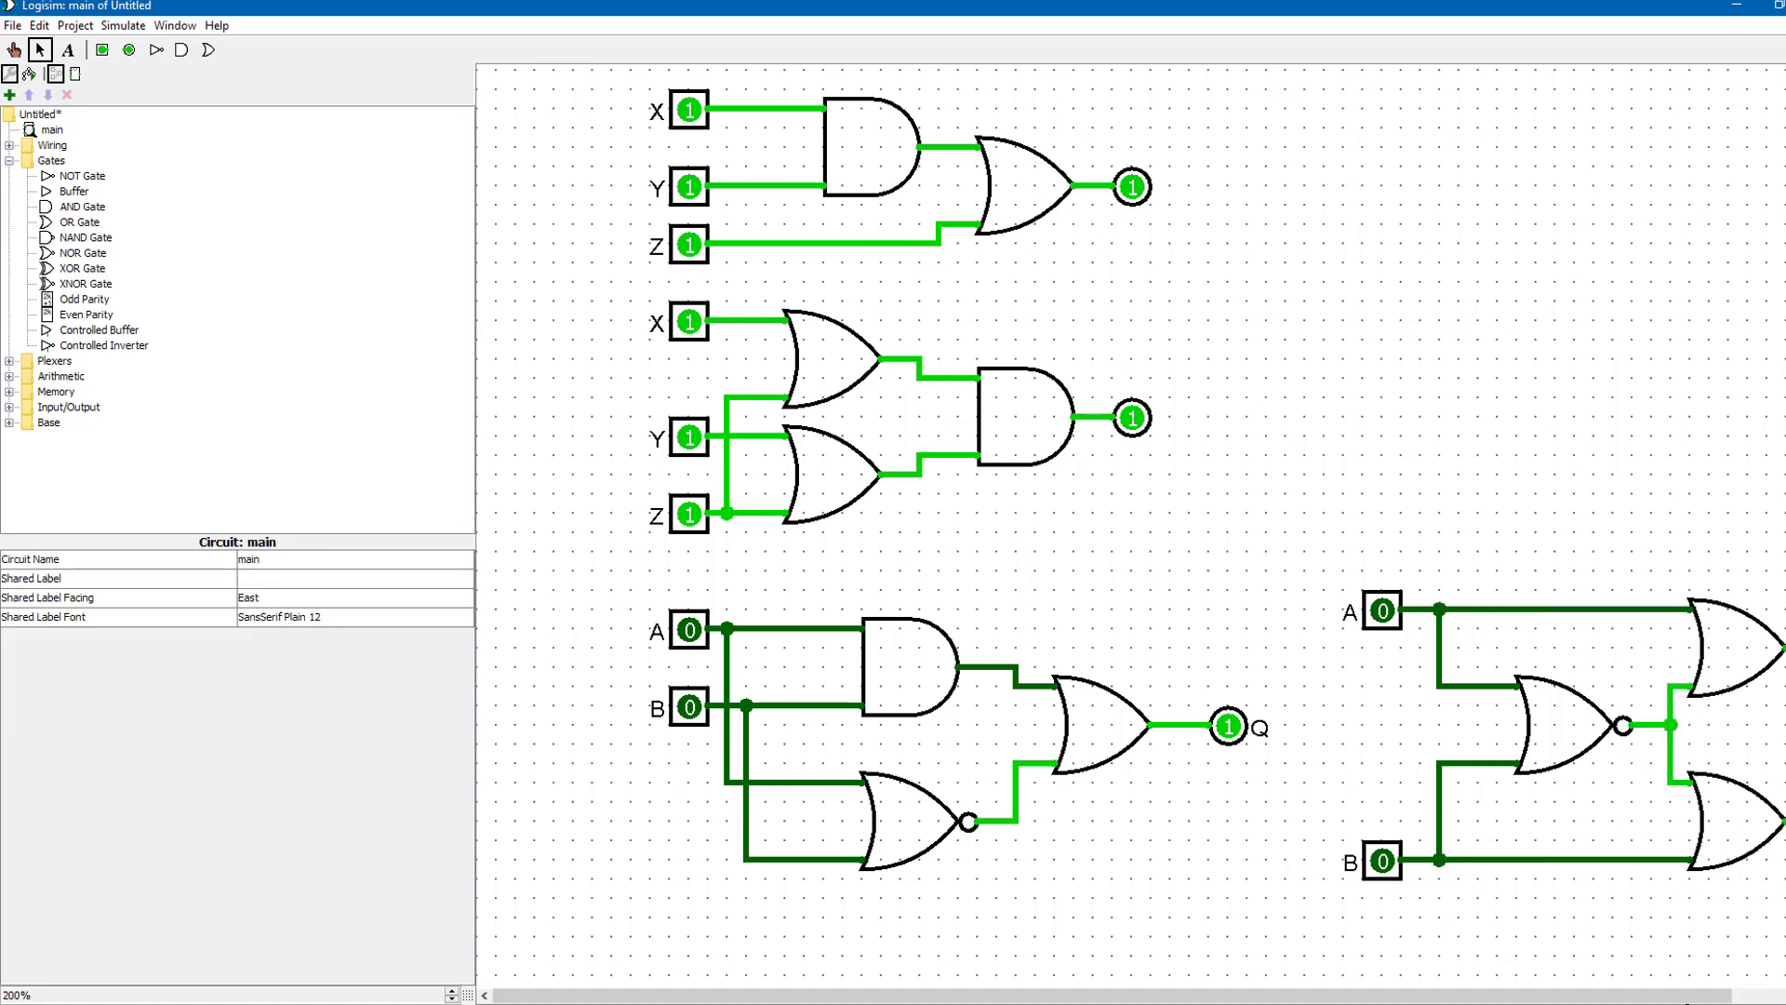
{"action": "left_click_drag", "start_coordinate": [1107, 996], "coordinate": [1193, 995]}
- Copy the AND gate and the Q output pin to the right of the OR gates
{"action": "left_click", "coordinate": [956, 410]}
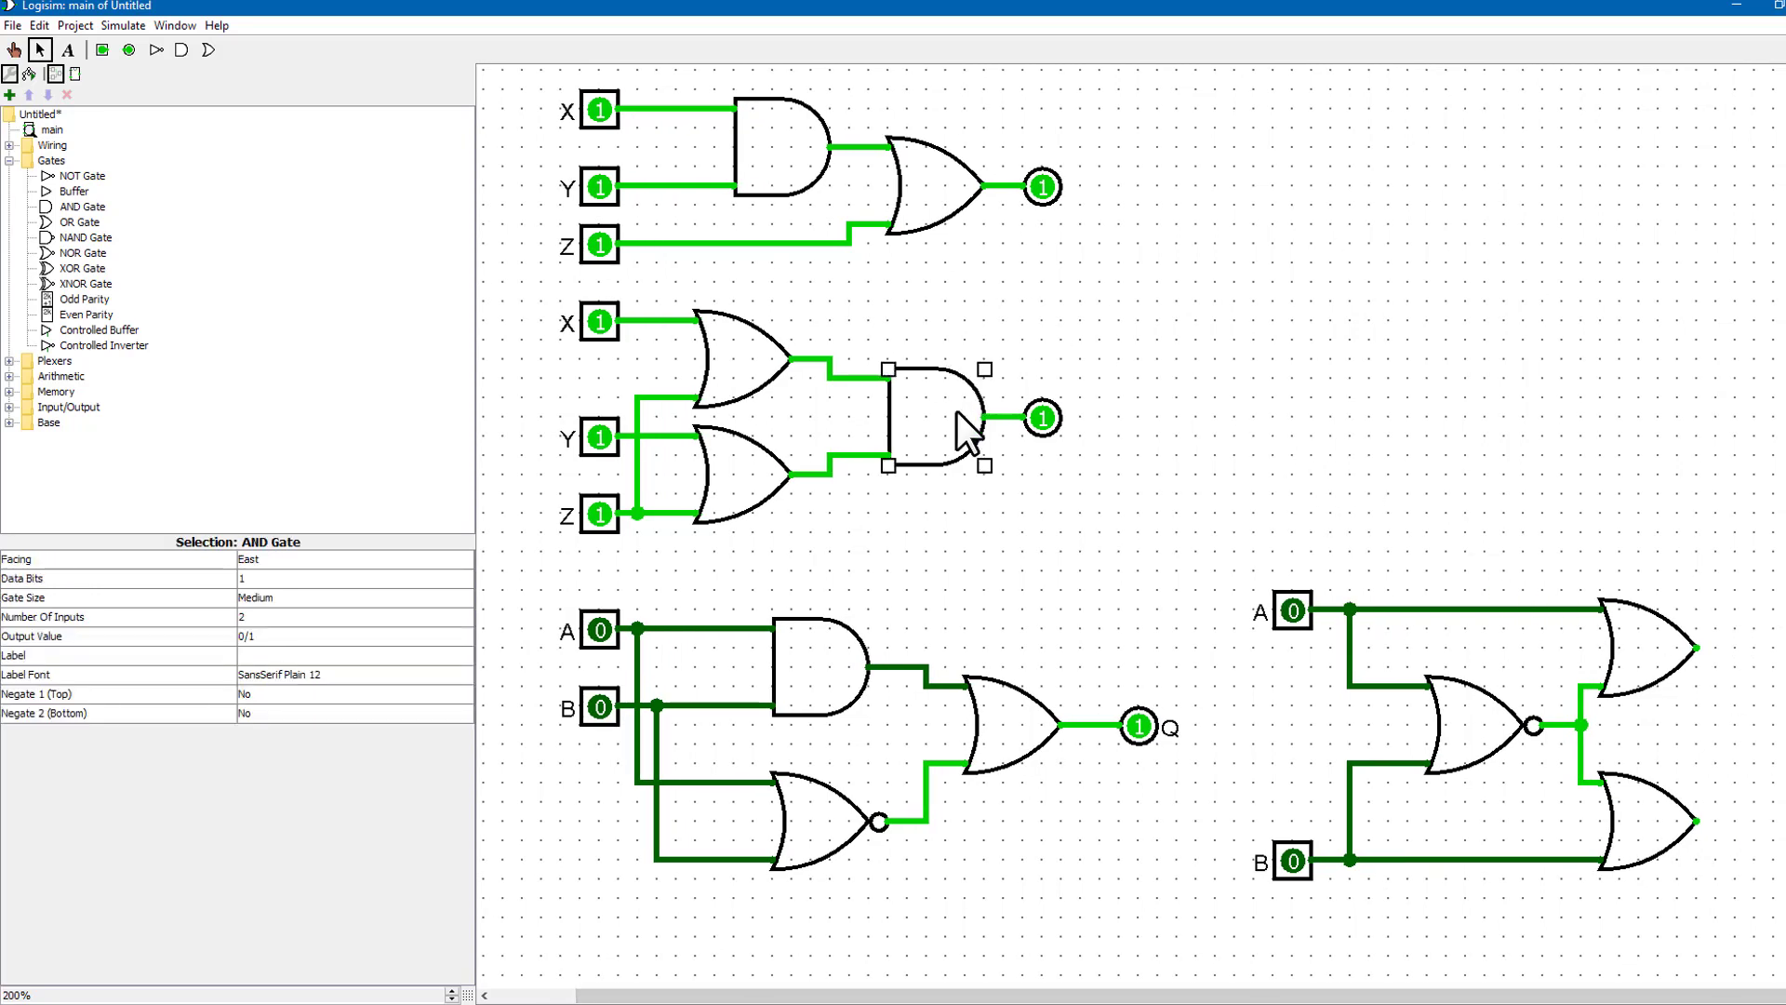
{"action": "key", "text": "ctrl+c"}
{"action": "key", "text": "ctrl+v"}
{"action": "left_click_drag", "start_coordinate": [957, 410], "coordinate": [1785, 718]}
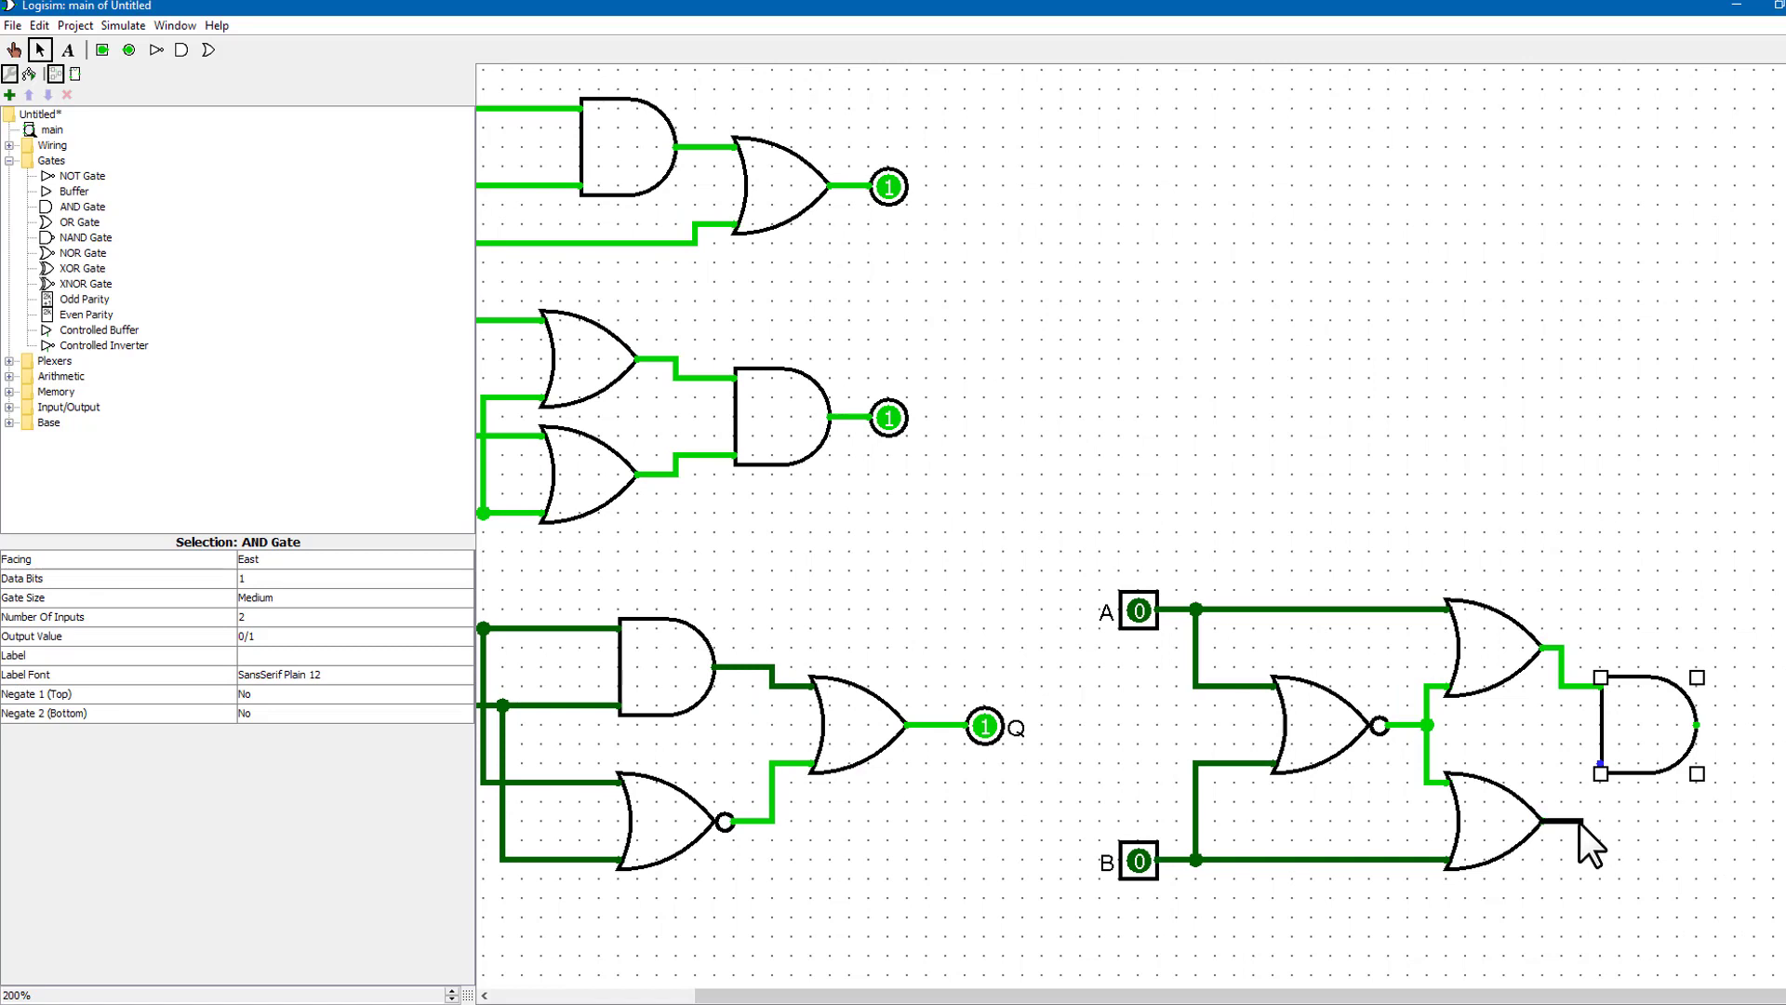
{"action": "left_click", "coordinate": [1626, 878]}
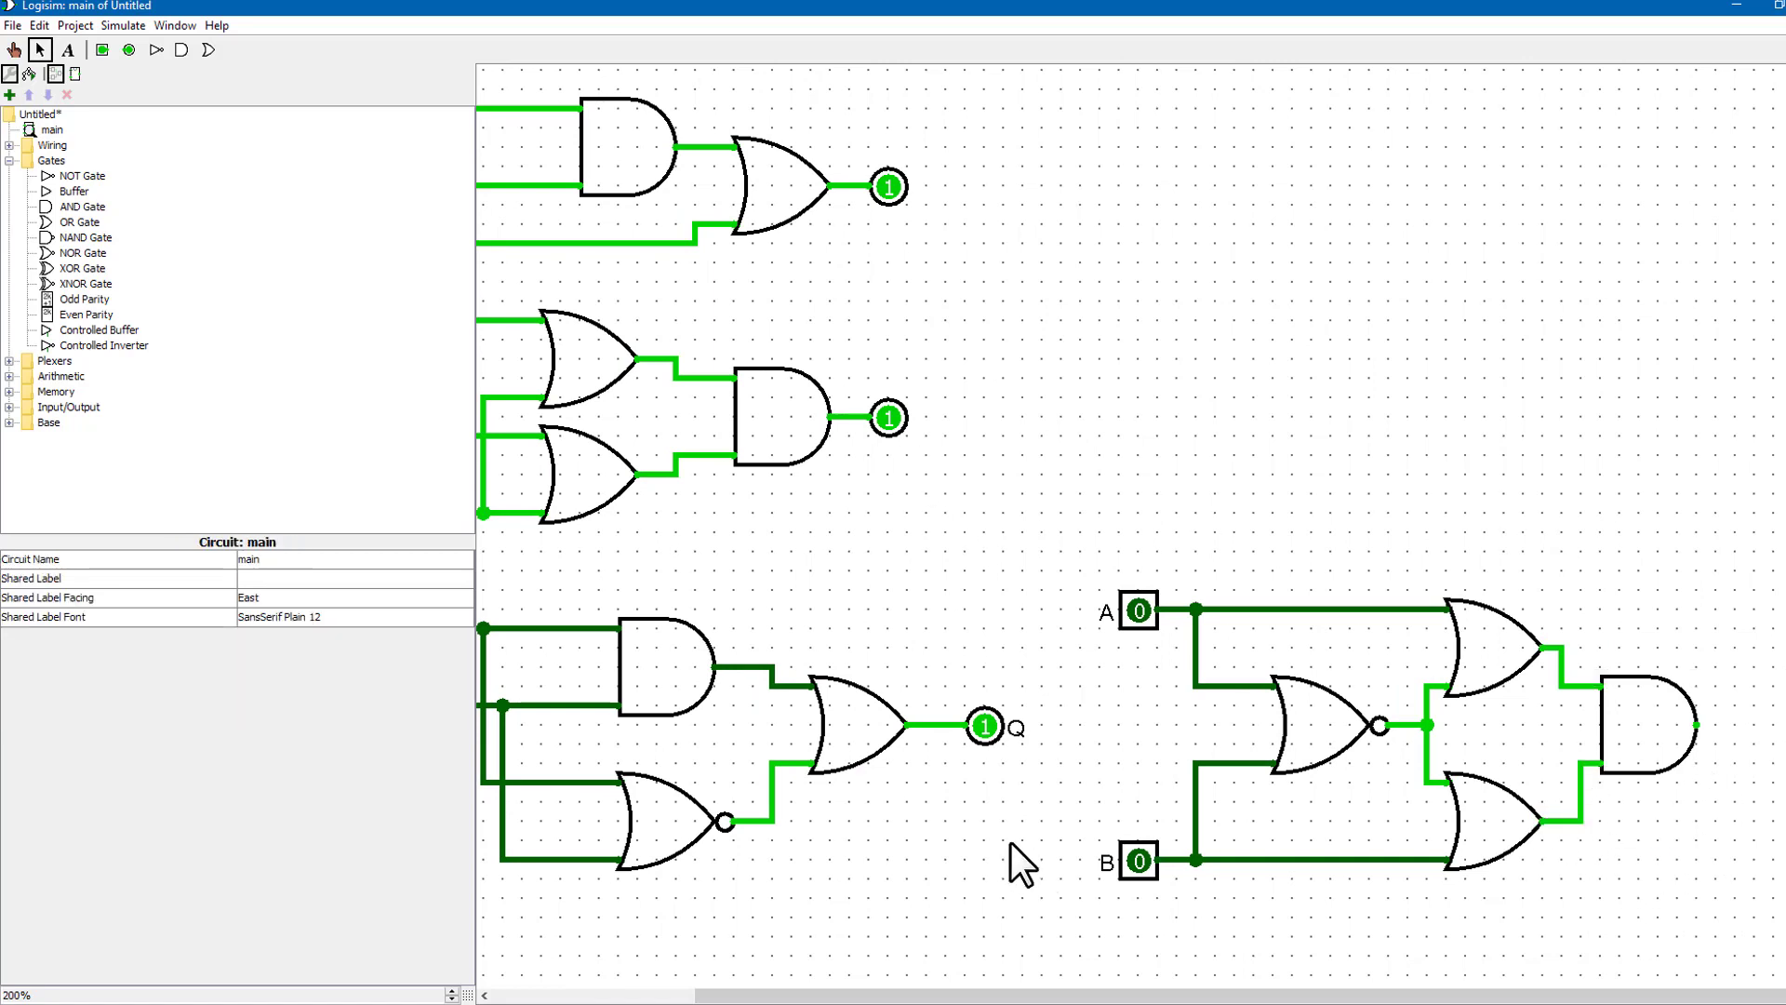
{"action": "left_click", "coordinate": [988, 730]}
{"action": "key", "text": "ctrl+c"}
{"action": "key", "text": "ctrl+v"}
{"action": "left_click_drag", "start_coordinate": [994, 739], "coordinate": [1739, 757]}
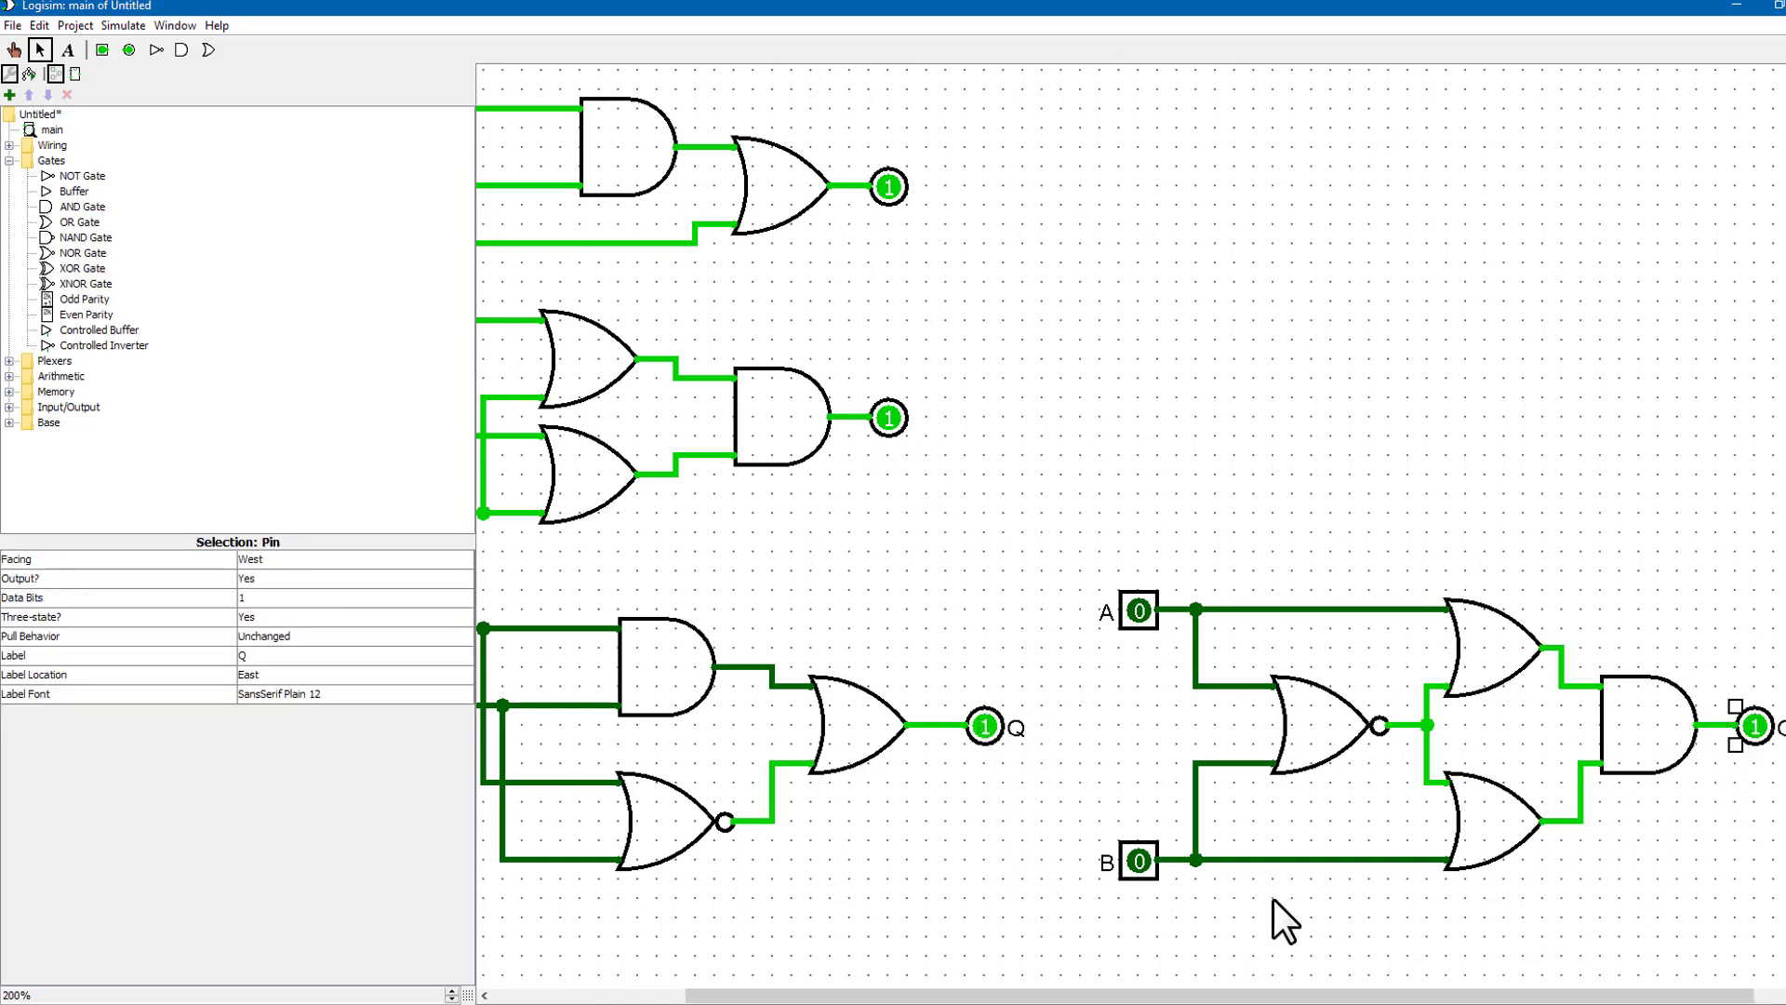
- Move the original A/B circuit up and to the right, above the new copy
{"action": "left_click", "coordinate": [1283, 921]}
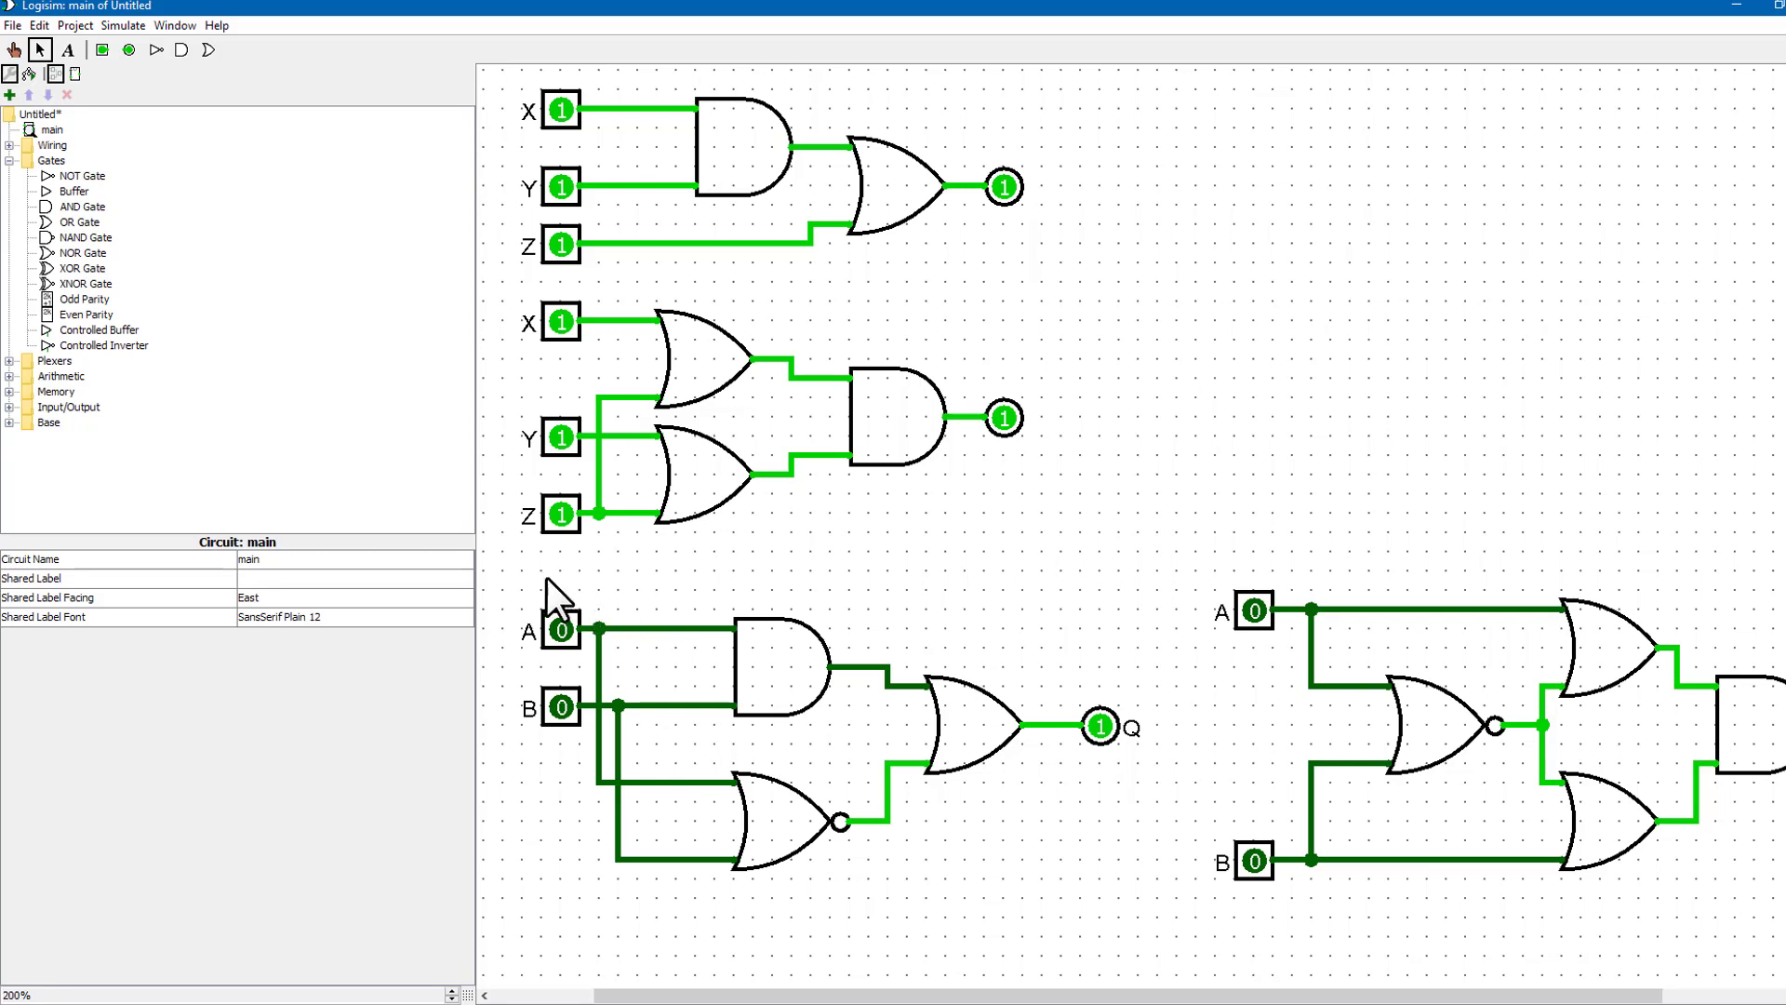
{"action": "left_click_drag", "start_coordinate": [519, 570], "coordinate": [1168, 944]}
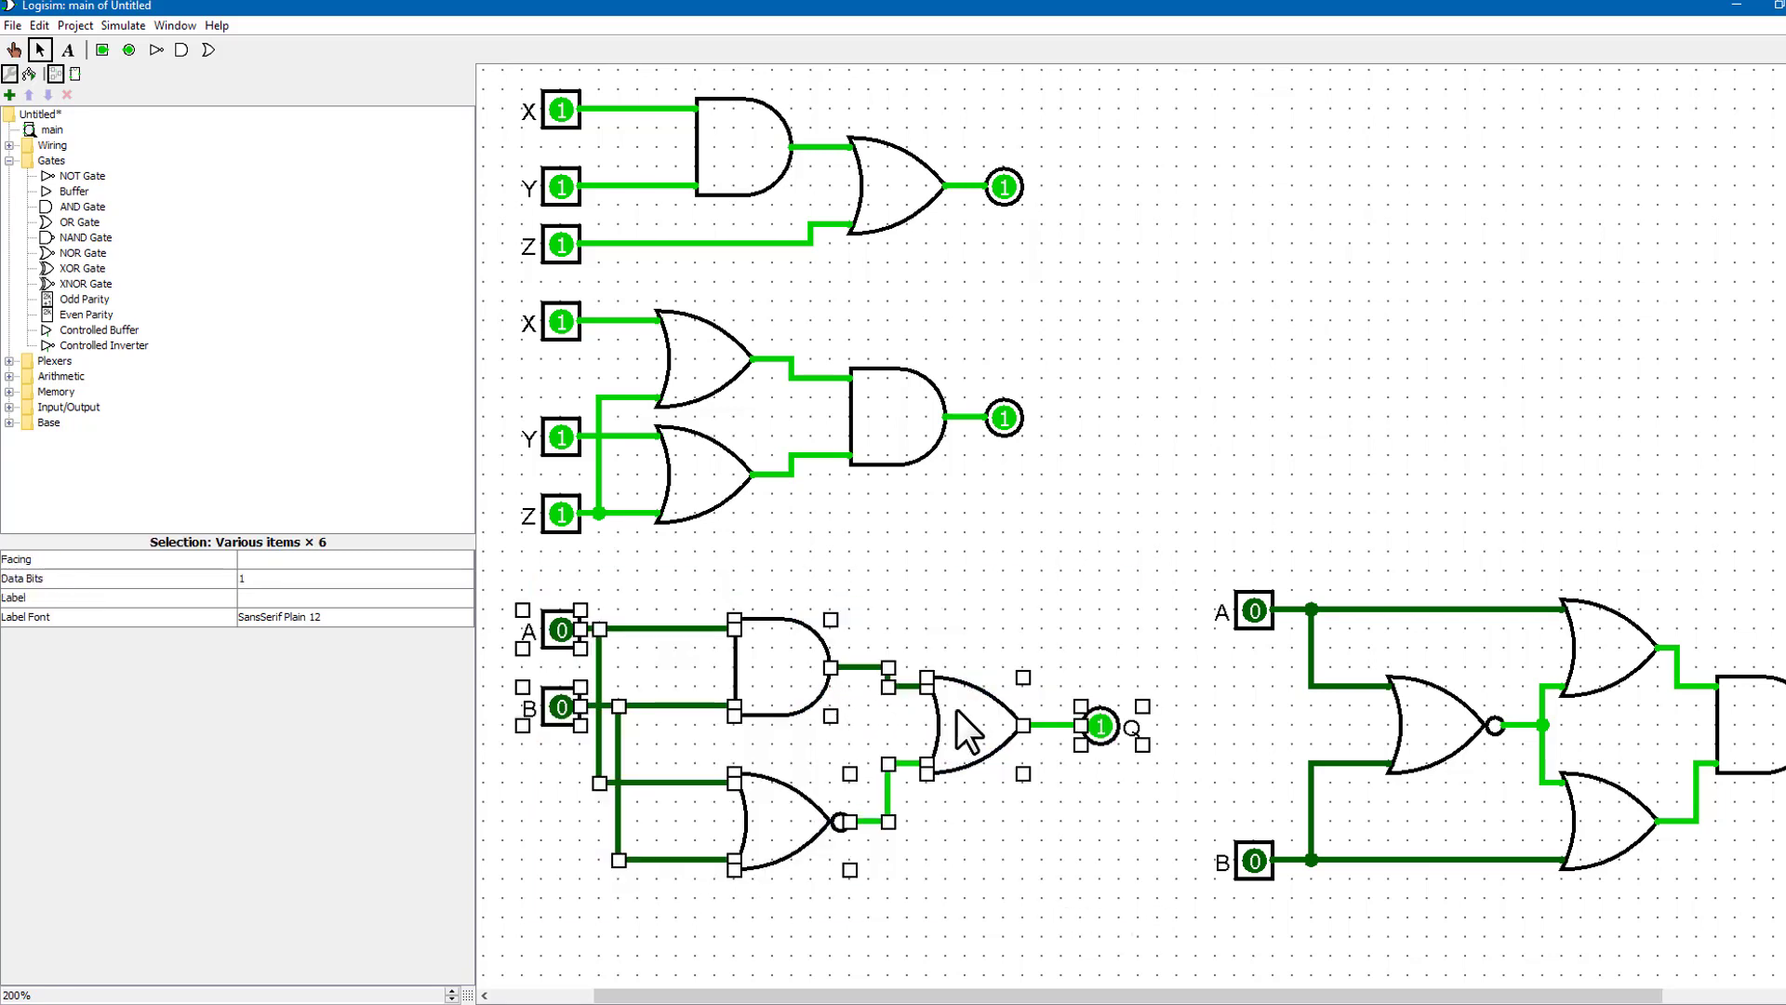
{"action": "left_click_drag", "start_coordinate": [967, 730], "coordinate": [1641, 326]}
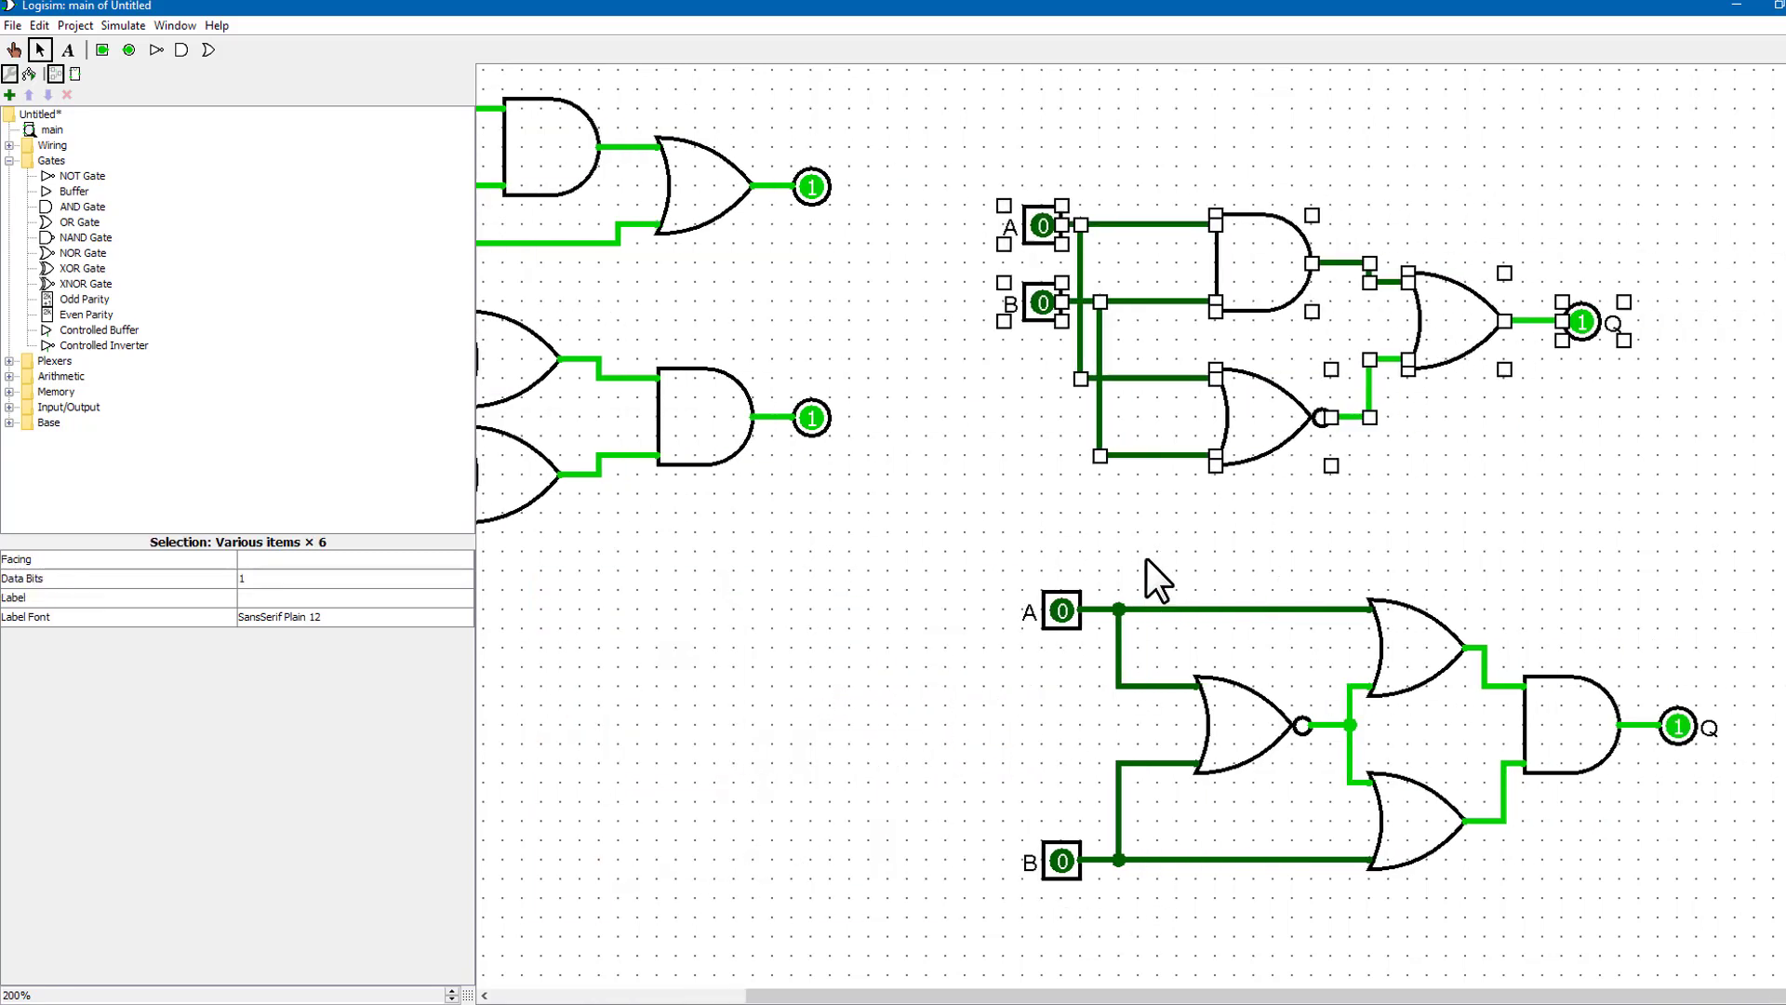
{"action": "left_click", "coordinate": [1176, 493]}
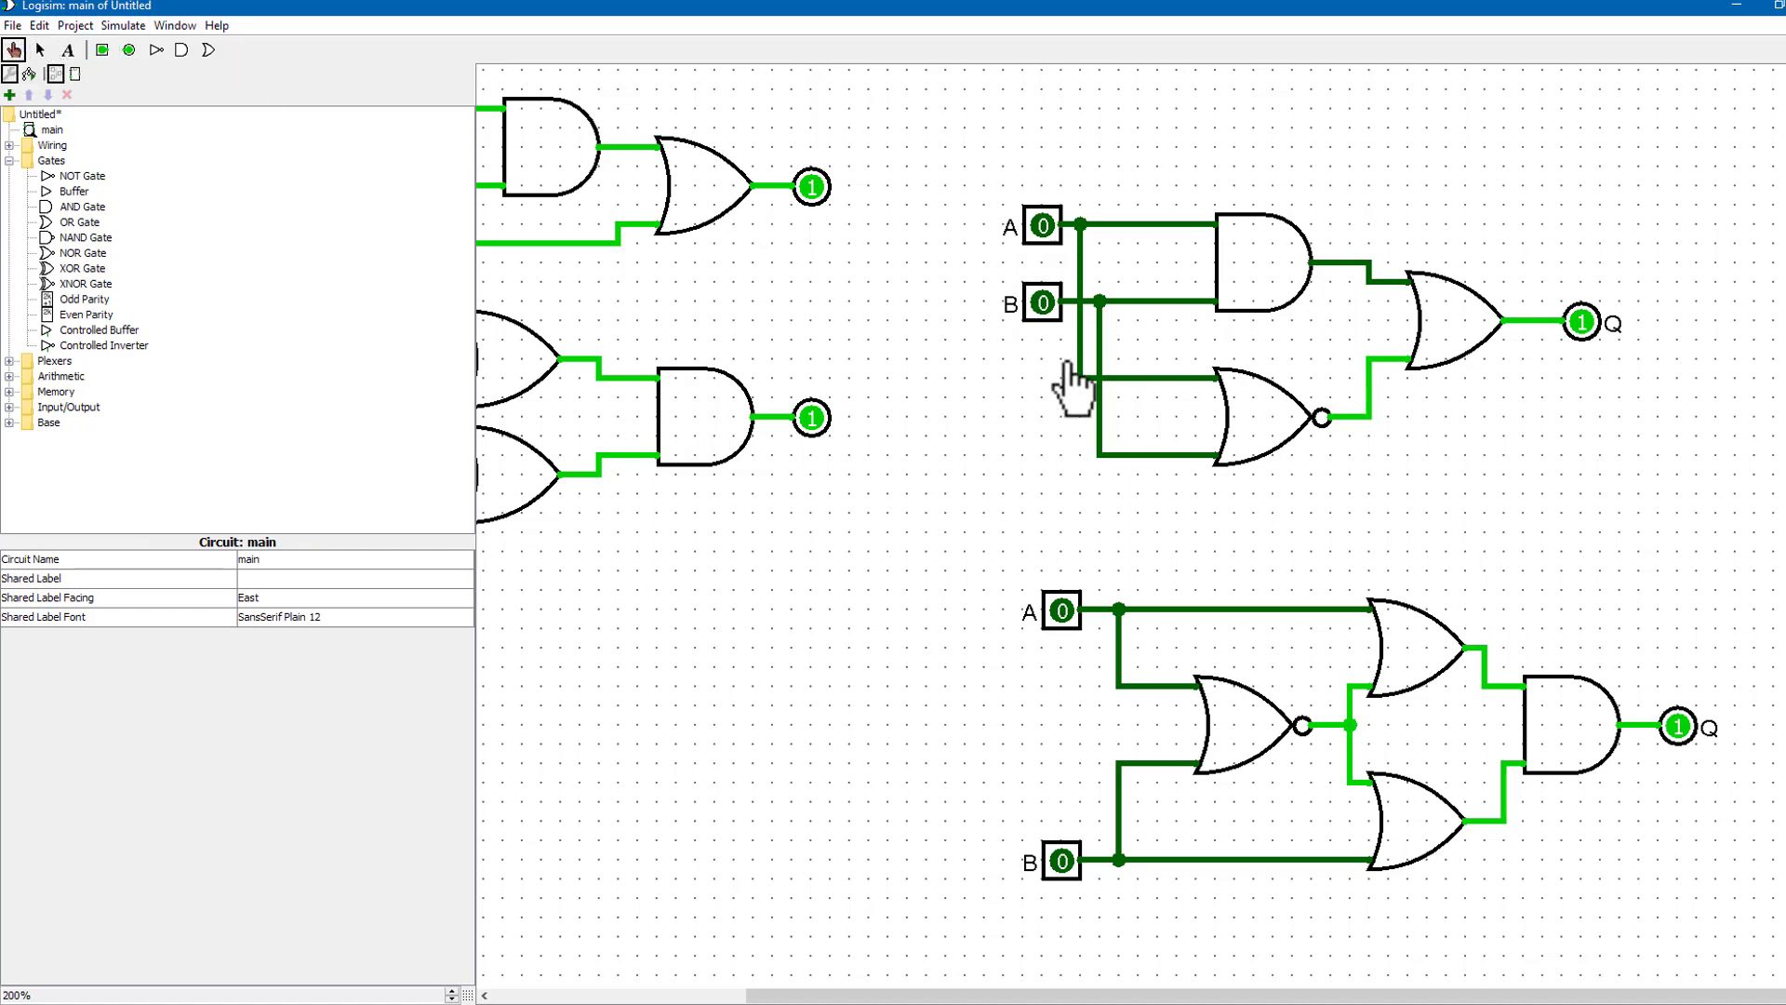
- Set A and B to 1 on both circuits, then back to 0, comparing Q
{"action": "left_click", "coordinate": [1044, 226]}
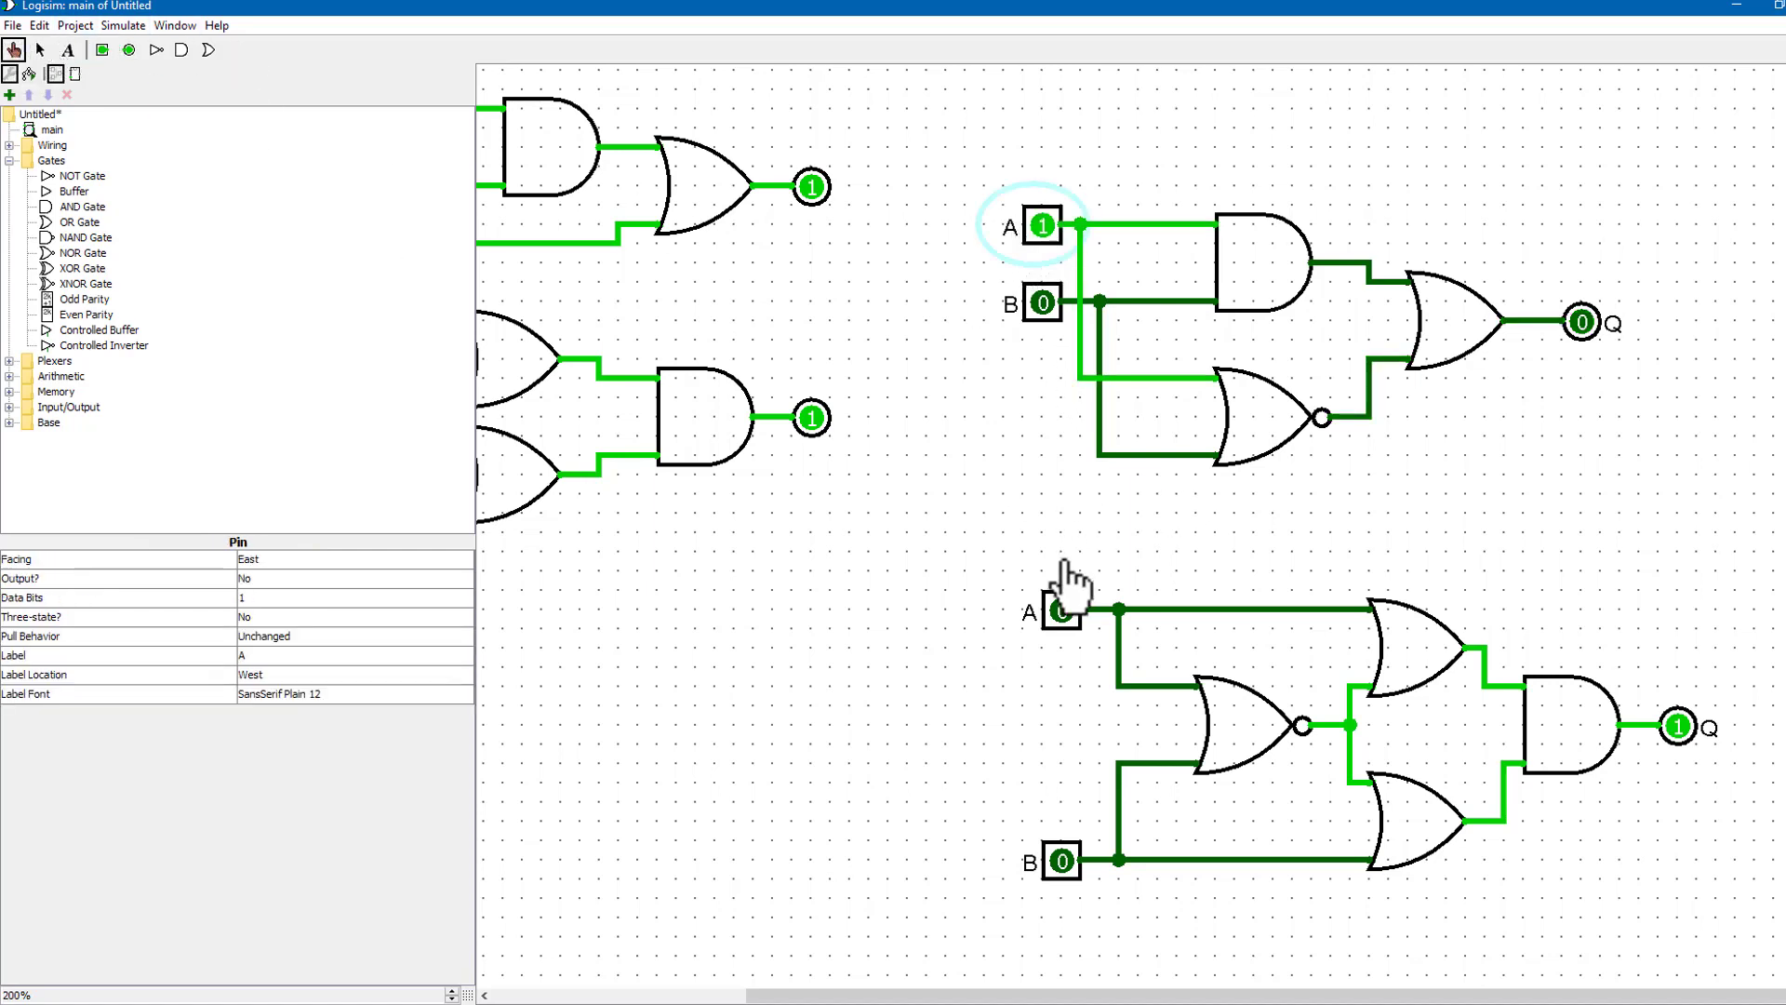
{"action": "left_click", "coordinate": [1062, 611]}
{"action": "left_click", "coordinate": [1042, 302]}
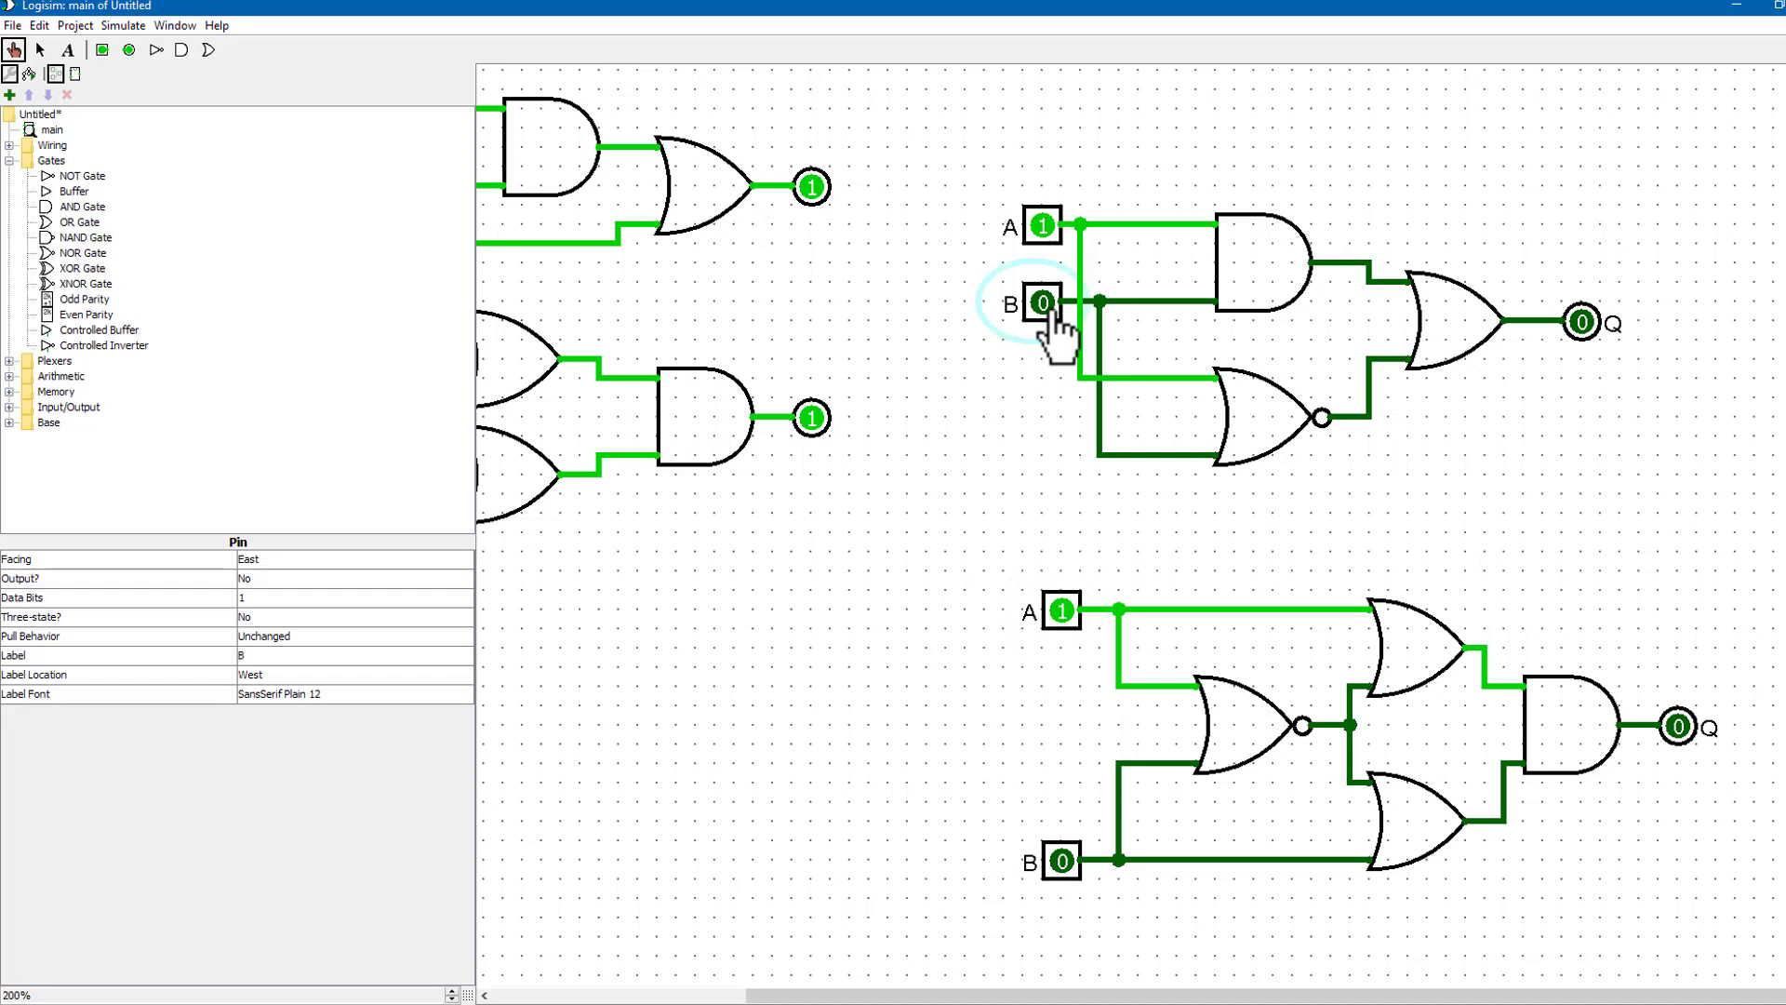
{"action": "left_click", "coordinate": [1061, 860]}
{"action": "left_click", "coordinate": [1062, 611]}
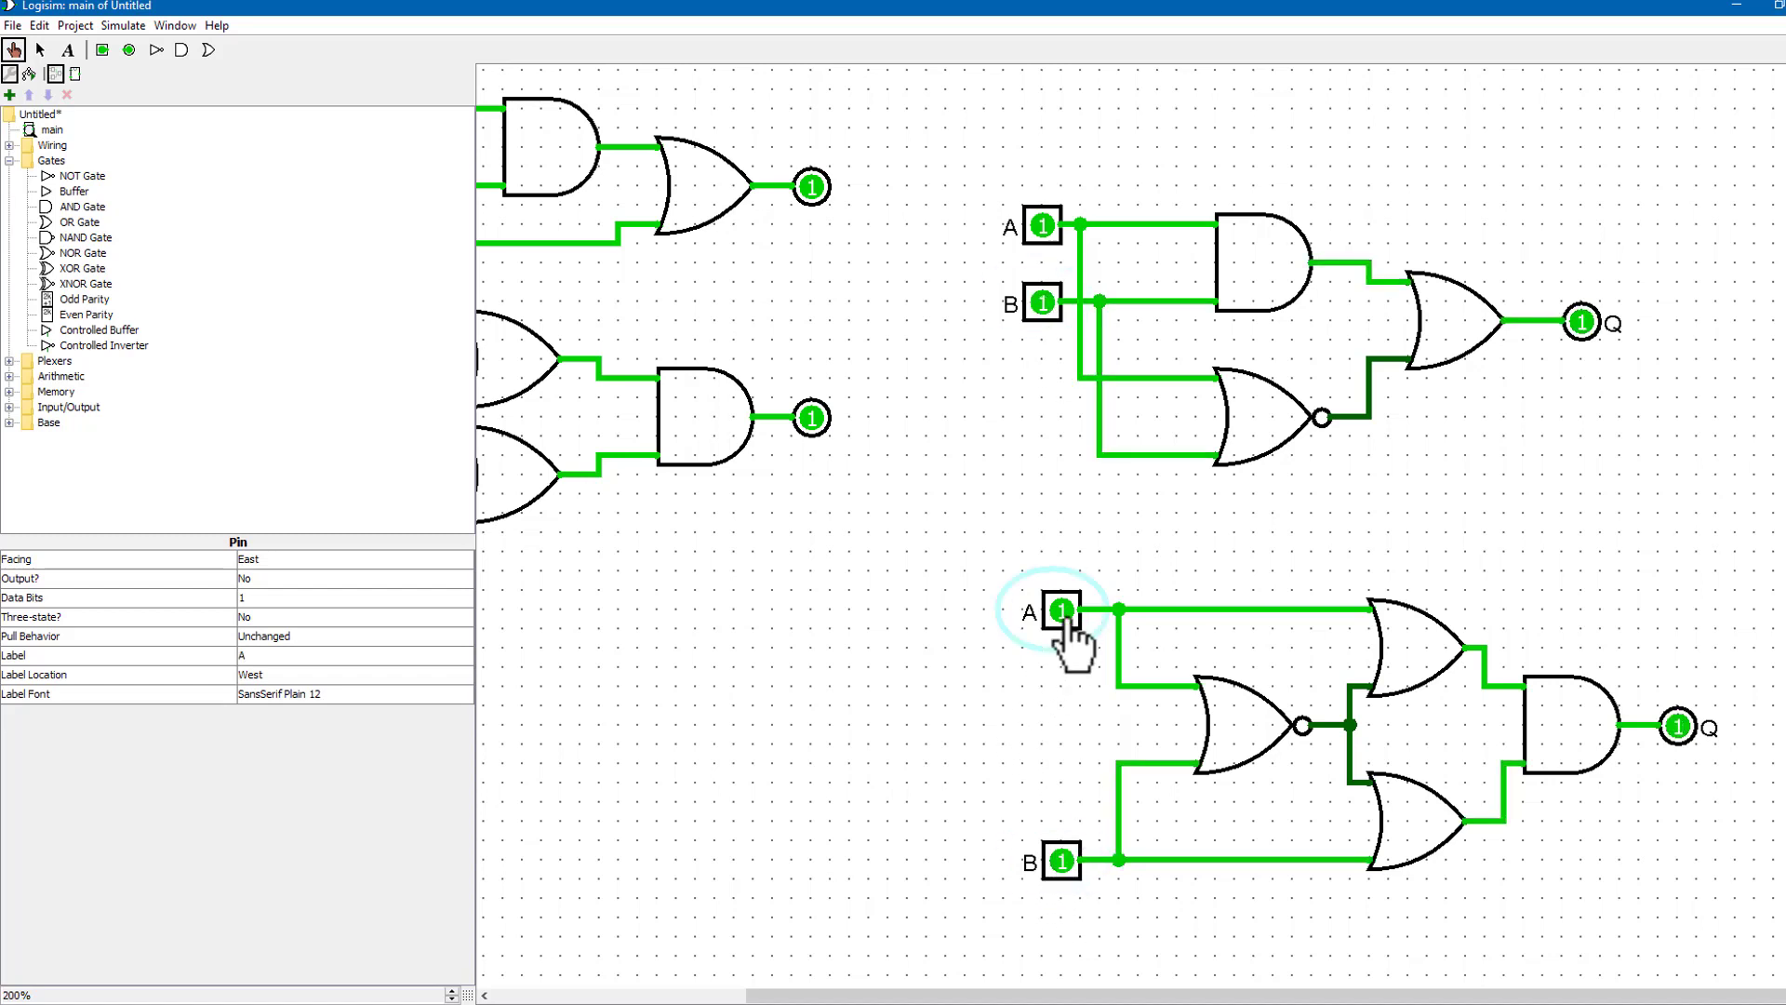
{"action": "left_click", "coordinate": [1046, 233]}
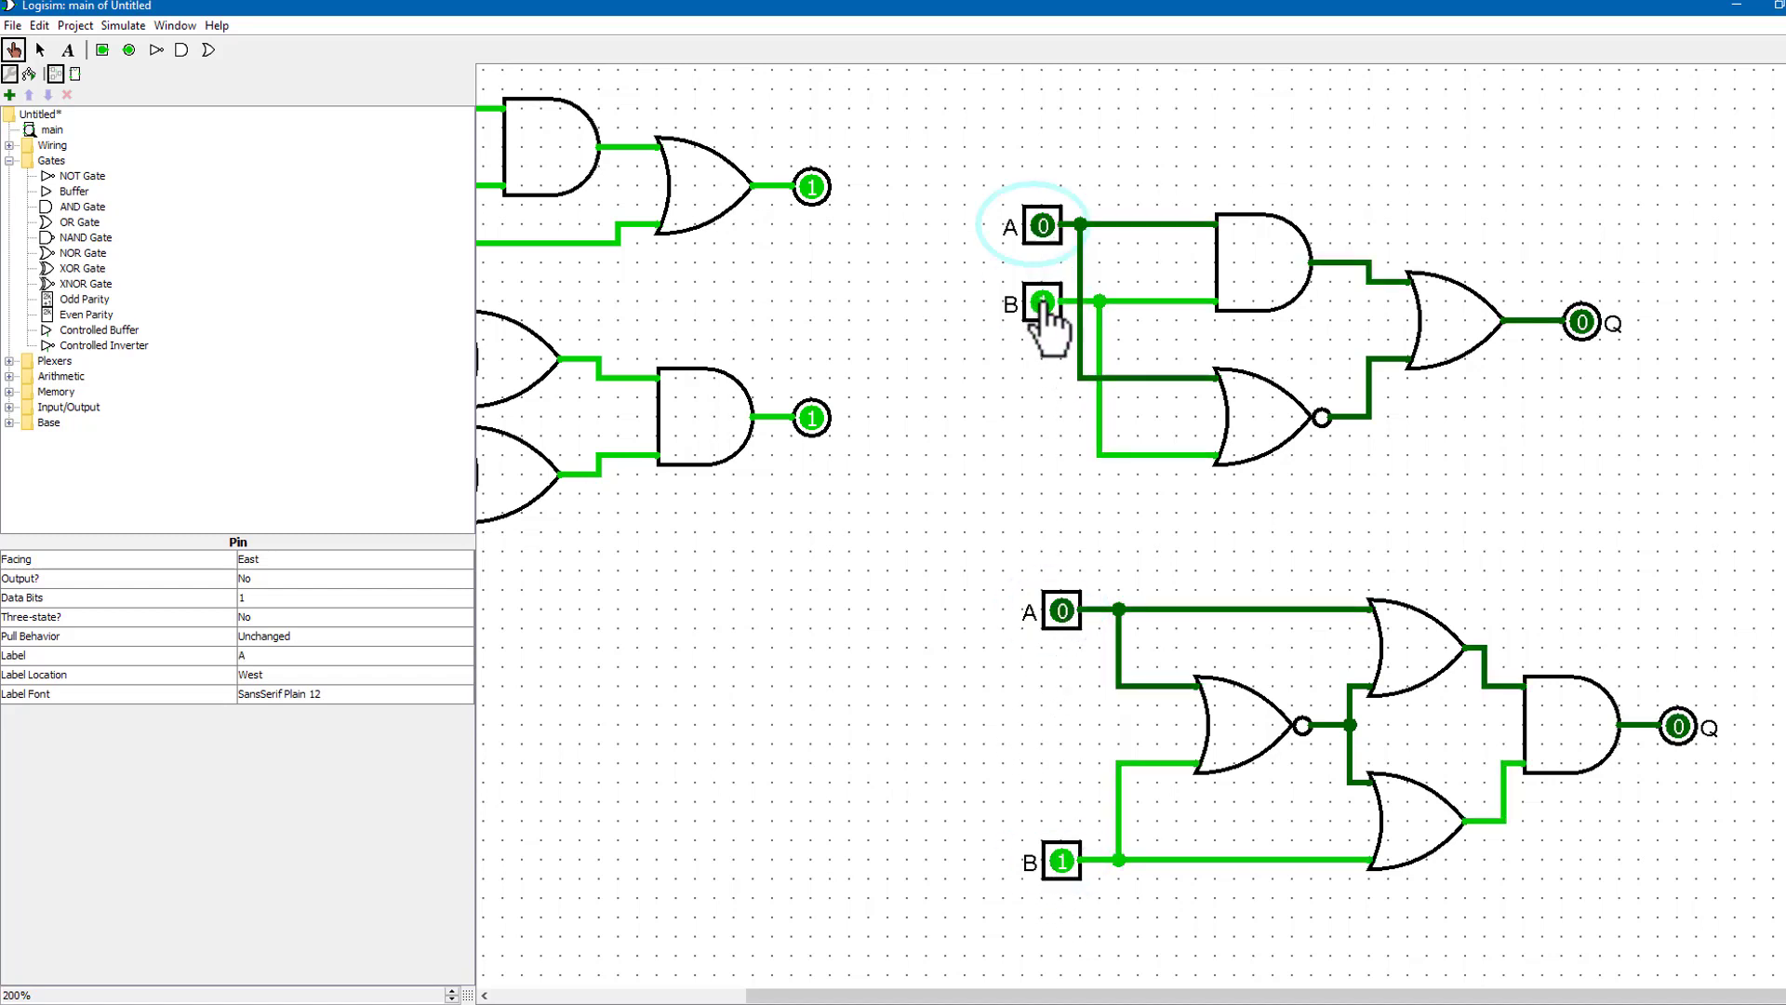
{"action": "left_click", "coordinate": [1042, 303]}
{"action": "left_click", "coordinate": [1061, 860]}
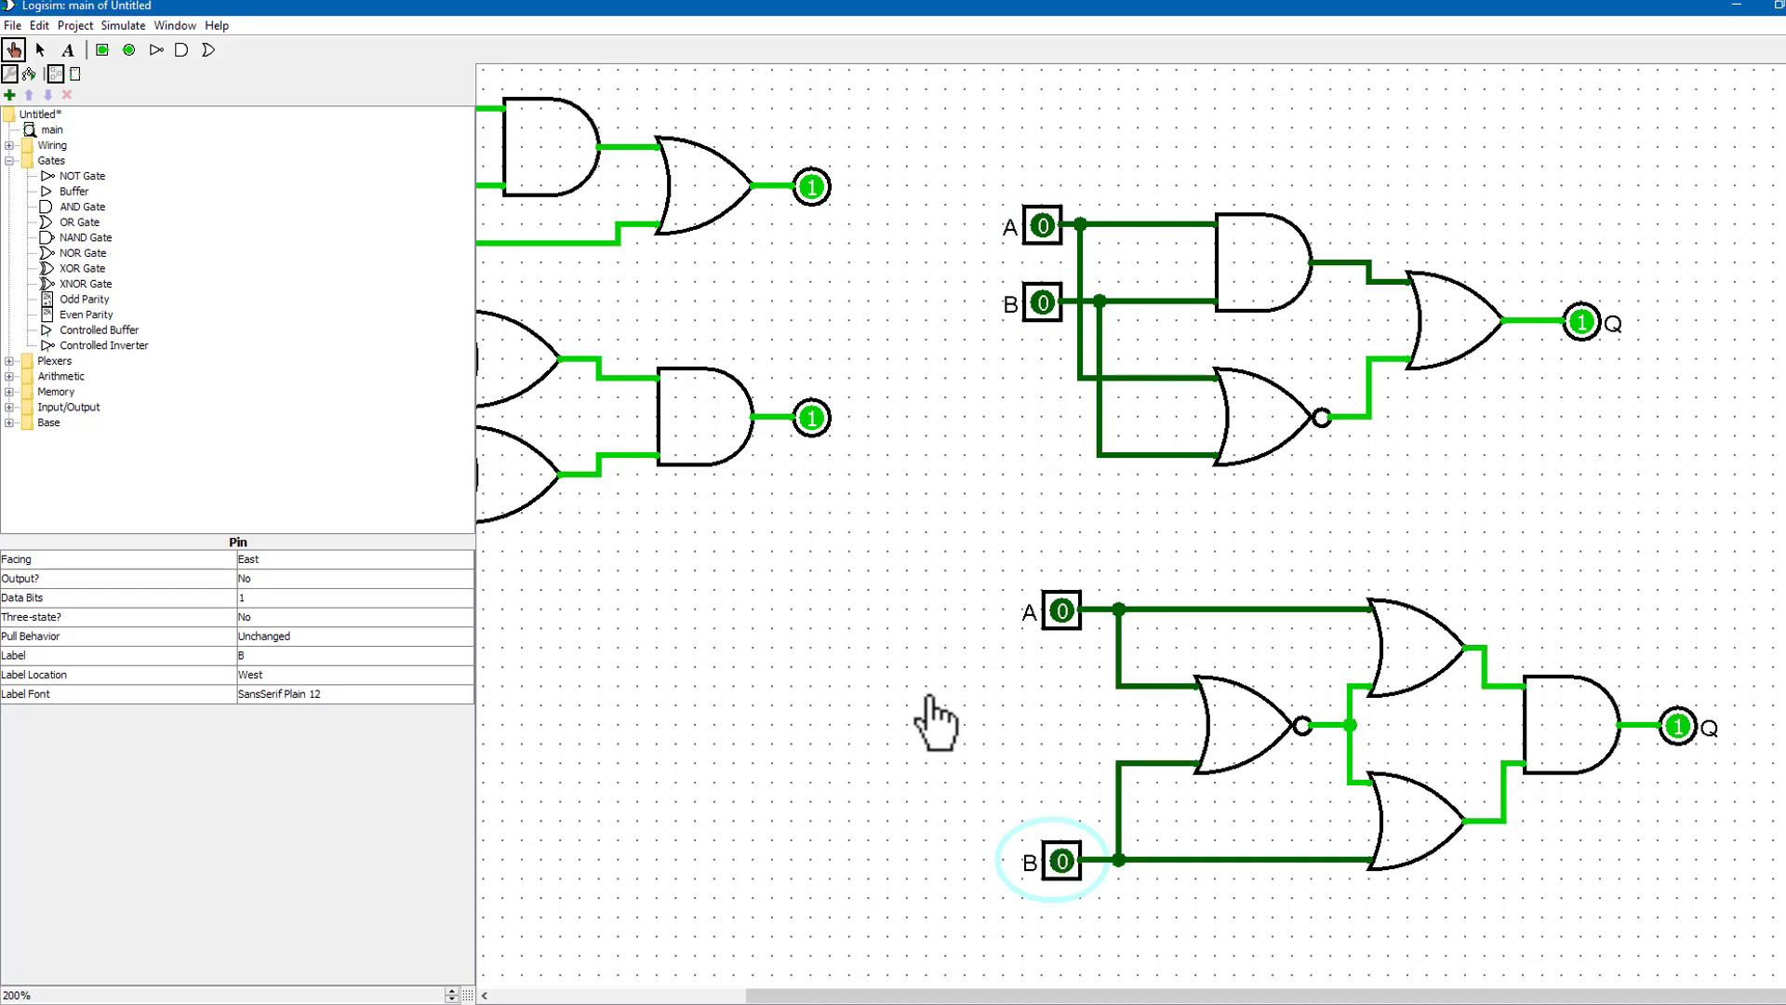
{"action": "left_click", "coordinate": [40, 49]}
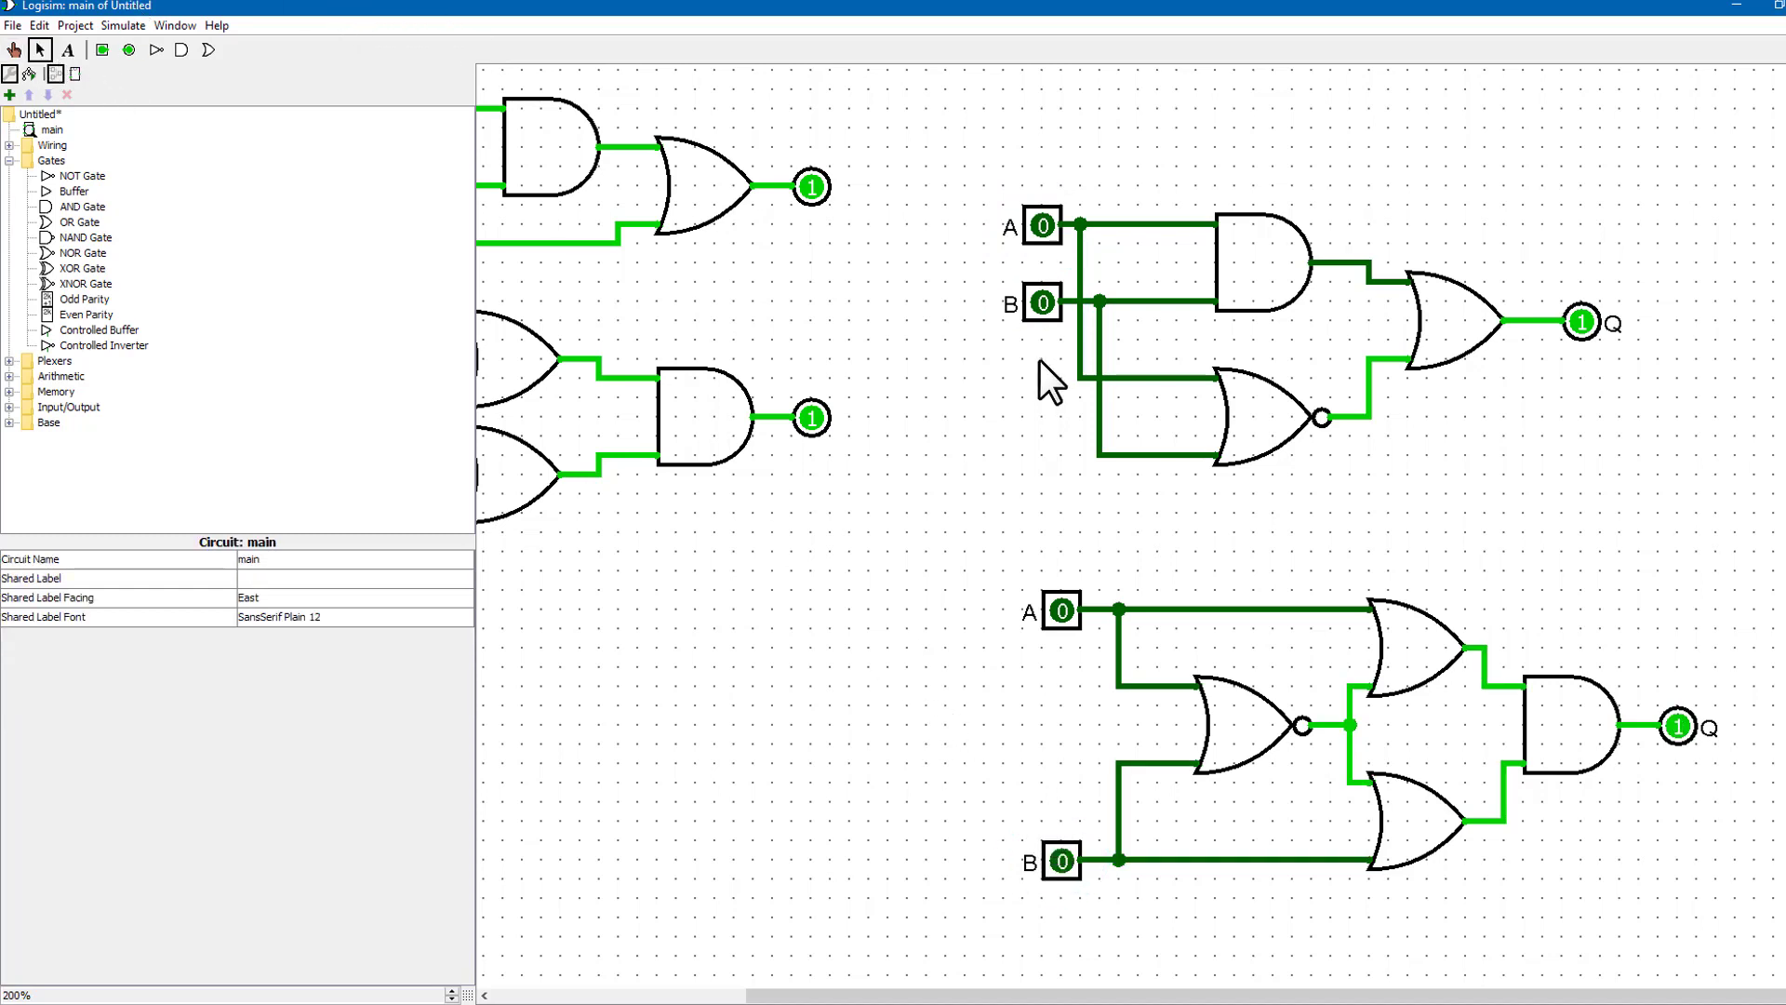
- Delete the upper X/Y/Z circuits and the leftover Z input pin
{"action": "left_click_drag", "start_coordinate": [1703, 528], "coordinate": [130, 25]}
{"action": "key", "text": "Delete"}
{"action": "left_click", "coordinate": [688, 514]}
{"action": "key", "text": "Delete"}
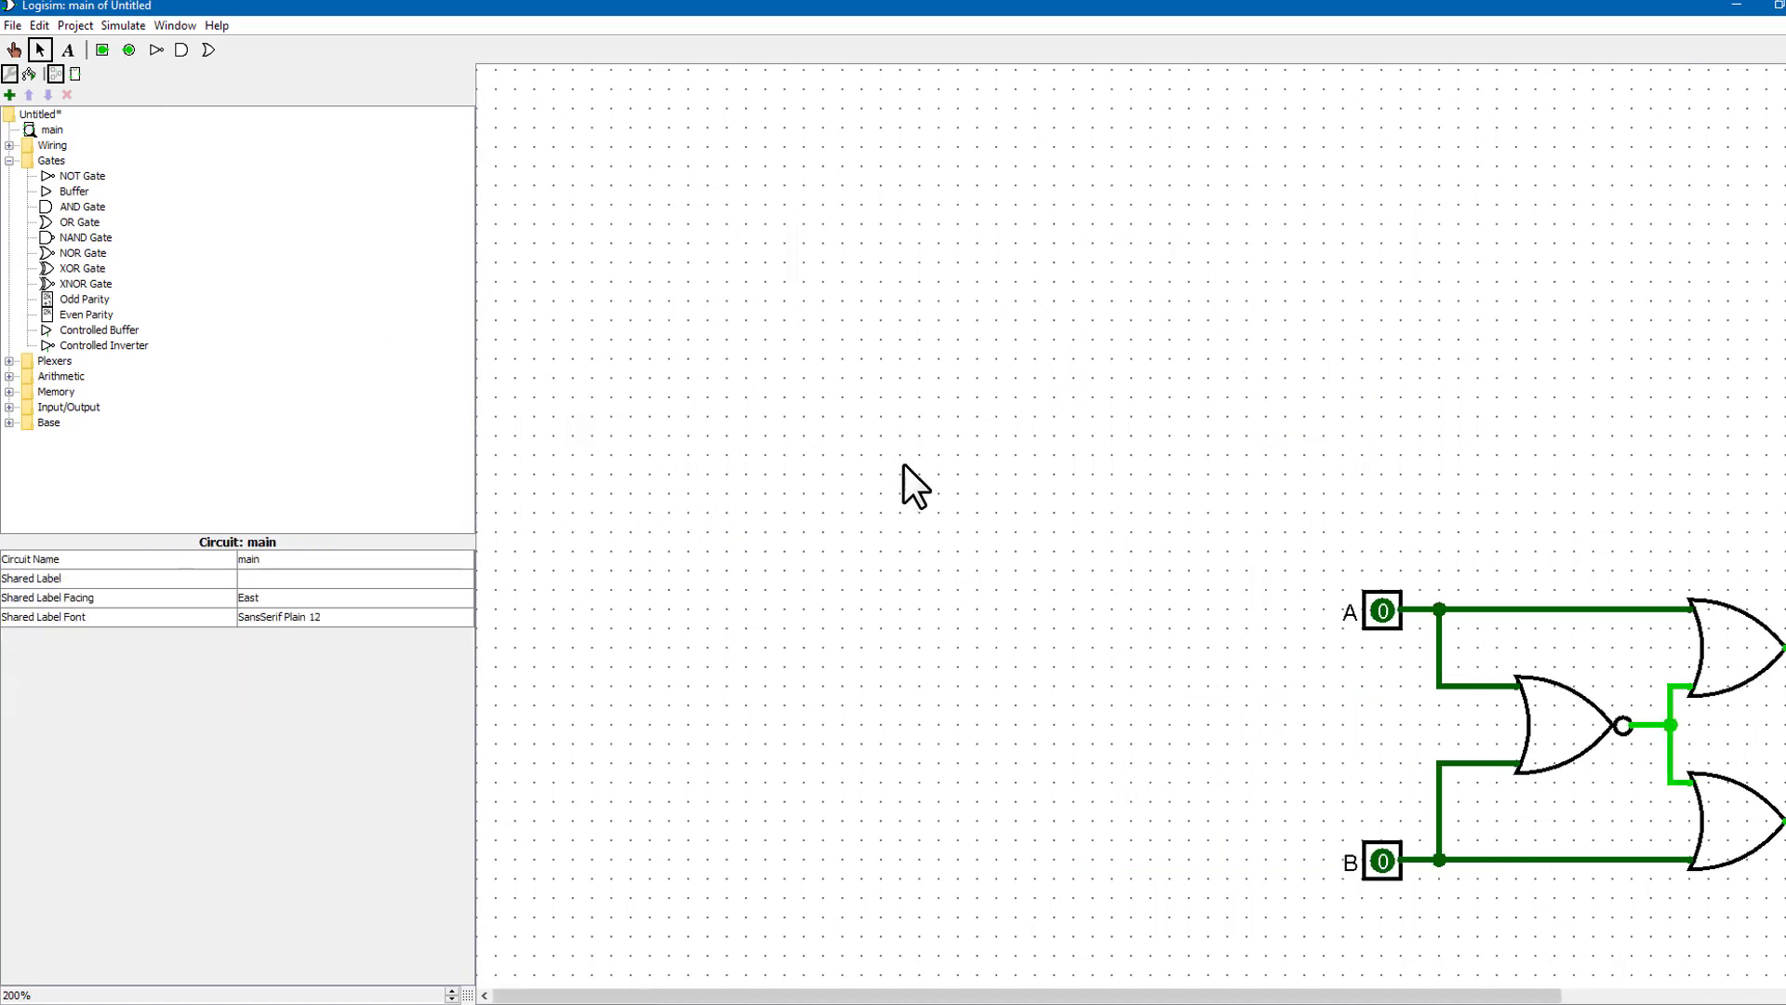
- Move the A/B circuit to the upper left and delete the expression label
{"action": "left_click_drag", "start_coordinate": [937, 459], "coordinate": [1756, 967]}
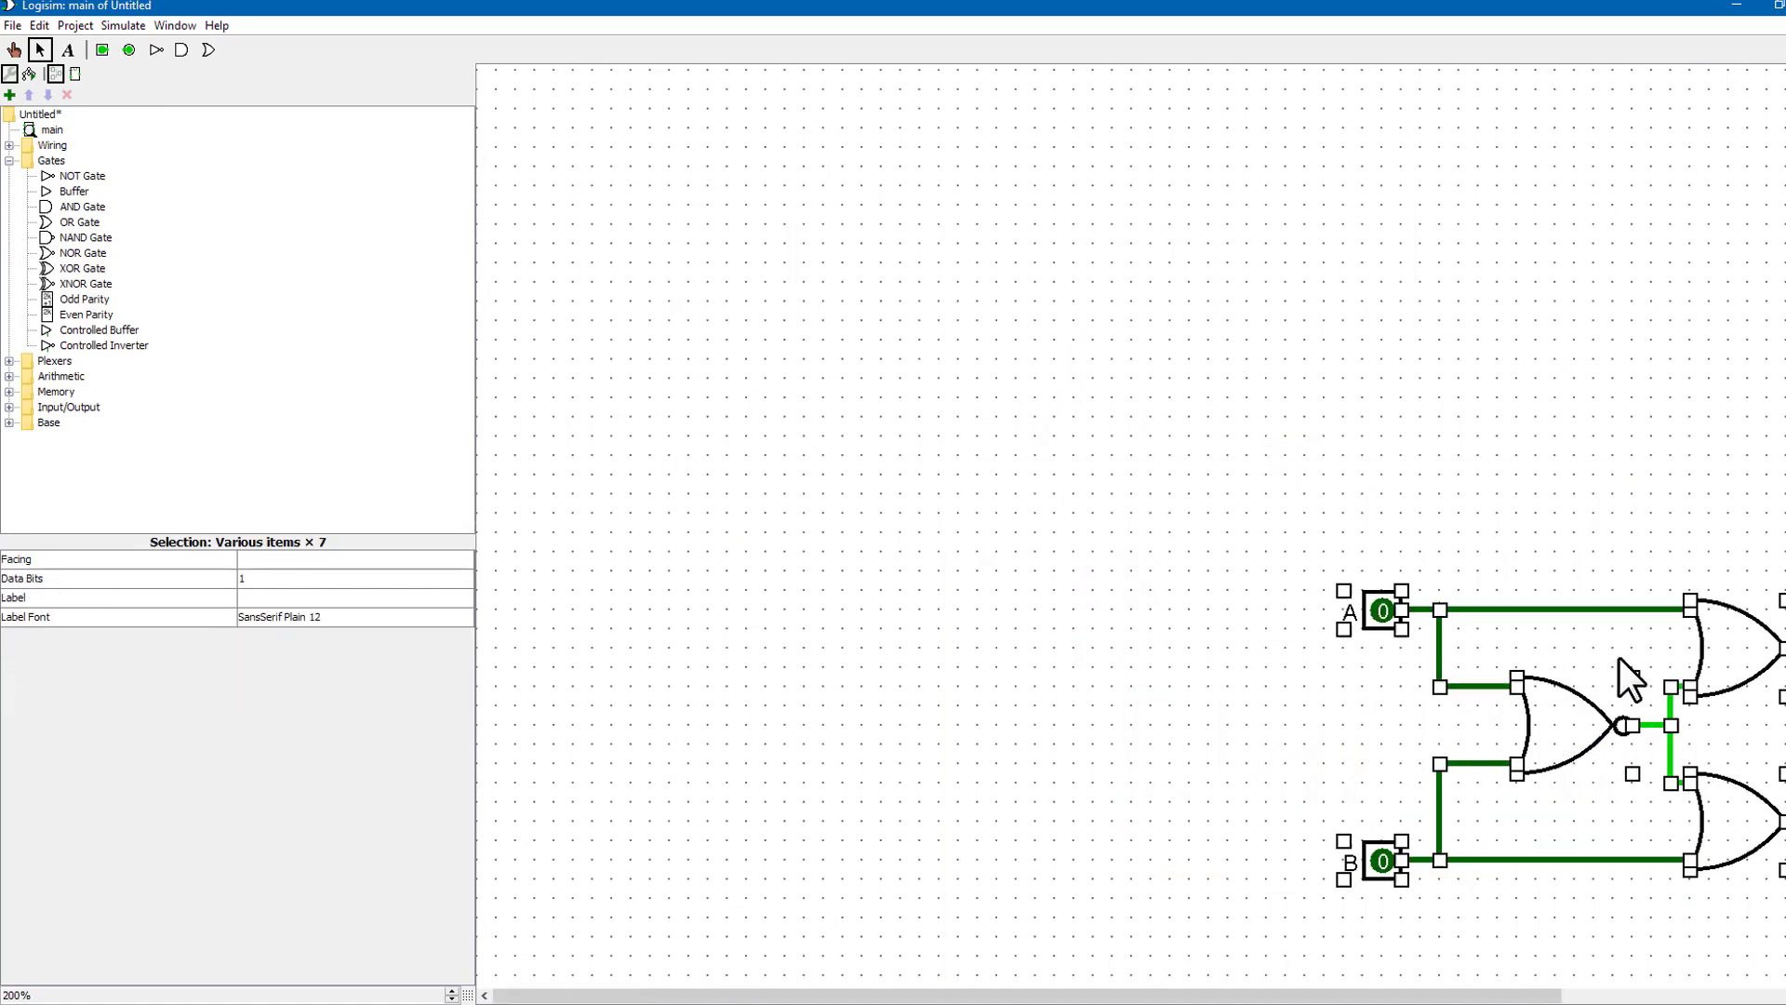
{"action": "left_click_drag", "start_coordinate": [1619, 657], "coordinate": [800, 175]}
{"action": "left_click", "coordinate": [798, 130]}
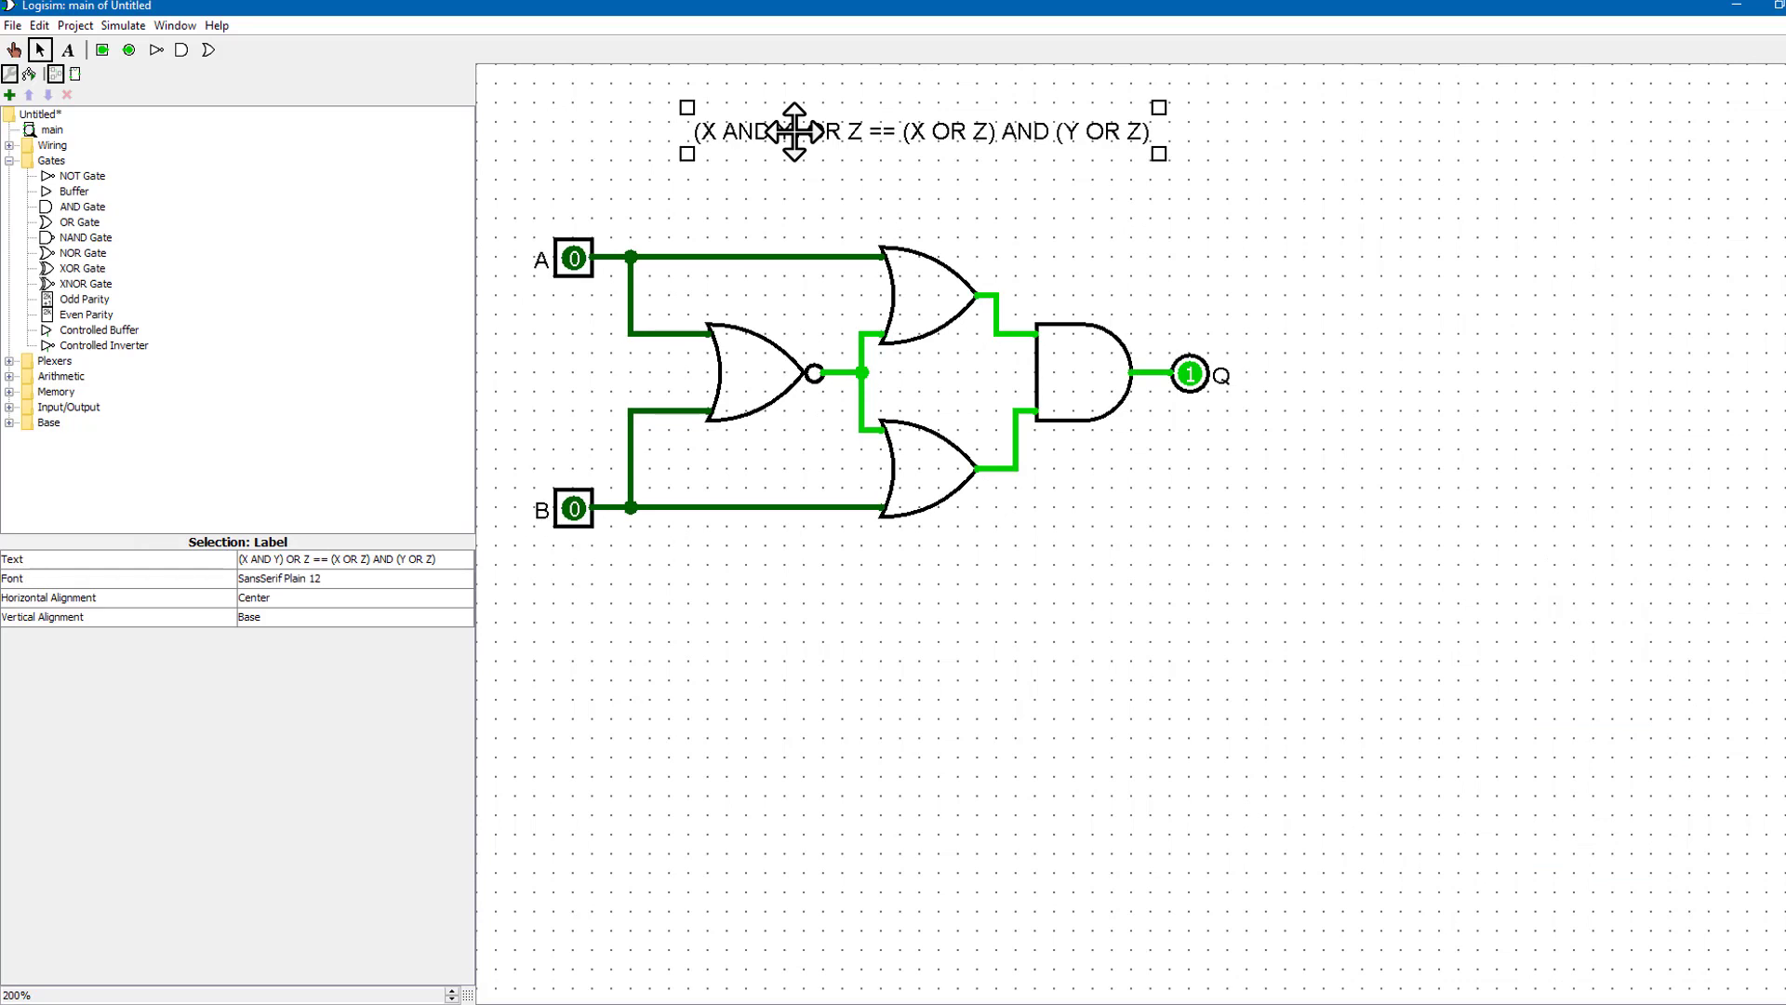
{"action": "key", "text": "Delete"}
{"action": "left_click_drag", "start_coordinate": [1340, 609], "coordinate": [508, 149]}
{"action": "left_click_drag", "start_coordinate": [945, 338], "coordinate": [970, 240]}
{"action": "left_click", "coordinate": [1035, 458]}
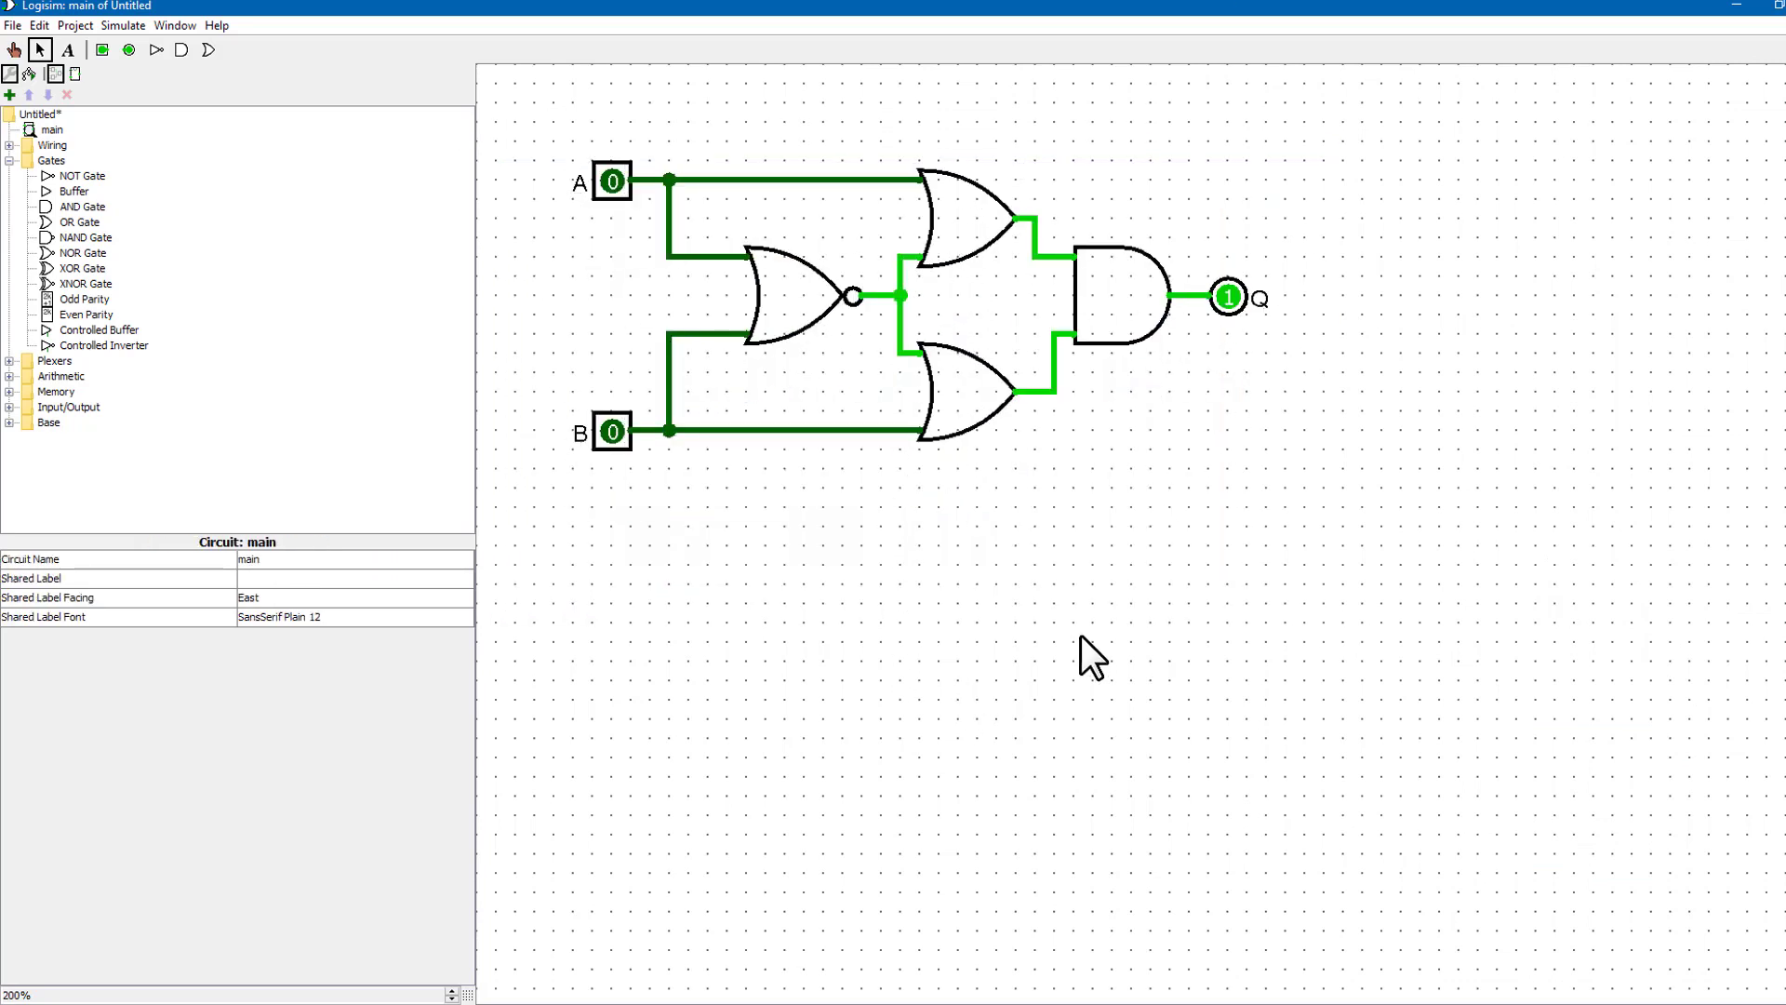
- Duplicate the whole circuit below the original and delete the copy's AND gate
{"action": "left_click_drag", "start_coordinate": [522, 136], "coordinate": [1258, 448]}
{"action": "key", "text": "ctrl+d"}
{"action": "left_click_drag", "start_coordinate": [1125, 292], "coordinate": [1542, 682]}
{"action": "left_click", "coordinate": [1114, 690]}
{"action": "key", "text": "Delete"}
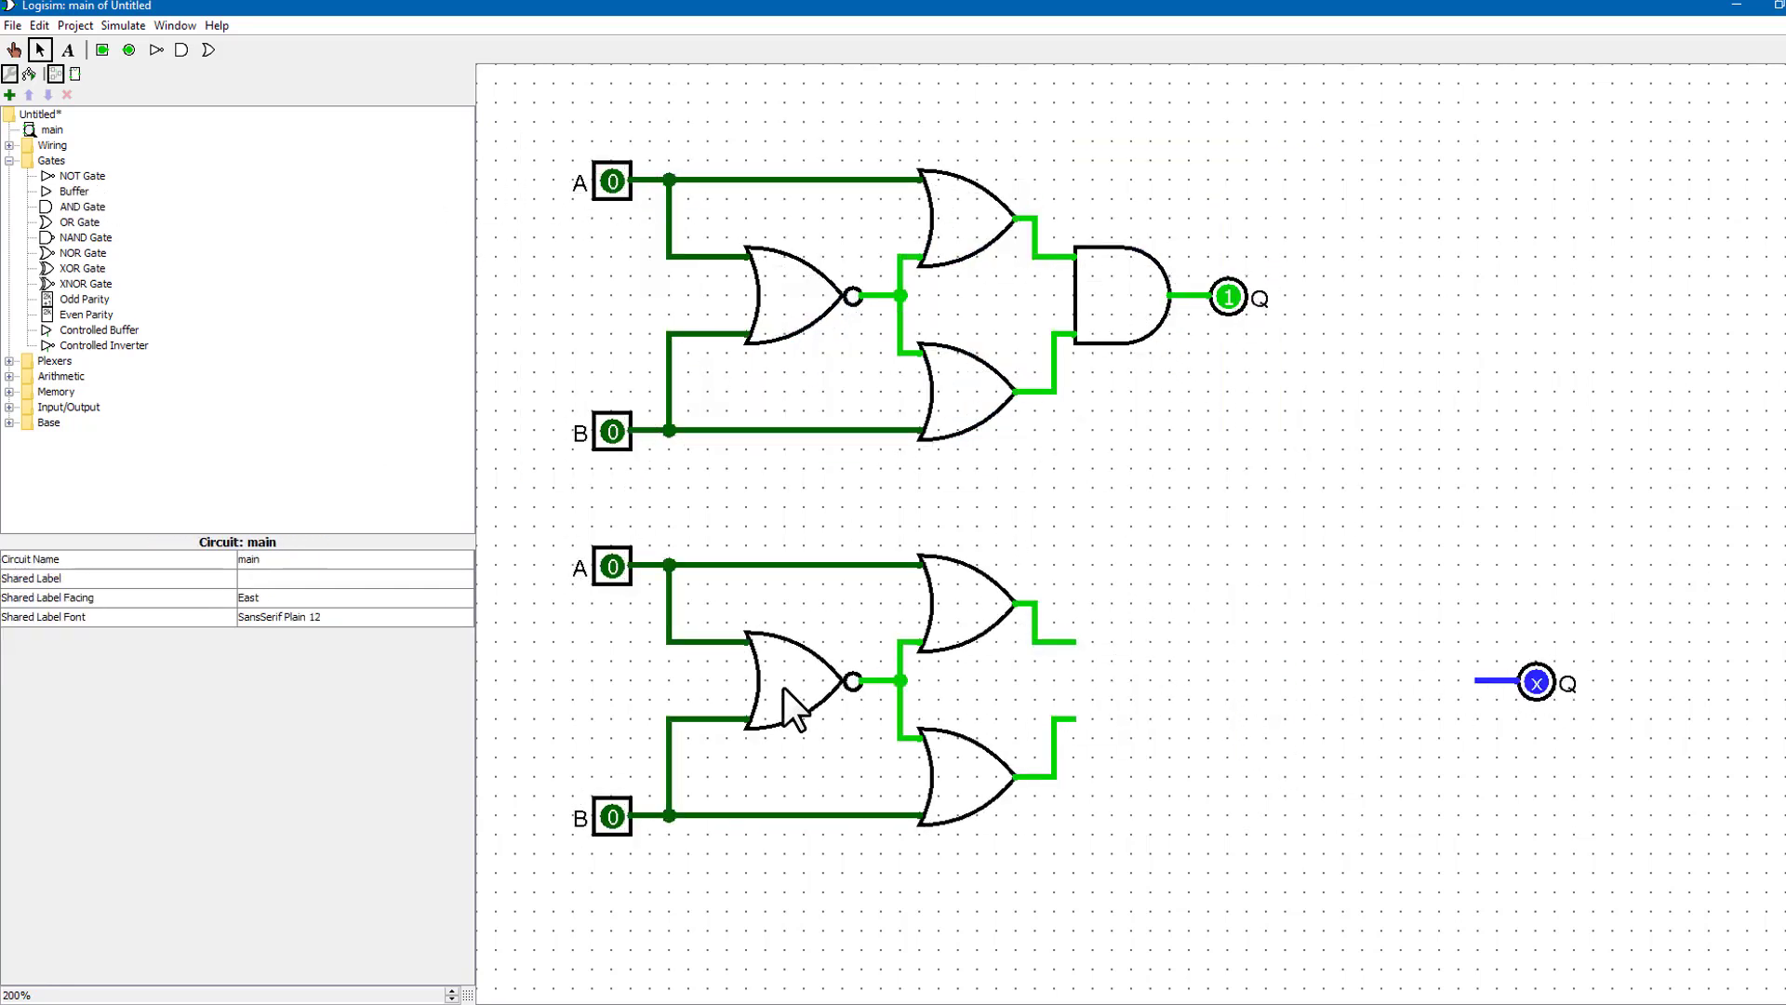
- Add a NOR gate driving Q and two NOT gates feeding its inputs
{"action": "left_click", "coordinate": [783, 687]}
{"action": "key", "text": "ctrl+d"}
{"action": "left_click_drag", "start_coordinate": [819, 687], "coordinate": [1325, 682]}
{"action": "left_click_drag", "start_coordinate": [1383, 682], "coordinate": [1516, 682]}
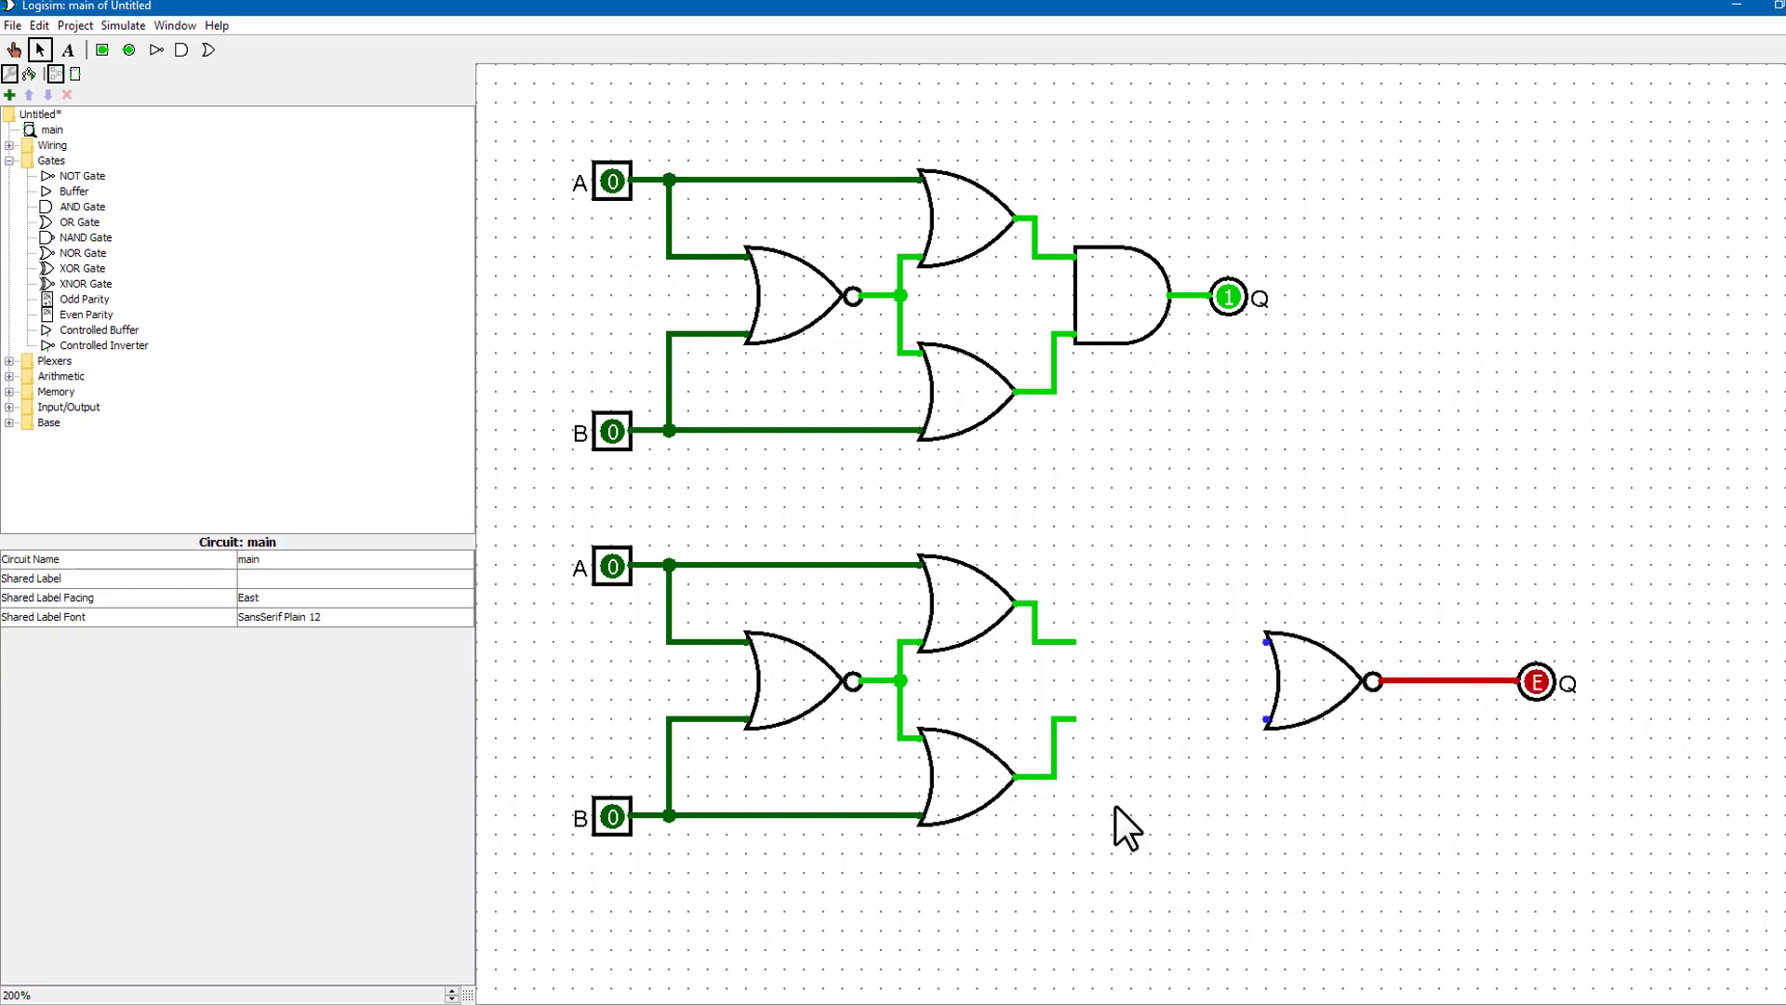
{"action": "left_click", "coordinate": [82, 175]}
{"action": "left_click", "coordinate": [1167, 642]}
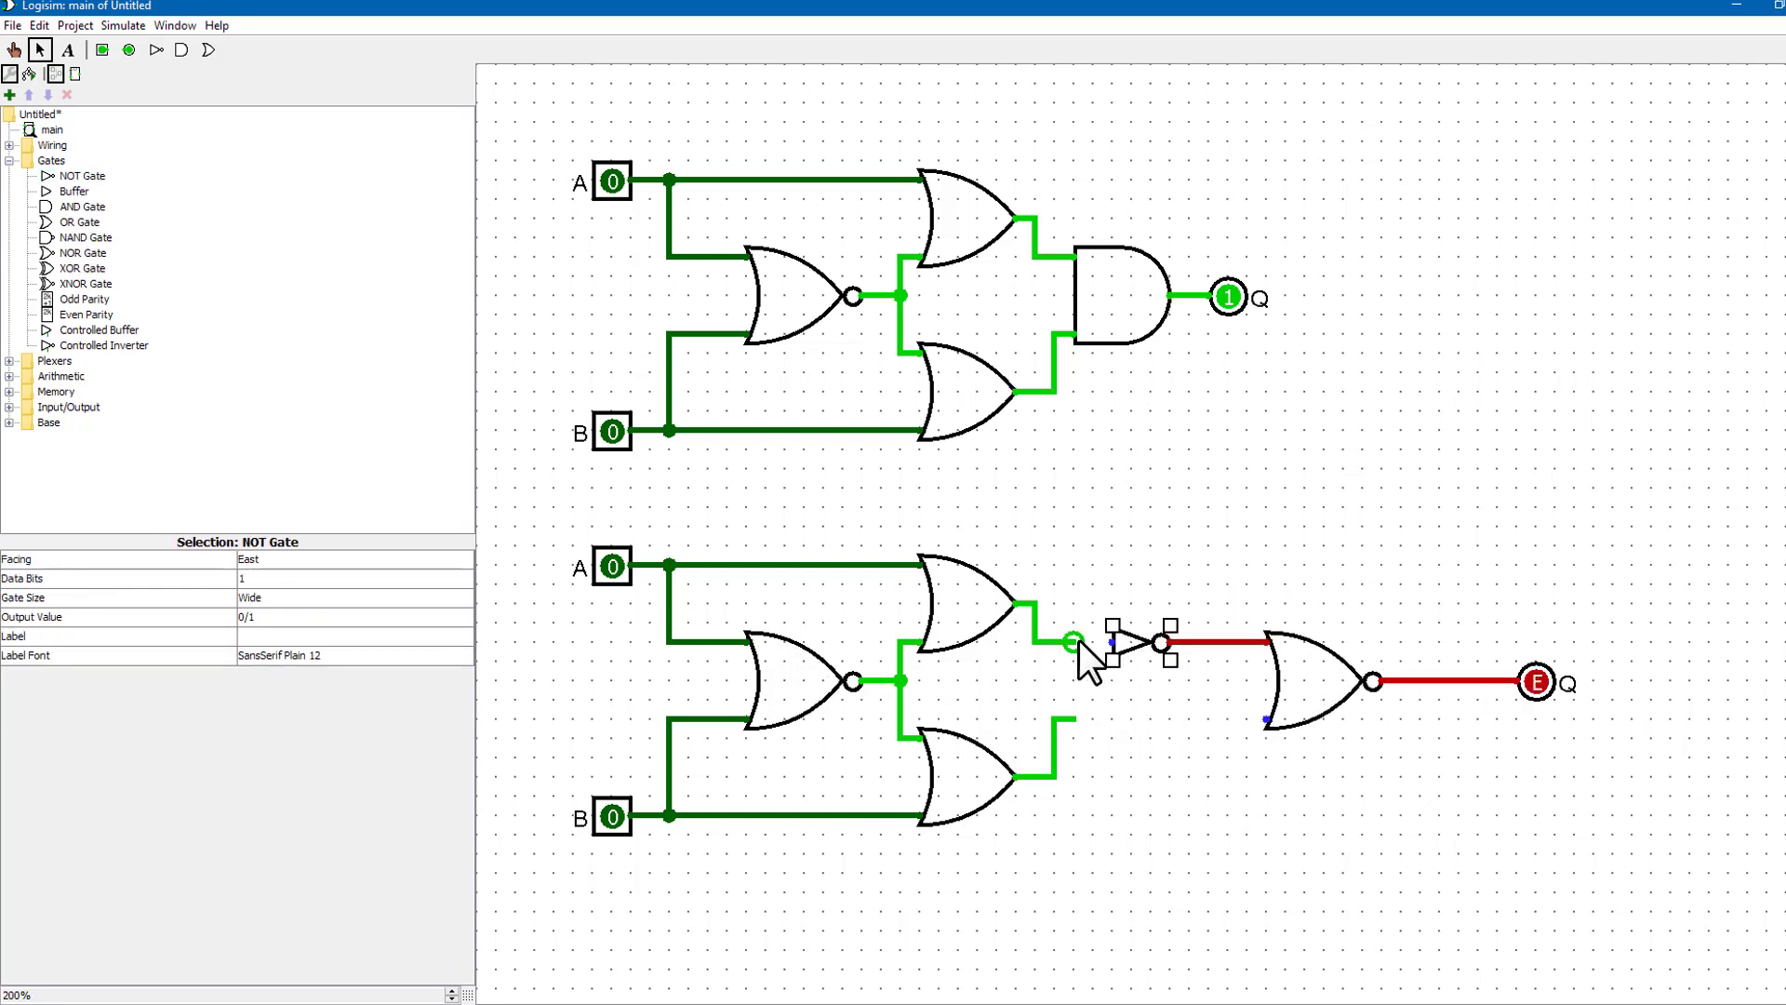
{"action": "left_click", "coordinate": [1161, 719]}
{"action": "left_click_drag", "start_coordinate": [1076, 717], "coordinate": [1263, 719]}
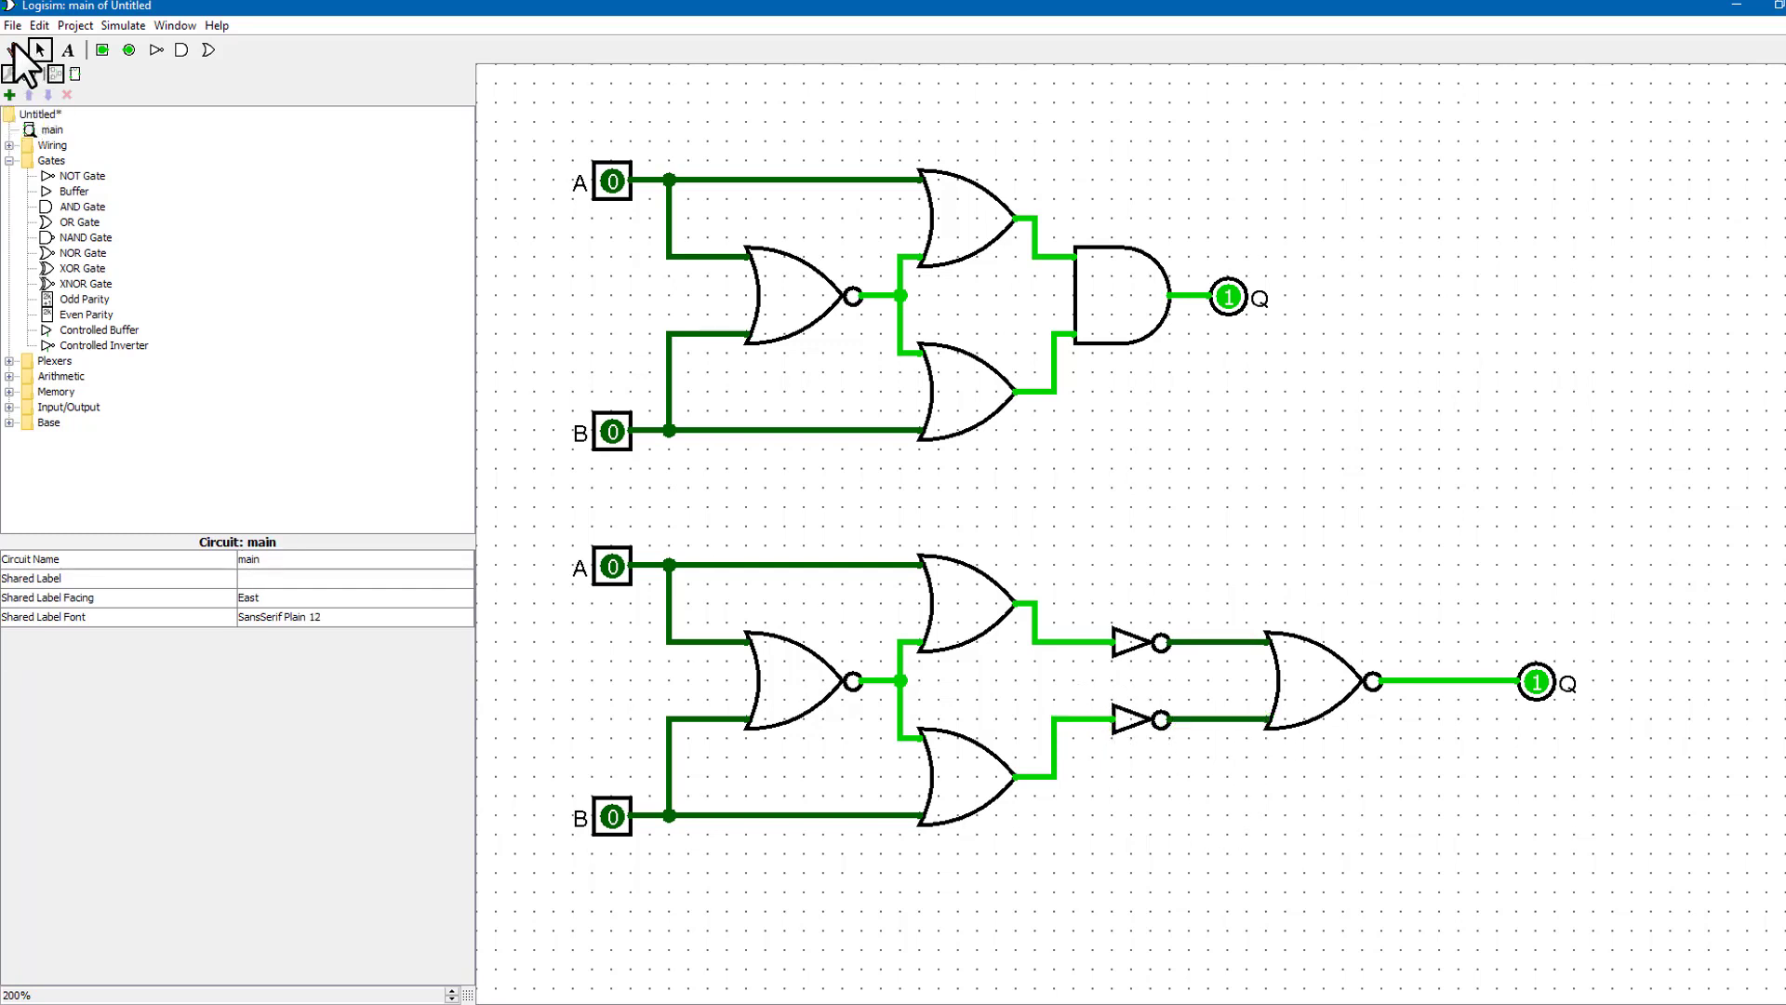
{"action": "left_click", "coordinate": [612, 181]}
{"action": "left_click", "coordinate": [613, 567]}
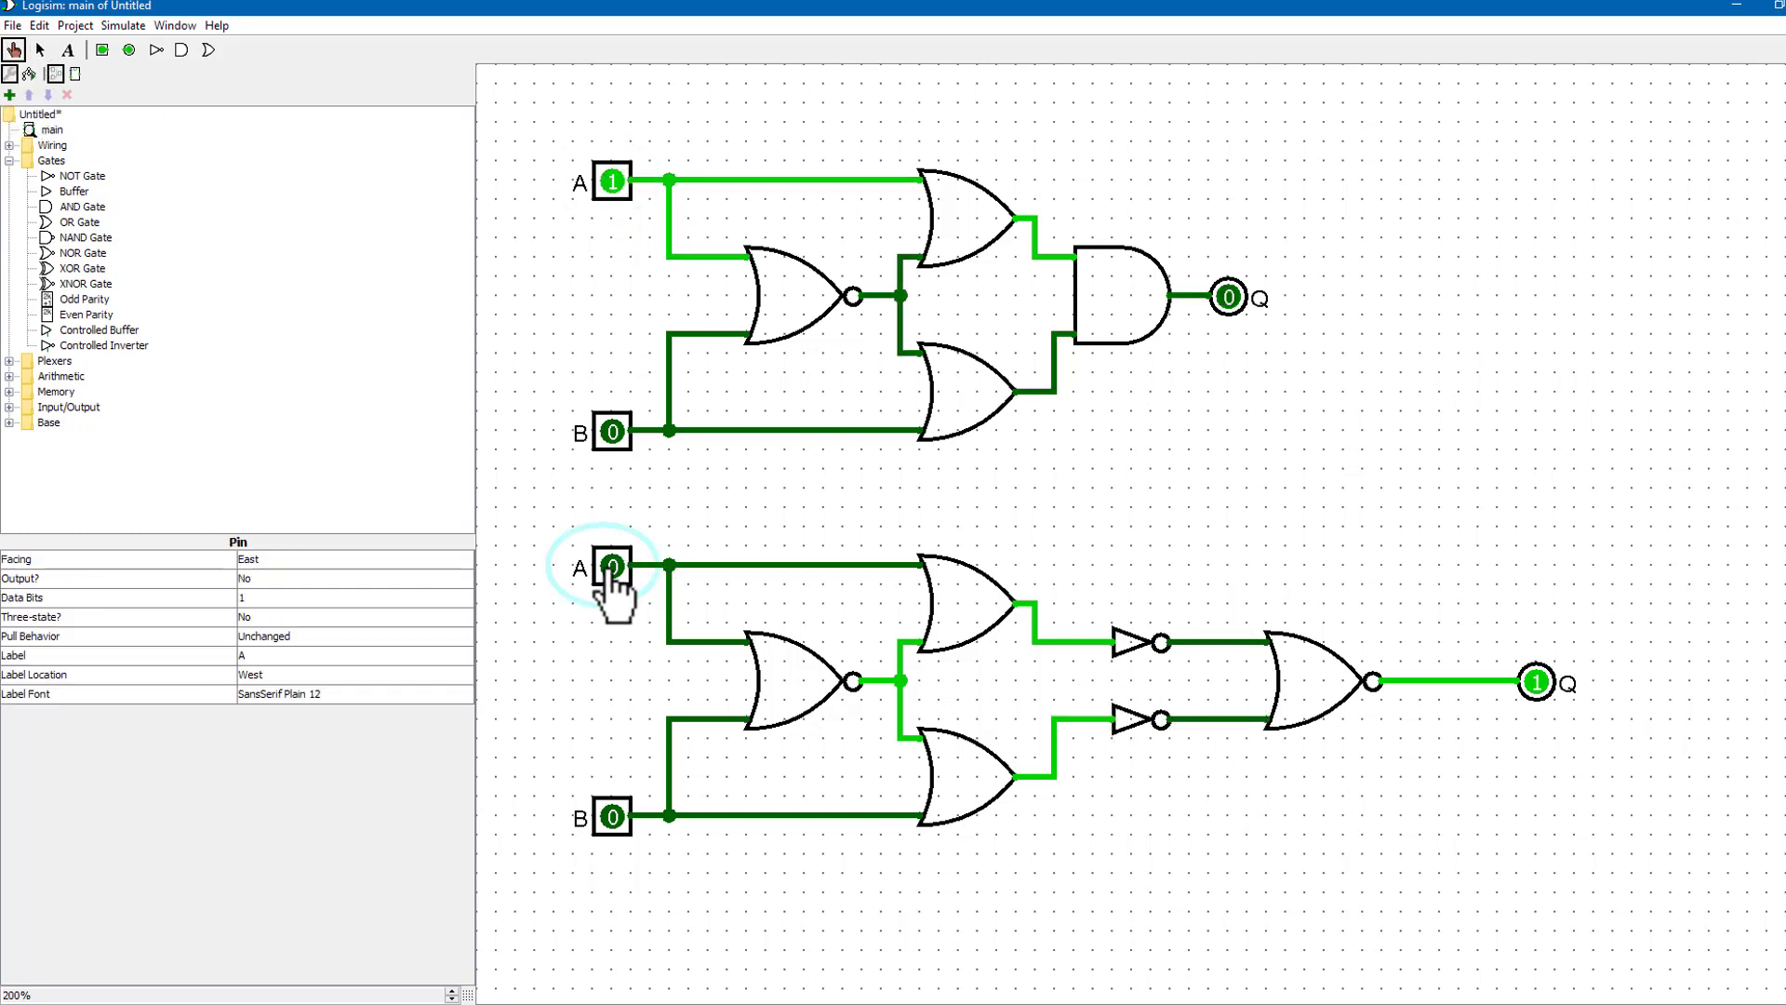
{"action": "left_click", "coordinate": [612, 816]}
{"action": "left_click", "coordinate": [612, 432]}
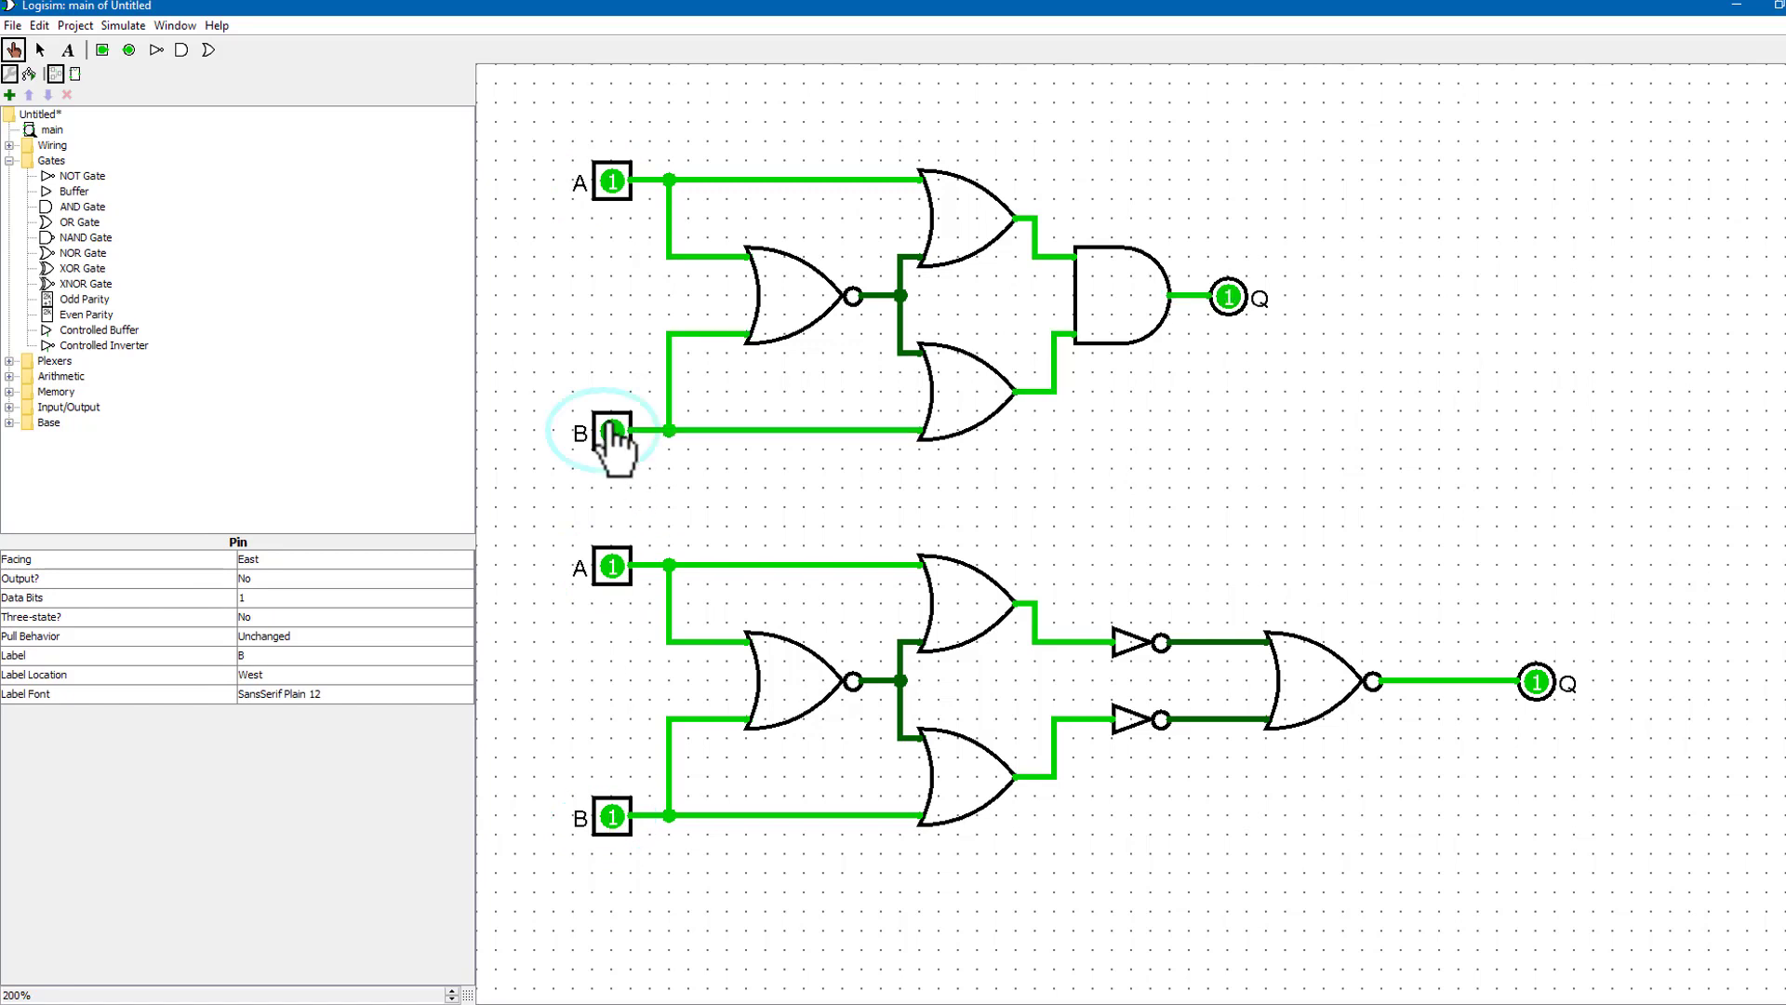
{"action": "left_click", "coordinate": [612, 567]}
{"action": "left_click", "coordinate": [612, 181]}
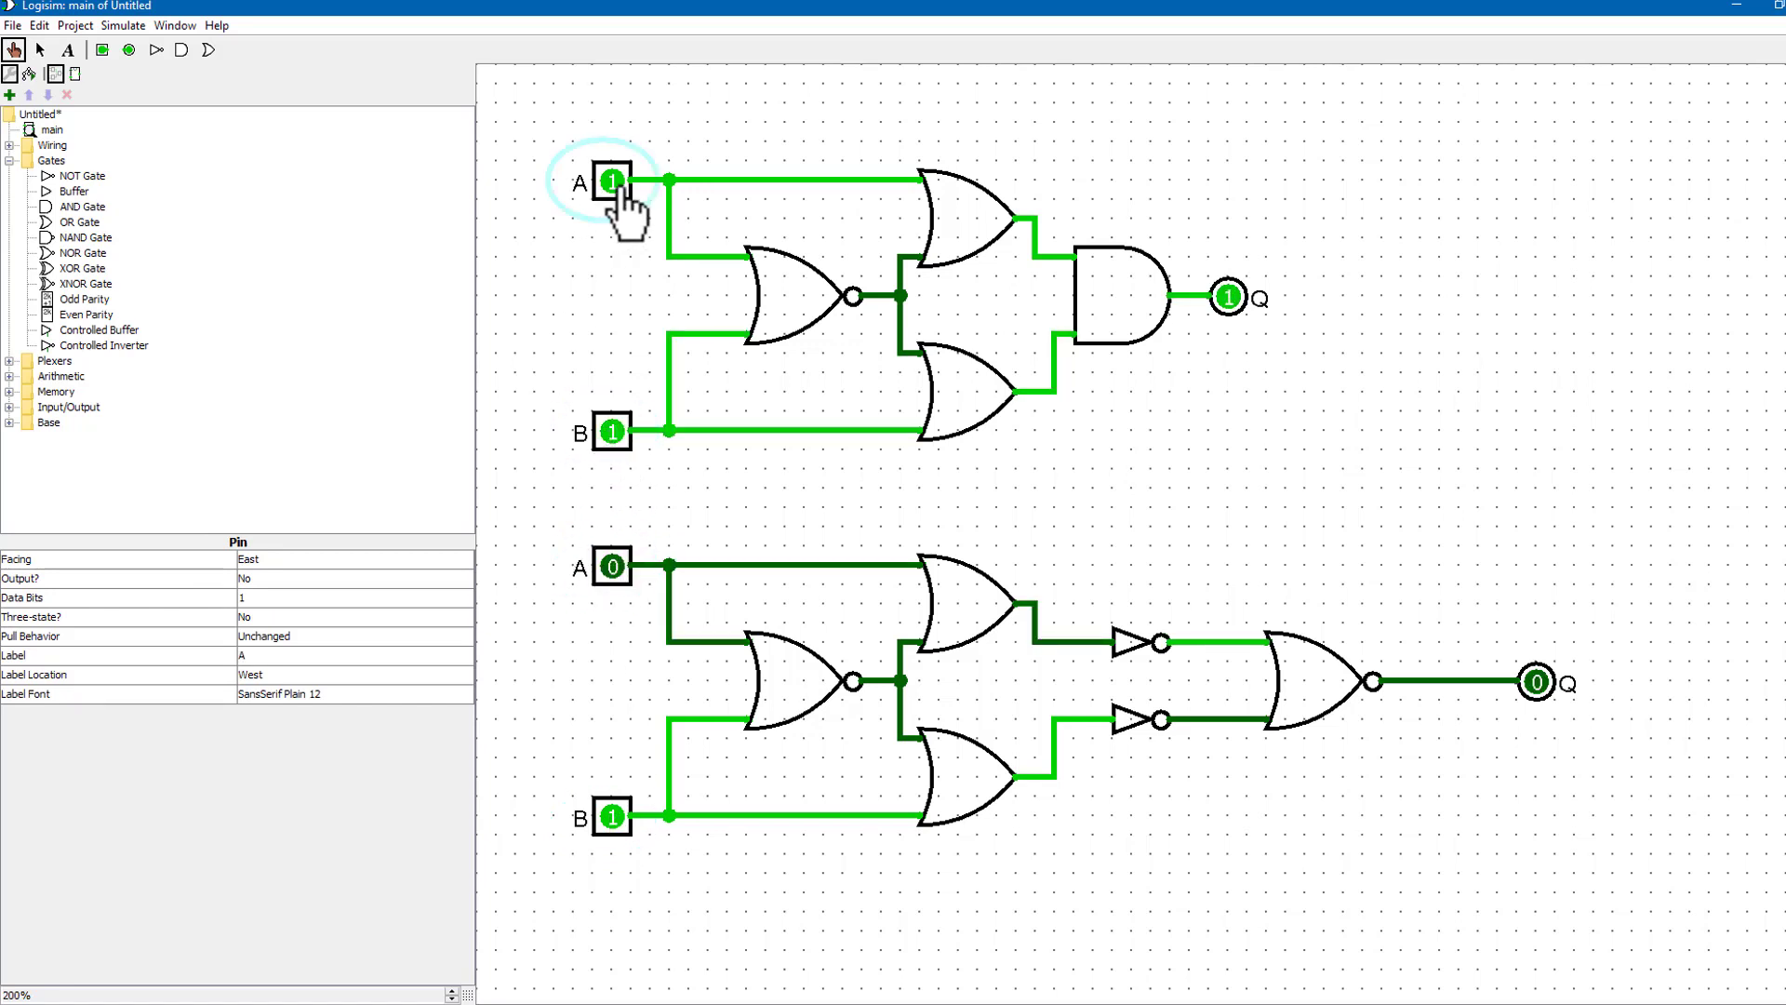
{"action": "left_click", "coordinate": [613, 432]}
{"action": "left_click", "coordinate": [612, 816]}
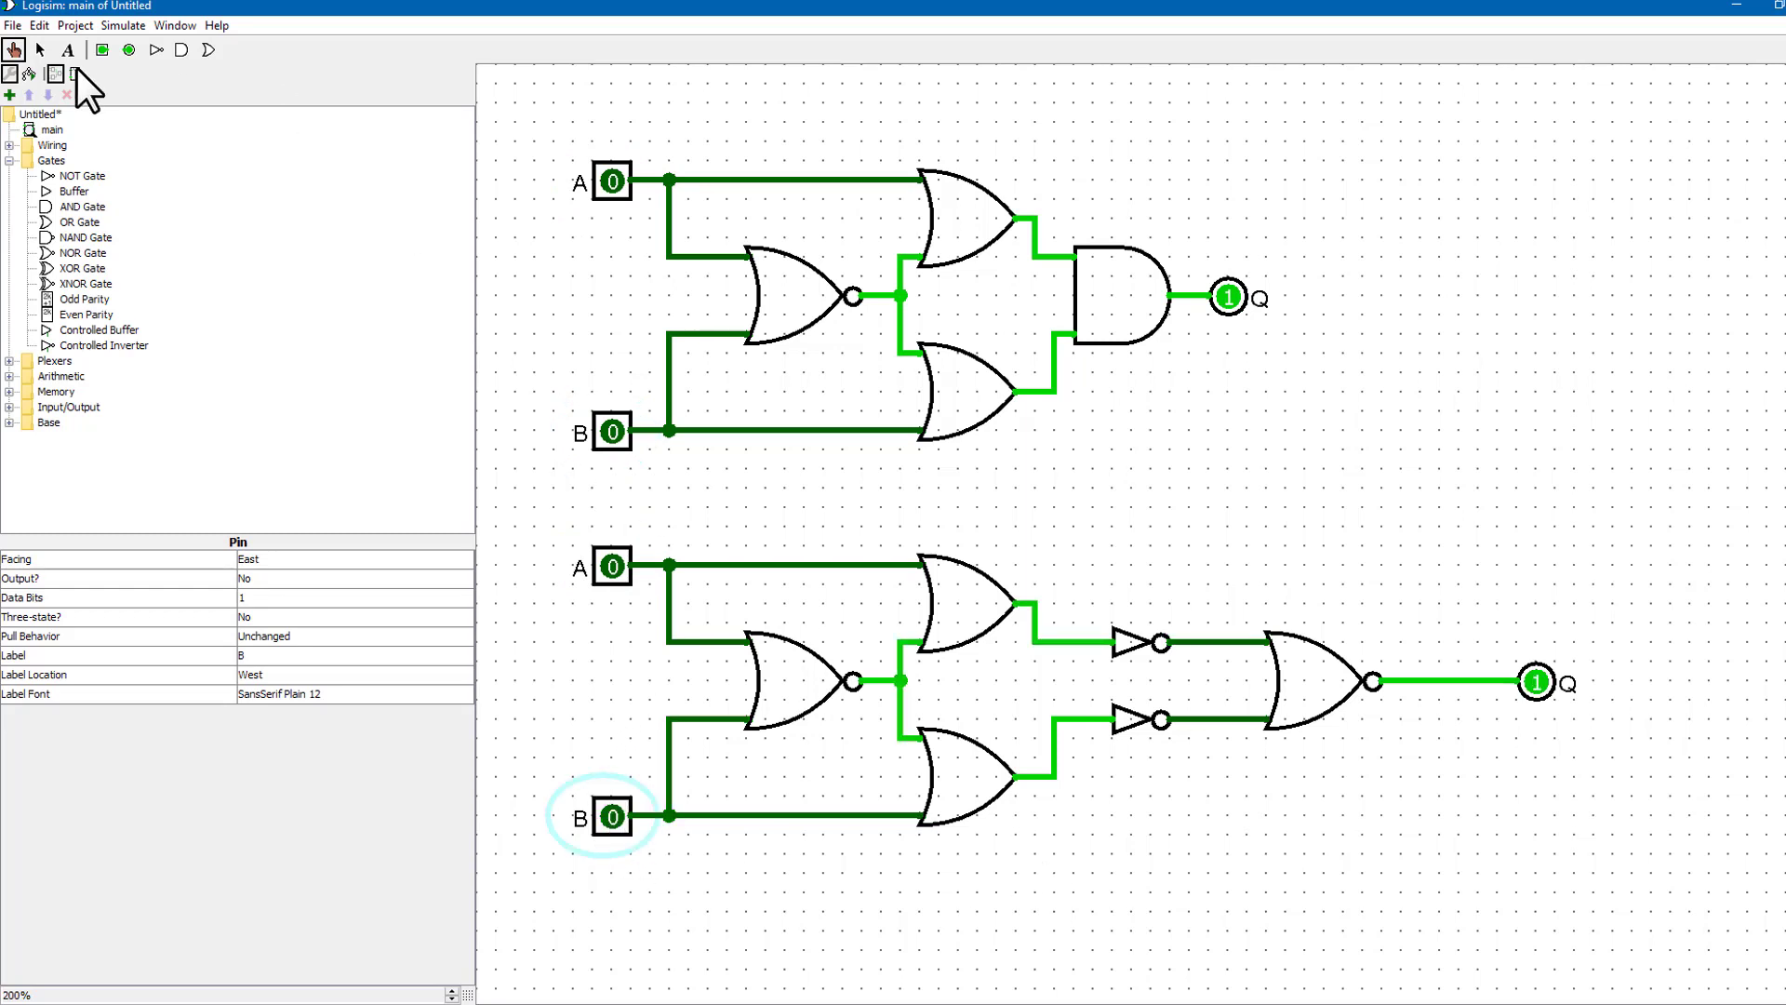
{"action": "left_click", "coordinate": [41, 50]}
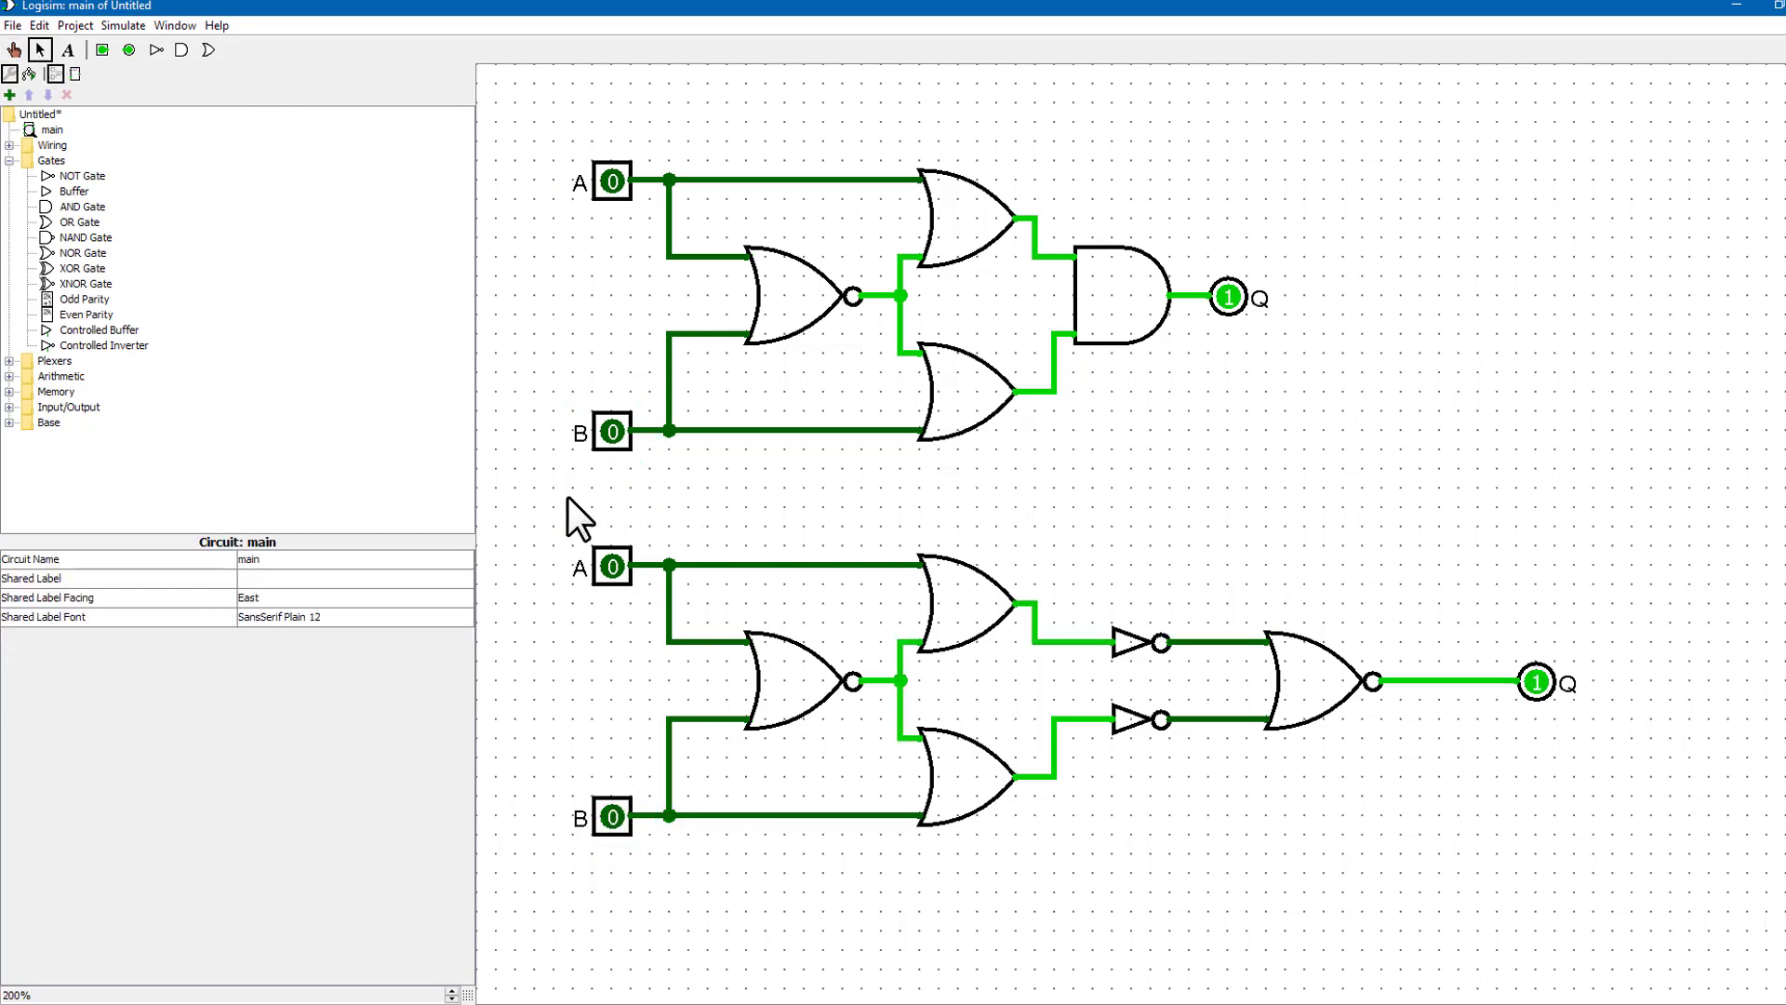
- Delete the original top circuit, move the NOR-based circuit up, and bring Q next to it
{"action": "left_click_drag", "start_coordinate": [567, 498], "coordinate": [1514, 112]}
{"action": "key", "text": "Delete"}
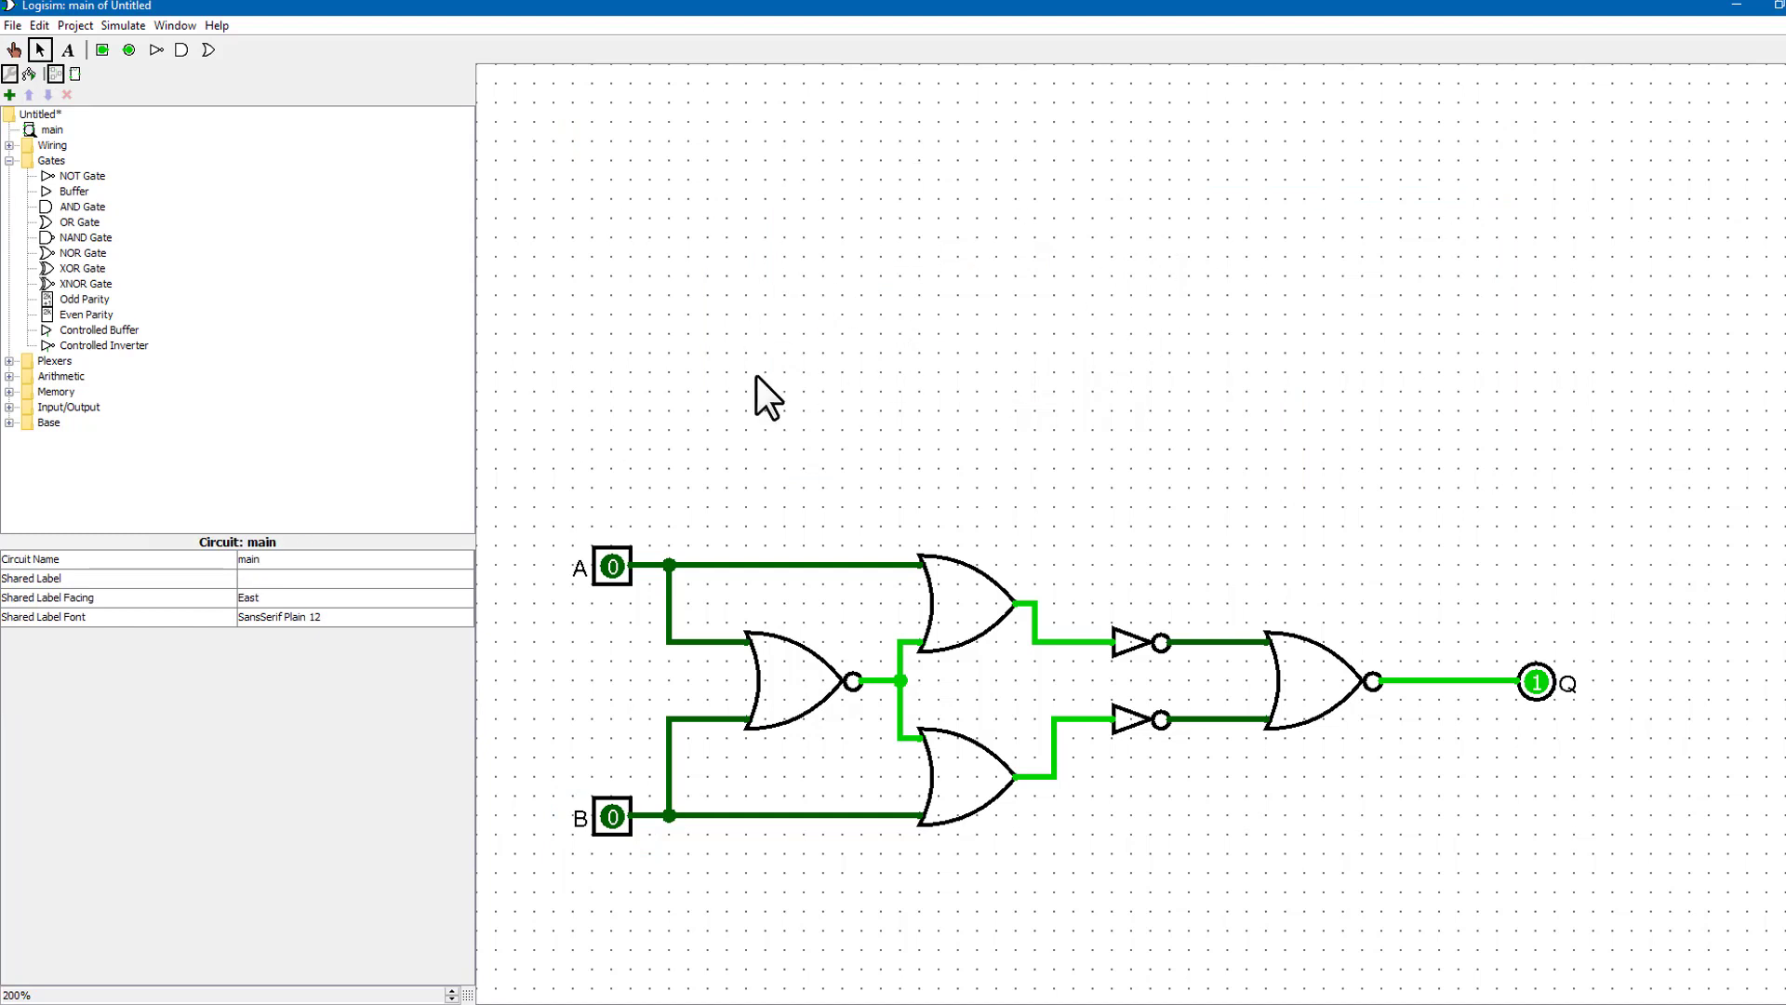
{"action": "left_click_drag", "start_coordinate": [606, 525], "coordinate": [1683, 902]}
{"action": "left_click_drag", "start_coordinate": [1366, 666], "coordinate": [1295, 270]}
{"action": "left_click", "coordinate": [1499, 319]}
{"action": "left_click_drag", "start_coordinate": [1500, 257], "coordinate": [1401, 262]}
{"action": "left_click", "coordinate": [1351, 371]}
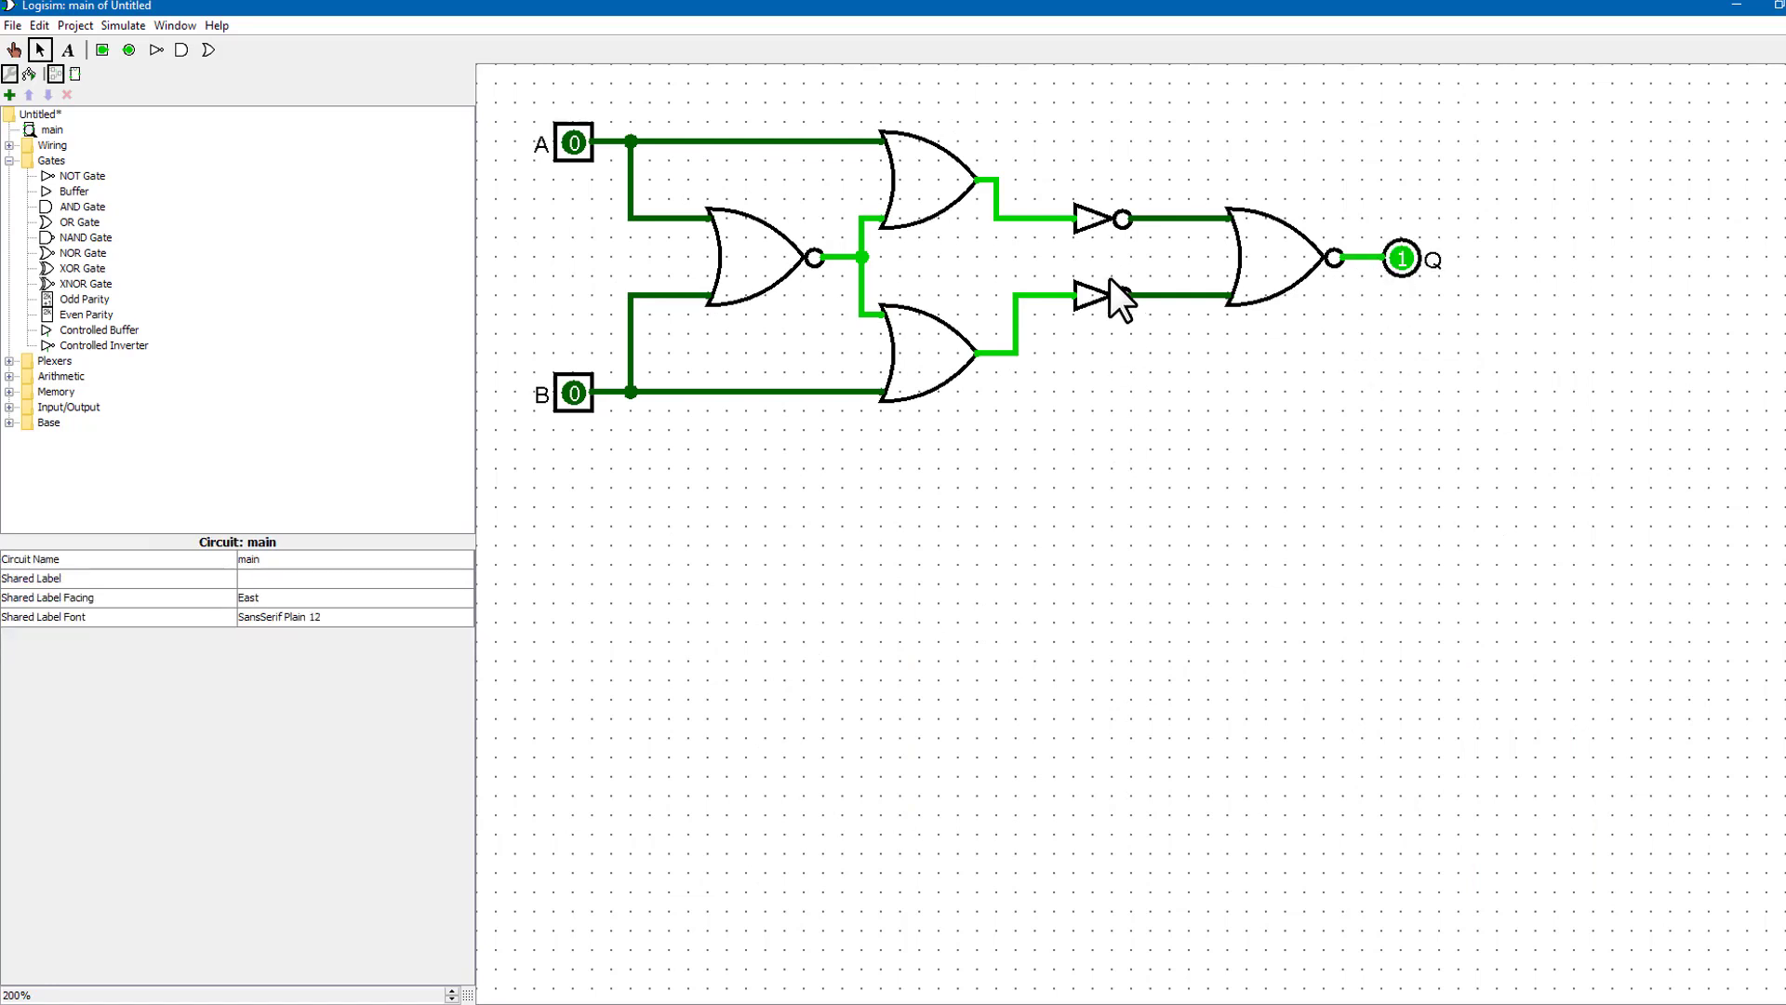
- Delete the upper OR and NOT gates and duplicate the output NOR gate into their place
{"action": "left_click", "coordinate": [1091, 216]}
{"action": "left_click", "coordinate": [944, 175], "text": "shift"}
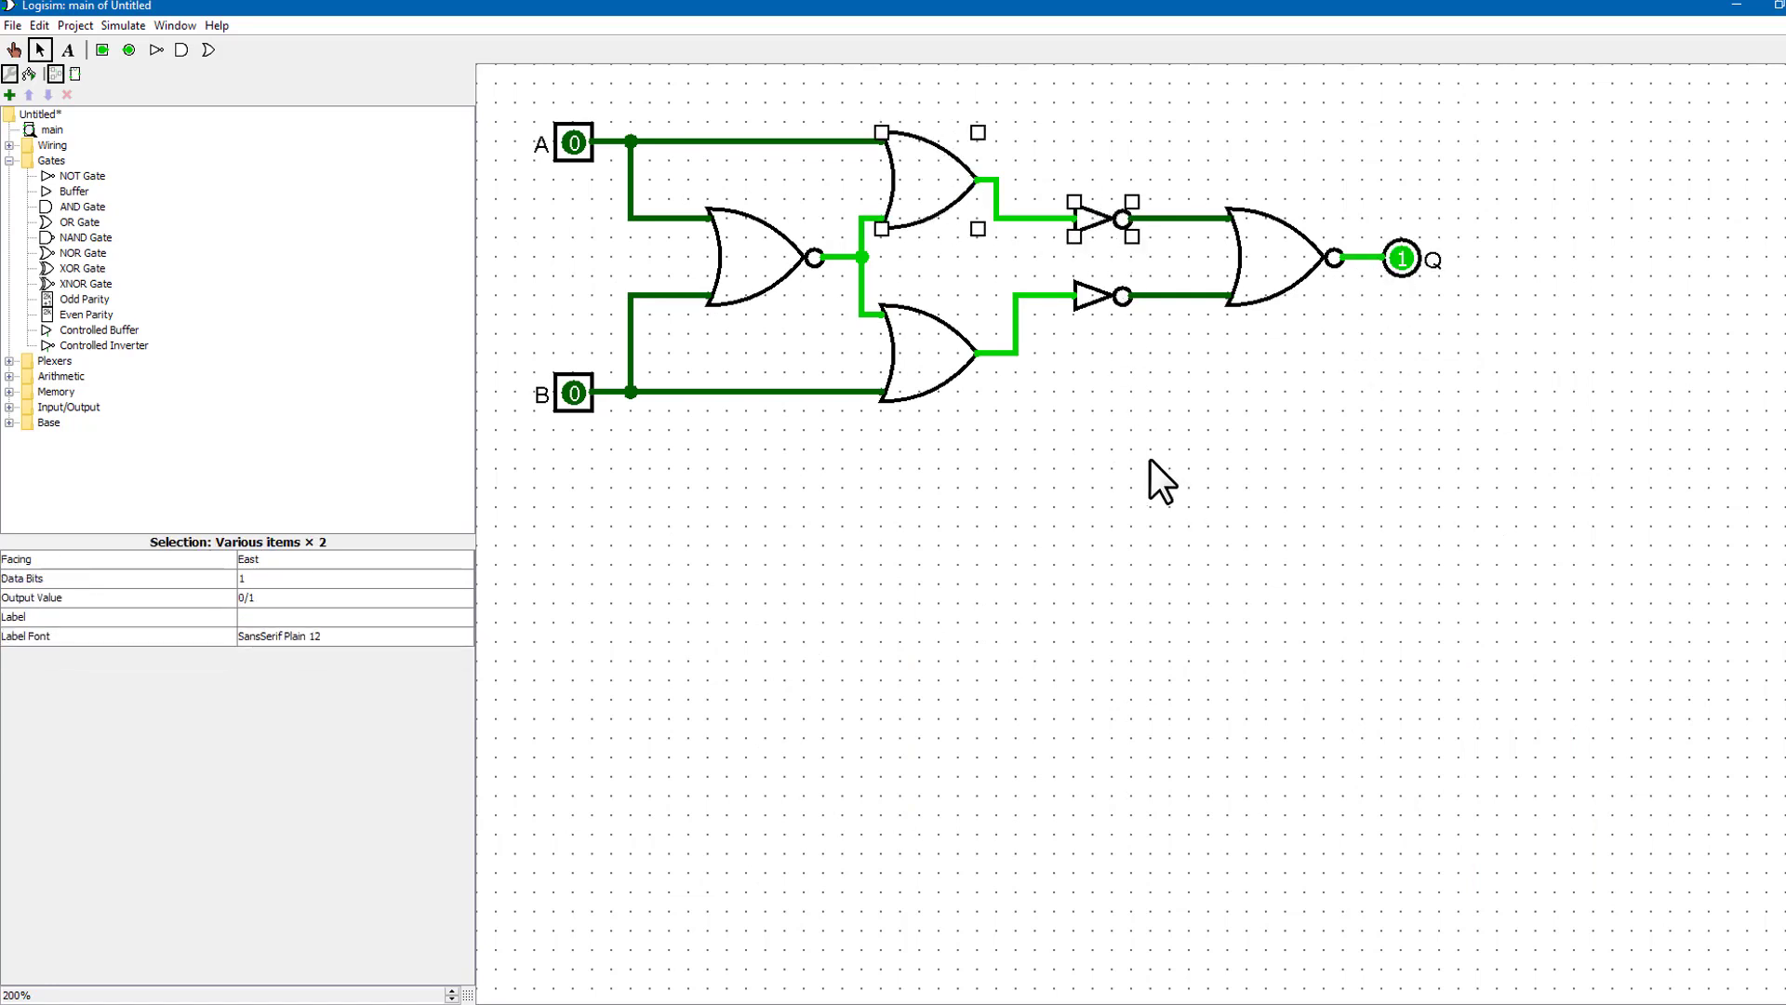
{"action": "key", "text": "Delete"}
{"action": "left_click", "coordinate": [1261, 281]}
{"action": "key", "text": "ctrl+d"}
{"action": "left_click_drag", "start_coordinate": [1288, 304], "coordinate": [922, 207]}
{"action": "left_click", "coordinate": [1020, 177]}
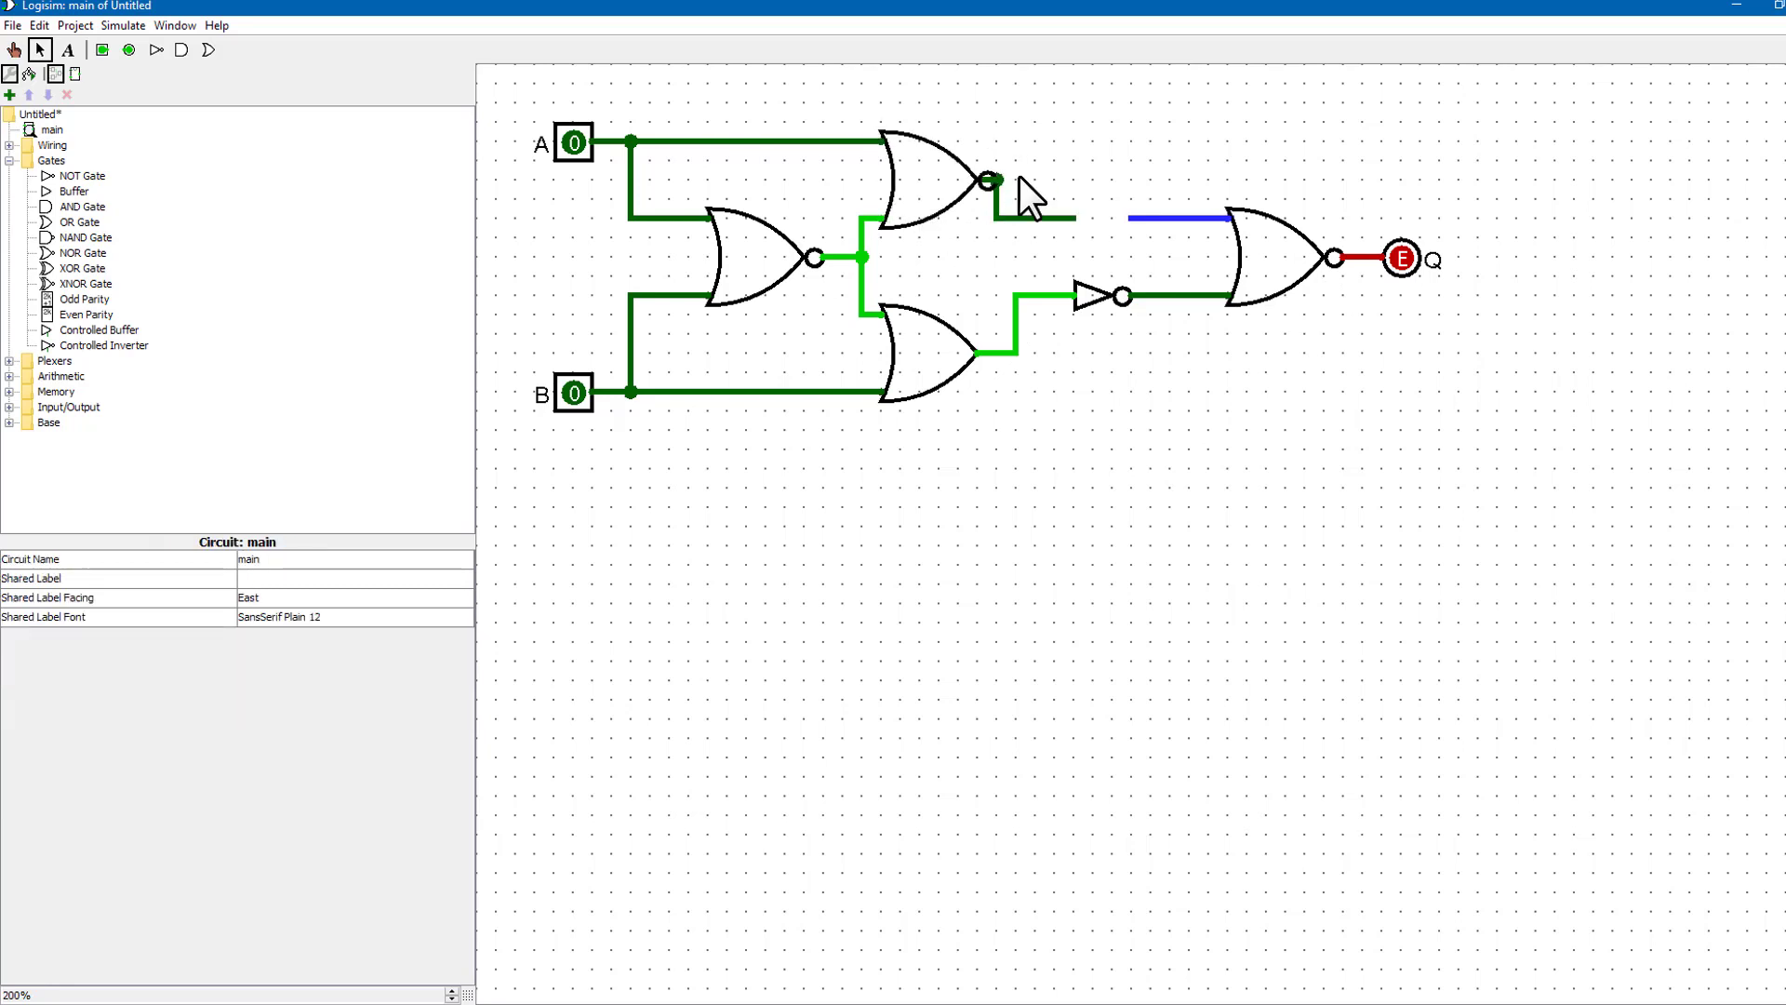
- Remove the misplaced NOR copy and place a fresh NOR copy where the upper OR was
{"action": "left_click", "coordinate": [929, 173]}
{"action": "key", "text": "Delete"}
{"action": "left_click", "coordinate": [986, 182]}
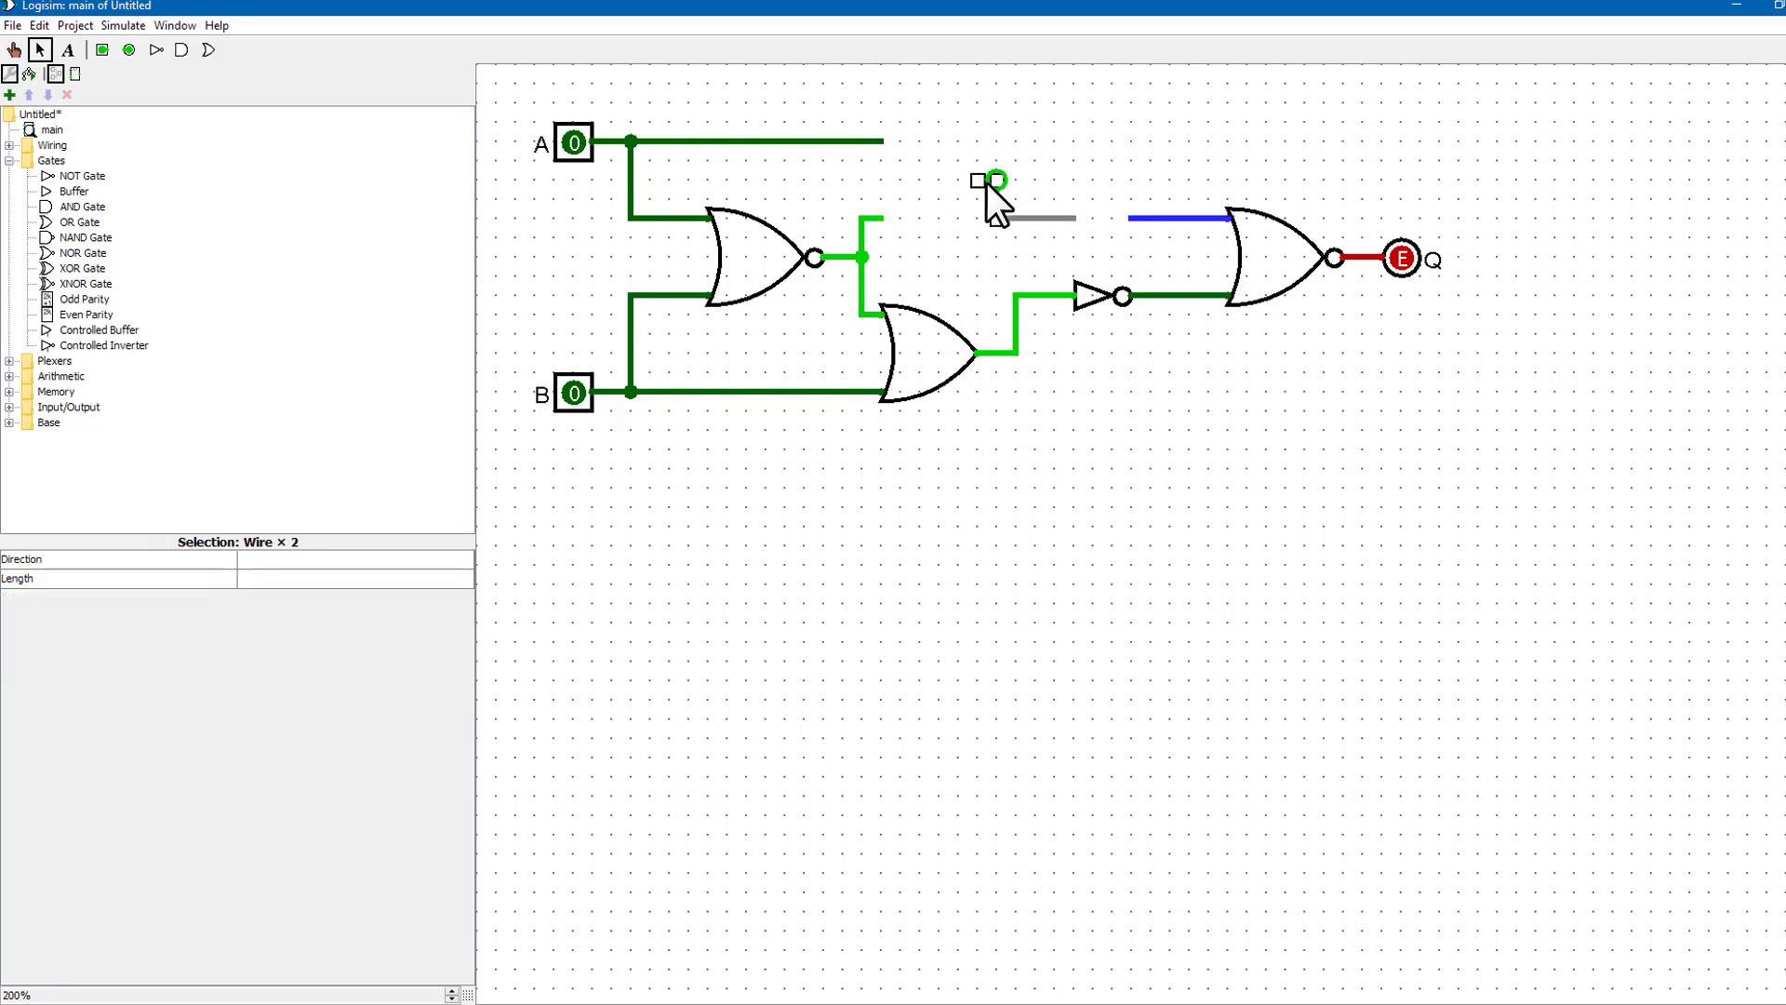
{"action": "left_click", "coordinate": [1172, 270]}
{"action": "left_click", "coordinate": [1284, 287]}
{"action": "left_click_drag", "start_coordinate": [1284, 286], "coordinate": [926, 208]}
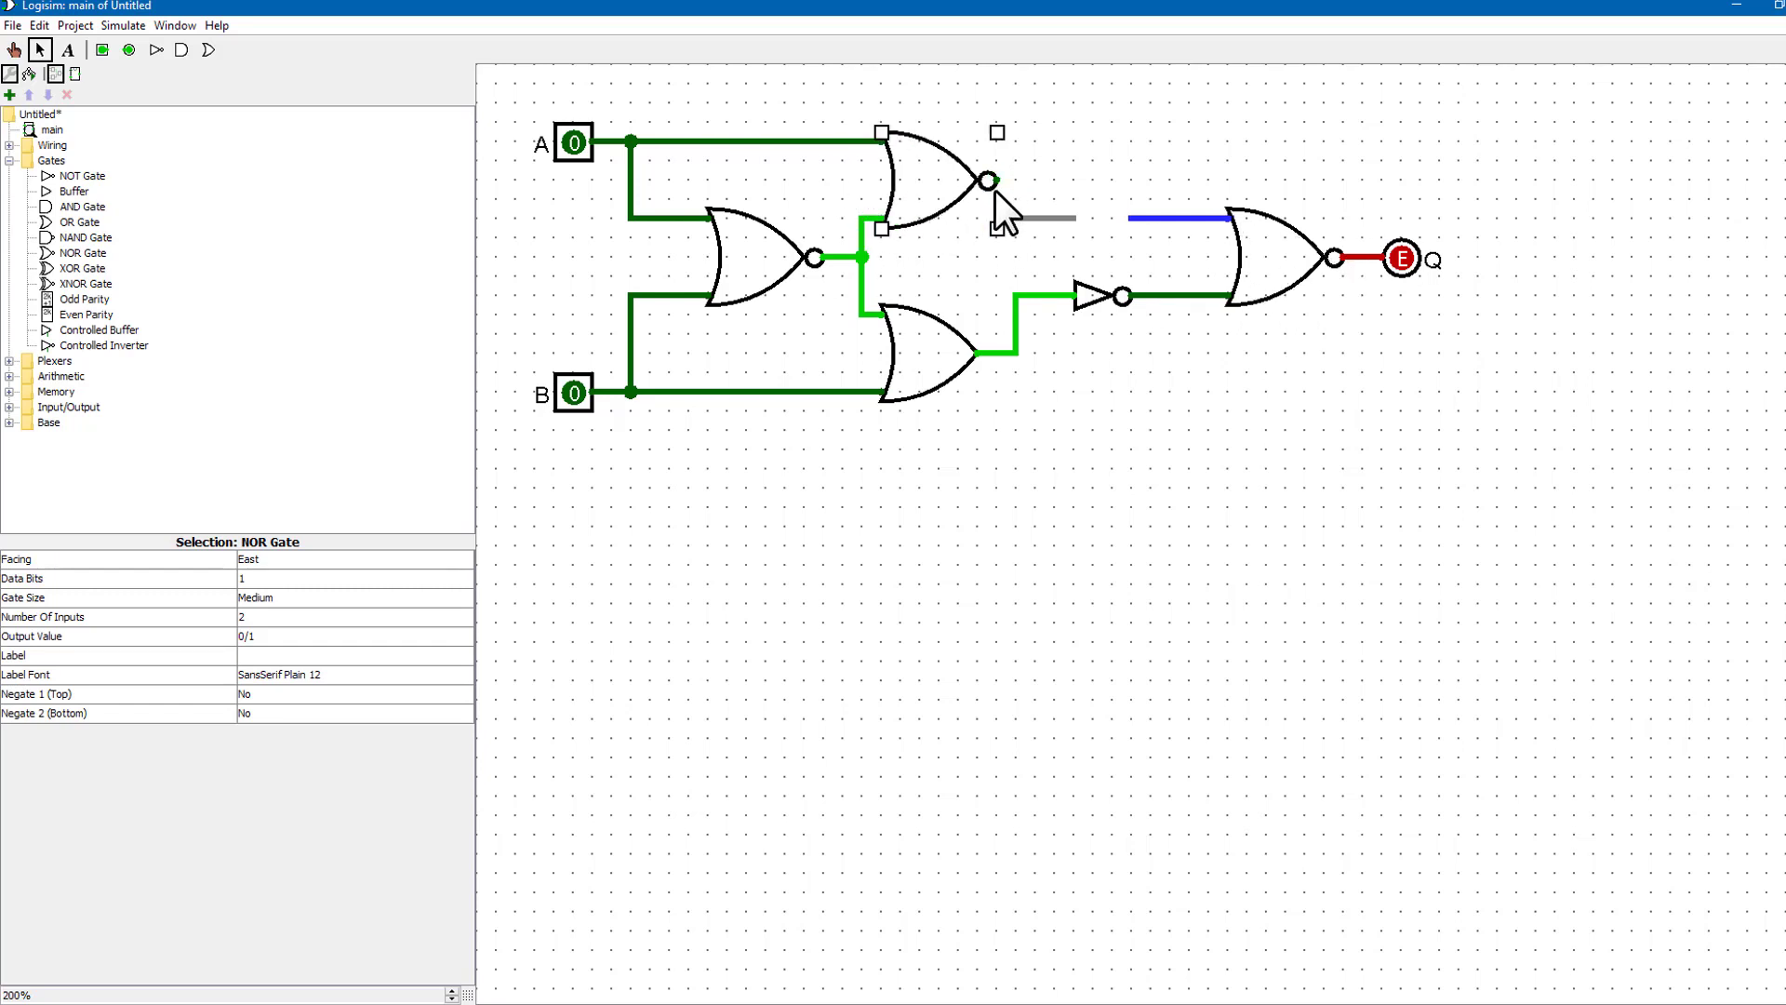
{"action": "left_click", "coordinate": [1103, 328]}
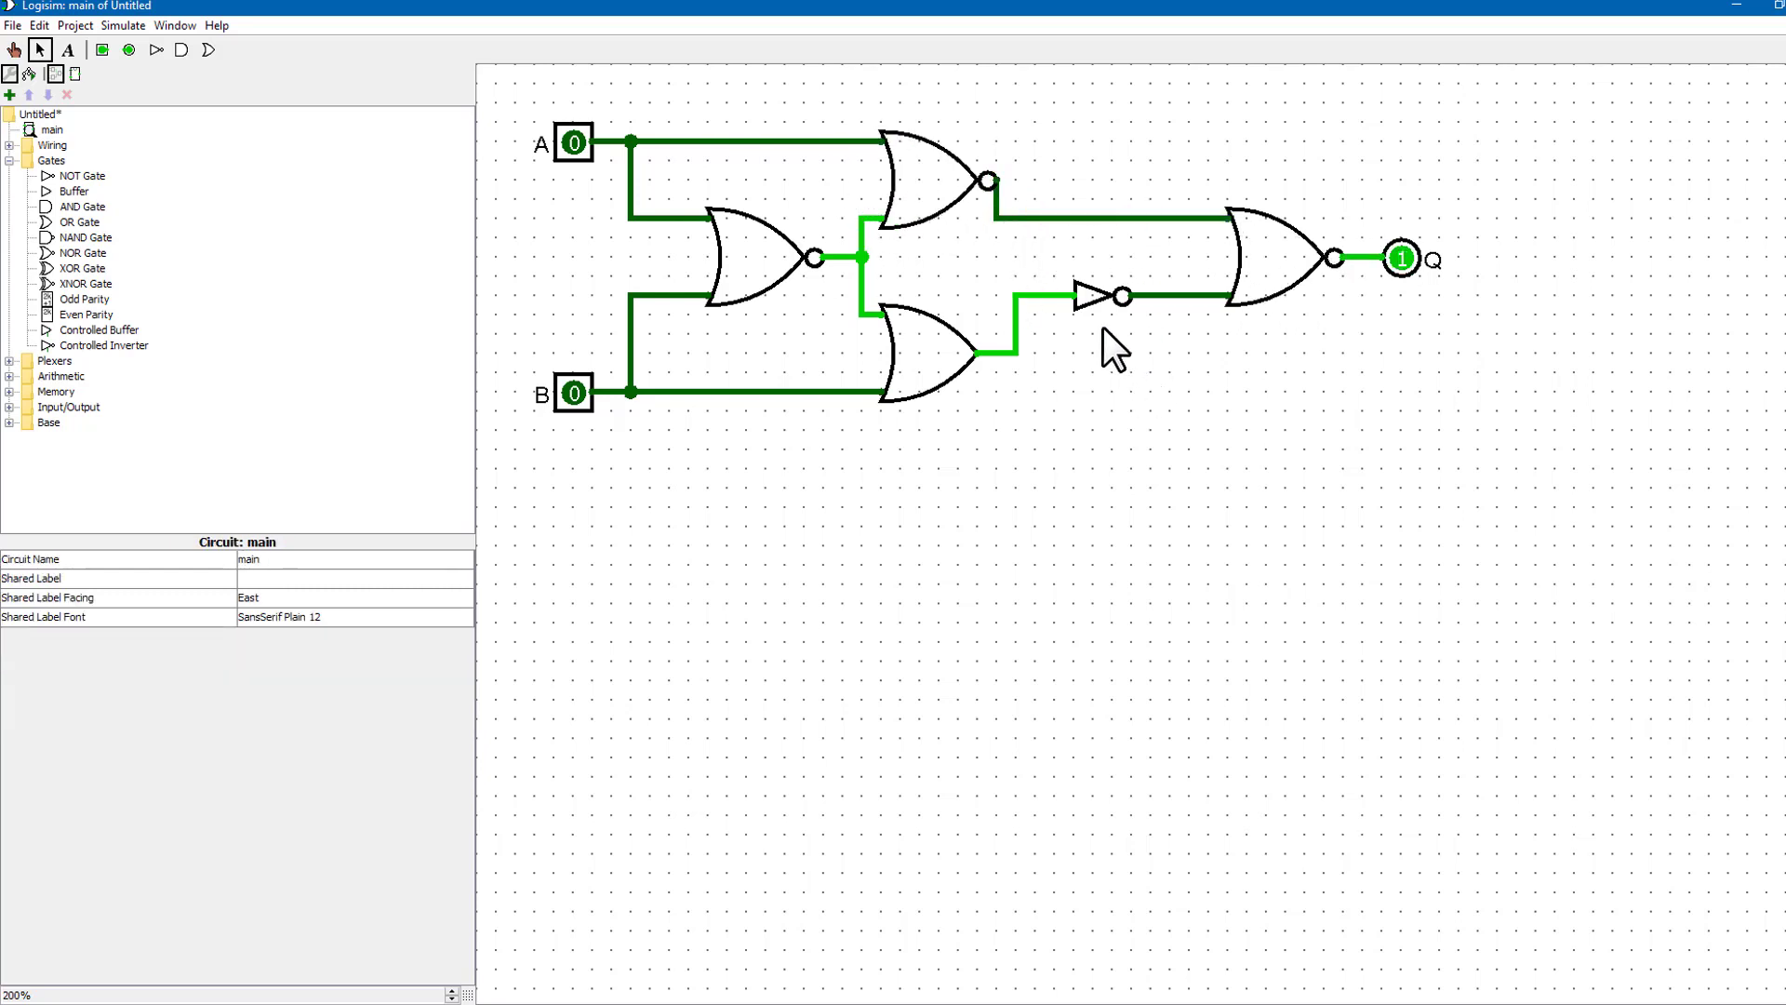
- Replace the lower OR and NOT gates with a NOR copy wired into the final NOR
{"action": "left_click", "coordinate": [944, 364]}
{"action": "left_click", "coordinate": [1086, 298], "text": "shift"}
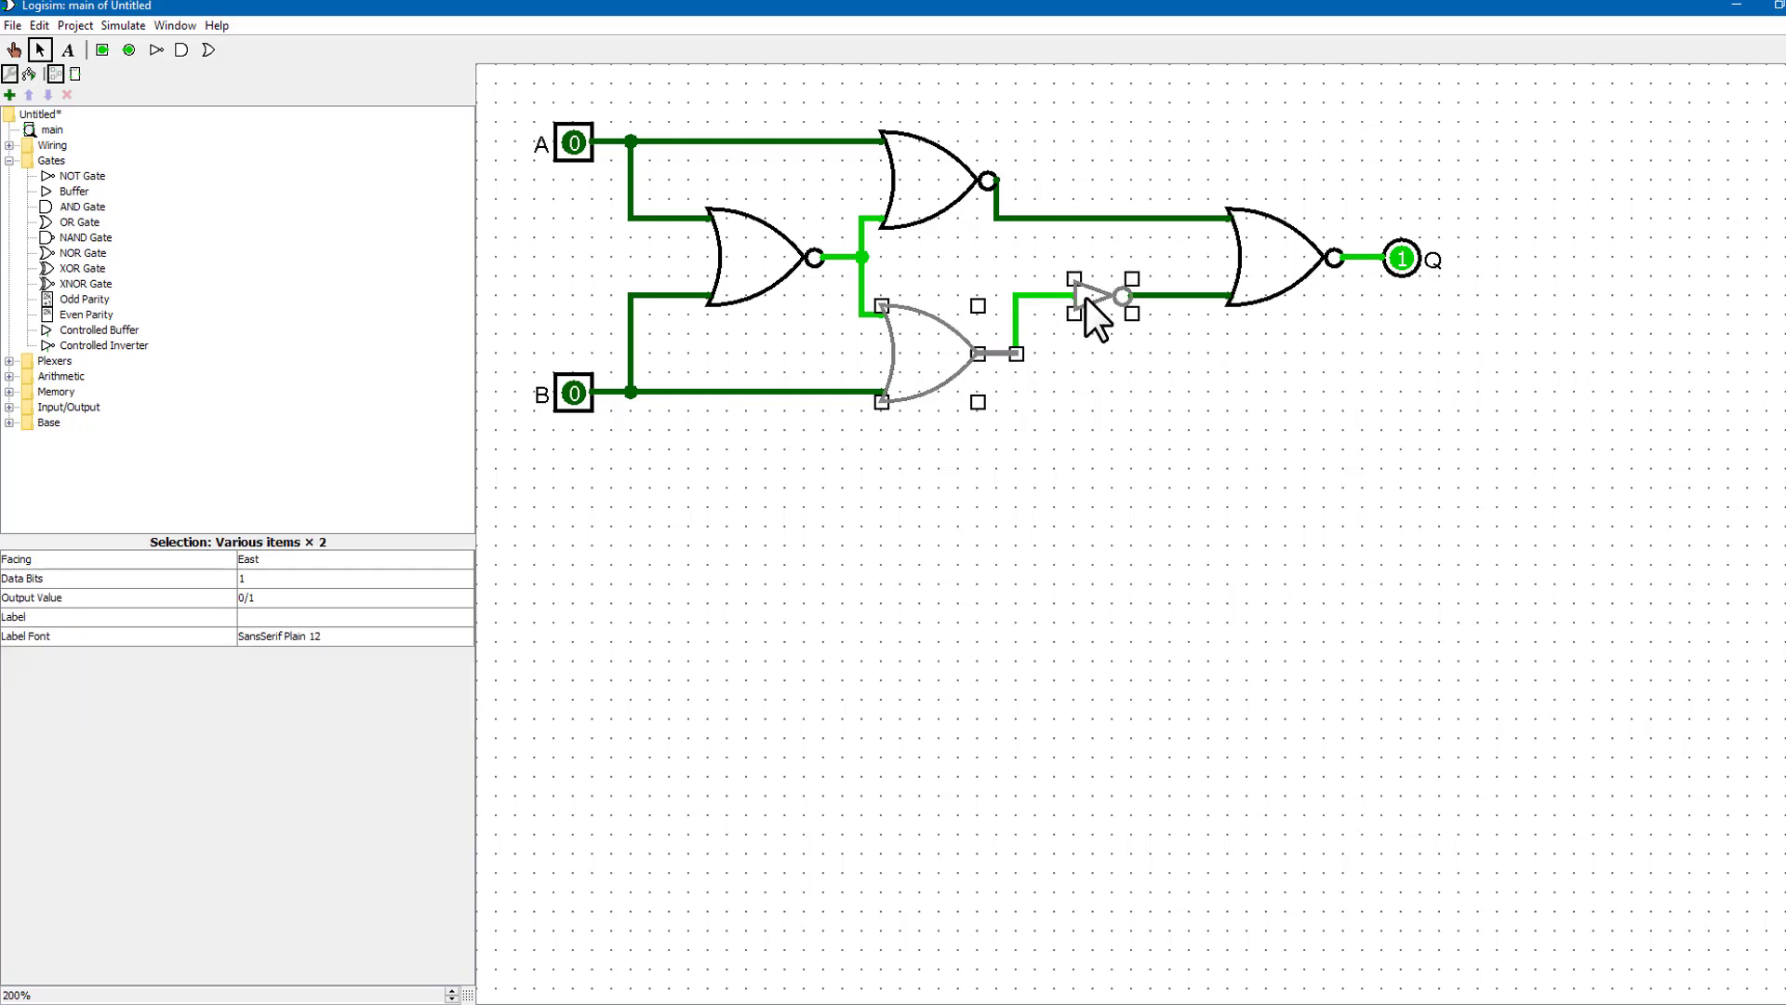
{"action": "key", "text": "Delete"}
{"action": "key", "text": "ctrl+v"}
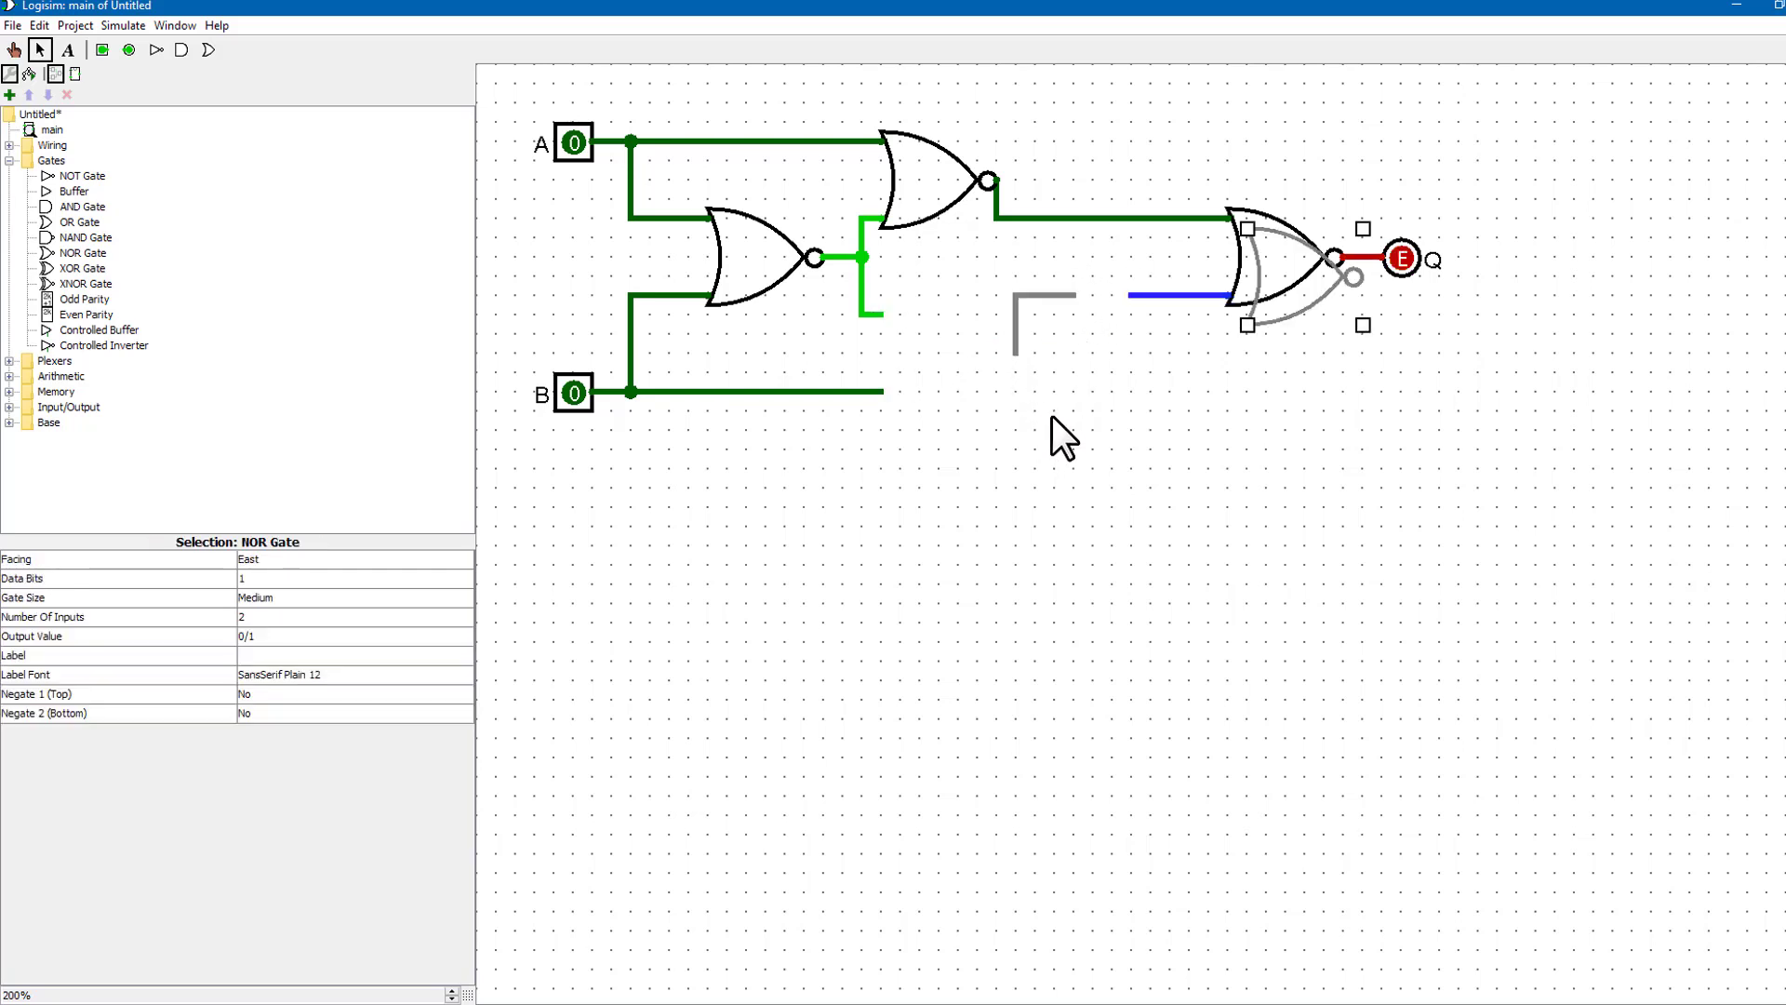
{"action": "left_click_drag", "start_coordinate": [1293, 303], "coordinate": [969, 380]}
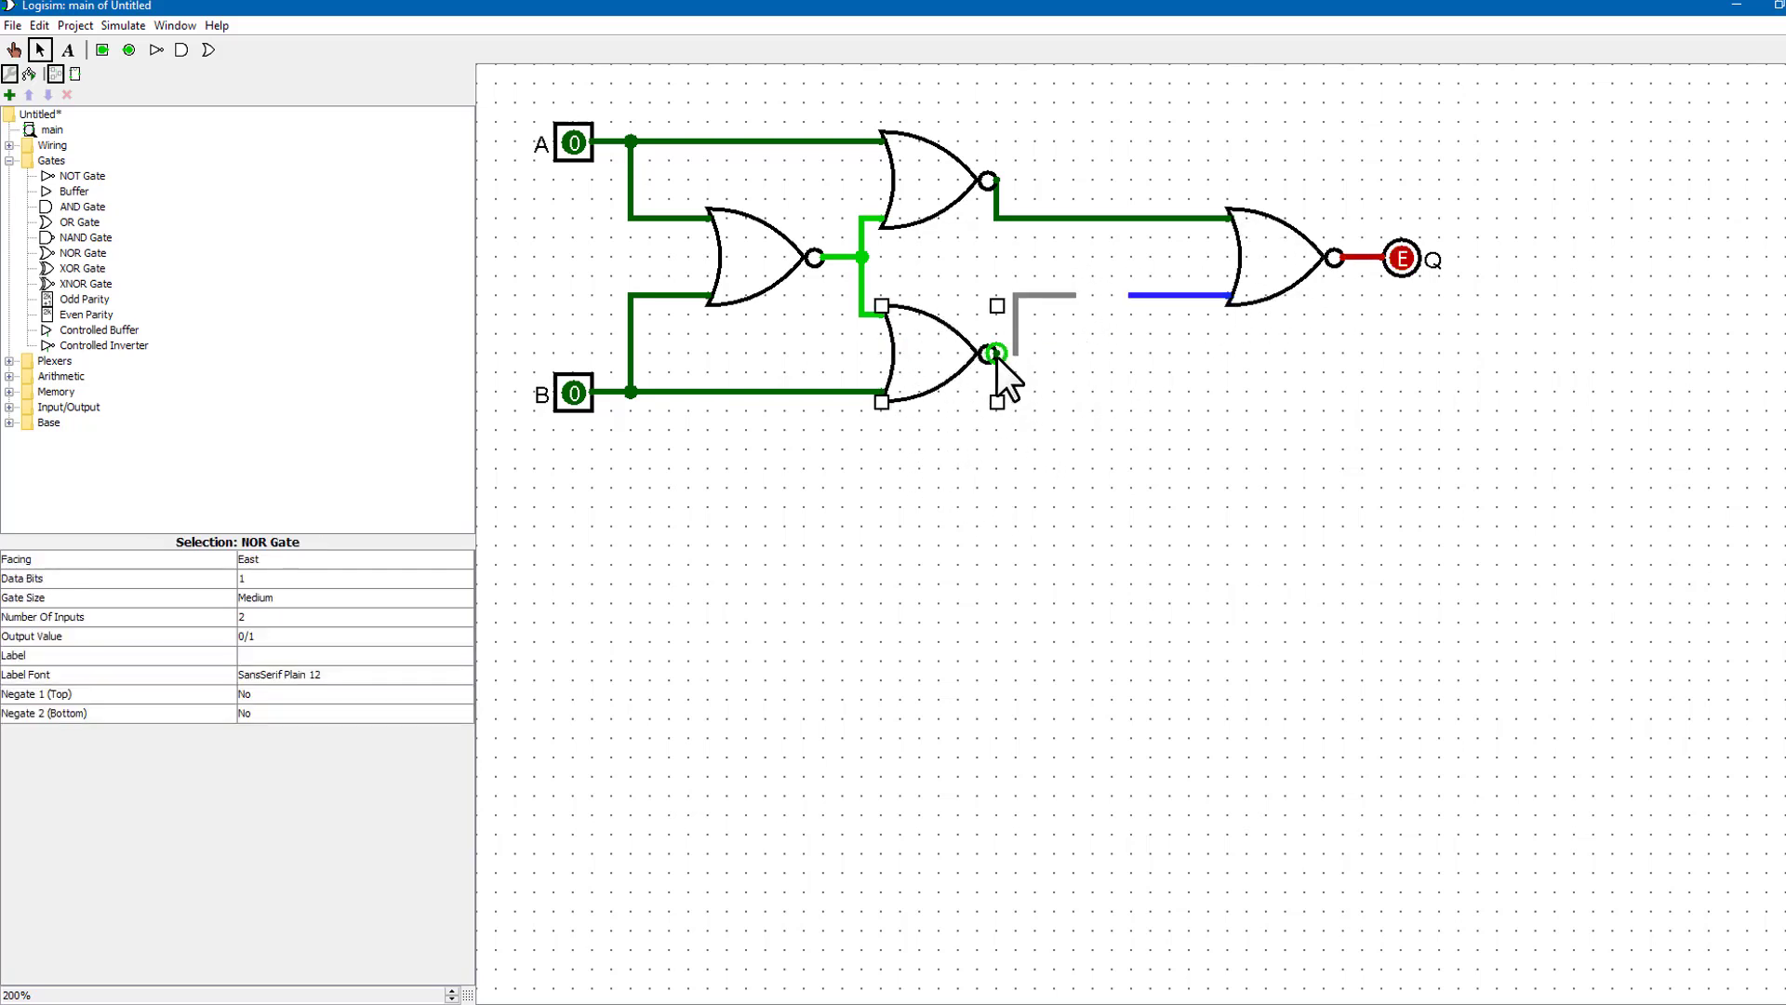
{"action": "left_click_drag", "start_coordinate": [1076, 295], "coordinate": [1129, 295]}
- Move the final NOR gate and output Q left, closer to the other NOR gates
{"action": "left_click", "coordinate": [1254, 285]}
{"action": "left_click_drag", "start_coordinate": [1254, 285], "coordinate": [1081, 296]}
{"action": "key", "text": "ctrl+z"}
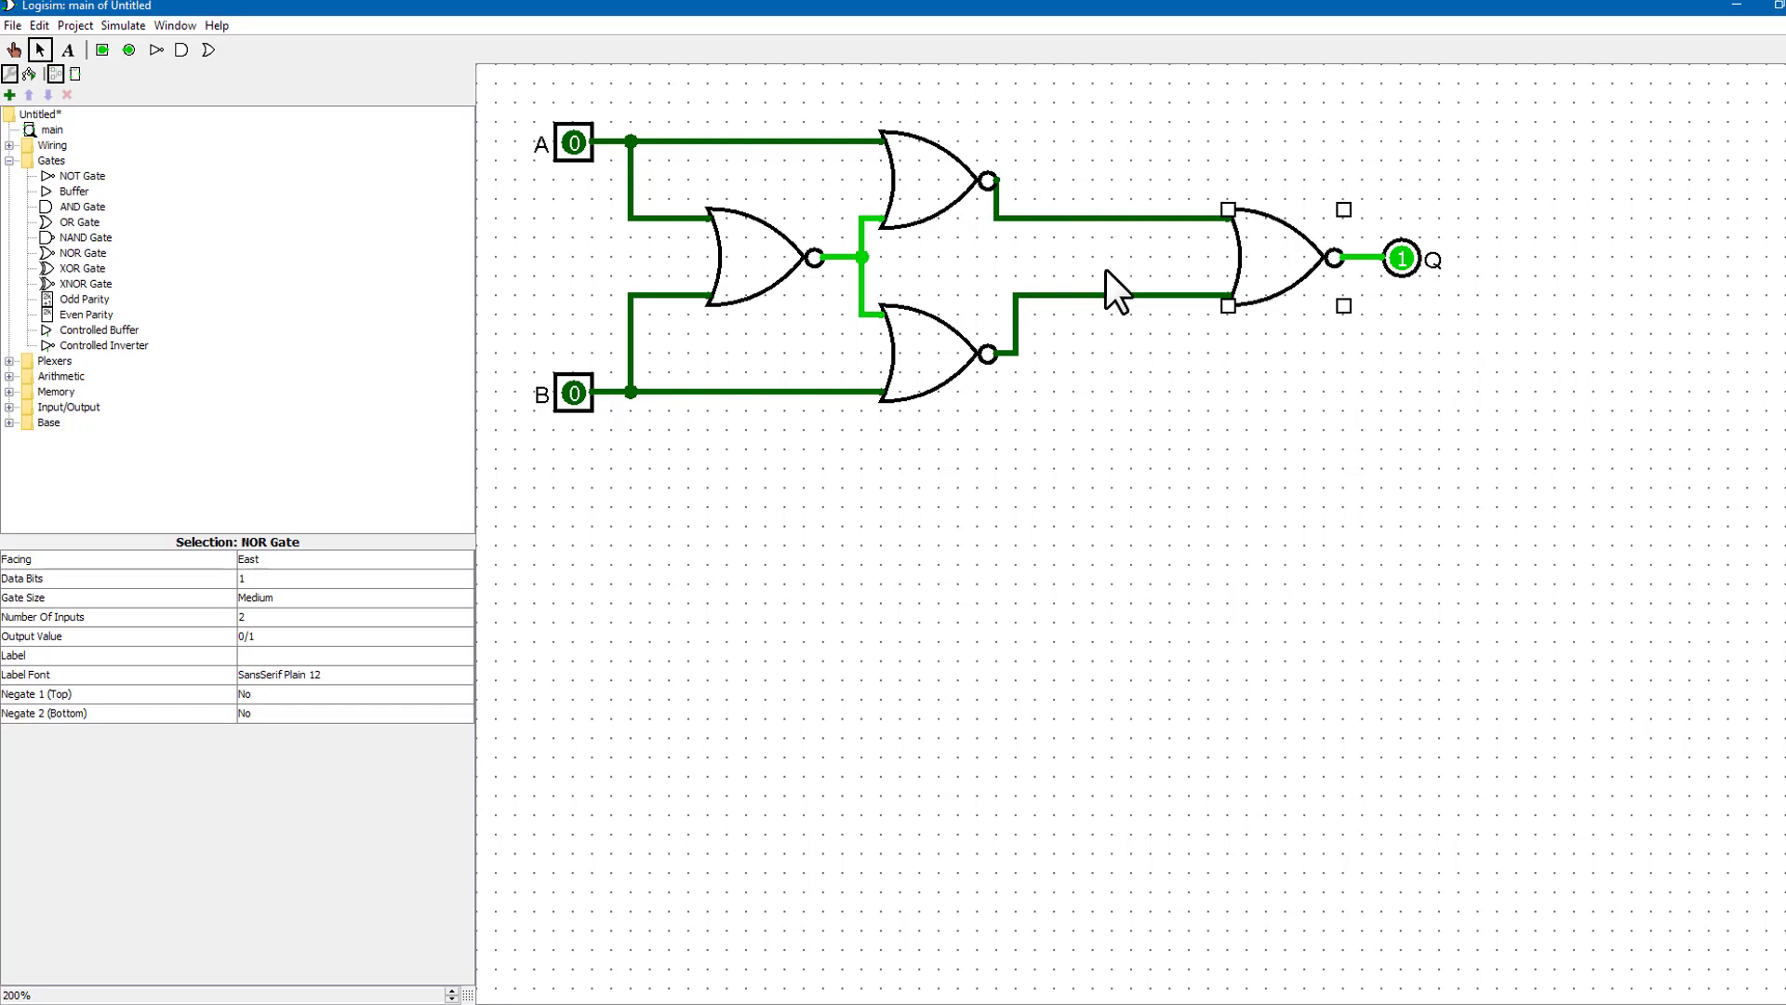
{"action": "left_click_drag", "start_coordinate": [1257, 261], "coordinate": [1077, 257]}
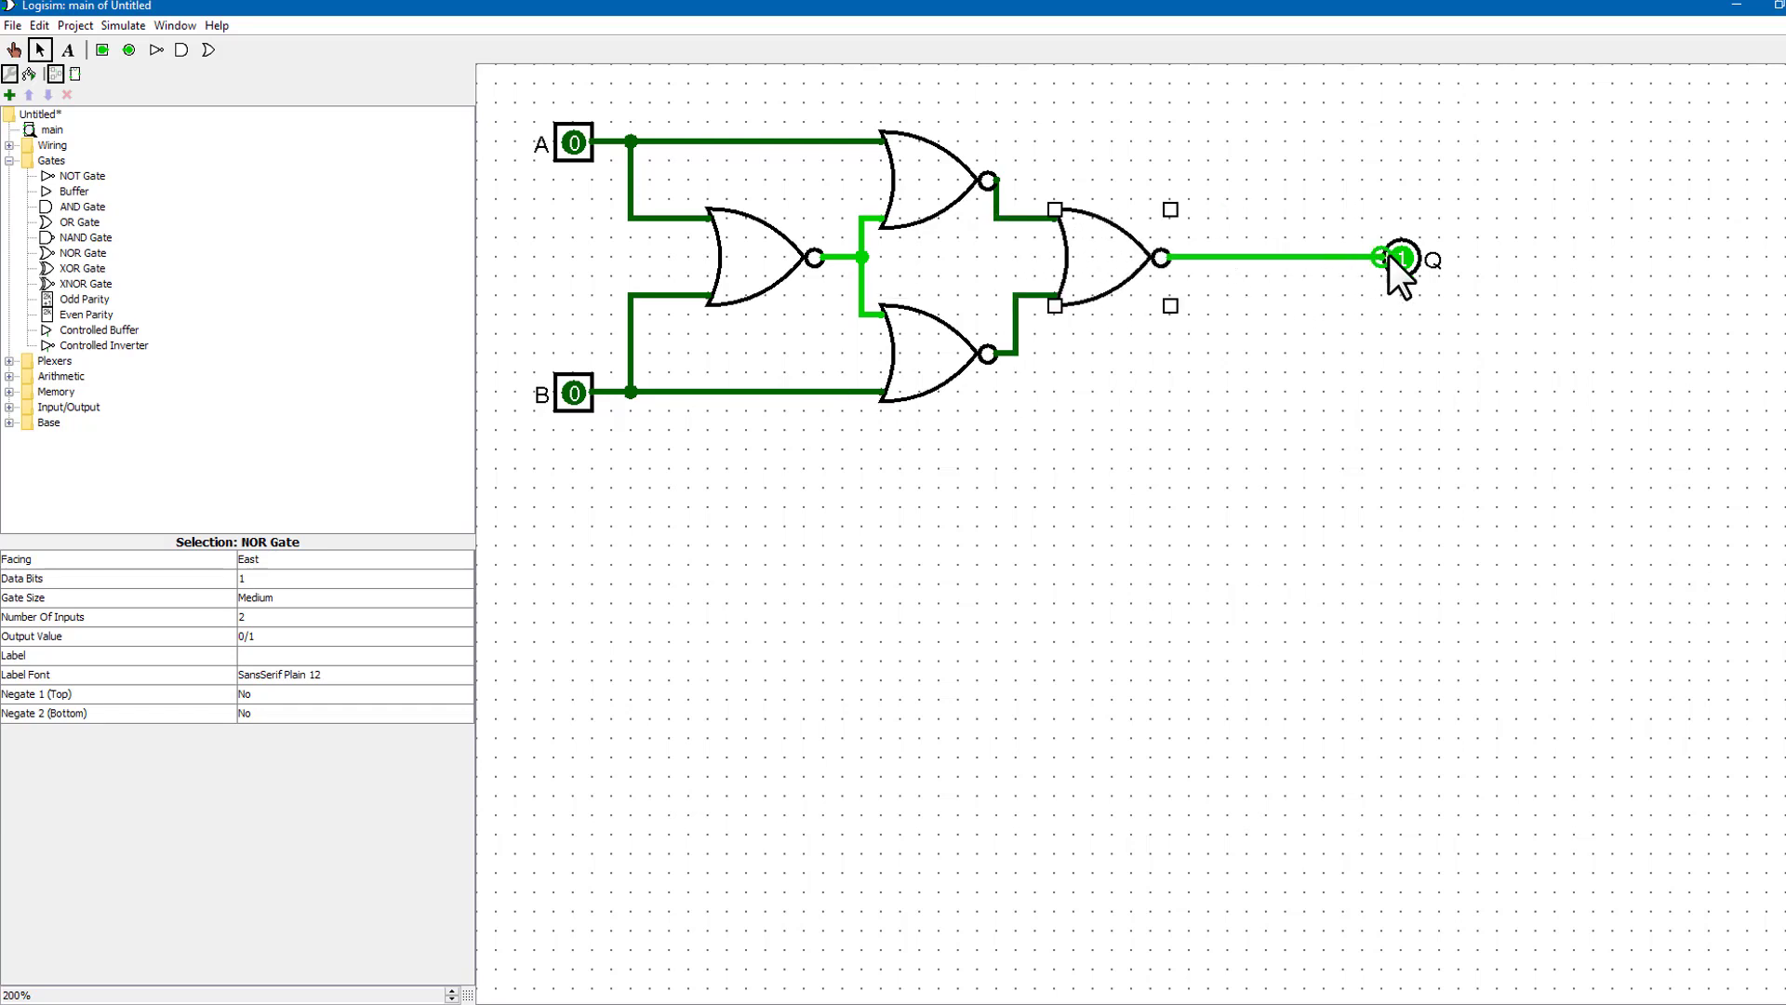
{"action": "left_click_drag", "start_coordinate": [1402, 259], "coordinate": [1209, 258]}
{"action": "left_click", "coordinate": [1140, 410]}
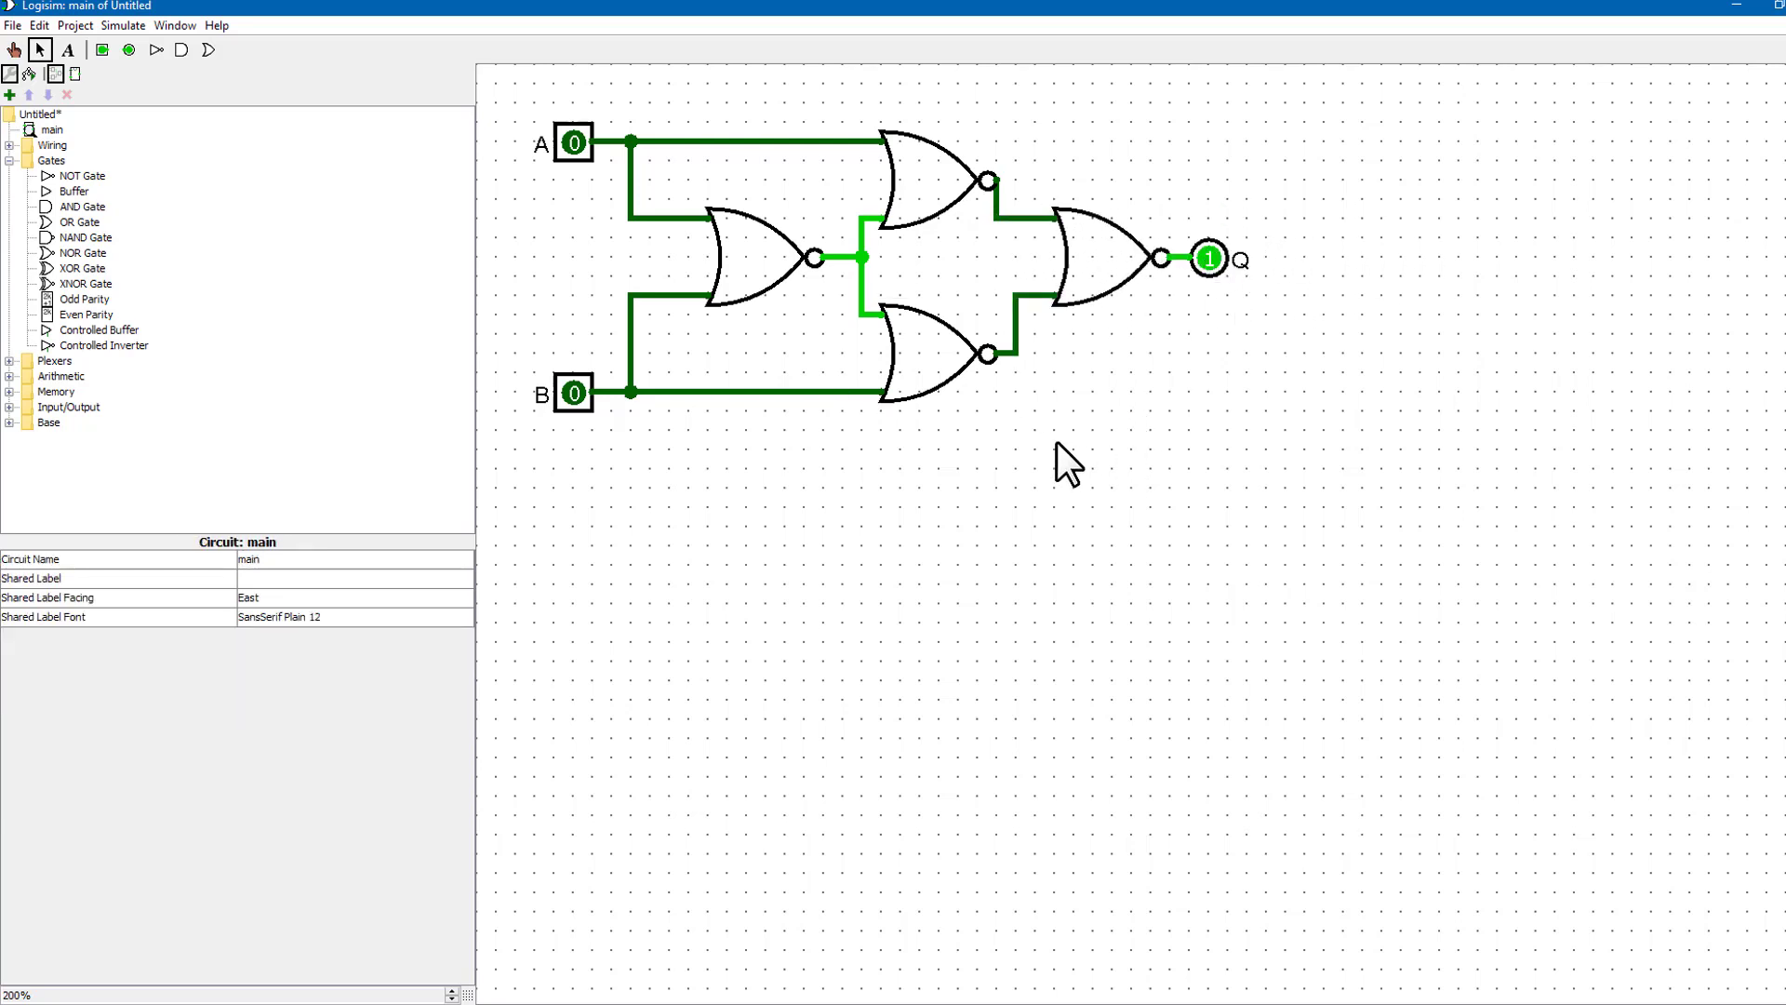
{"action": "left_click", "coordinate": [574, 142]}
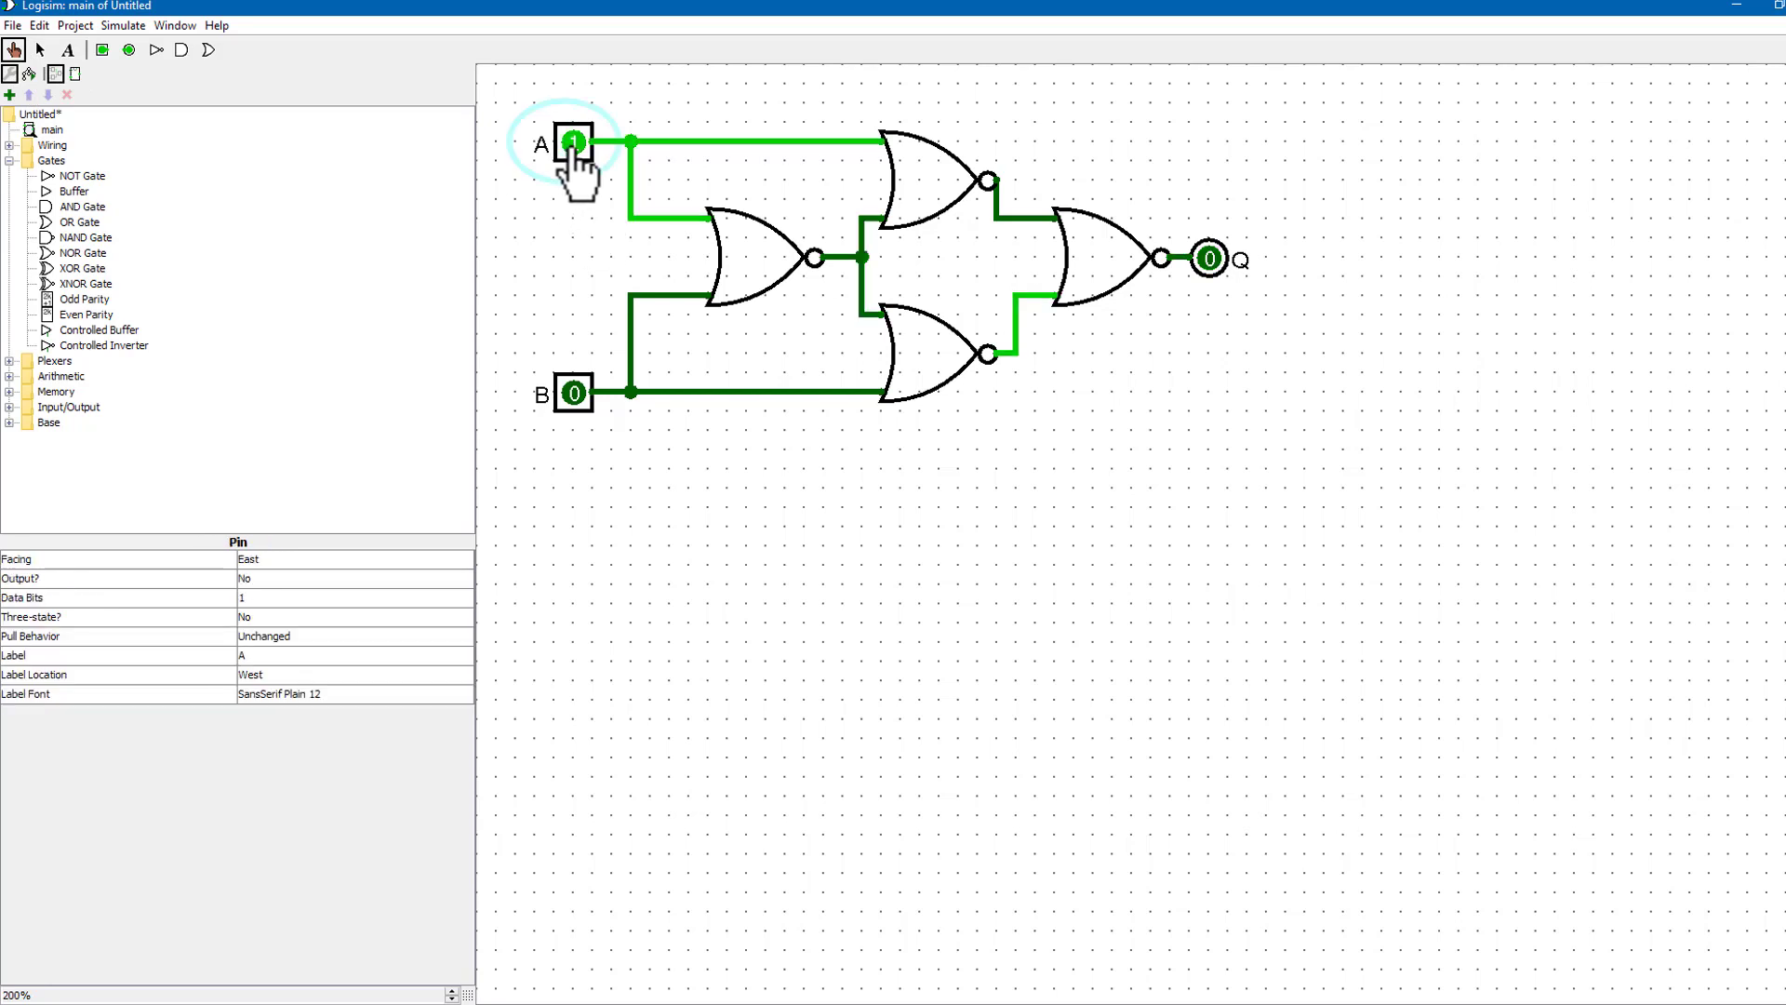
{"action": "left_click", "coordinate": [574, 393]}
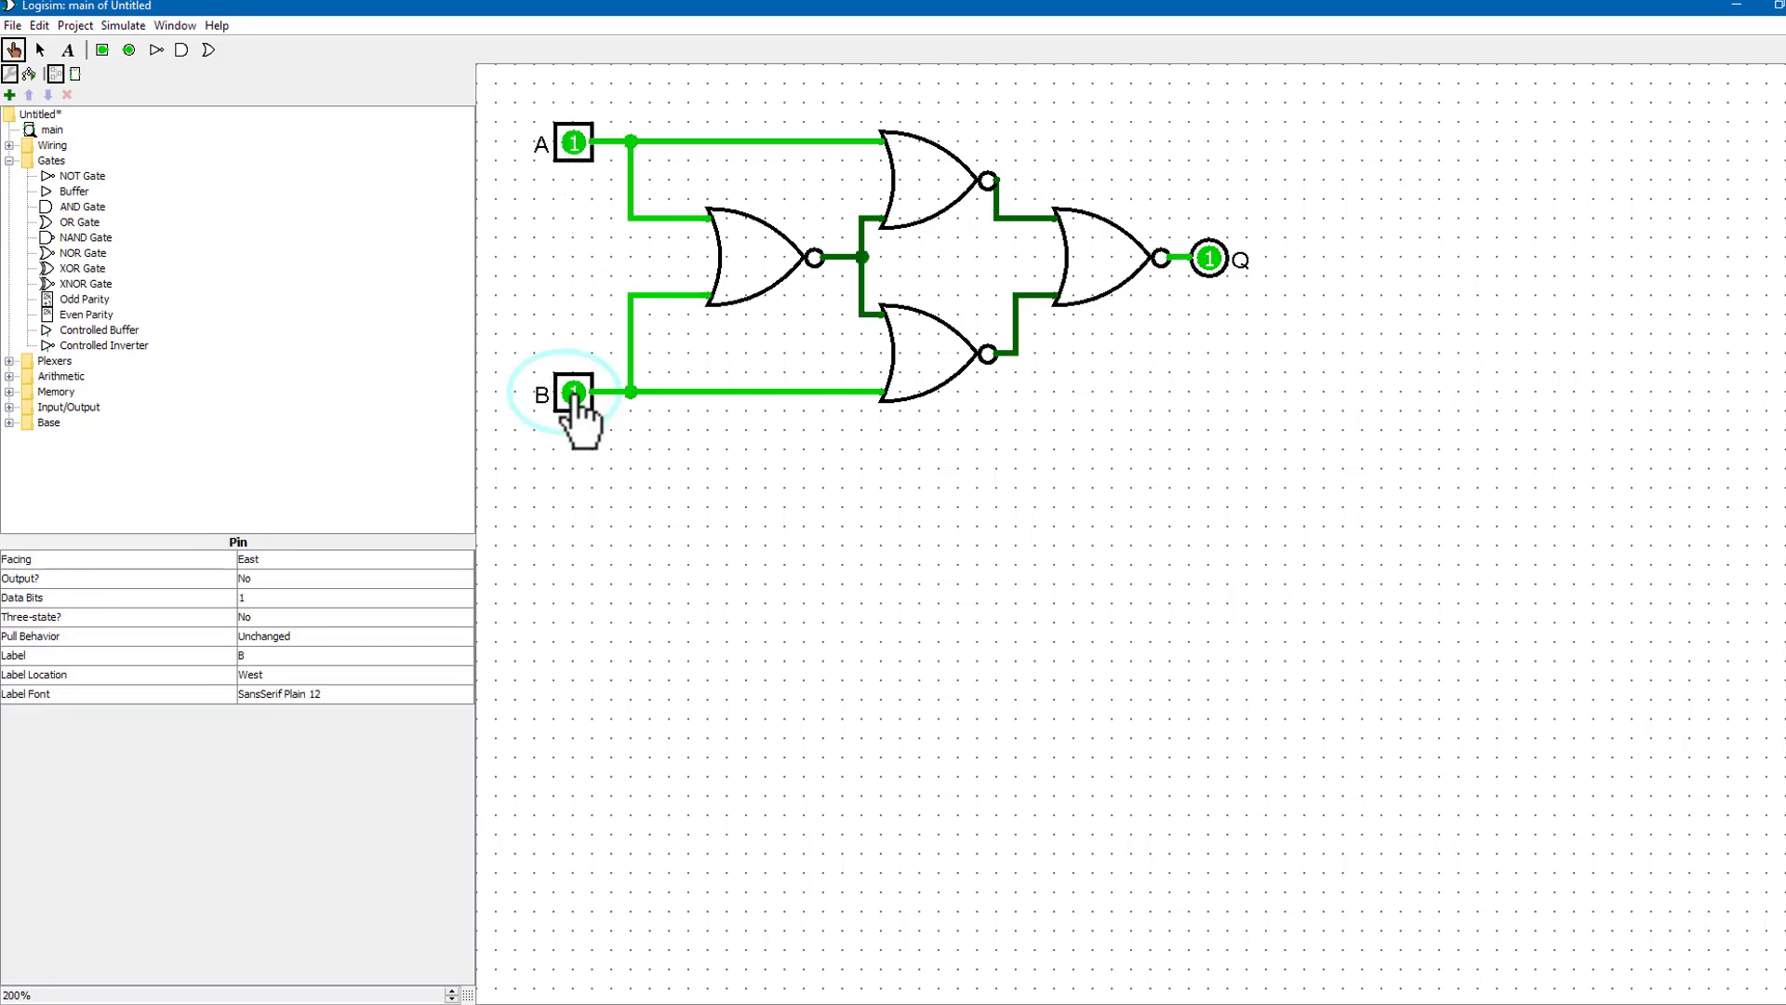
{"action": "left_click", "coordinate": [574, 142]}
{"action": "left_click", "coordinate": [574, 393]}
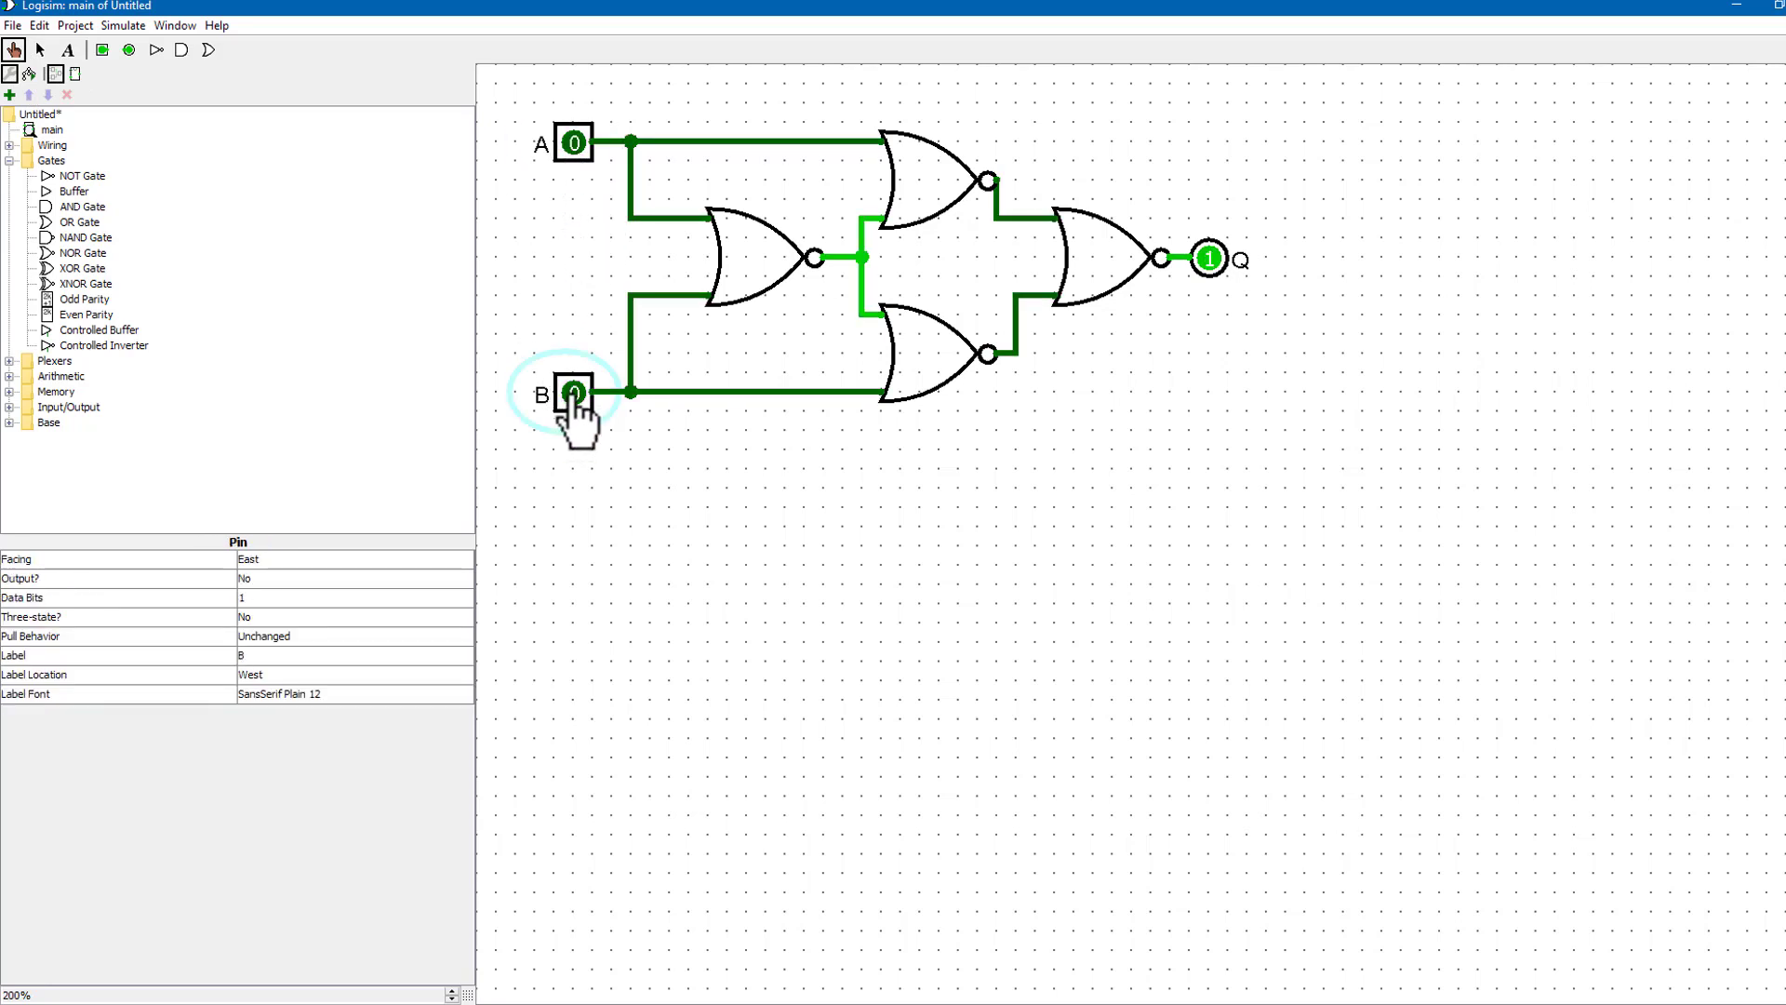